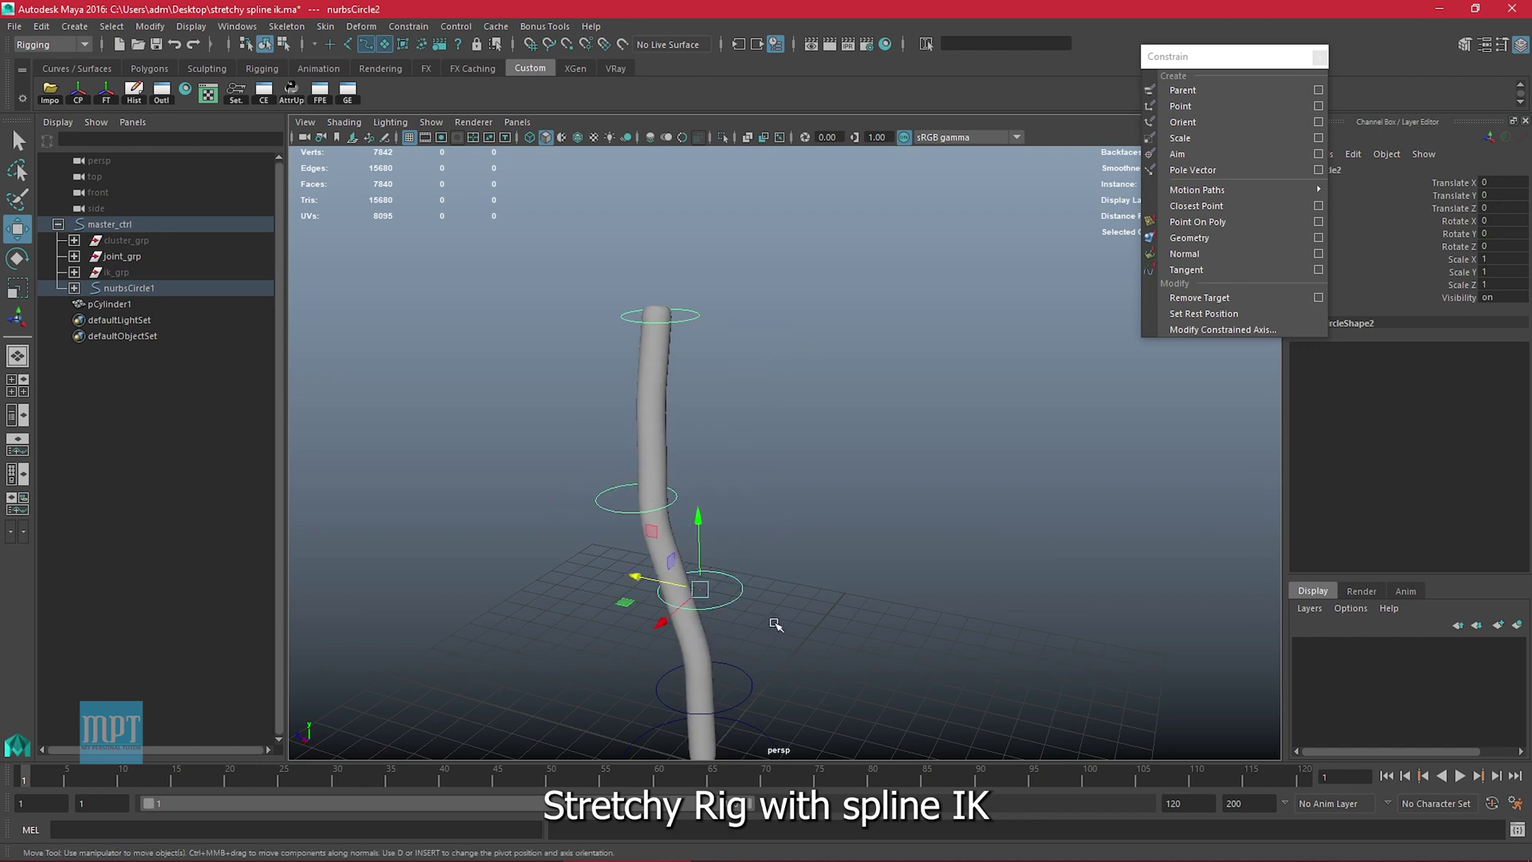
Test the finished rig by scaling master_ctrl, and reset its Scale X, Y and Z to 1
{"action": "right_click_drag", "start_coordinate": [801, 629], "coordinate": [759, 622], "text": "alt"}
{"action": "left_click", "coordinate": [770, 620]}
{"action": "key", "text": "r"}
{"action": "left_click_drag", "start_coordinate": [711, 636], "coordinate": [622, 746]}
{"action": "left_click_drag", "start_coordinate": [1497, 260], "coordinate": [1503, 287]}
{"action": "type", "text": "1"}
{"action": "key", "text": "Return"}
{"action": "left_click_drag", "start_coordinate": [870, 511], "coordinate": [867, 464], "text": "alt"}
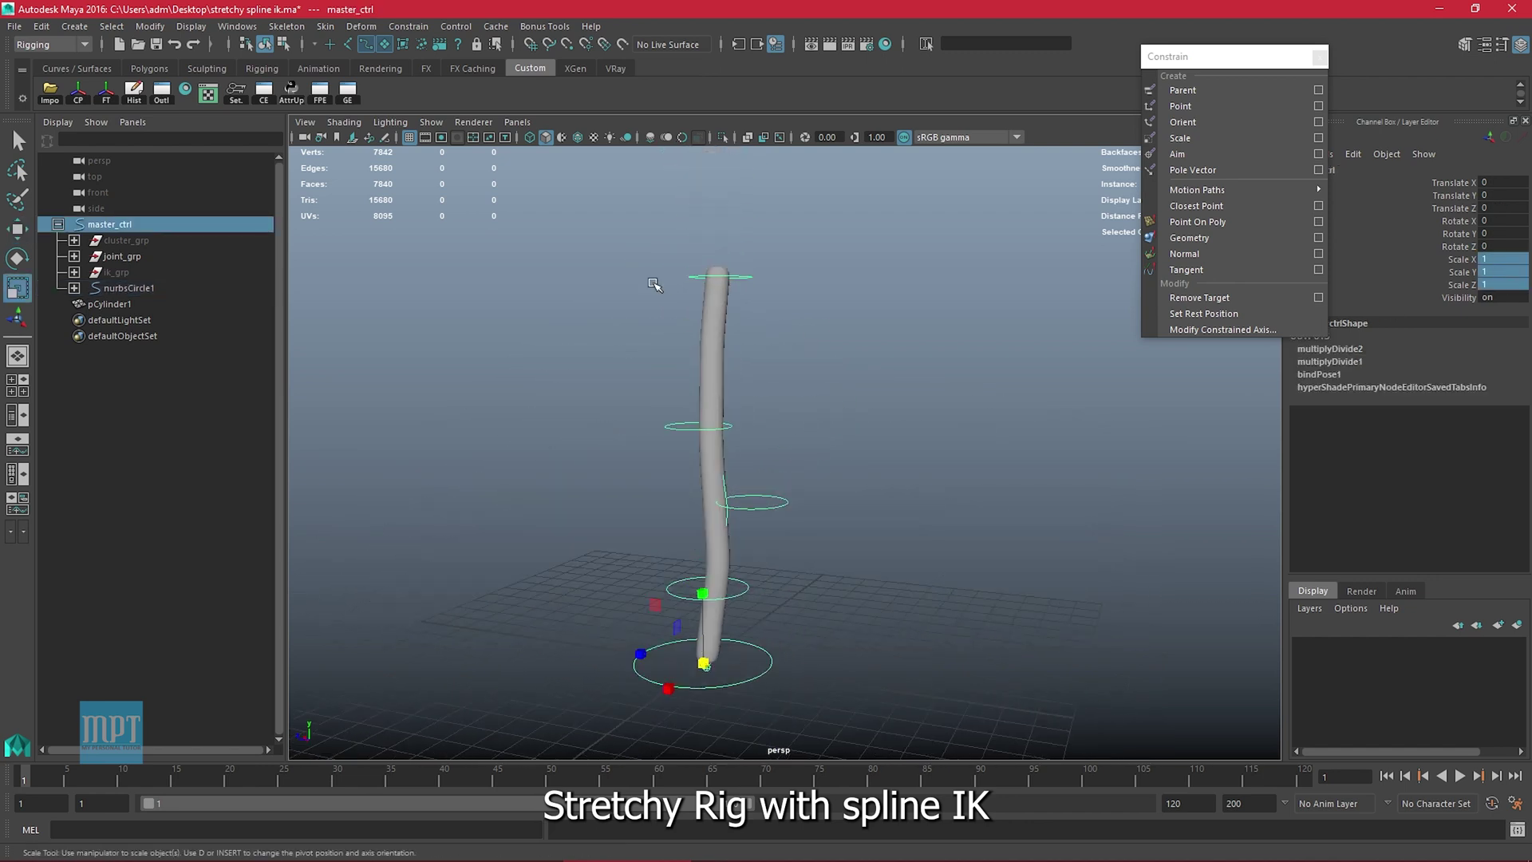
Exclude surfaces from selection and box-select the finished rig's control curves
{"action": "left_click_drag", "start_coordinate": [591, 231], "coordinate": [821, 602]}
{"action": "left_click", "coordinate": [385, 45]}
{"action": "left_click", "coordinate": [587, 240]}
{"action": "left_click_drag", "start_coordinate": [590, 232], "coordinate": [827, 597]}
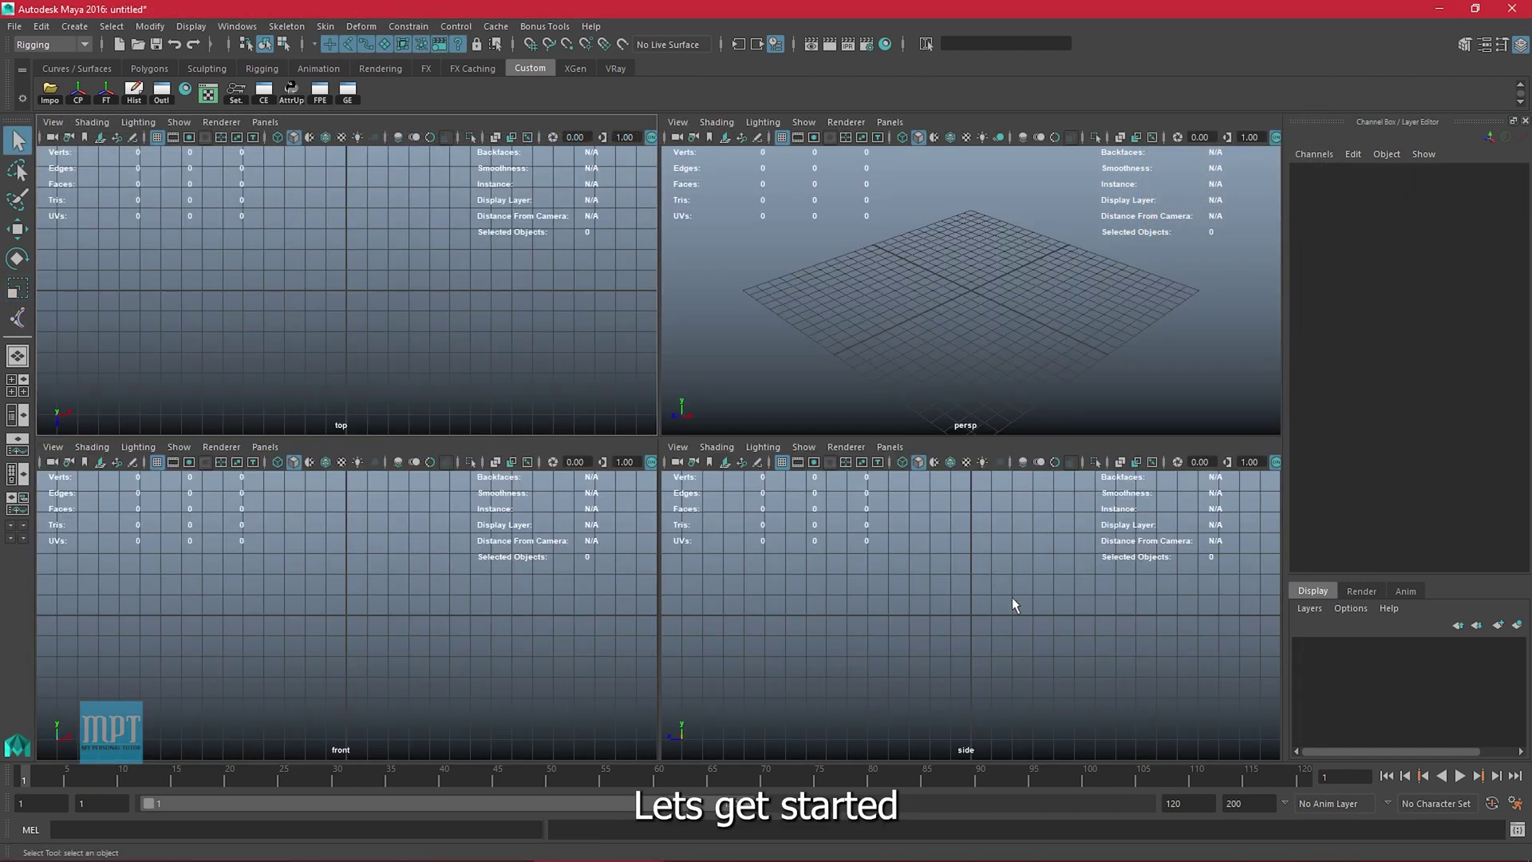
Create a chain of five joints in the side view, running up from the grid origin, about 9.8 units tall
{"action": "key", "text": "space"}
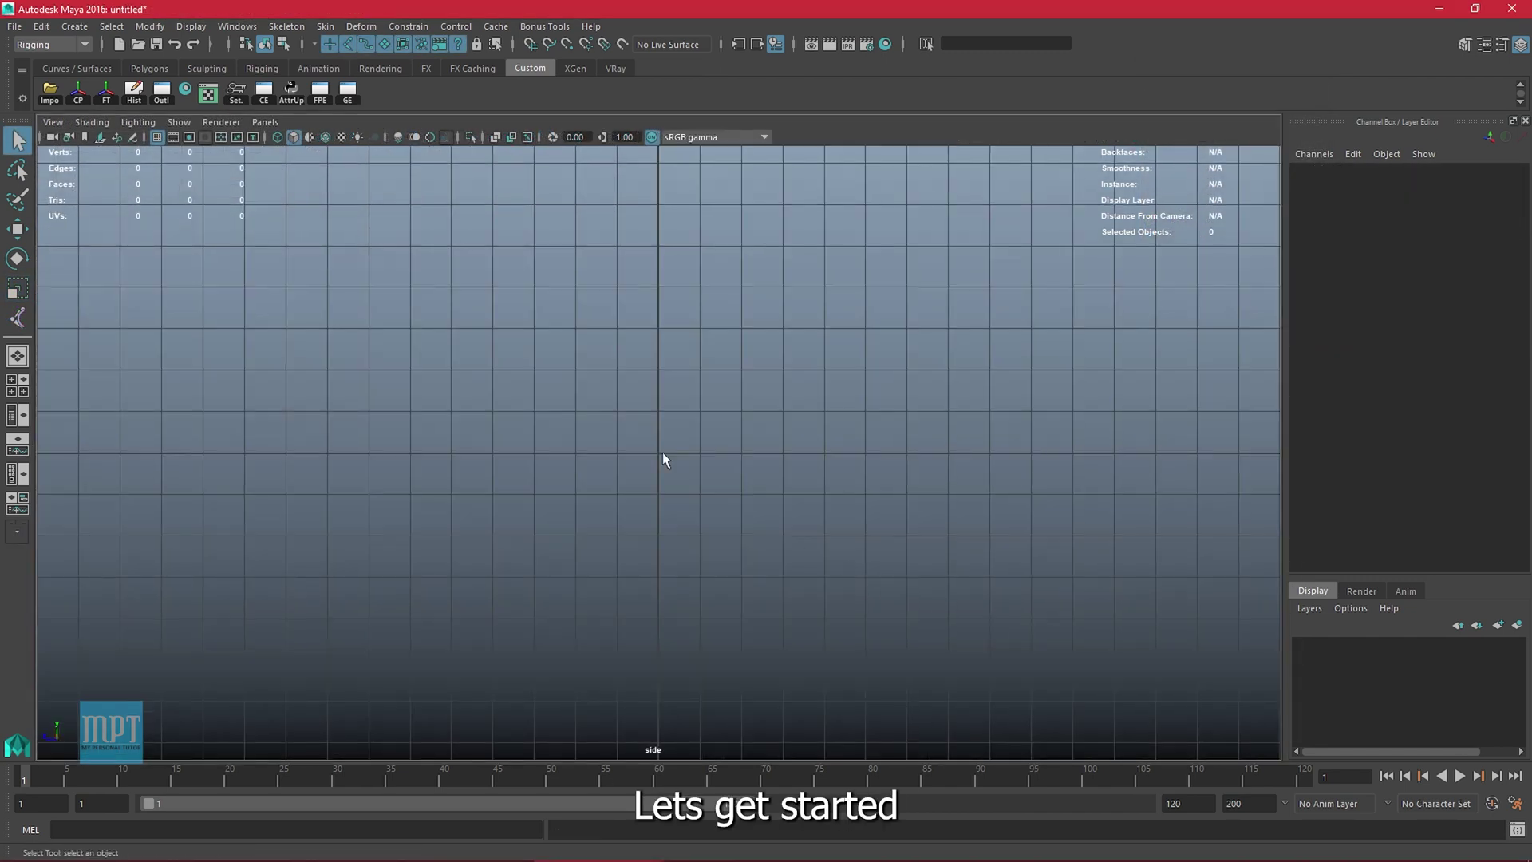
{"action": "left_click", "coordinate": [326, 26]}
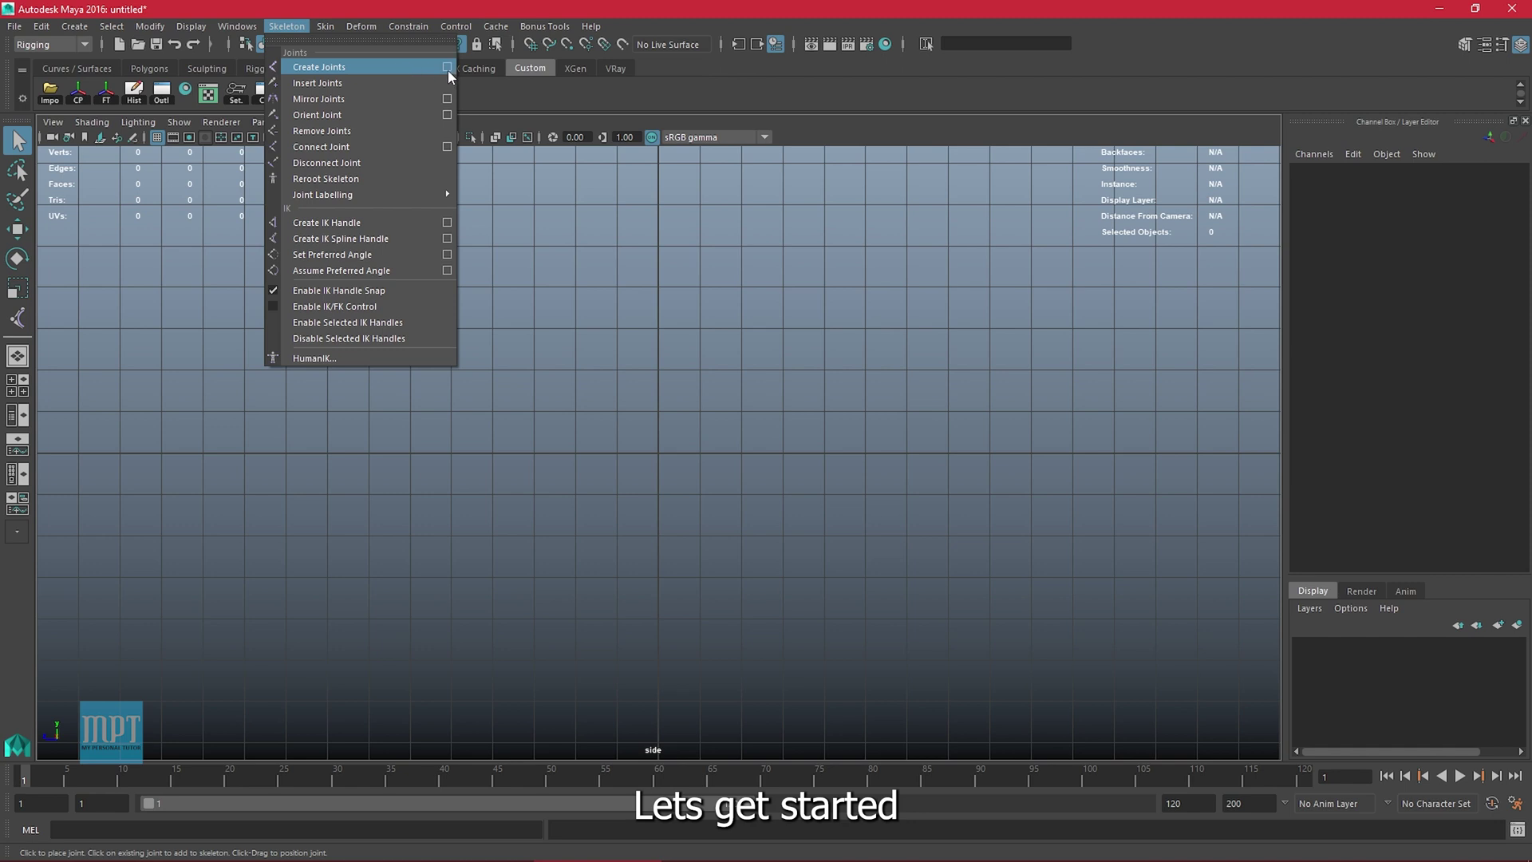
{"action": "left_click", "coordinate": [447, 67]}
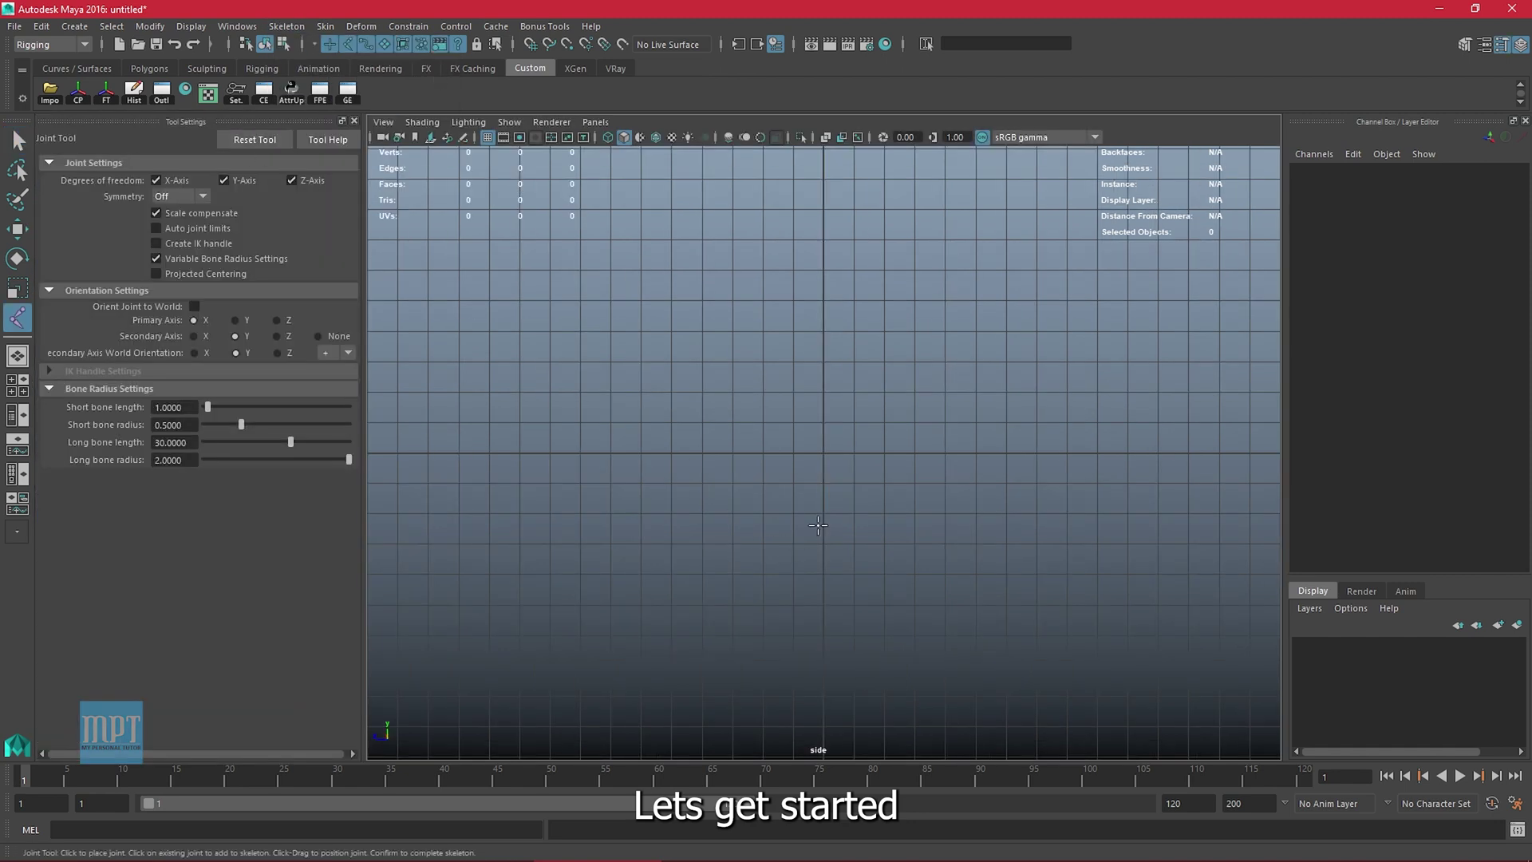
{"action": "middle_click_drag", "start_coordinate": [847, 605], "coordinate": [809, 603], "text": "alt"}
{"action": "left_click", "coordinate": [817, 591]}
{"action": "left_click", "coordinate": [817, 499]}
{"action": "left_click", "coordinate": [831, 407]}
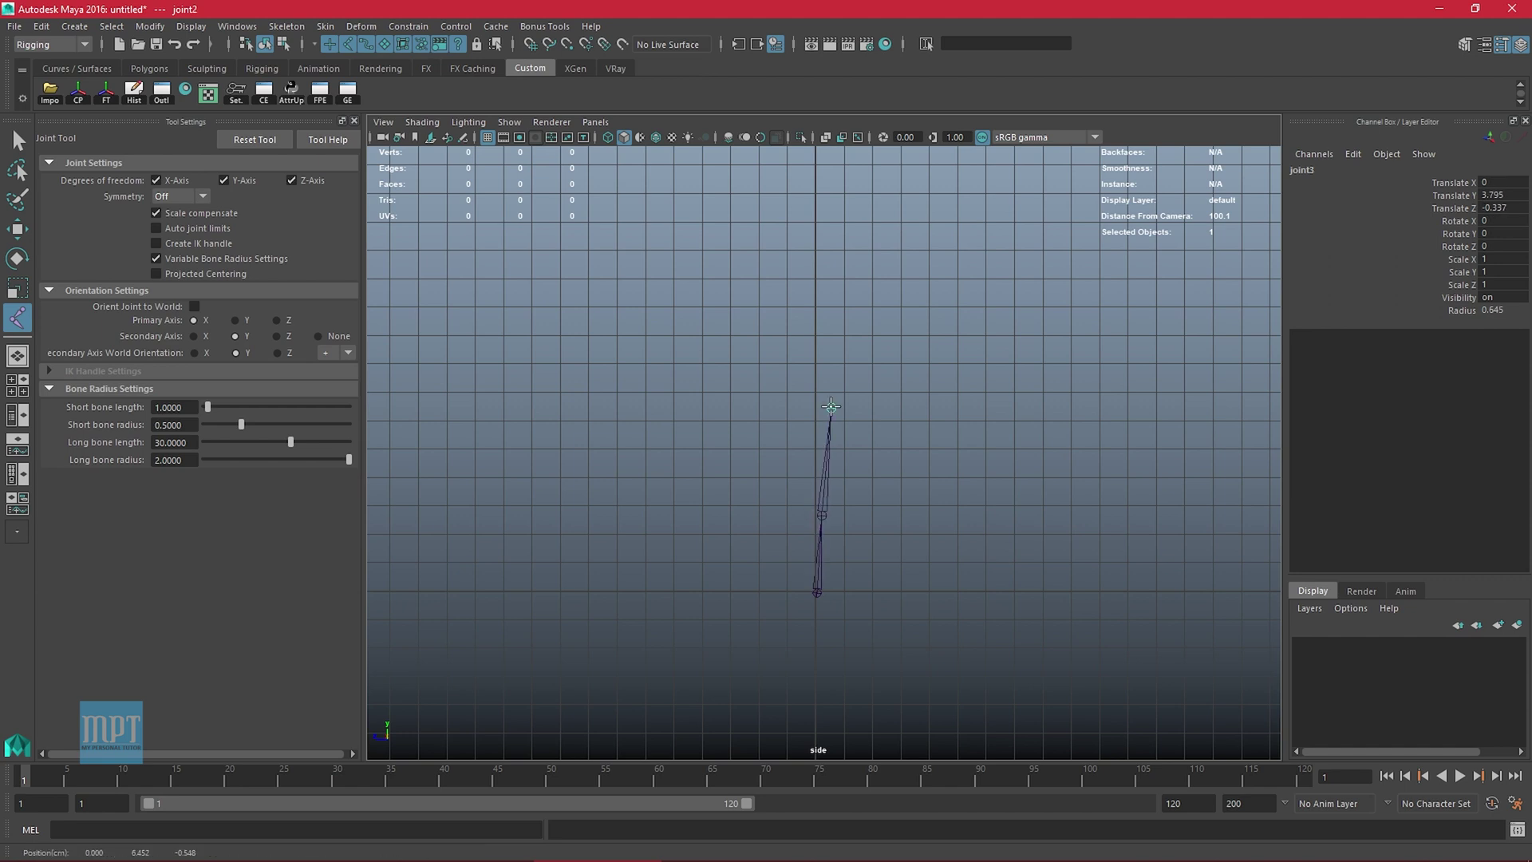
{"action": "left_click_drag", "start_coordinate": [811, 366], "coordinate": [818, 363]}
{"action": "left_click", "coordinate": [811, 305]}
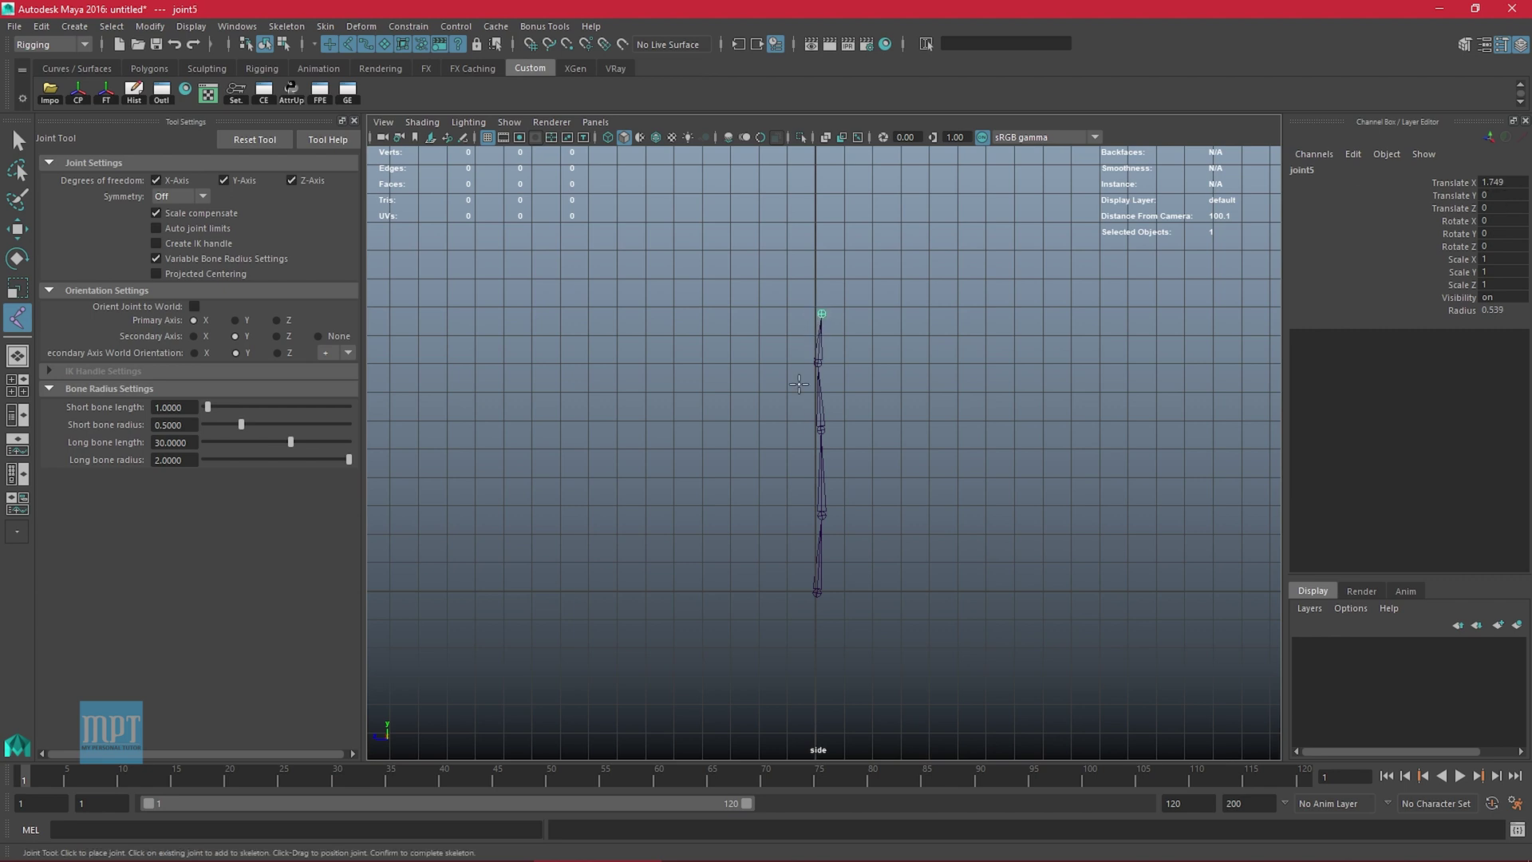
{"action": "key", "text": "Return"}
{"action": "key", "text": "w"}
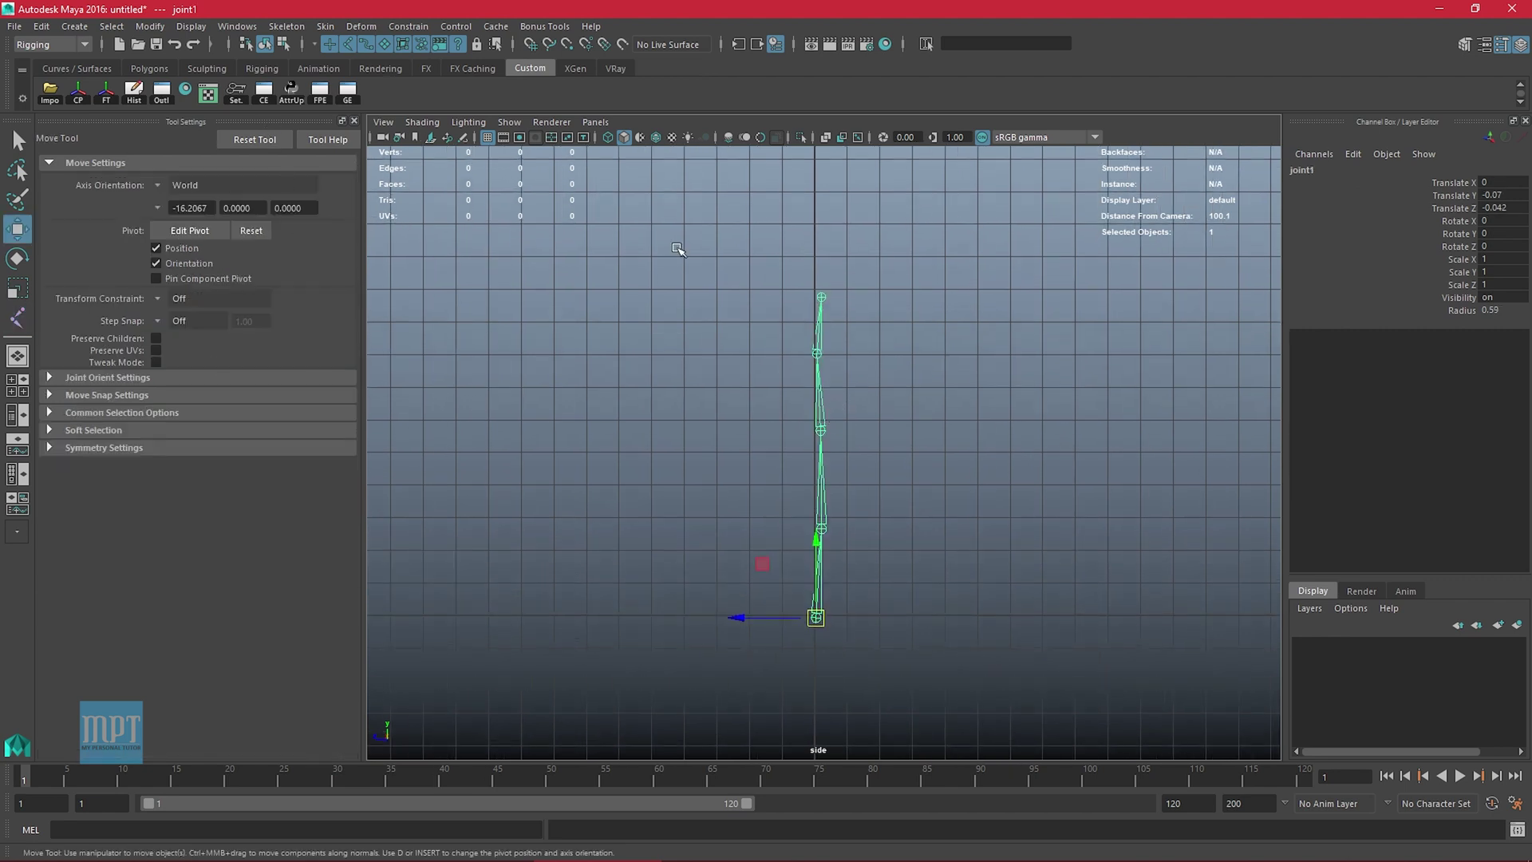
Draw a 3 Cubic EP curve from the root joint to the tip joint, snapping its edit points to the joints
{"action": "left_click", "coordinate": [74, 27]}
{"action": "mouse_move", "coordinate": [202, 127]}
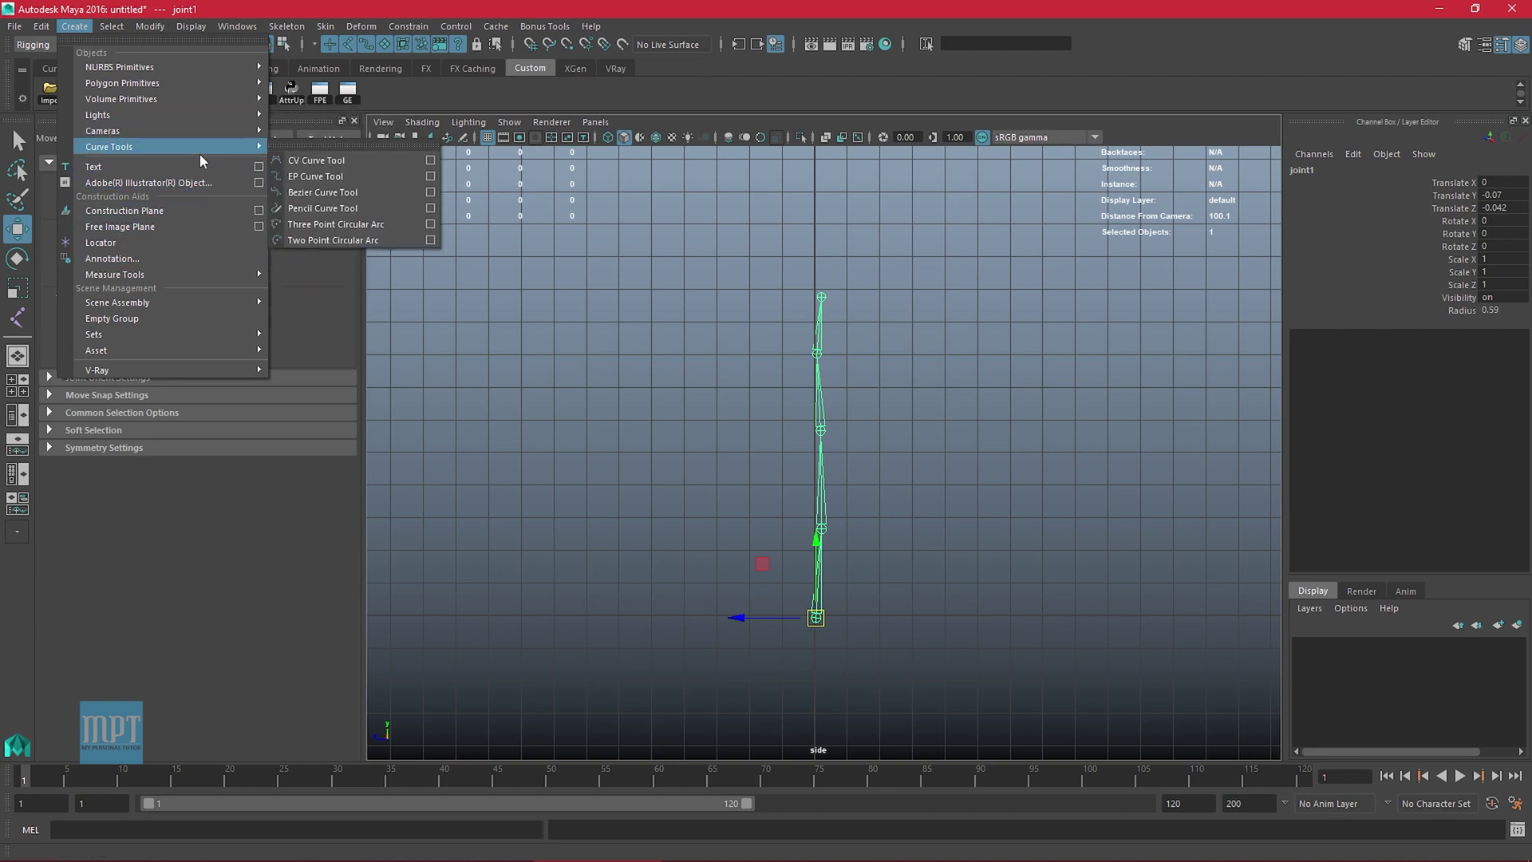
{"action": "left_click", "coordinate": [339, 182]}
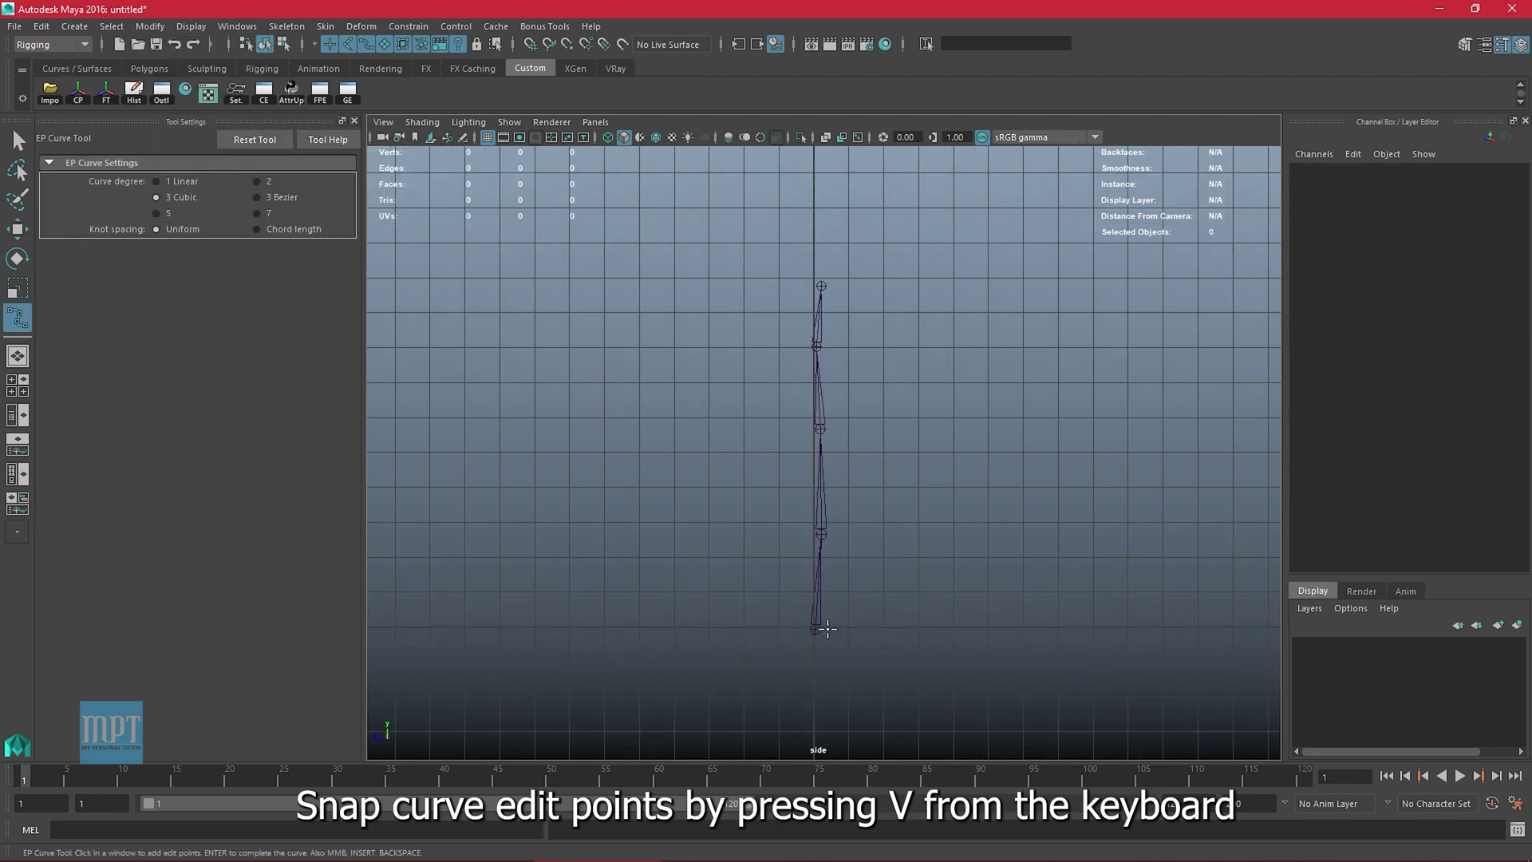
{"action": "left_click", "coordinate": [816, 632]}
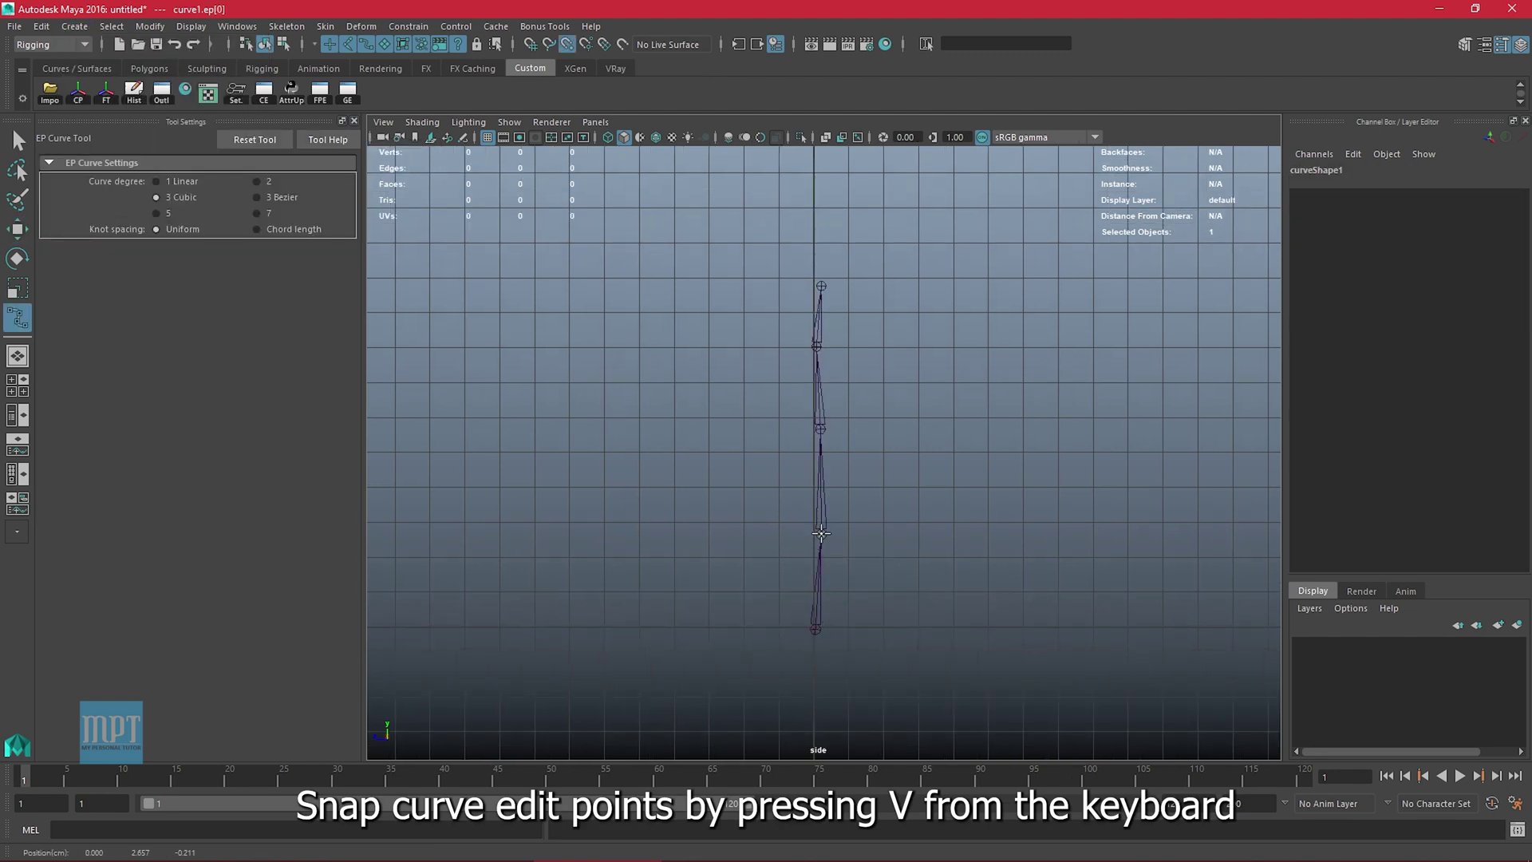
{"action": "left_click", "coordinate": [815, 423]}
{"action": "left_click", "coordinate": [822, 285]}
{"action": "scroll", "coordinate": [853, 443], "scroll_direction": "up", "scroll_amount": 1}
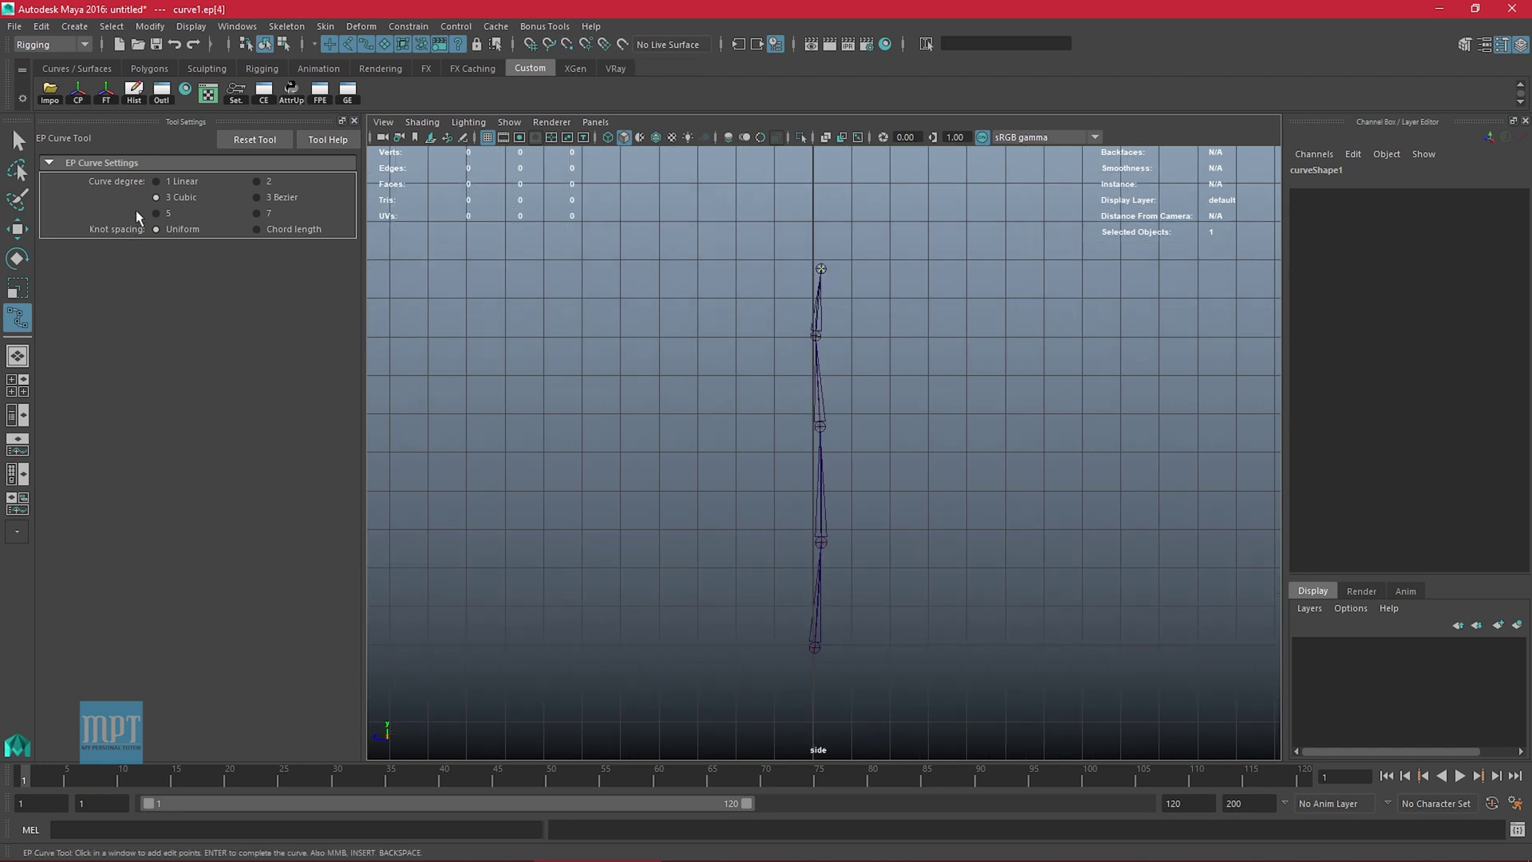
{"action": "key", "text": "Return"}
Make joints unselectable and delete the extra CV near the upper end of the curve
{"action": "right_click_drag", "start_coordinate": [826, 370], "coordinate": [878, 375], "text": "alt"}
{"action": "right_click_drag", "start_coordinate": [966, 310], "coordinate": [882, 310]}
{"action": "right_click_drag", "start_coordinate": [766, 355], "coordinate": [834, 339], "text": "alt"}
{"action": "middle_click_drag", "start_coordinate": [810, 303], "coordinate": [823, 574], "text": "alt"}
{"action": "left_click_drag", "start_coordinate": [783, 358], "coordinate": [878, 416]}
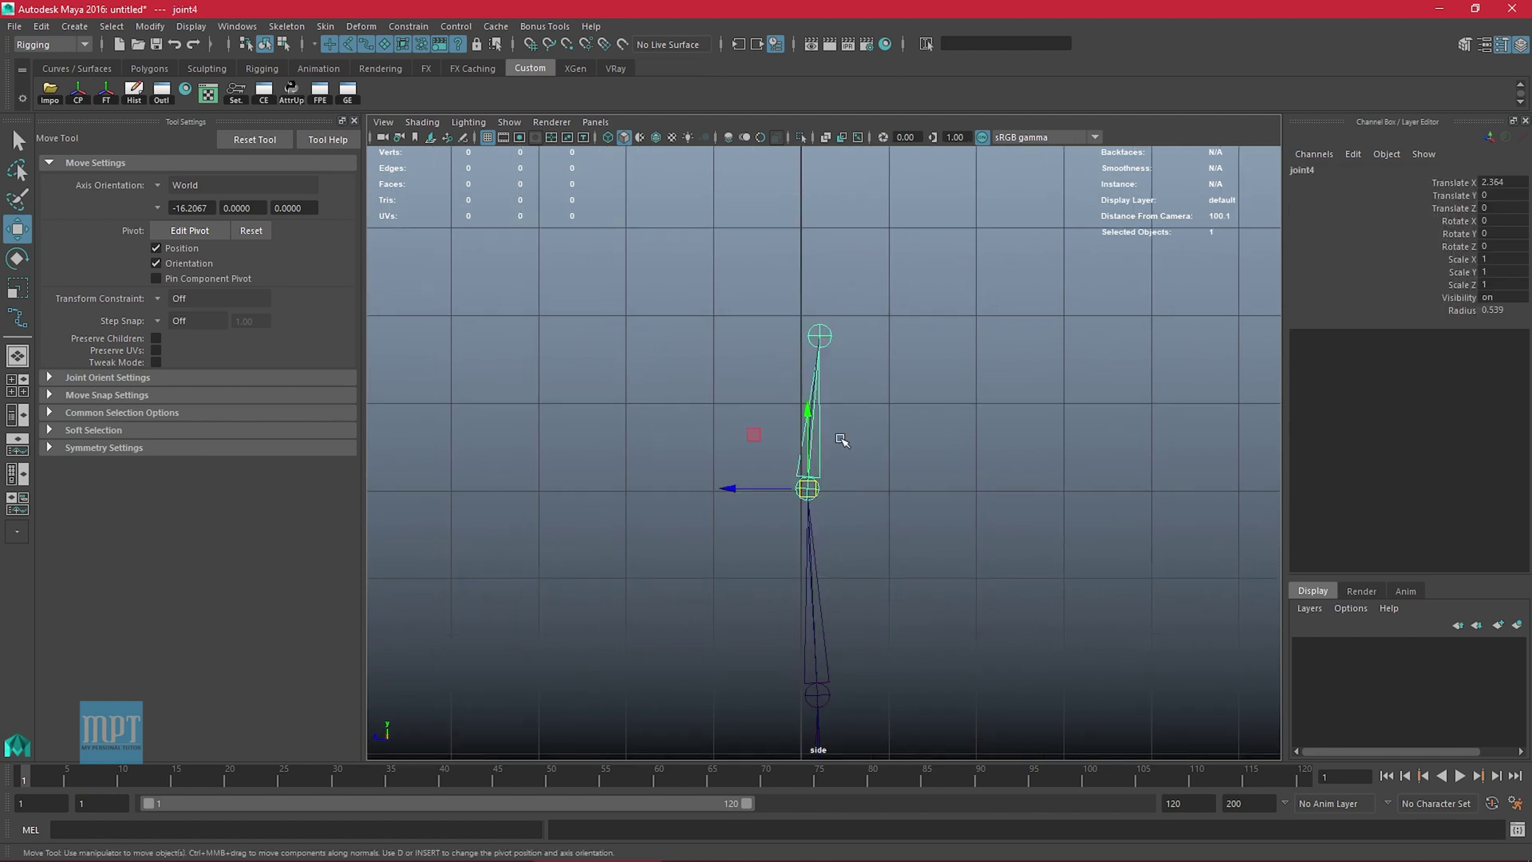
{"action": "left_click", "coordinate": [348, 45]}
{"action": "left_click_drag", "start_coordinate": [584, 307], "coordinate": [902, 415]}
{"action": "right_click_drag", "start_coordinate": [1146, 445], "coordinate": [1045, 433]}
{"action": "left_click_drag", "start_coordinate": [738, 387], "coordinate": [940, 397]}
{"action": "key", "text": "Delete"}
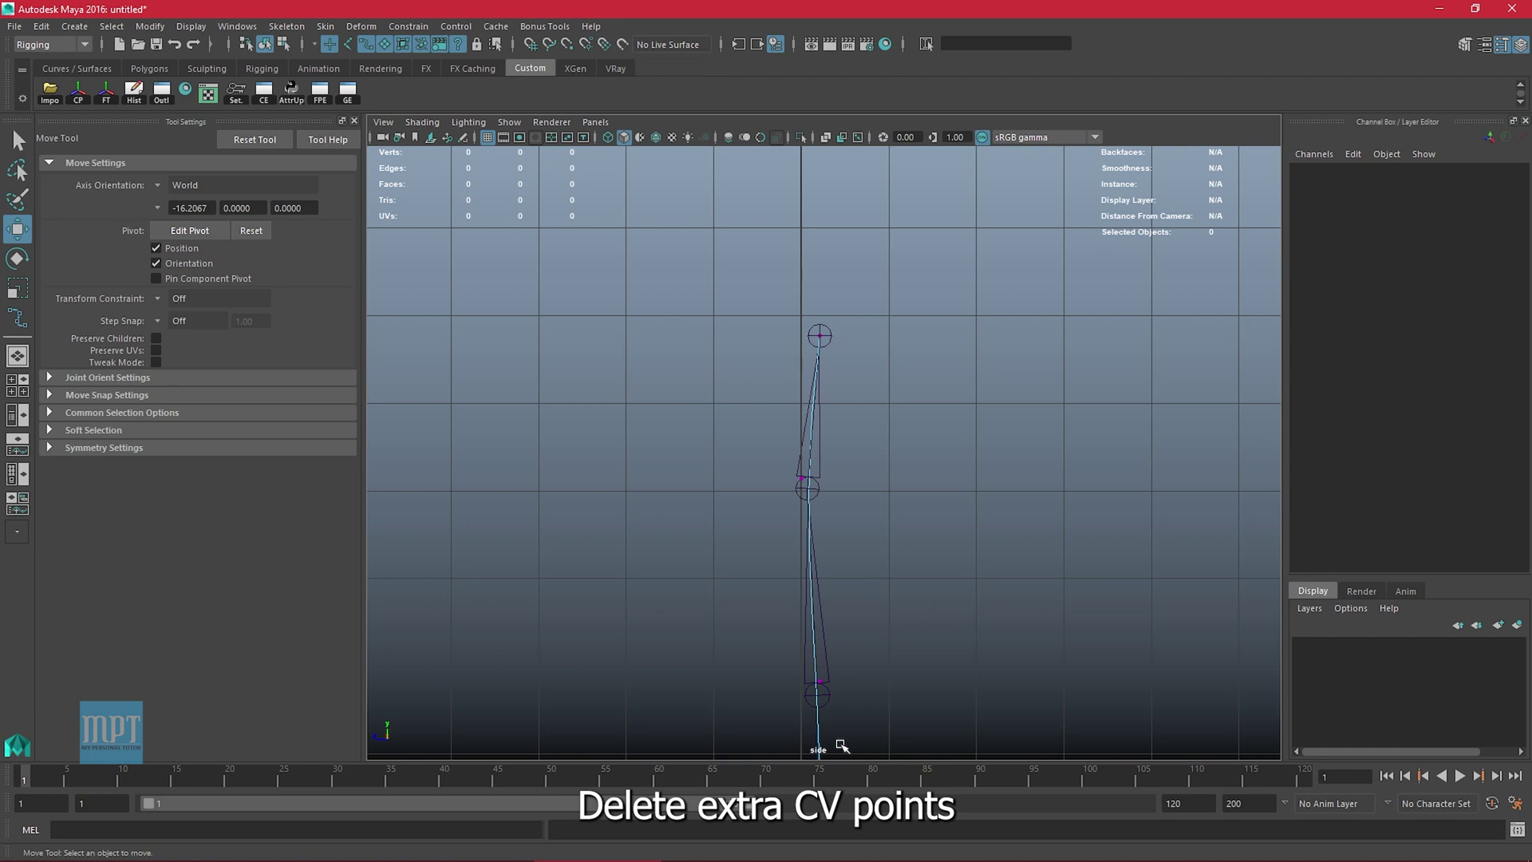
Delete the extra CV near the curve's lower end, return to object mode and select the whole curve
{"action": "middle_click_drag", "start_coordinate": [812, 595], "coordinate": [779, 368], "text": "alt"}
{"action": "left_click_drag", "start_coordinate": [779, 385], "coordinate": [804, 420]}
{"action": "middle_click_drag", "start_coordinate": [804, 419], "coordinate": [816, 232], "text": "alt"}
{"action": "middle_click_drag", "start_coordinate": [801, 447], "coordinate": [795, 349], "text": "alt"}
{"action": "middle_click_drag", "start_coordinate": [831, 447], "coordinate": [827, 404], "text": "alt"}
{"action": "left_click", "coordinate": [797, 519]}
{"action": "left_click", "coordinate": [927, 515]}
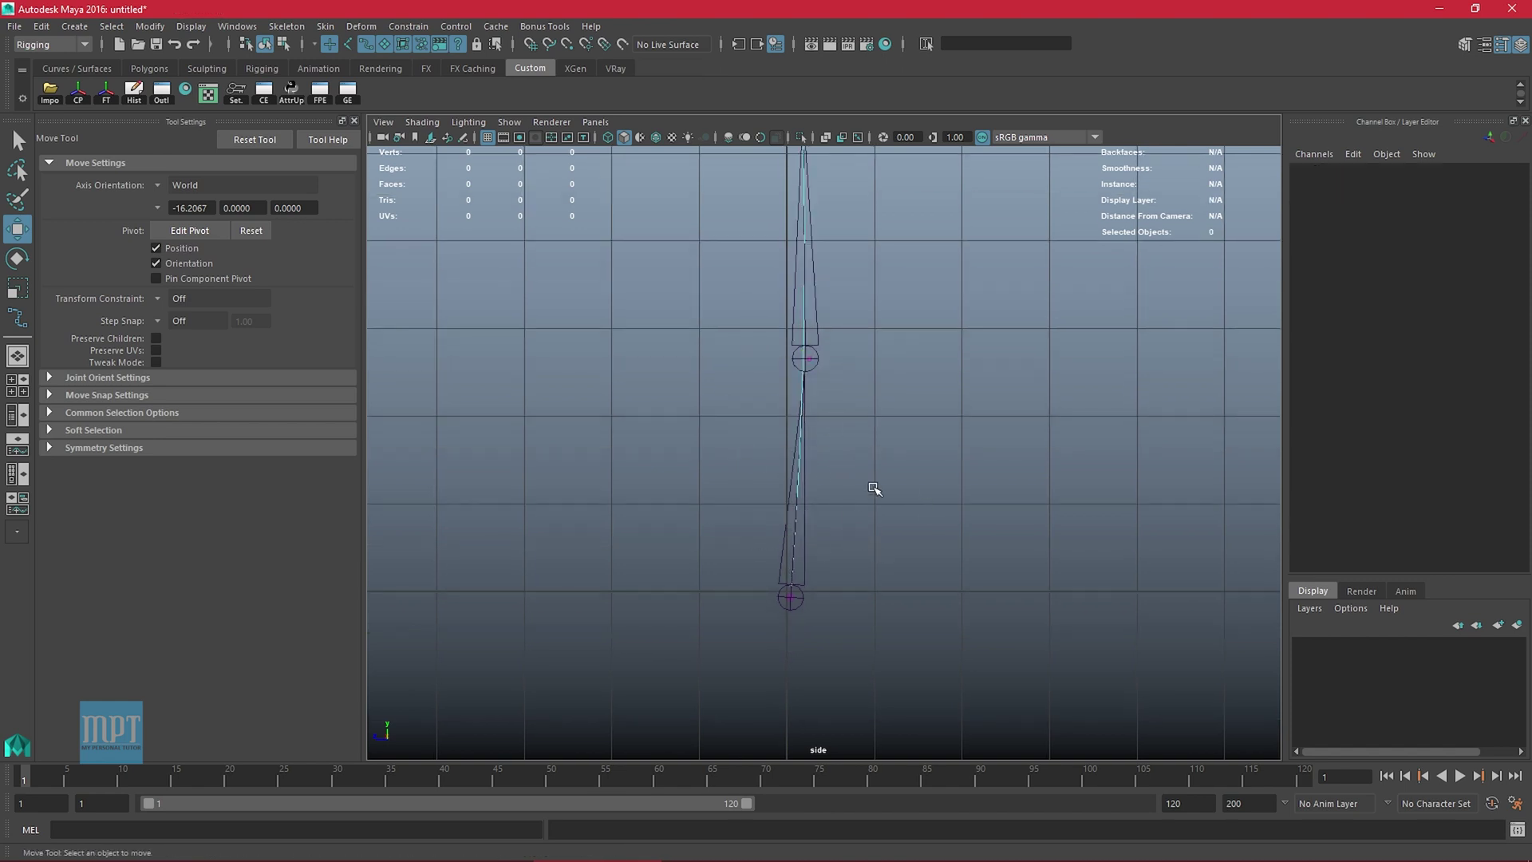
{"action": "right_click_drag", "start_coordinate": [990, 329], "coordinate": [1054, 304]}
{"action": "left_click_drag", "start_coordinate": [987, 273], "coordinate": [786, 447]}
{"action": "scroll", "coordinate": [892, 472], "scroll_direction": "down", "scroll_amount": 3}
{"action": "middle_click_drag", "start_coordinate": [892, 472], "coordinate": [883, 660], "text": "alt"}
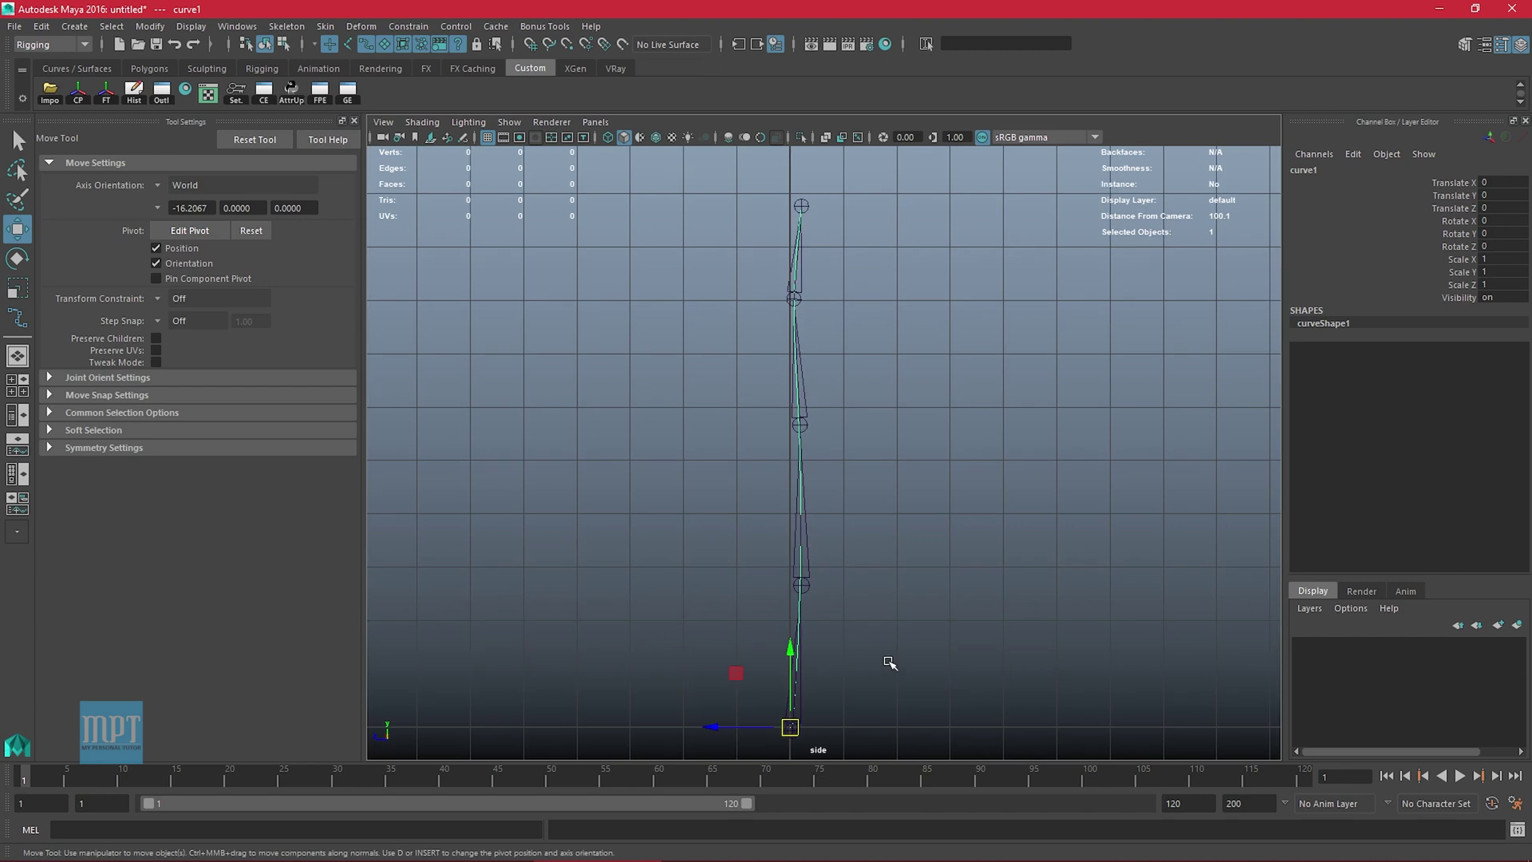
Create a spline IK handle from the root joint to the tip joint on the existing curve, with Auto create curve off
{"action": "left_click", "coordinate": [287, 26]}
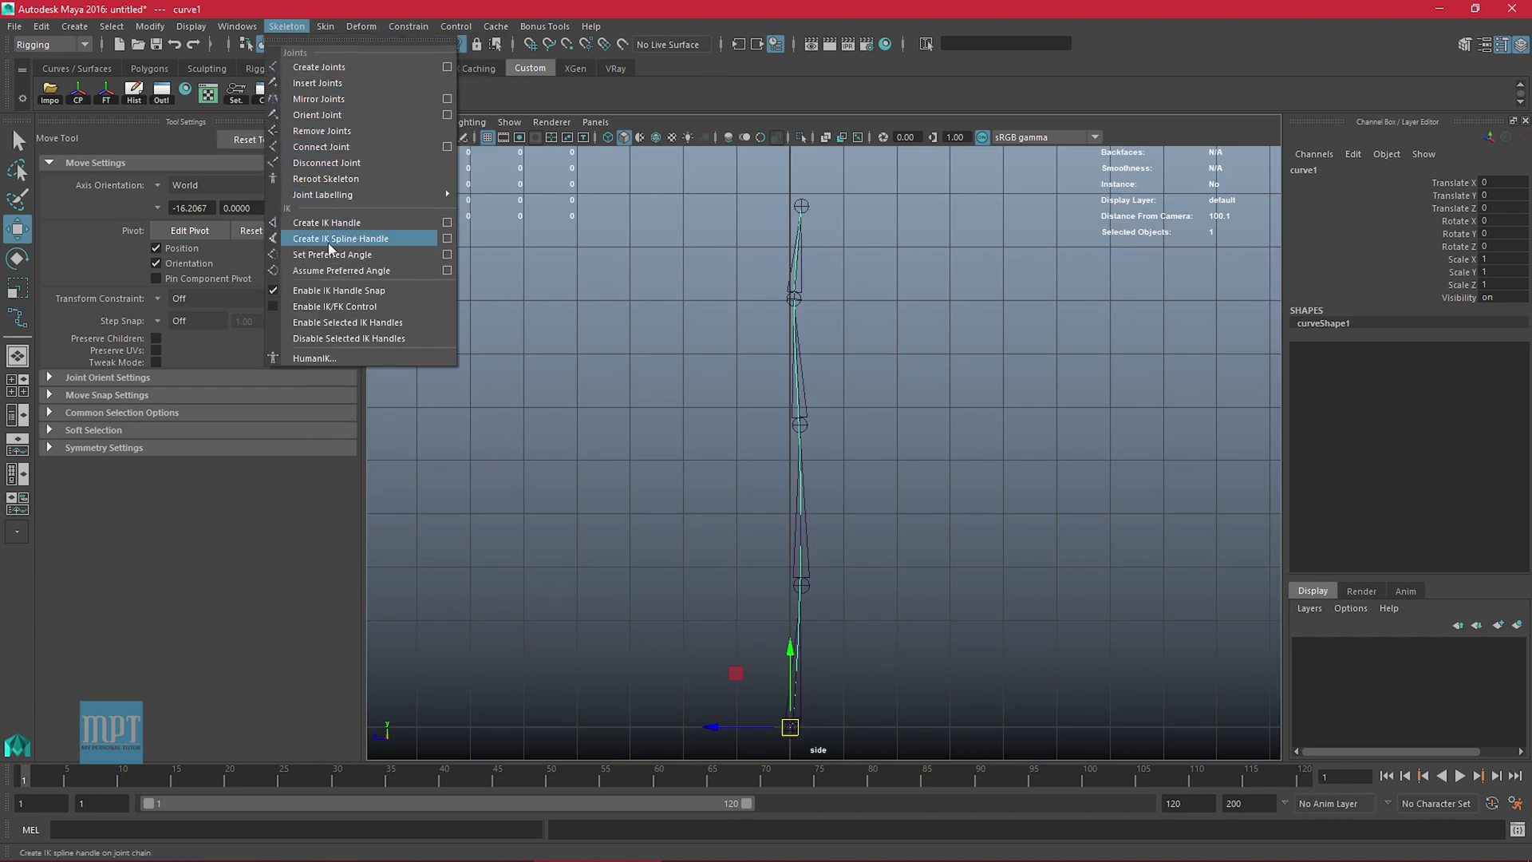
{"action": "left_click", "coordinate": [447, 240]}
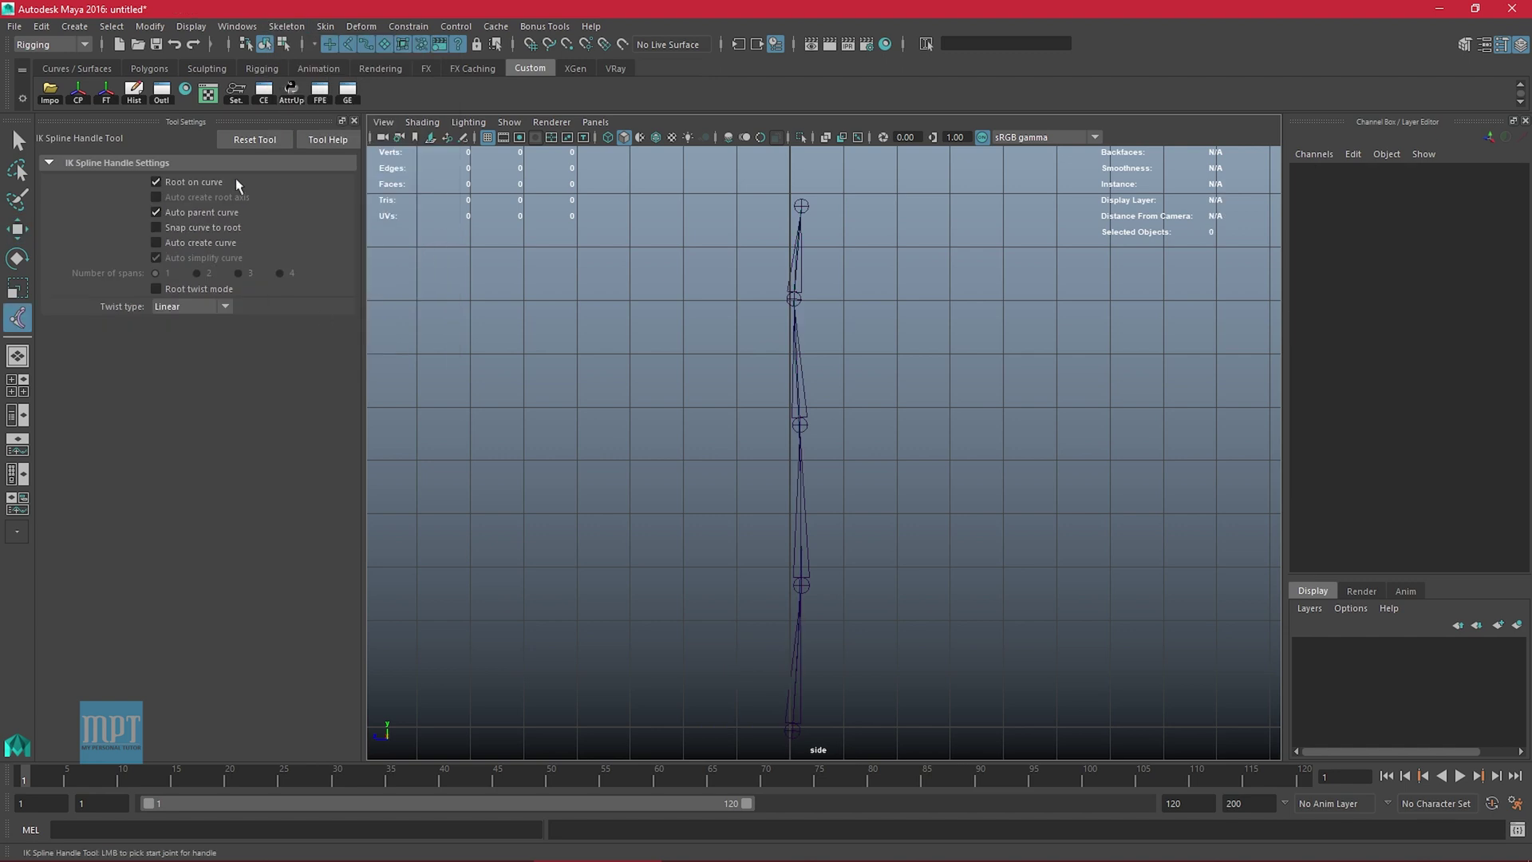
{"action": "left_click", "coordinate": [204, 242]}
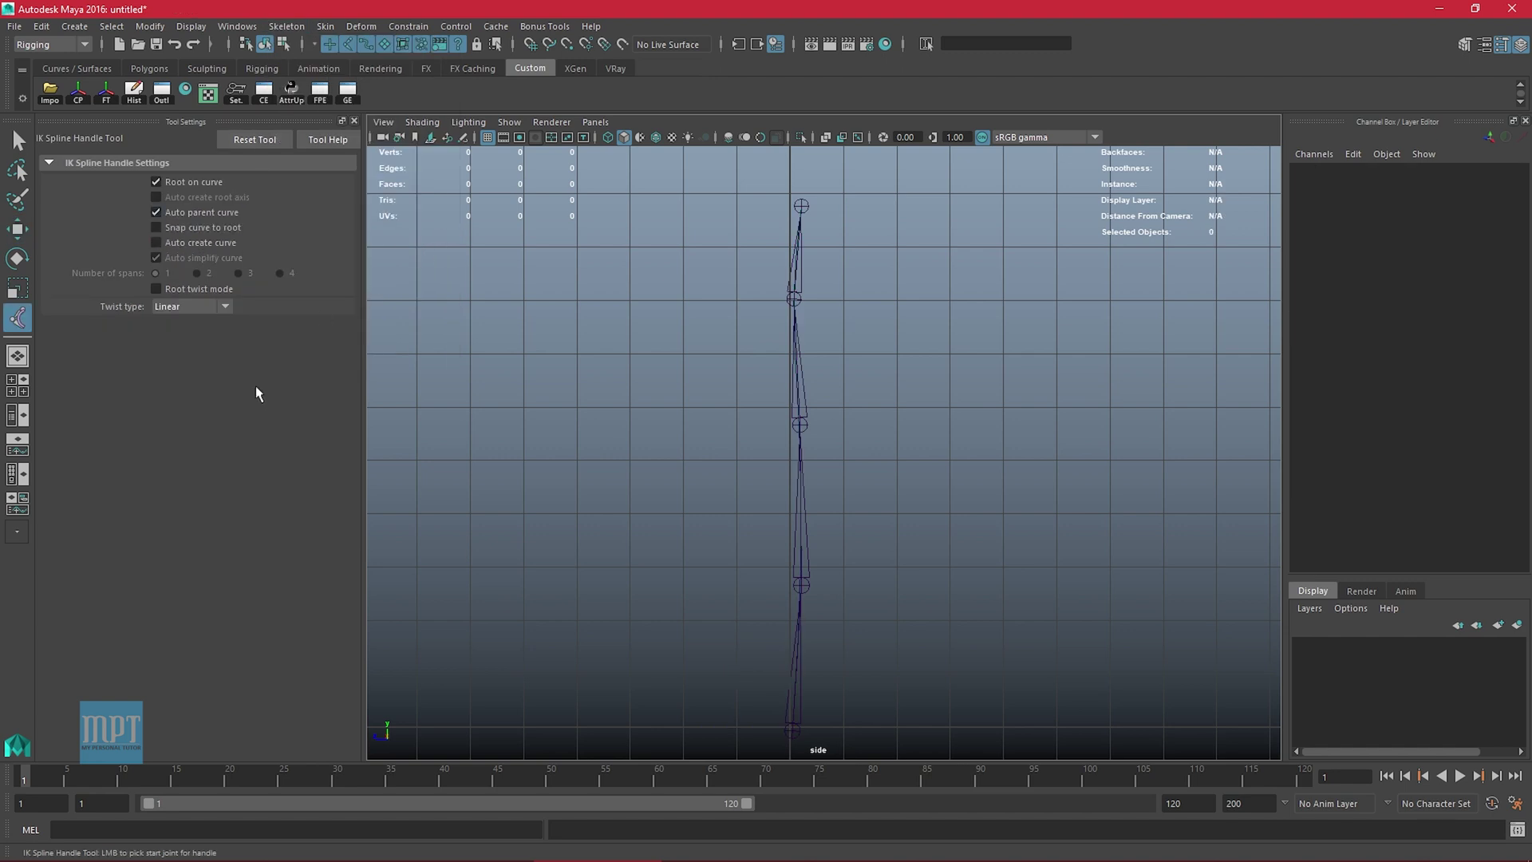
{"action": "scroll", "coordinate": [777, 632], "scroll_direction": "up", "scroll_amount": 1}
{"action": "middle_click_drag", "start_coordinate": [776, 632], "coordinate": [759, 496], "text": "alt"}
{"action": "left_click", "coordinate": [774, 613]}
{"action": "middle_click_drag", "start_coordinate": [833, 389], "coordinate": [851, 723], "text": "alt"}
{"action": "left_click", "coordinate": [803, 391]}
{"action": "scroll", "coordinate": [710, 482], "scroll_direction": "up", "scroll_amount": 5}
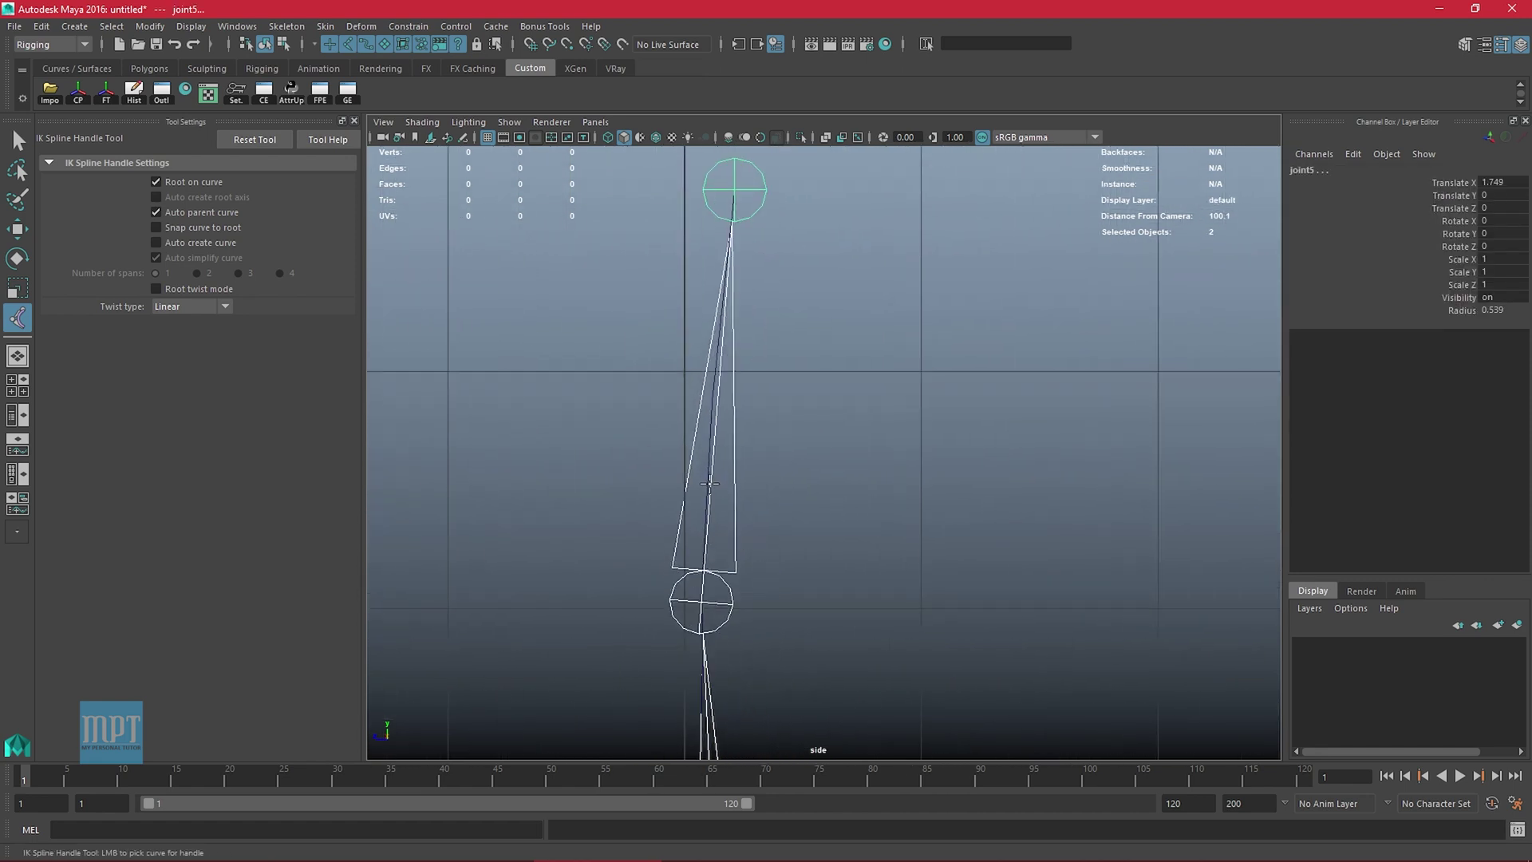
{"action": "left_click", "coordinate": [707, 479]}
{"action": "scroll", "coordinate": [820, 564], "scroll_direction": "down", "scroll_amount": 5}
{"action": "scroll", "coordinate": [894, 457], "scroll_direction": "up", "scroll_amount": 2}
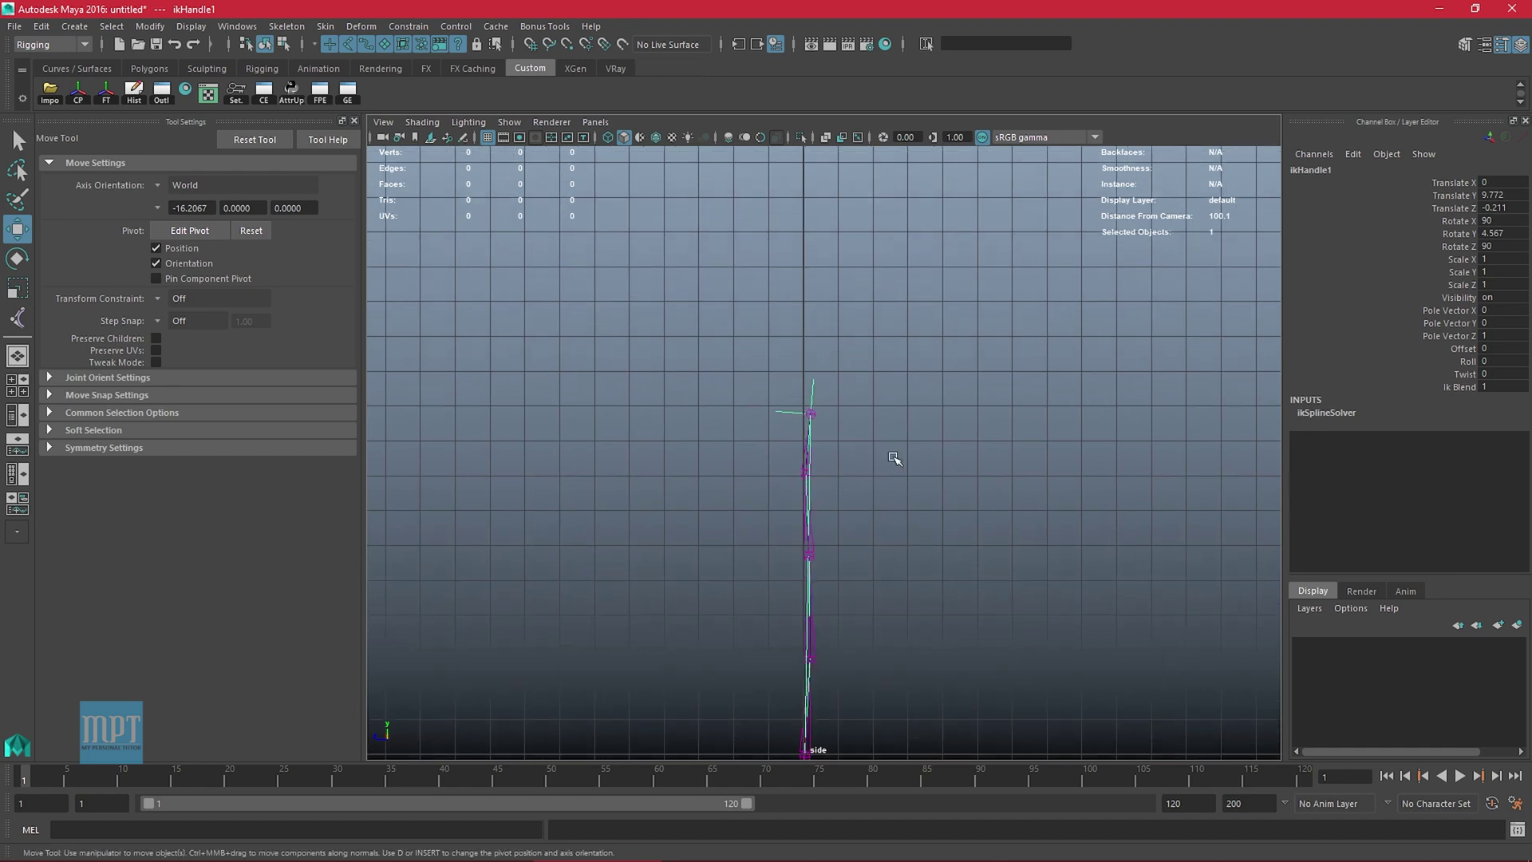
Switch to the Outliner and perspective layout and close the Tool Settings
{"action": "key", "text": "space"}
{"action": "left_click_drag", "start_coordinate": [666, 423], "coordinate": [663, 349]}
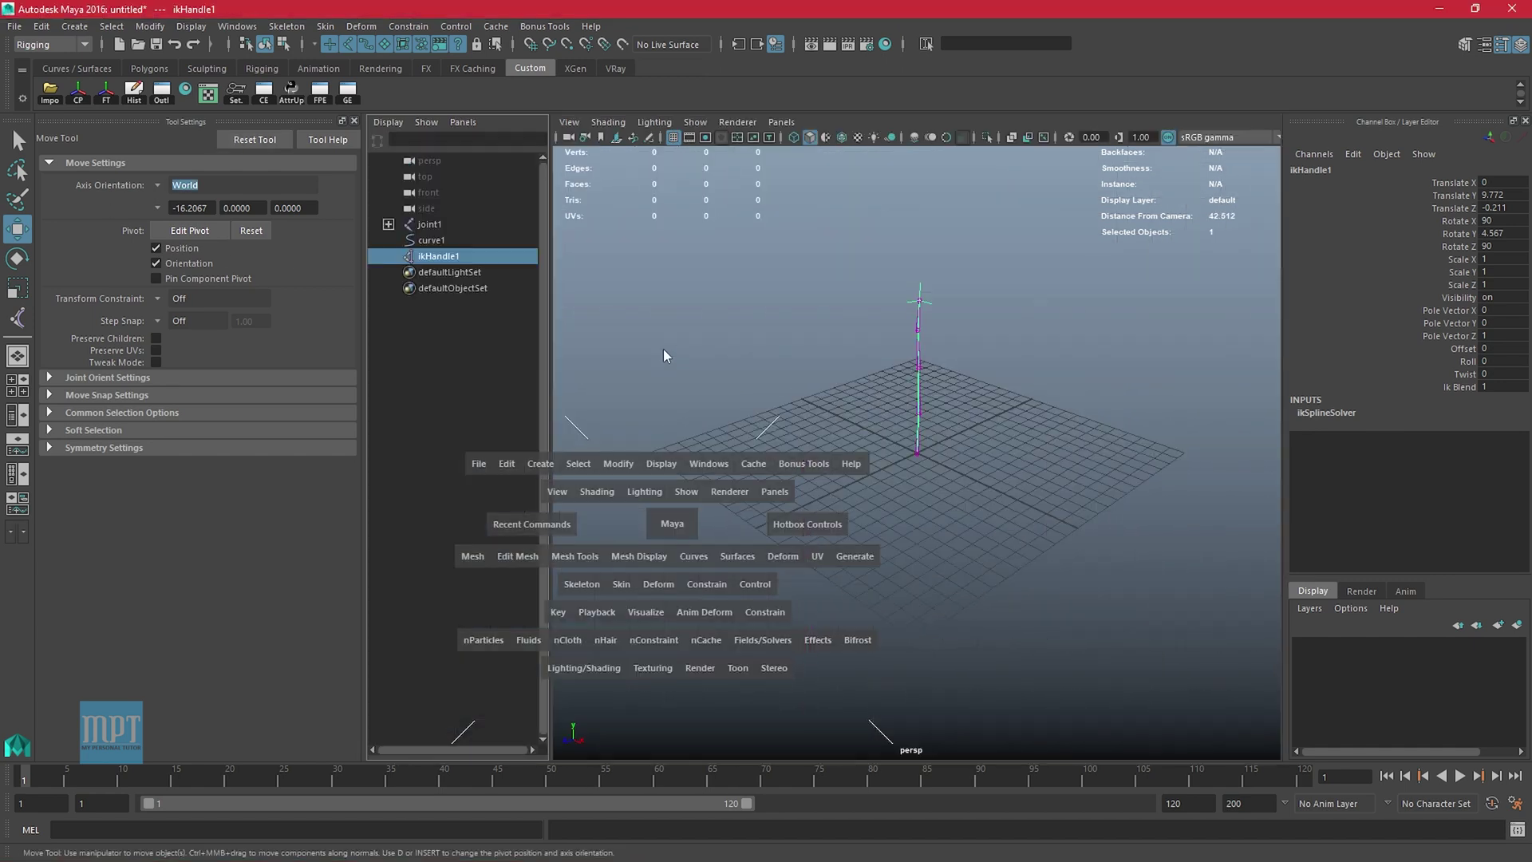
{"action": "left_click", "coordinate": [354, 120]}
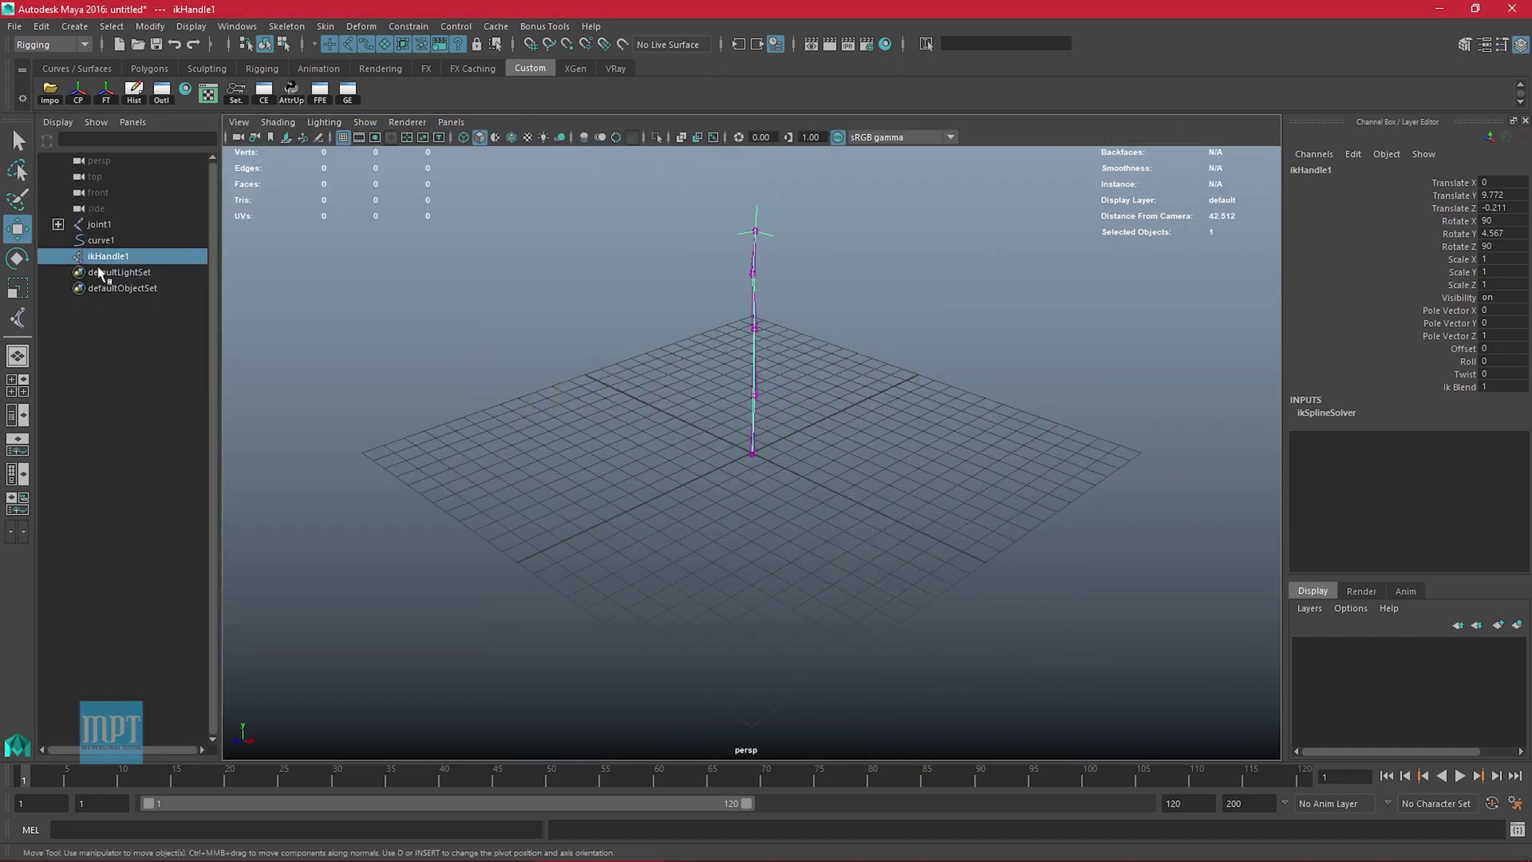
Display curve1's control vertices in the side view, close up at the curve's upper end
{"action": "left_click", "coordinate": [109, 239]}
{"action": "key", "text": "f"}
{"action": "key", "text": "space"}
{"action": "key", "text": "space"}
{"action": "right_click_drag", "start_coordinate": [782, 488], "coordinate": [678, 471], "text": "alt"}
{"action": "key", "text": "space"}
{"action": "left_click_drag", "start_coordinate": [632, 455], "coordinate": [722, 458]}
{"action": "right_click_drag", "start_coordinate": [822, 489], "coordinate": [872, 493], "text": "alt"}
{"action": "middle_click_drag", "start_coordinate": [873, 493], "coordinate": [894, 316], "text": "alt"}
{"action": "right_click_drag", "start_coordinate": [960, 404], "coordinate": [865, 405]}
{"action": "right_click_drag", "start_coordinate": [540, 448], "coordinate": [728, 454], "text": "alt"}
{"action": "middle_click_drag", "start_coordinate": [728, 454], "coordinate": [735, 690], "text": "alt"}
{"action": "middle_click_drag", "start_coordinate": [667, 253], "coordinate": [585, 239], "text": "alt"}
{"action": "right_click_drag", "start_coordinate": [540, 229], "coordinate": [501, 345], "text": "alt"}
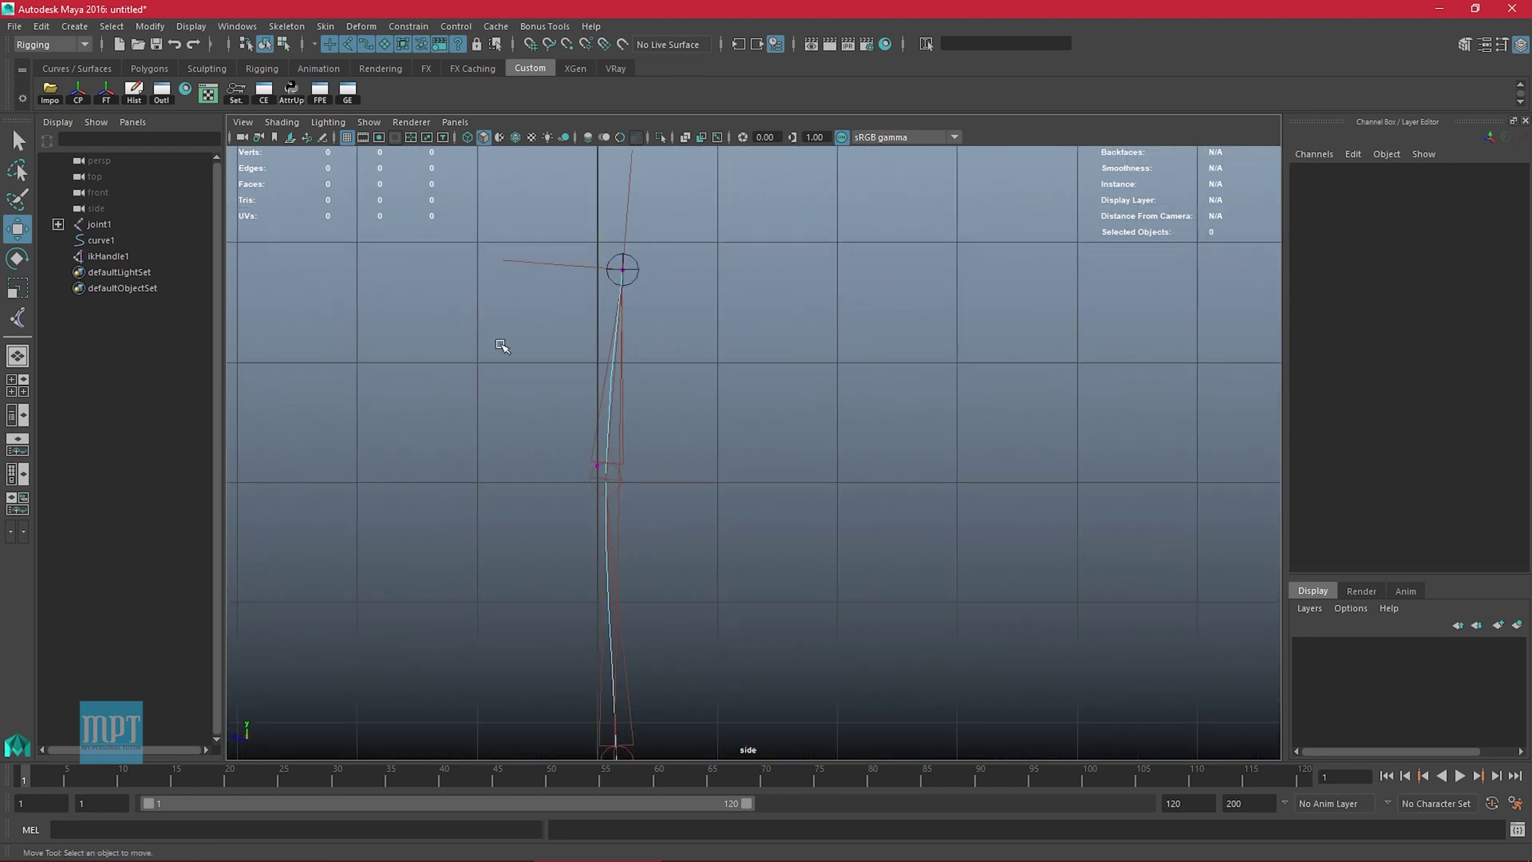
{"action": "middle_click_drag", "start_coordinate": [550, 324], "coordinate": [581, 390], "text": "alt"}
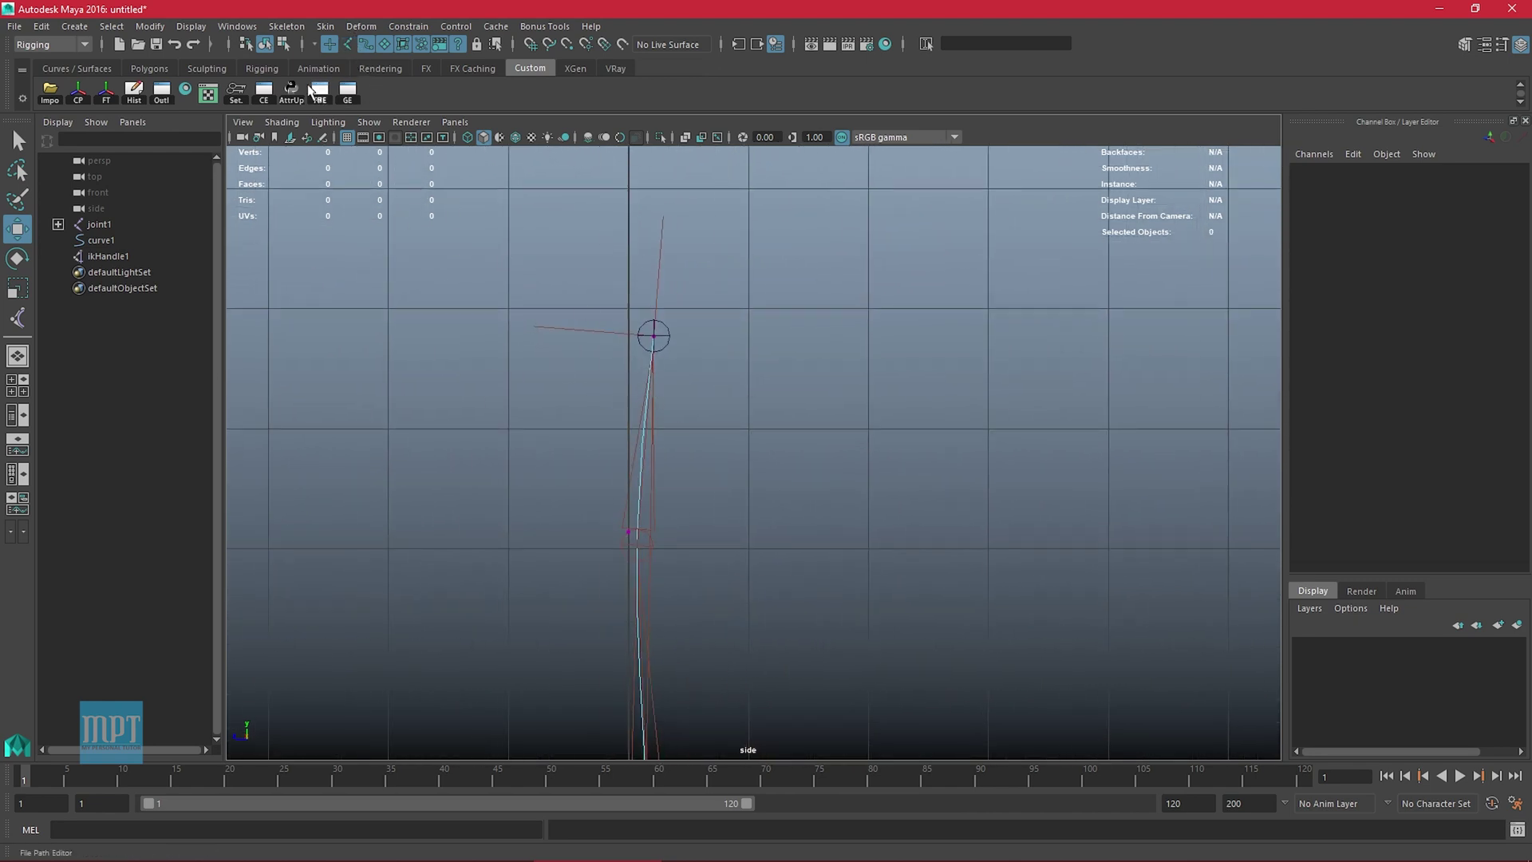
Create a cluster on the curve's topmost CV, using reset cluster options with Relative mode on
{"action": "left_click_drag", "start_coordinate": [615, 299], "coordinate": [742, 393]}
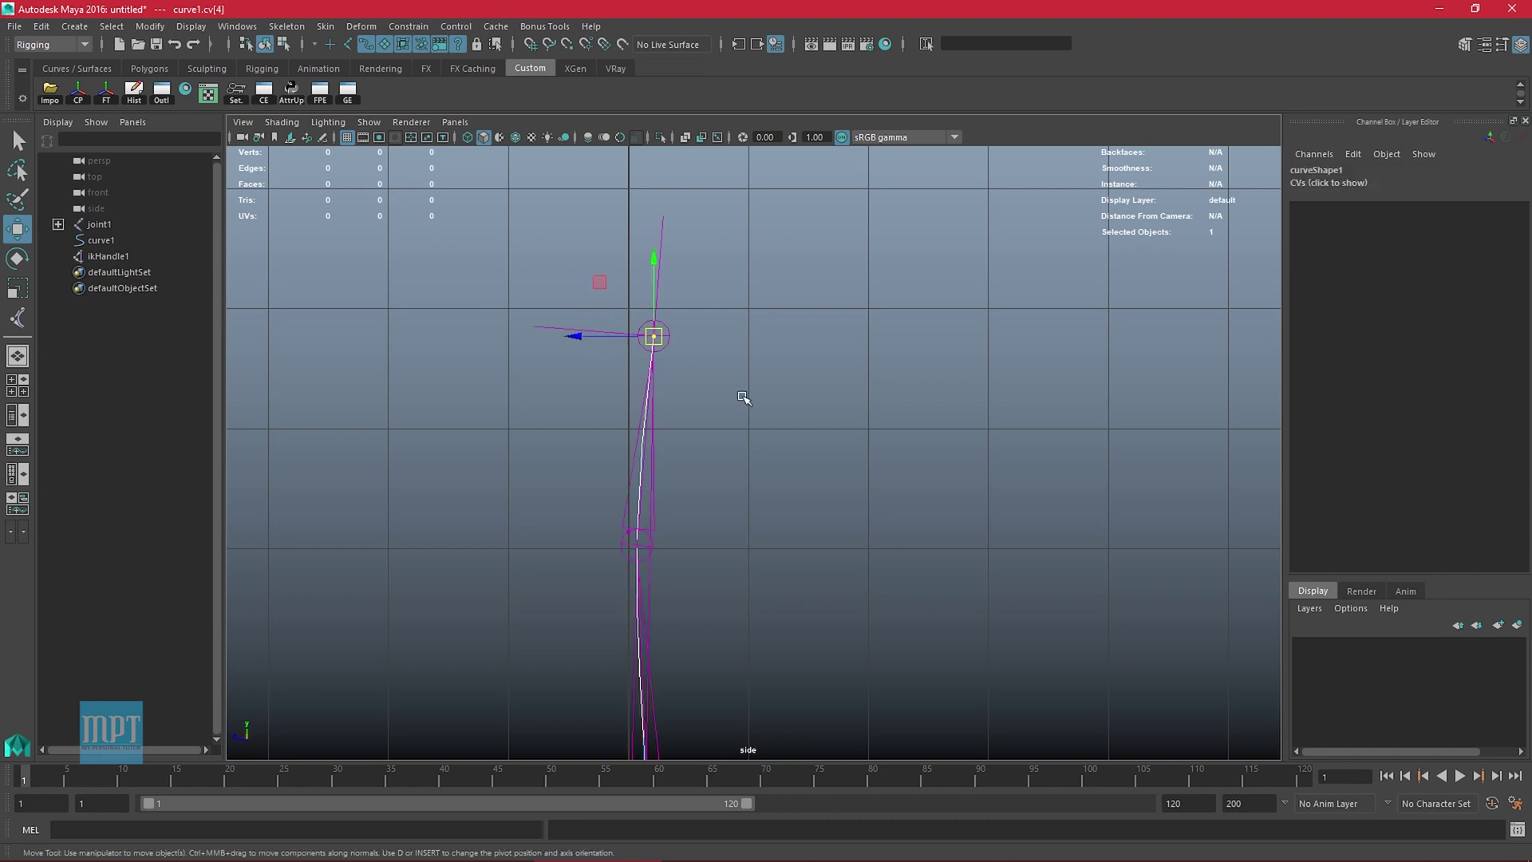
{"action": "left_click", "coordinate": [361, 26]}
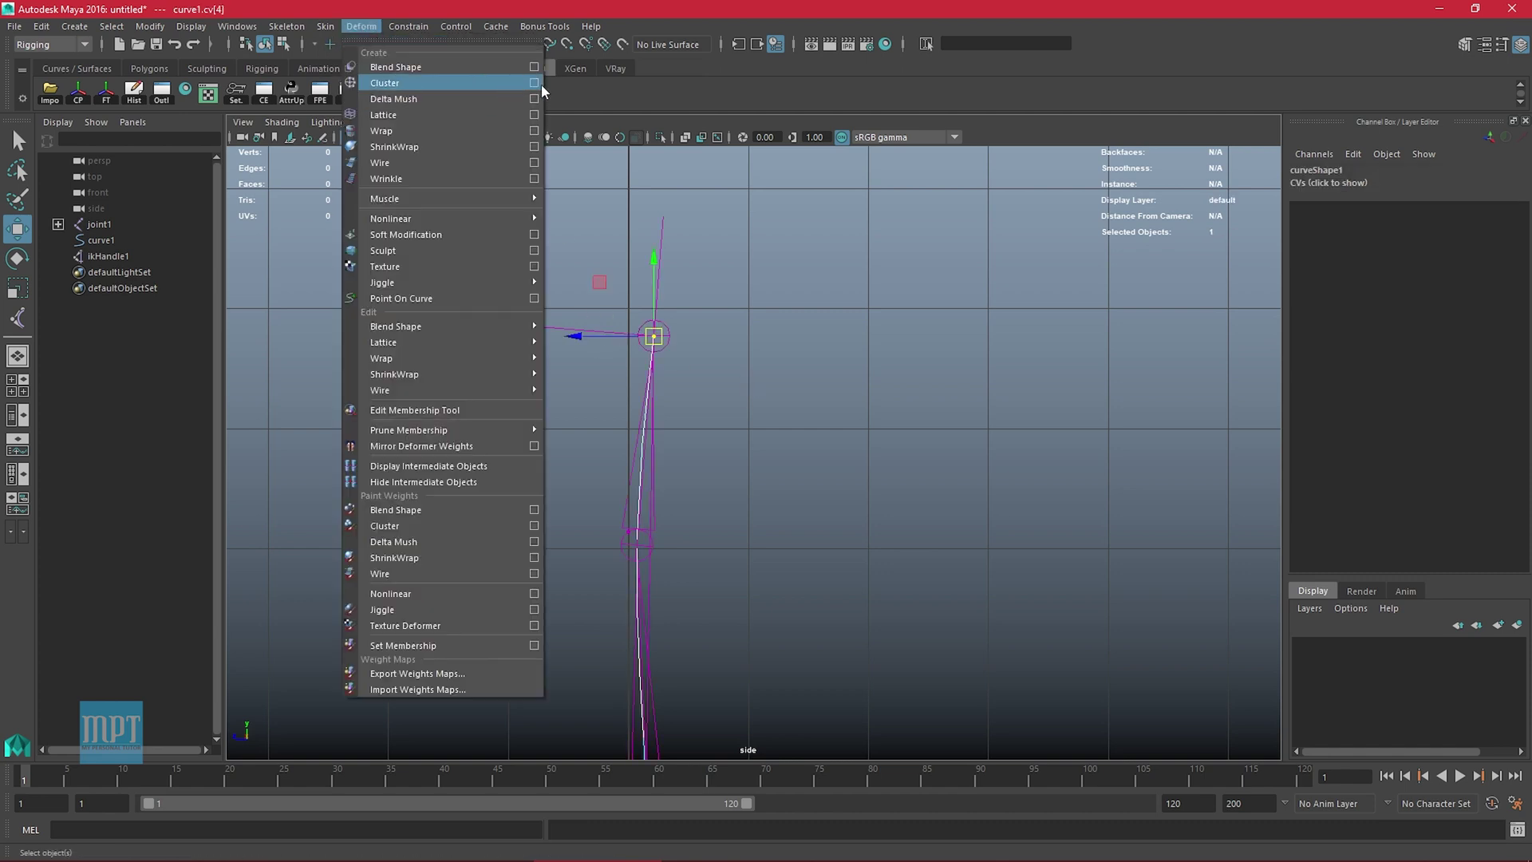
{"action": "left_click", "coordinate": [539, 88]}
{"action": "left_click", "coordinate": [954, 109]}
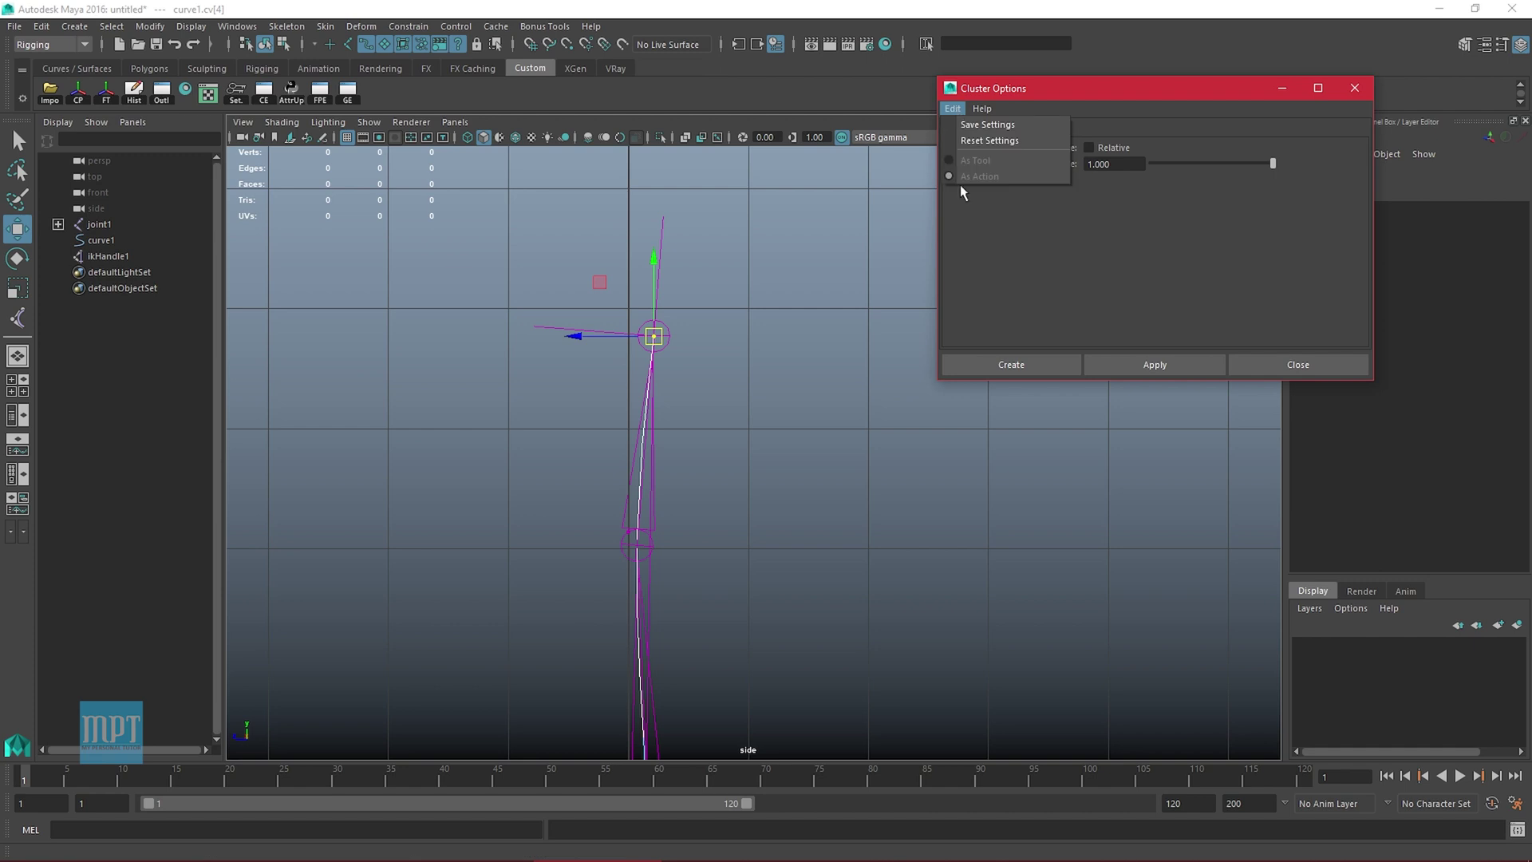
{"action": "left_click", "coordinate": [976, 142]}
{"action": "left_click", "coordinate": [1090, 148]}
{"action": "middle_click_drag", "start_coordinate": [633, 339], "coordinate": [636, 342], "text": "alt"}
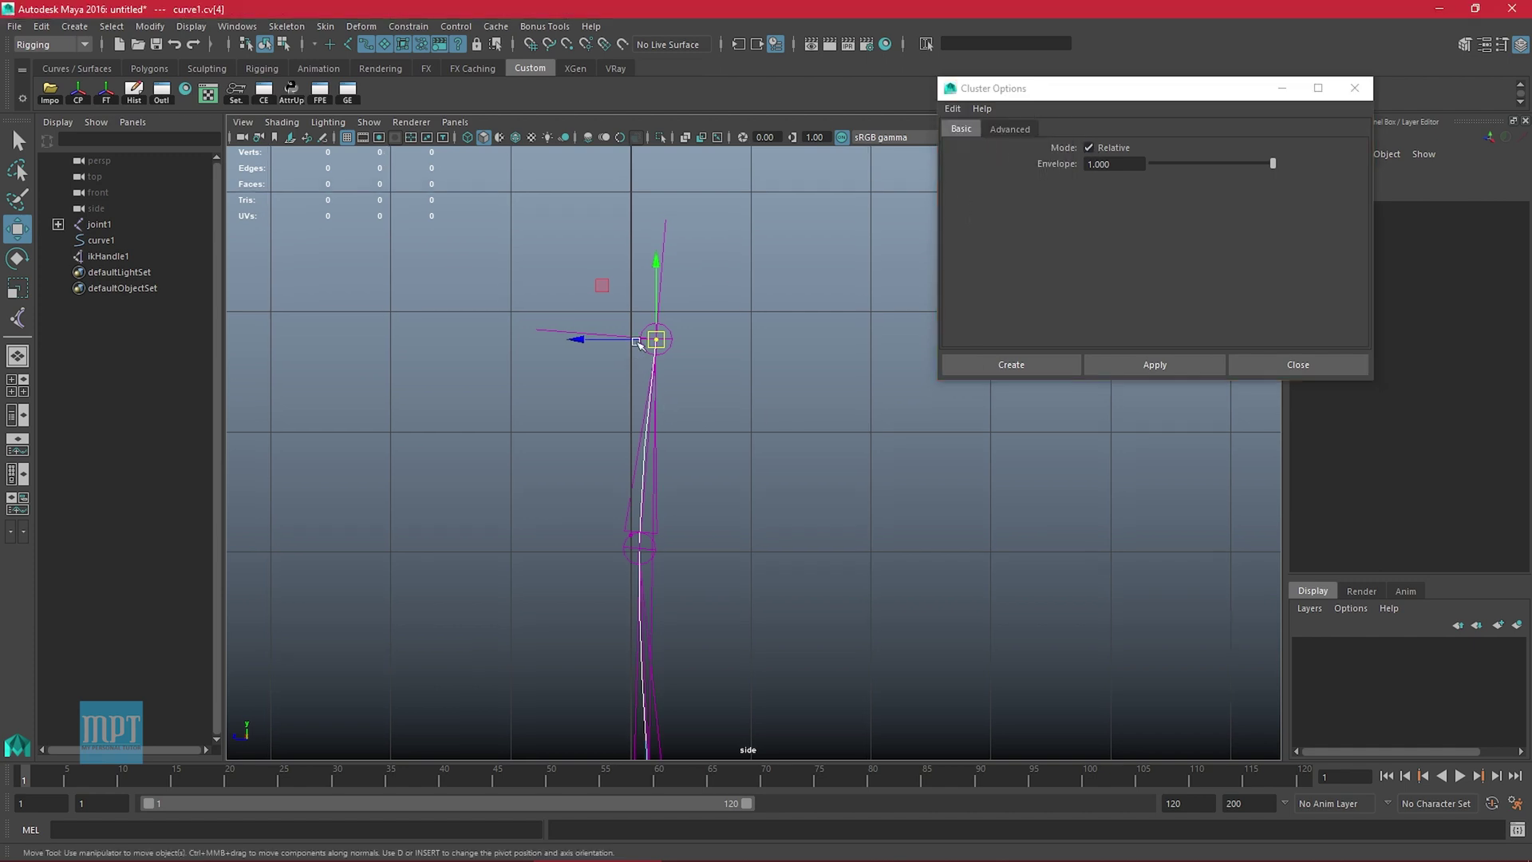
{"action": "left_click", "coordinate": [1155, 365]}
Create a relative cluster on the second CV from the top of the curve
{"action": "middle_click_drag", "start_coordinate": [639, 549], "coordinate": [632, 366], "text": "alt"}
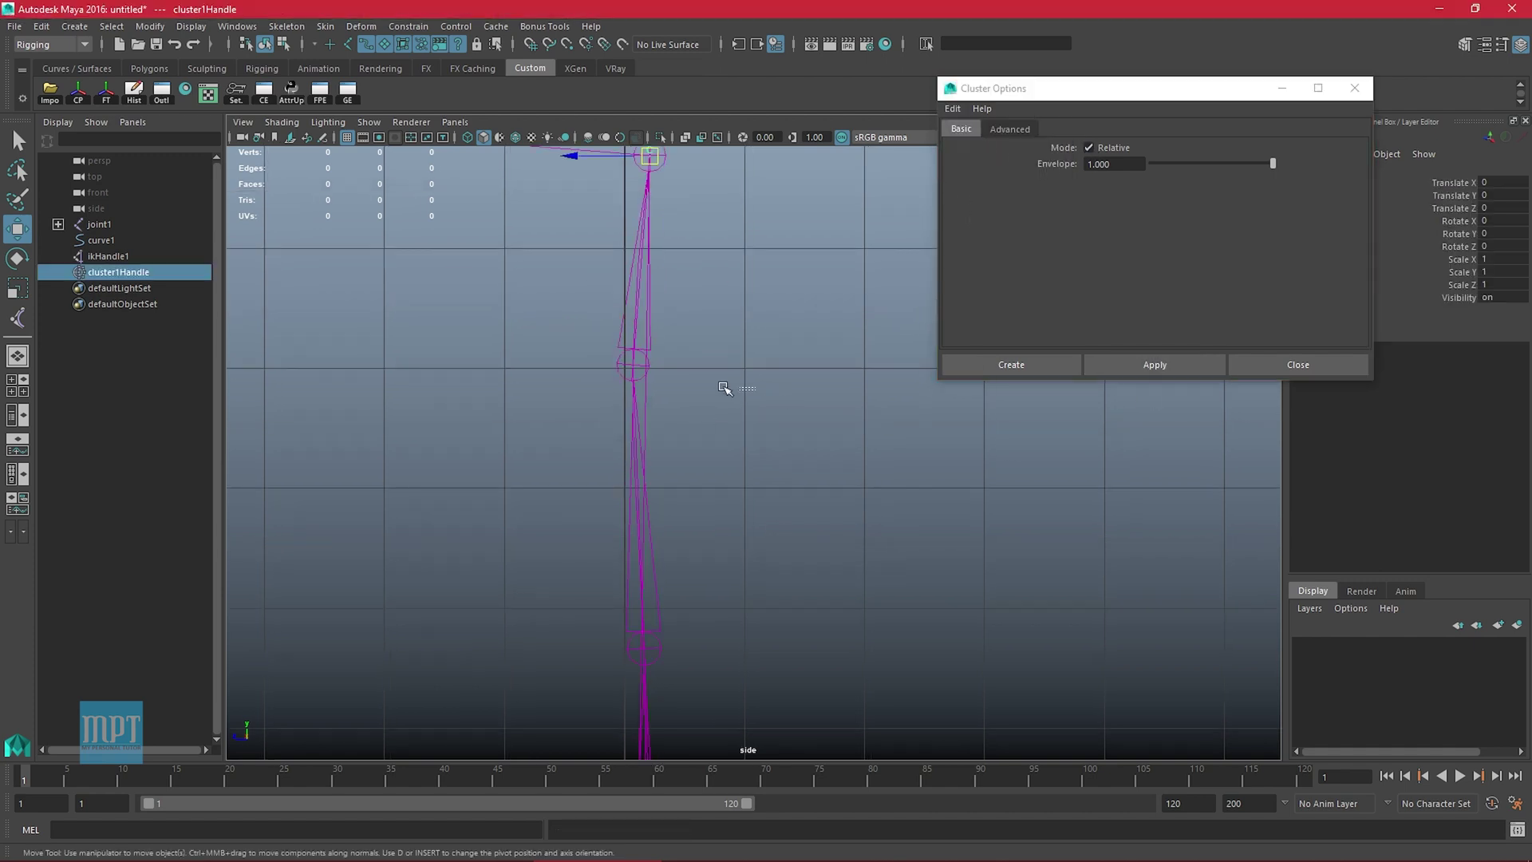
{"action": "left_click_drag", "start_coordinate": [529, 324], "coordinate": [678, 363]}
{"action": "left_click", "coordinate": [1163, 365]}
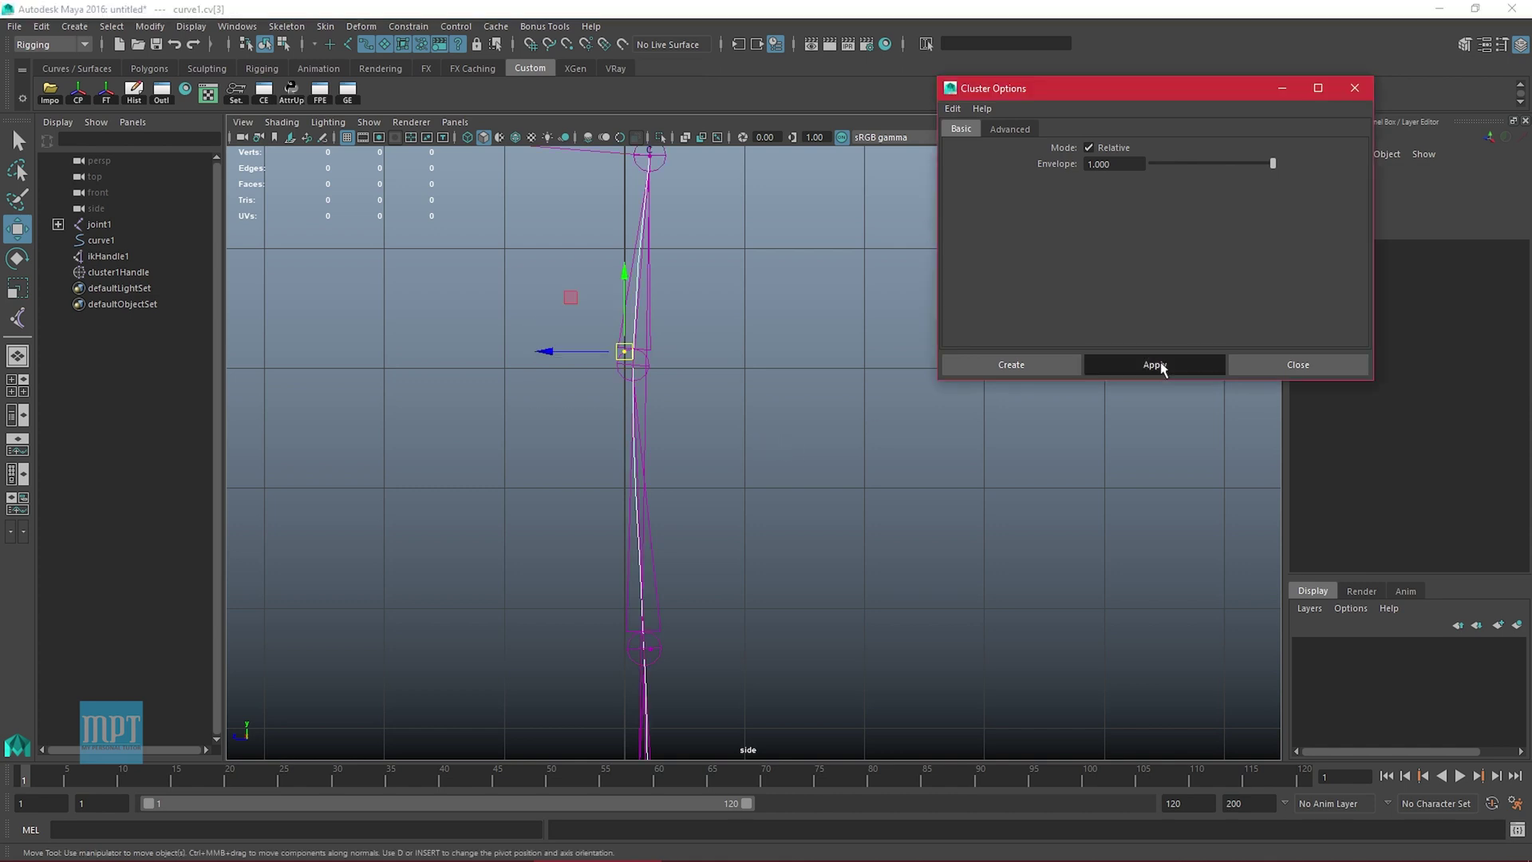
Create a relative cluster on the middle CV of the curve
{"action": "middle_click_drag", "start_coordinate": [698, 450], "coordinate": [693, 238], "text": "alt"}
{"action": "left_click_drag", "start_coordinate": [549, 344], "coordinate": [851, 433]}
{"action": "right_click_drag", "start_coordinate": [851, 433], "coordinate": [742, 427]}
{"action": "left_click_drag", "start_coordinate": [513, 388], "coordinate": [749, 512]}
{"action": "middle_click_drag", "start_coordinate": [770, 438], "coordinate": [758, 367], "text": "alt"}
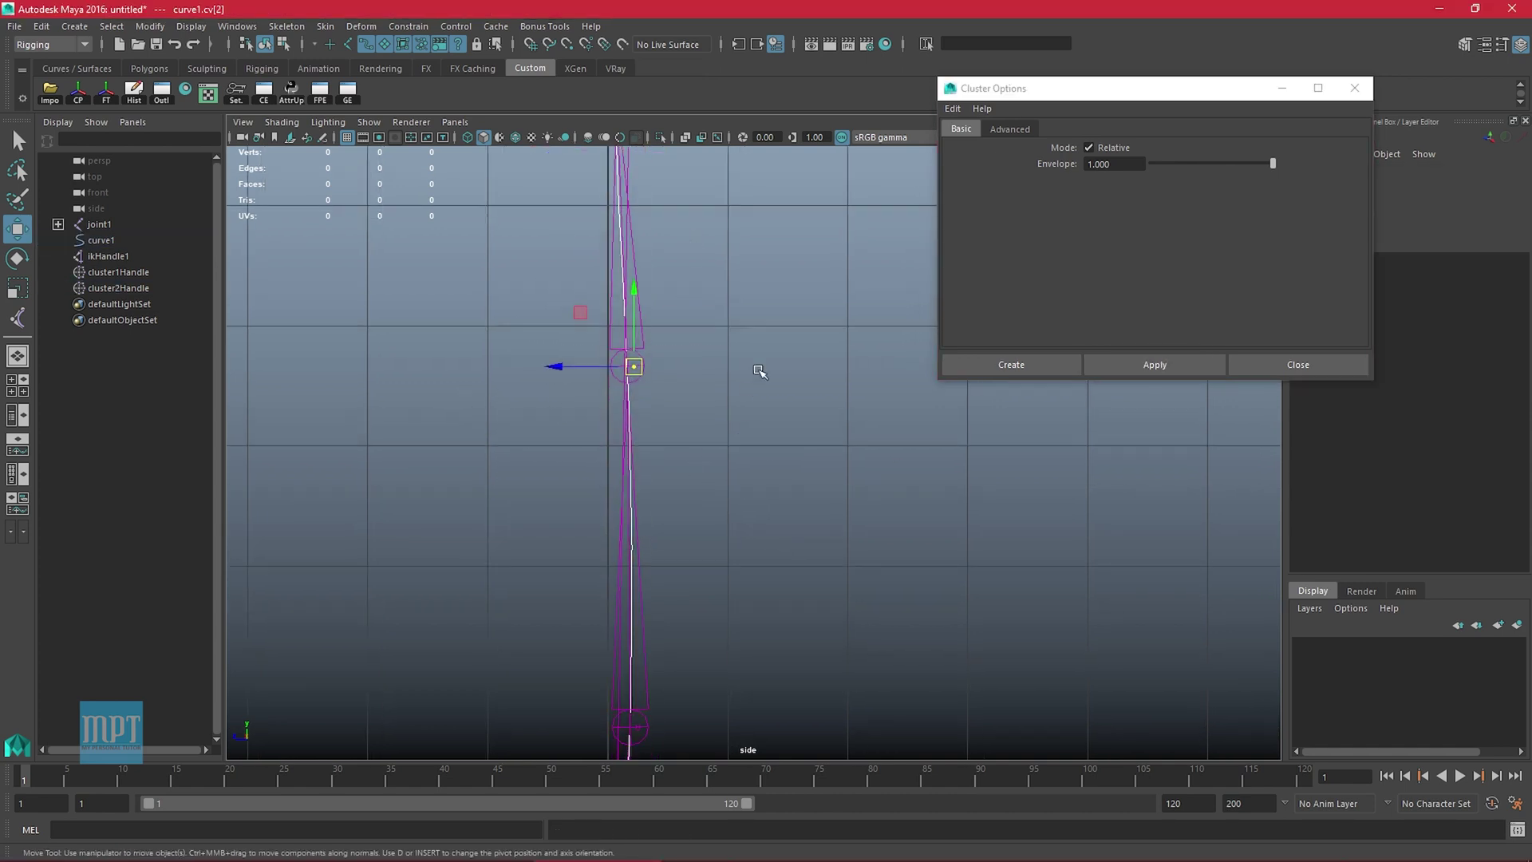
{"action": "left_click", "coordinate": [1139, 368]}
Create a relative cluster on the second CV from the bottom of the curve
{"action": "middle_click_drag", "start_coordinate": [724, 483], "coordinate": [718, 280], "text": "alt"}
{"action": "left_click_drag", "start_coordinate": [693, 466], "coordinate": [708, 476]}
{"action": "right_click_drag", "start_coordinate": [707, 476], "coordinate": [594, 469]}
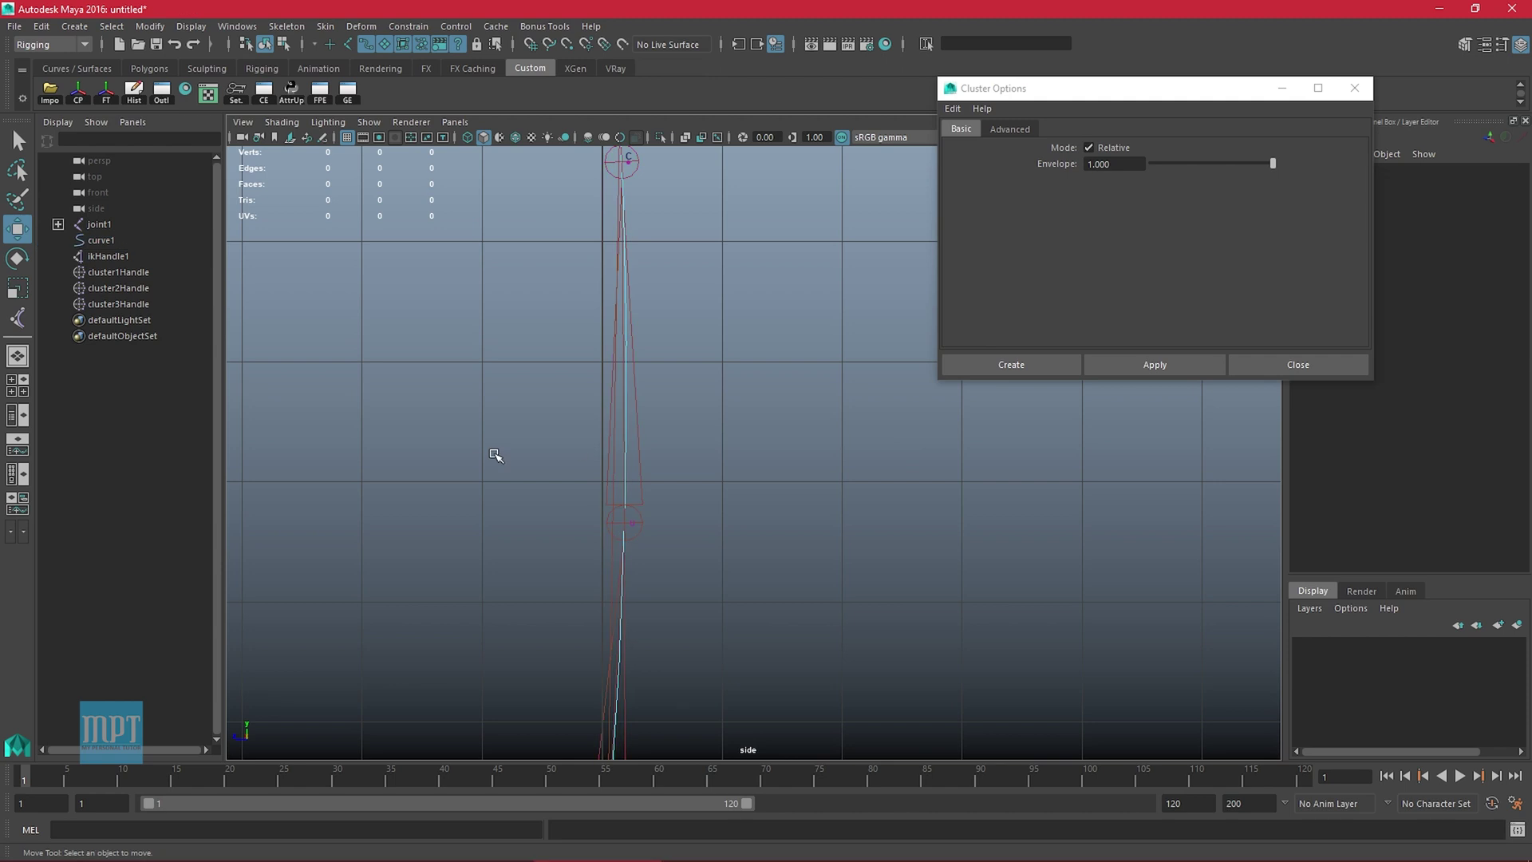
{"action": "left_click_drag", "start_coordinate": [495, 452], "coordinate": [782, 578]}
{"action": "middle_click_drag", "start_coordinate": [797, 582], "coordinate": [800, 473], "text": "alt"}
{"action": "left_click", "coordinate": [1155, 361]}
Create a relative cluster on the bottom CV of the curve and close the cluster options
{"action": "middle_click_drag", "start_coordinate": [644, 518], "coordinate": [670, 351], "text": "alt"}
{"action": "left_click_drag", "start_coordinate": [541, 435], "coordinate": [725, 592]}
{"action": "right_click_drag", "start_coordinate": [725, 592], "coordinate": [613, 585]}
{"action": "left_click_drag", "start_coordinate": [568, 495], "coordinate": [750, 645]}
{"action": "left_click", "coordinate": [1153, 361]}
{"action": "left_click", "coordinate": [1297, 368]}
Clear the selection and open the Hypershade, placing it beside the joint chain so the rig stays visible
{"action": "right_click_drag", "start_coordinate": [950, 446], "coordinate": [725, 514], "text": "alt"}
{"action": "middle_click_drag", "start_coordinate": [725, 514], "coordinate": [740, 698], "text": "alt"}
{"action": "right_click_drag", "start_coordinate": [871, 587], "coordinate": [617, 632], "text": "alt"}
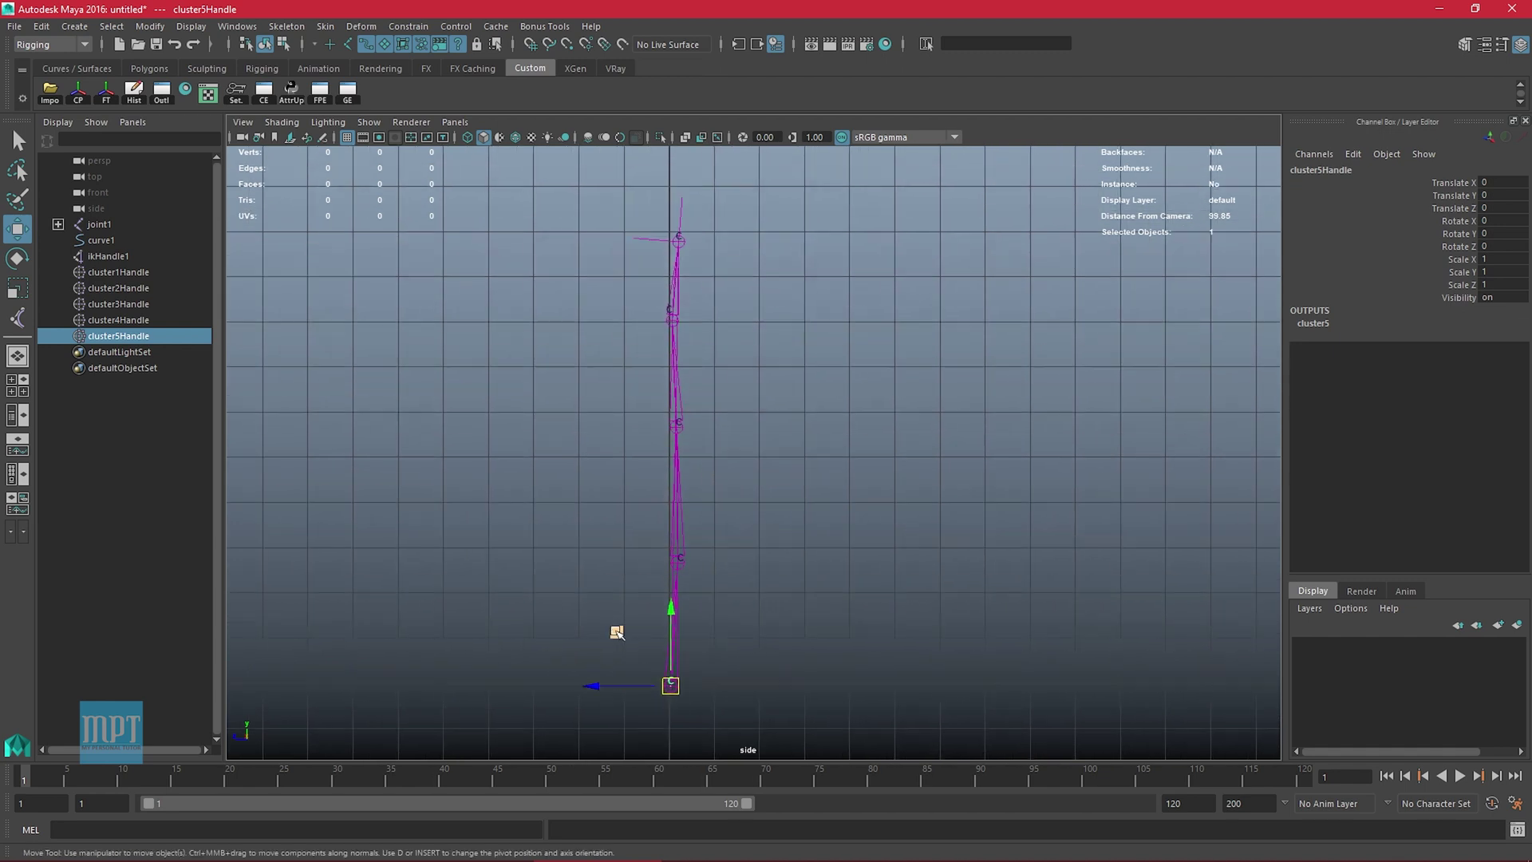
{"action": "right_click", "coordinate": [912, 329]}
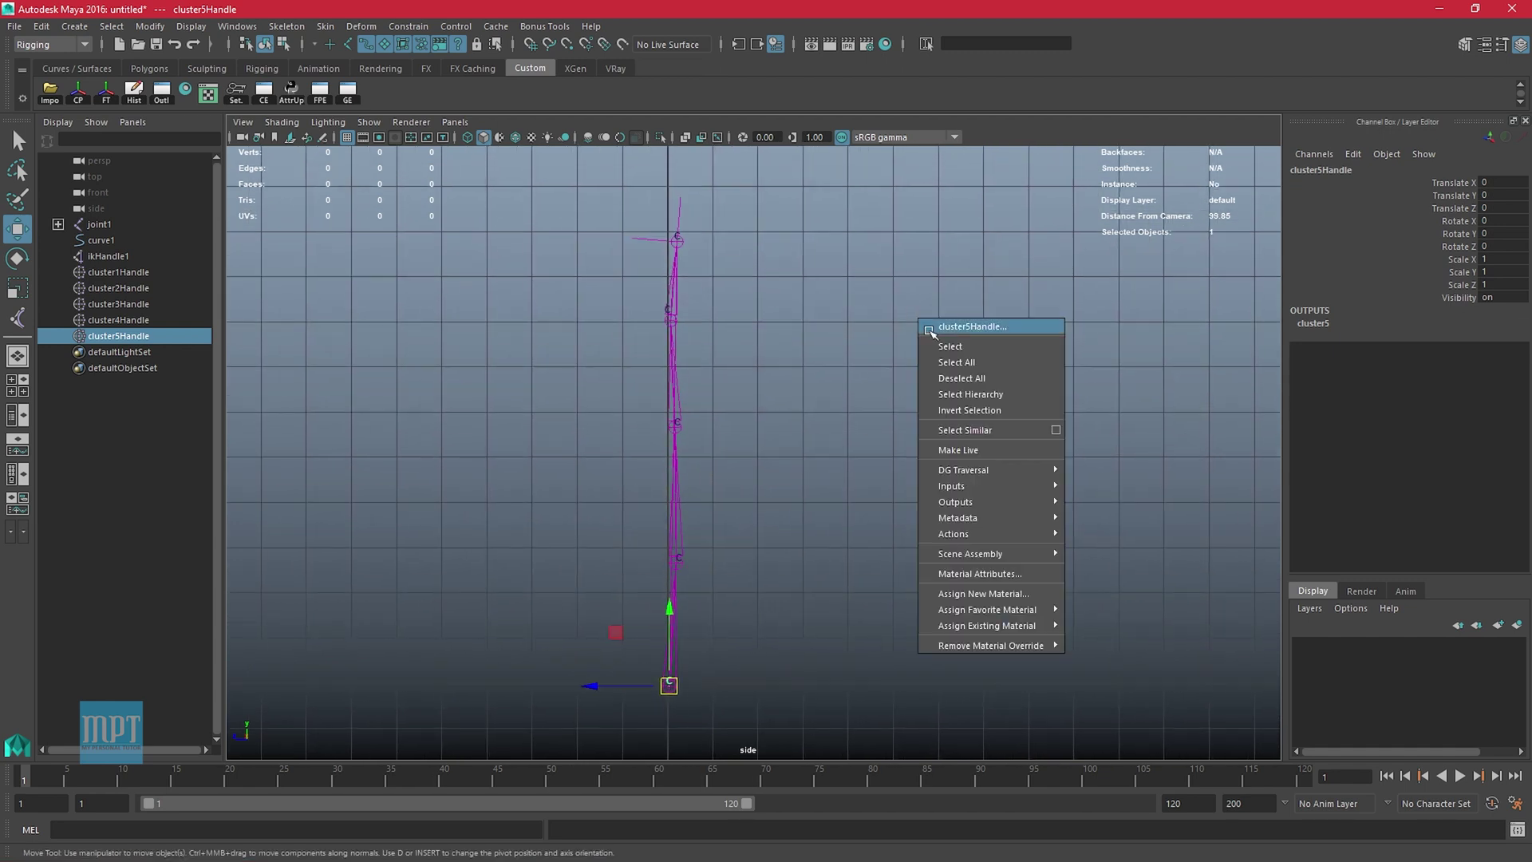
{"action": "left_click", "coordinate": [848, 302]}
{"action": "key", "text": "space"}
{"action": "key", "text": "space"}
{"action": "left_click_drag", "start_coordinate": [784, 407], "coordinate": [660, 438], "text": "alt"}
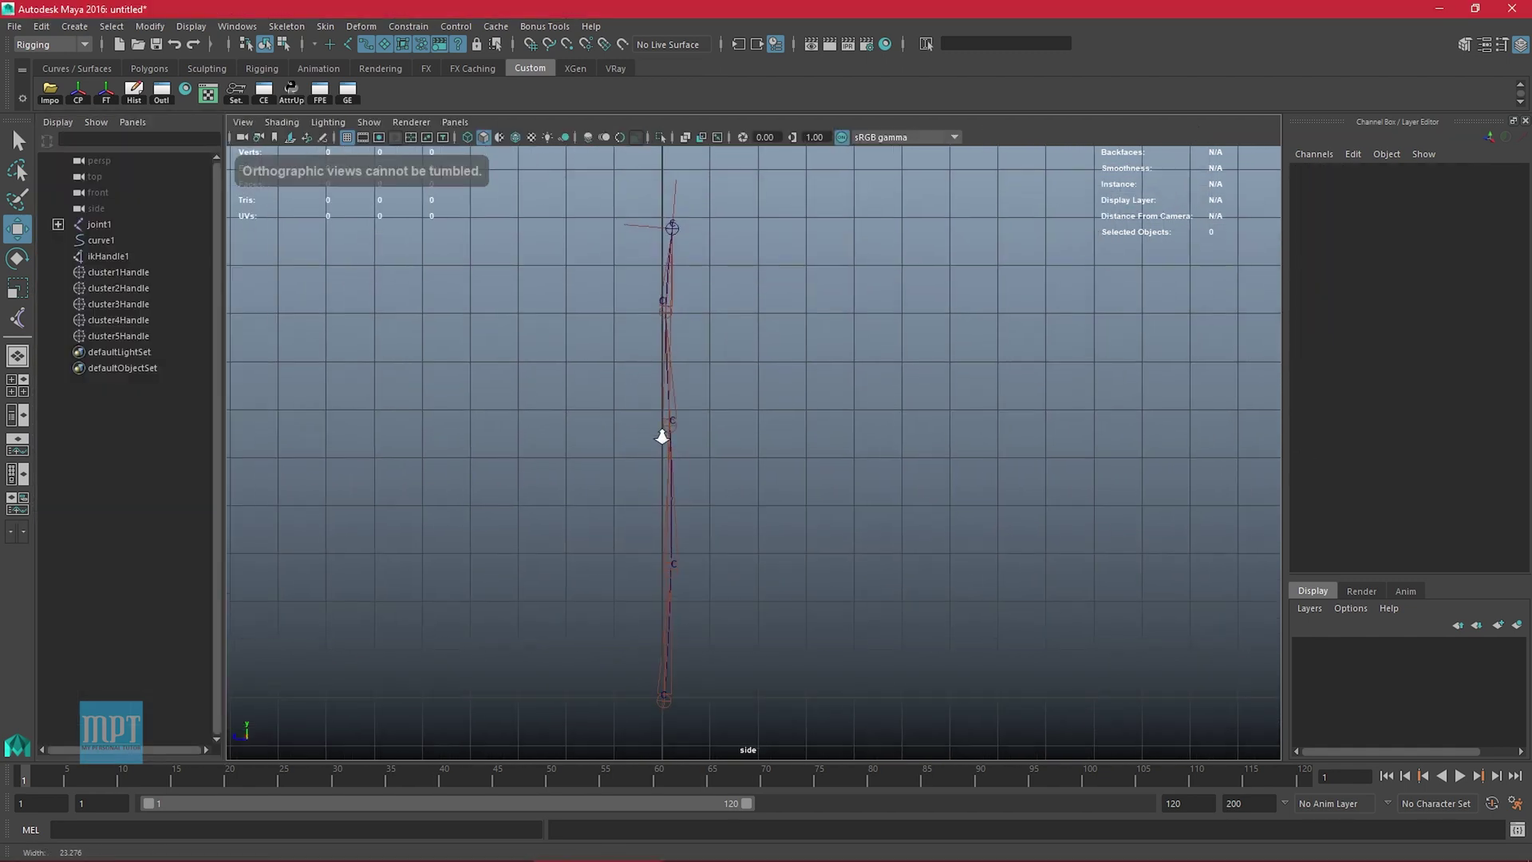
{"action": "middle_click_drag", "start_coordinate": [701, 418], "coordinate": [401, 408], "text": "alt"}
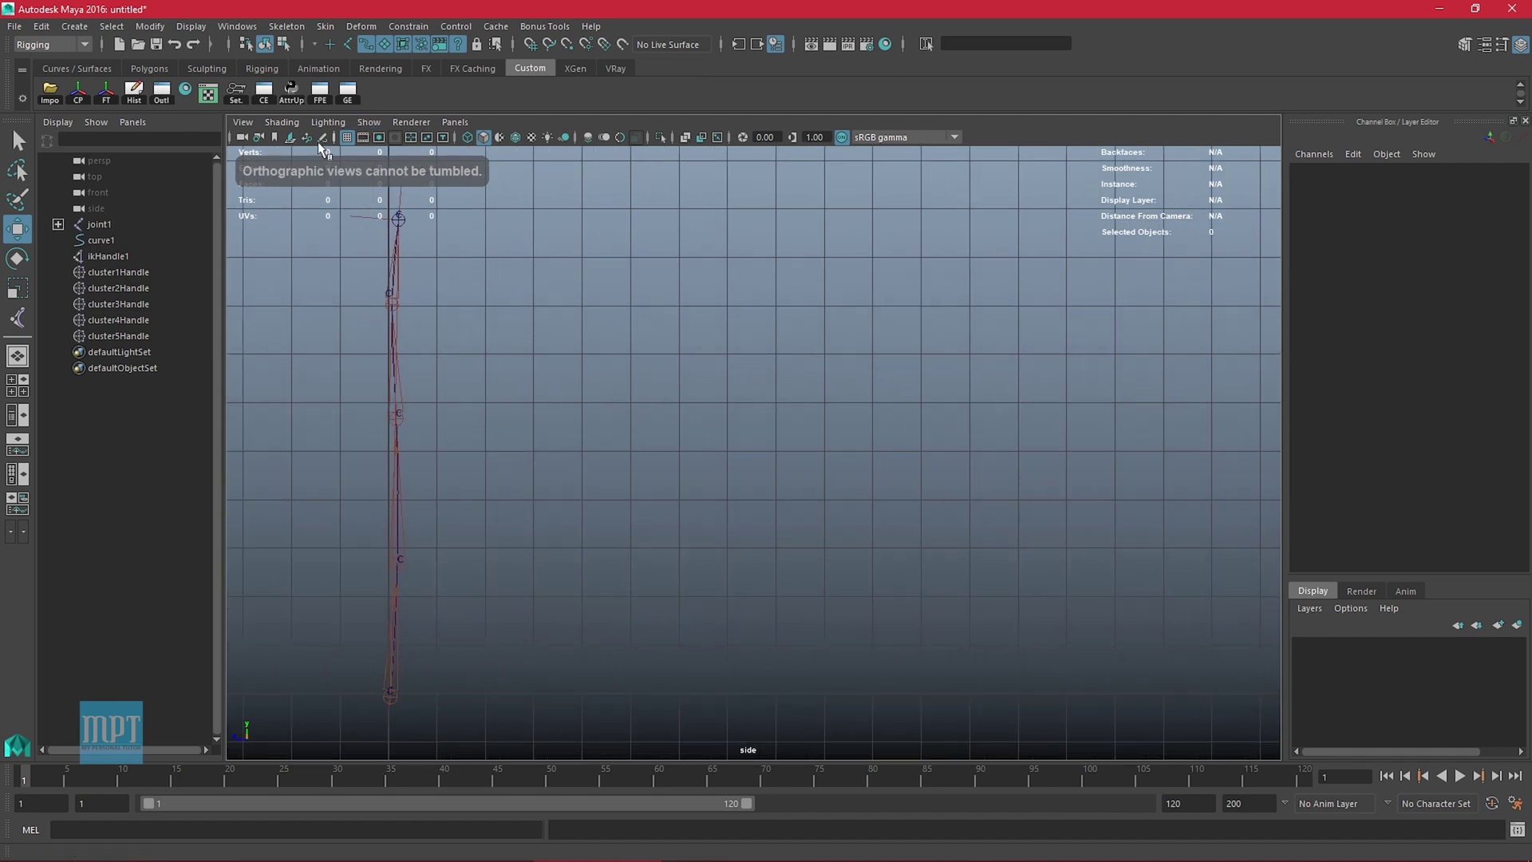
{"action": "left_click", "coordinate": [184, 89]}
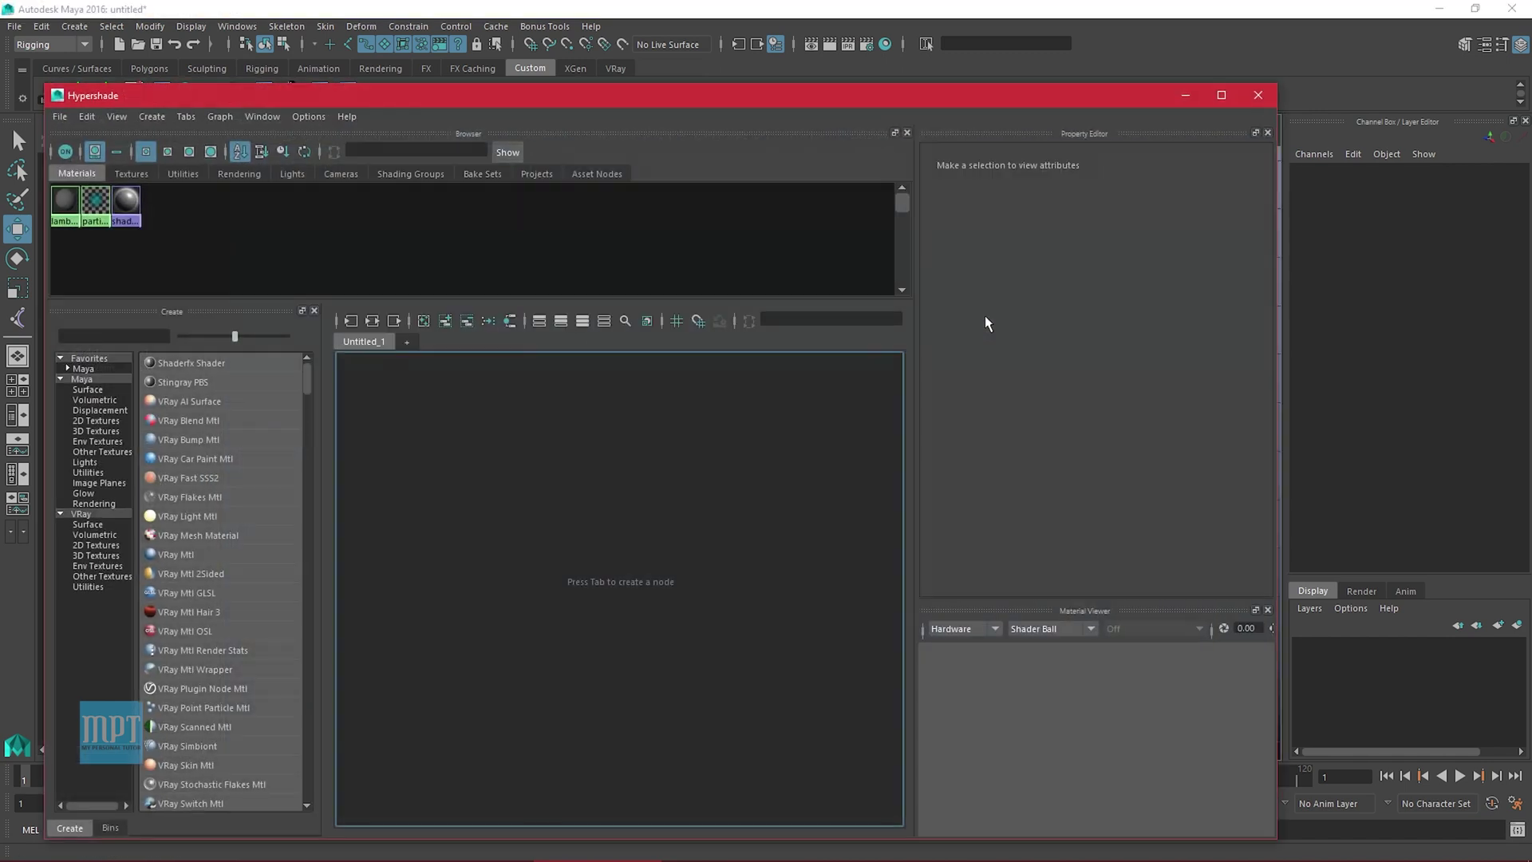
{"action": "left_click_drag", "start_coordinate": [586, 89], "coordinate": [1108, 42]}
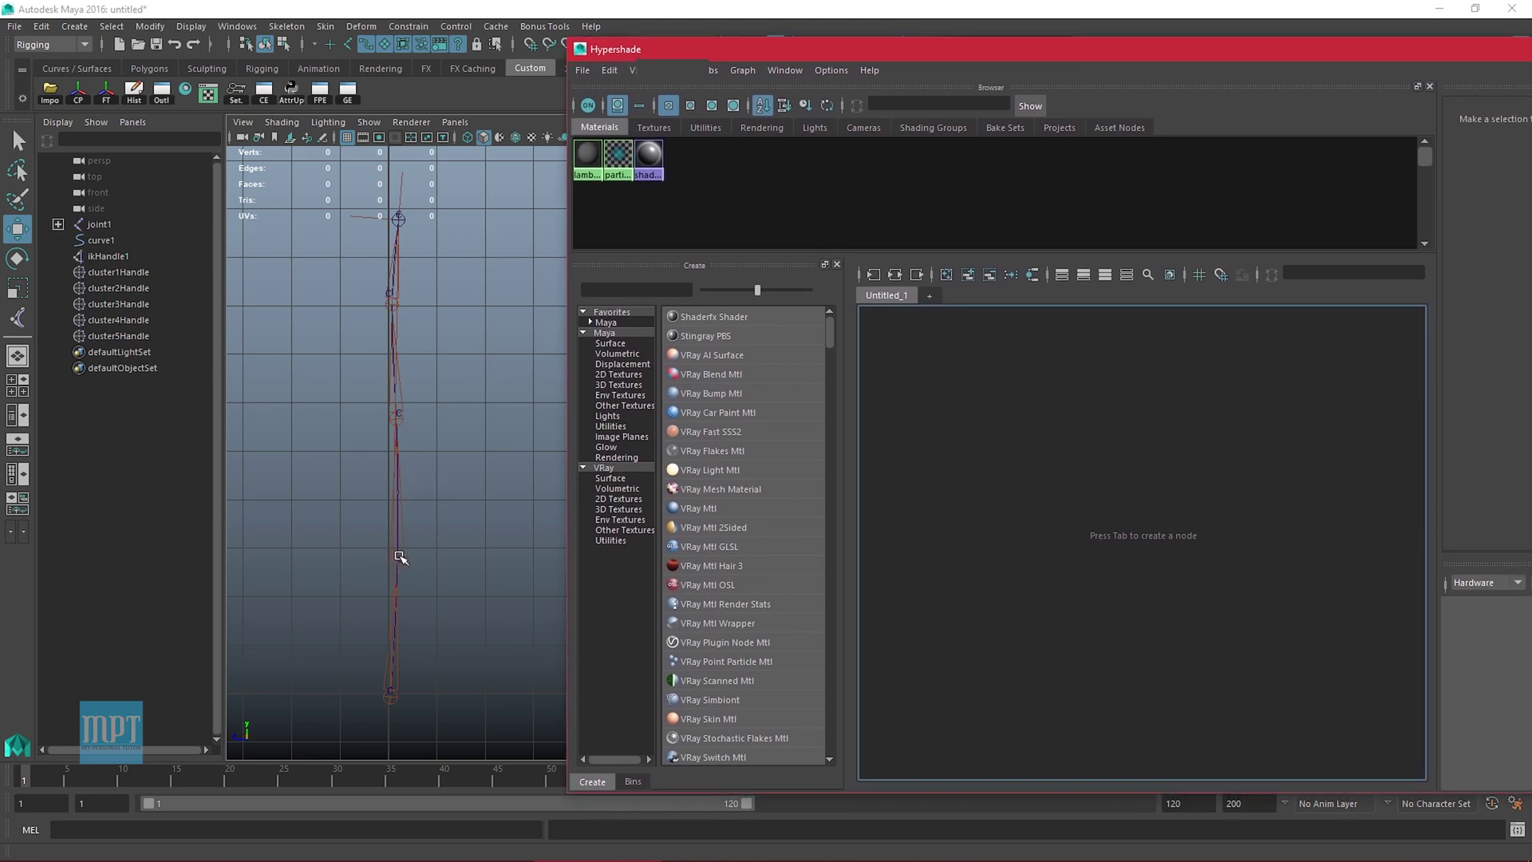
Test-move the second cluster from the top, undo it, and exclude curves from viewport selection
{"action": "left_click_drag", "start_coordinate": [376, 292], "coordinate": [335, 297]}
{"action": "key", "text": "ctrl+z"}
{"action": "left_click_drag", "start_coordinate": [752, 70], "coordinate": [828, 88]}
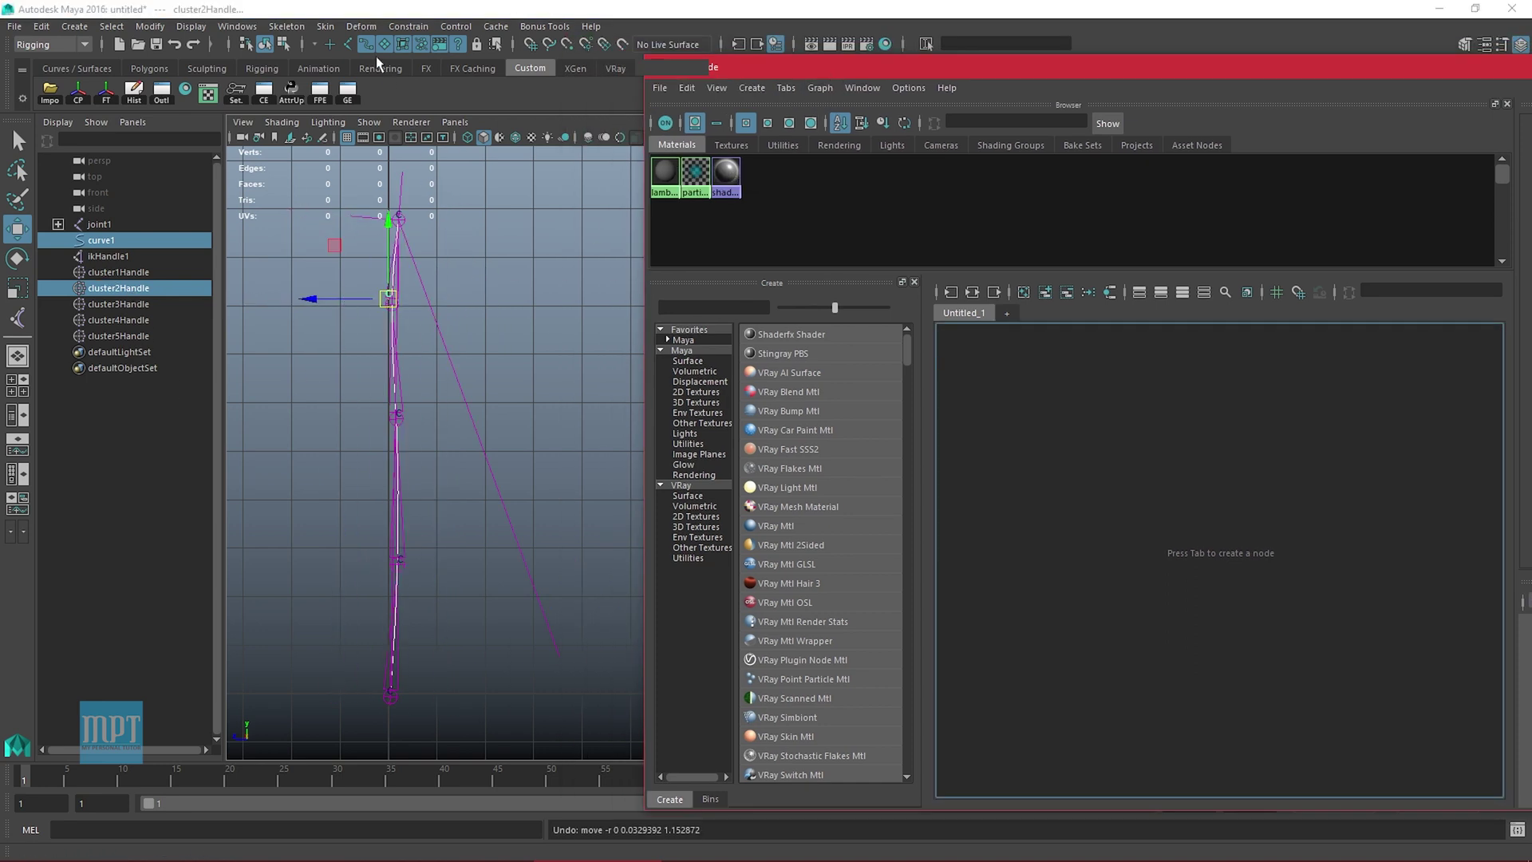
{"action": "left_click", "coordinate": [366, 45]}
Test-move the second cluster from the top and the middle cluster sideways in the side view, undoing each move
{"action": "left_click_drag", "start_coordinate": [301, 333], "coordinate": [418, 406]}
{"action": "left_click_drag", "start_coordinate": [333, 253], "coordinate": [617, 319]}
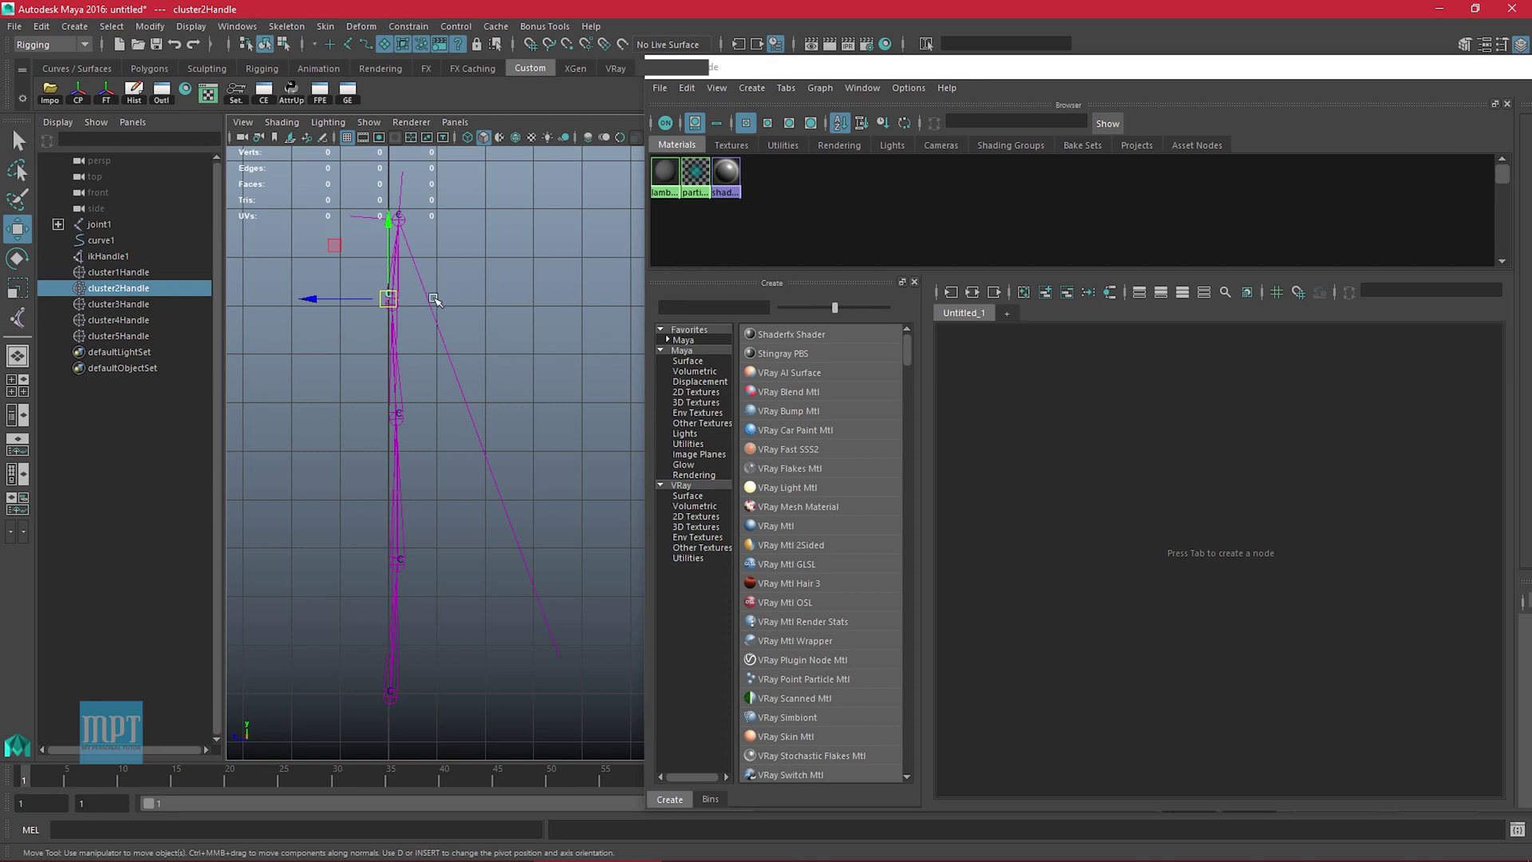
{"action": "left_click_drag", "start_coordinate": [388, 299], "coordinate": [275, 301]}
{"action": "key", "text": "ctrl+z"}
{"action": "left_click_drag", "start_coordinate": [297, 361], "coordinate": [500, 430]}
{"action": "left_click_drag", "start_coordinate": [398, 419], "coordinate": [283, 421]}
{"action": "key", "text": "ctrl+z"}
Test-move the bottom and top clusters in the side view, undoing each move
{"action": "left_click_drag", "start_coordinate": [329, 180], "coordinate": [255, 256]}
{"action": "key", "text": "ctrl+z"}
{"action": "left_click_drag", "start_coordinate": [330, 695], "coordinate": [434, 757]}
{"action": "mouse_move", "coordinate": [391, 699]}
{"action": "left_mouse_down"}
{"action": "mouse_move", "coordinate": [533, 627]}
{"action": "mouse_move", "coordinate": [406, 688]}
{"action": "left_mouse_up"}
{"action": "key", "text": "ctrl+z"}
{"action": "left_click_drag", "start_coordinate": [350, 186], "coordinate": [435, 245]}
{"action": "left_click_drag", "start_coordinate": [398, 219], "coordinate": [567, 161]}
{"action": "key", "text": "ctrl+z"}
Run the MEL command arclen -ch on curve1 to create its curve info node and reposition that node in the graph
{"action": "scroll", "coordinate": [476, 435], "scroll_direction": "down", "scroll_amount": 1}
{"action": "right_click_drag", "start_coordinate": [476, 435], "coordinate": [496, 439], "text": "alt"}
{"action": "middle_click_drag", "start_coordinate": [497, 439], "coordinate": [448, 440], "text": "alt"}
{"action": "middle_click_drag", "start_coordinate": [515, 344], "coordinate": [540, 324], "text": "alt"}
{"action": "left_click", "coordinate": [540, 357]}
{"action": "left_click", "coordinate": [109, 243]}
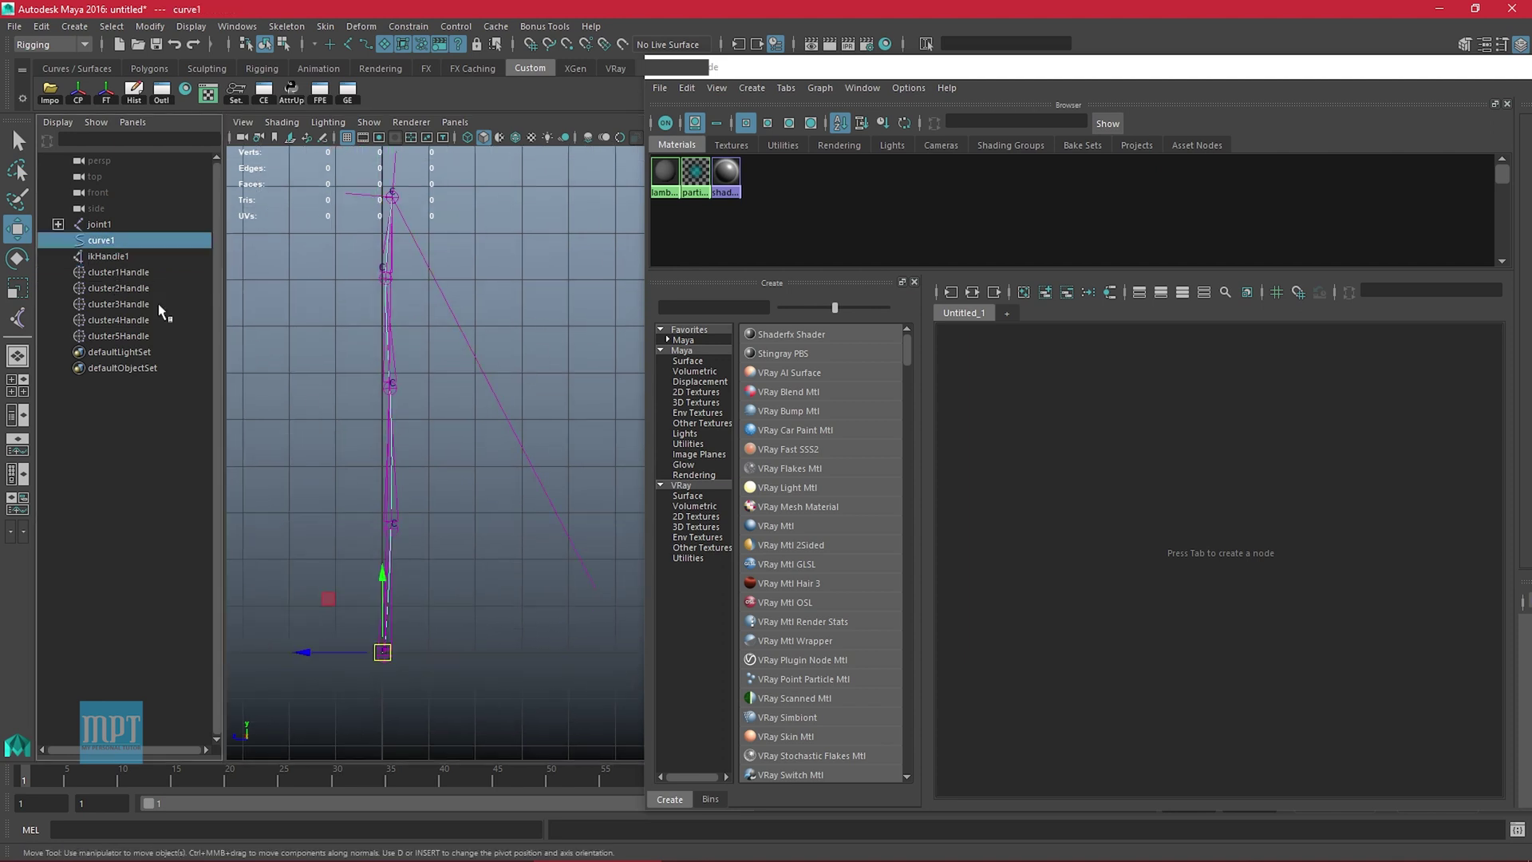
{"action": "left_click", "coordinate": [188, 822]}
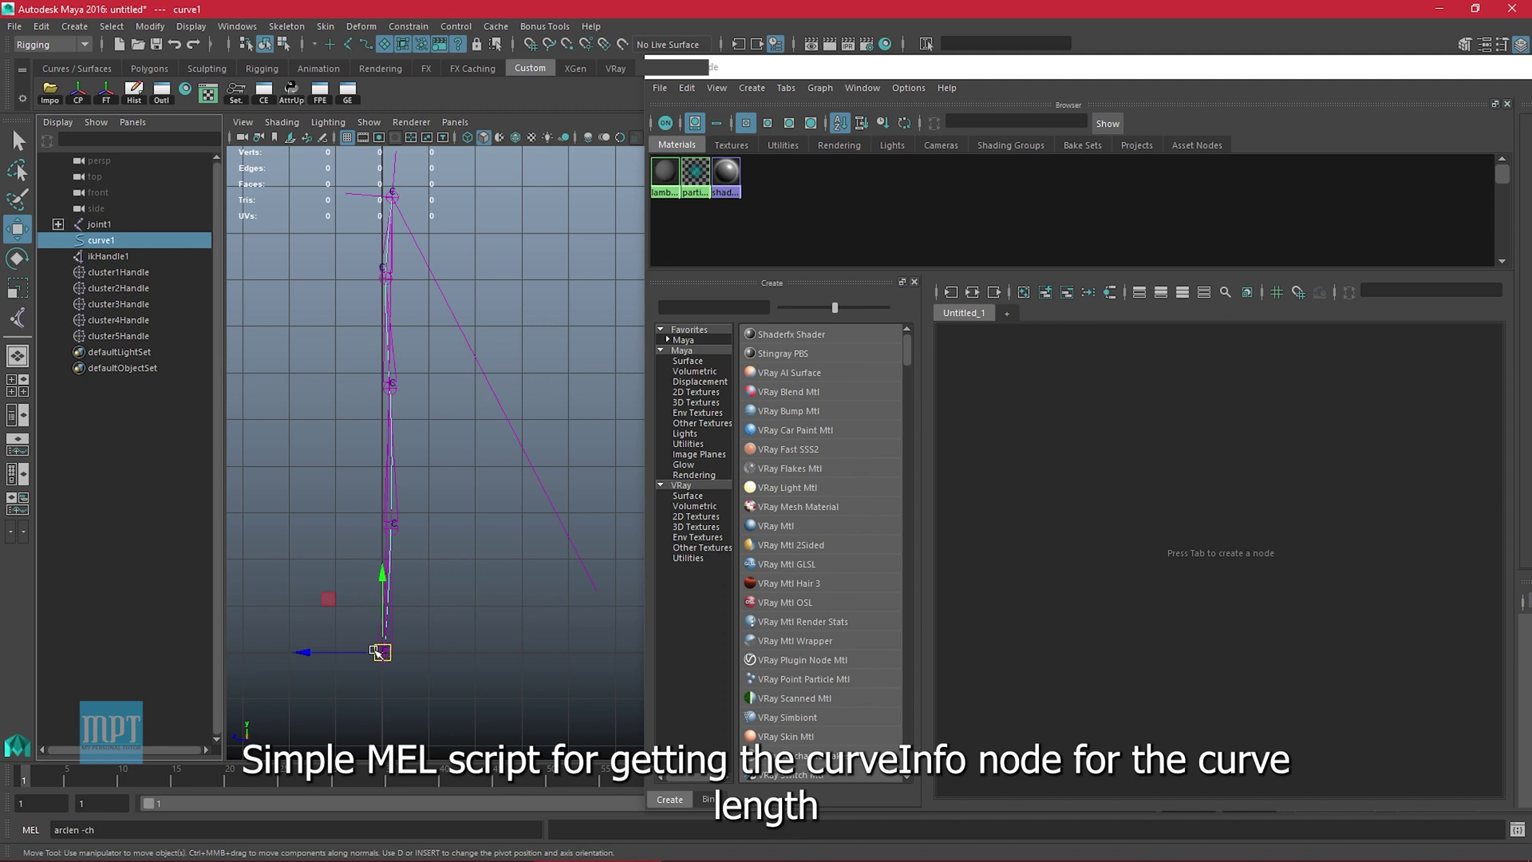
{"action": "key", "text": "Return"}
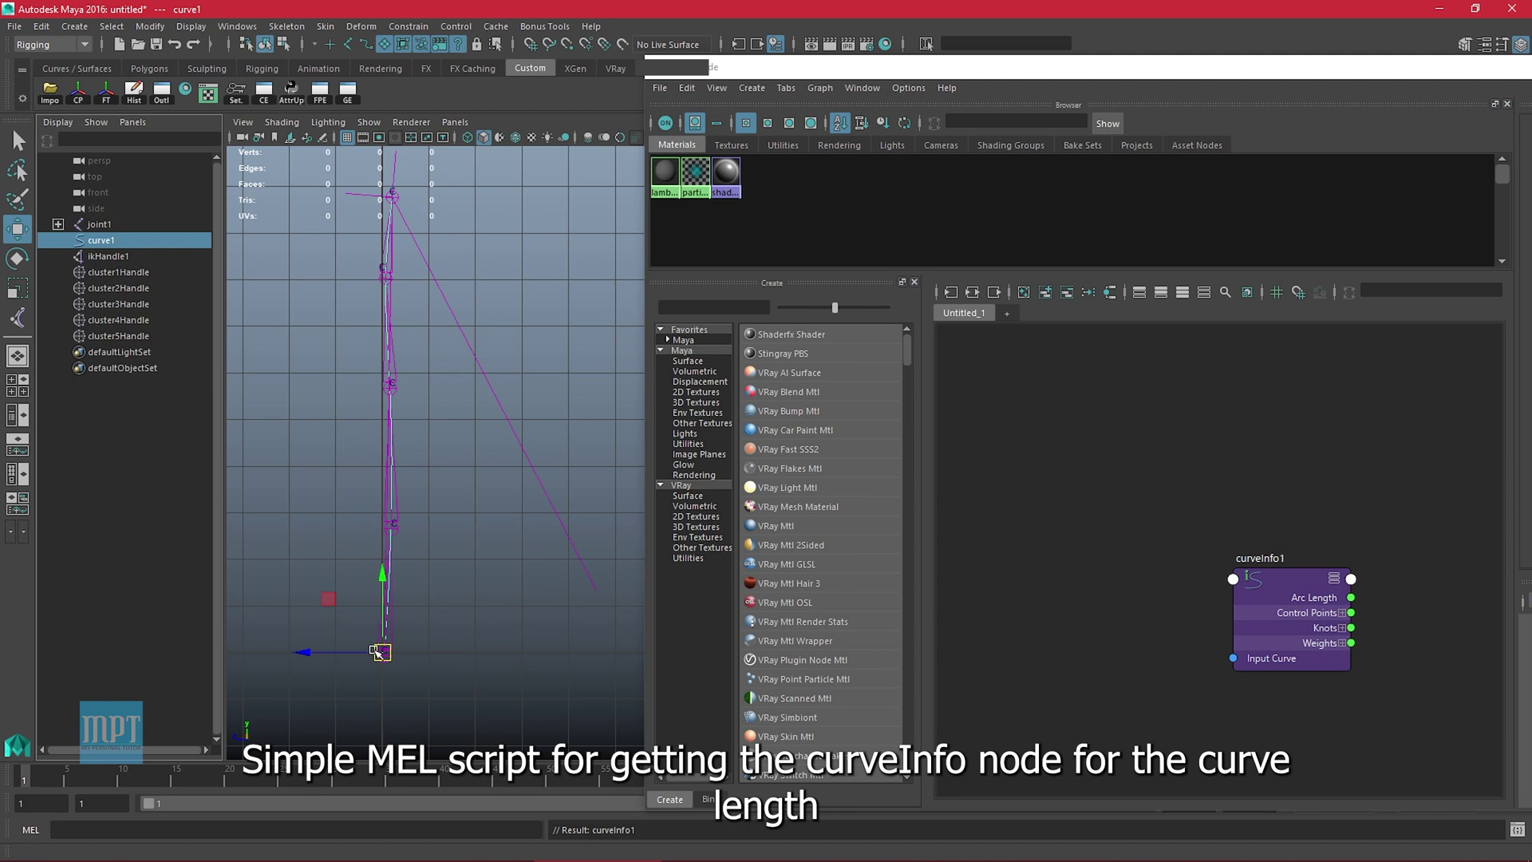
{"action": "left_click_drag", "start_coordinate": [1294, 625], "coordinate": [1085, 486]}
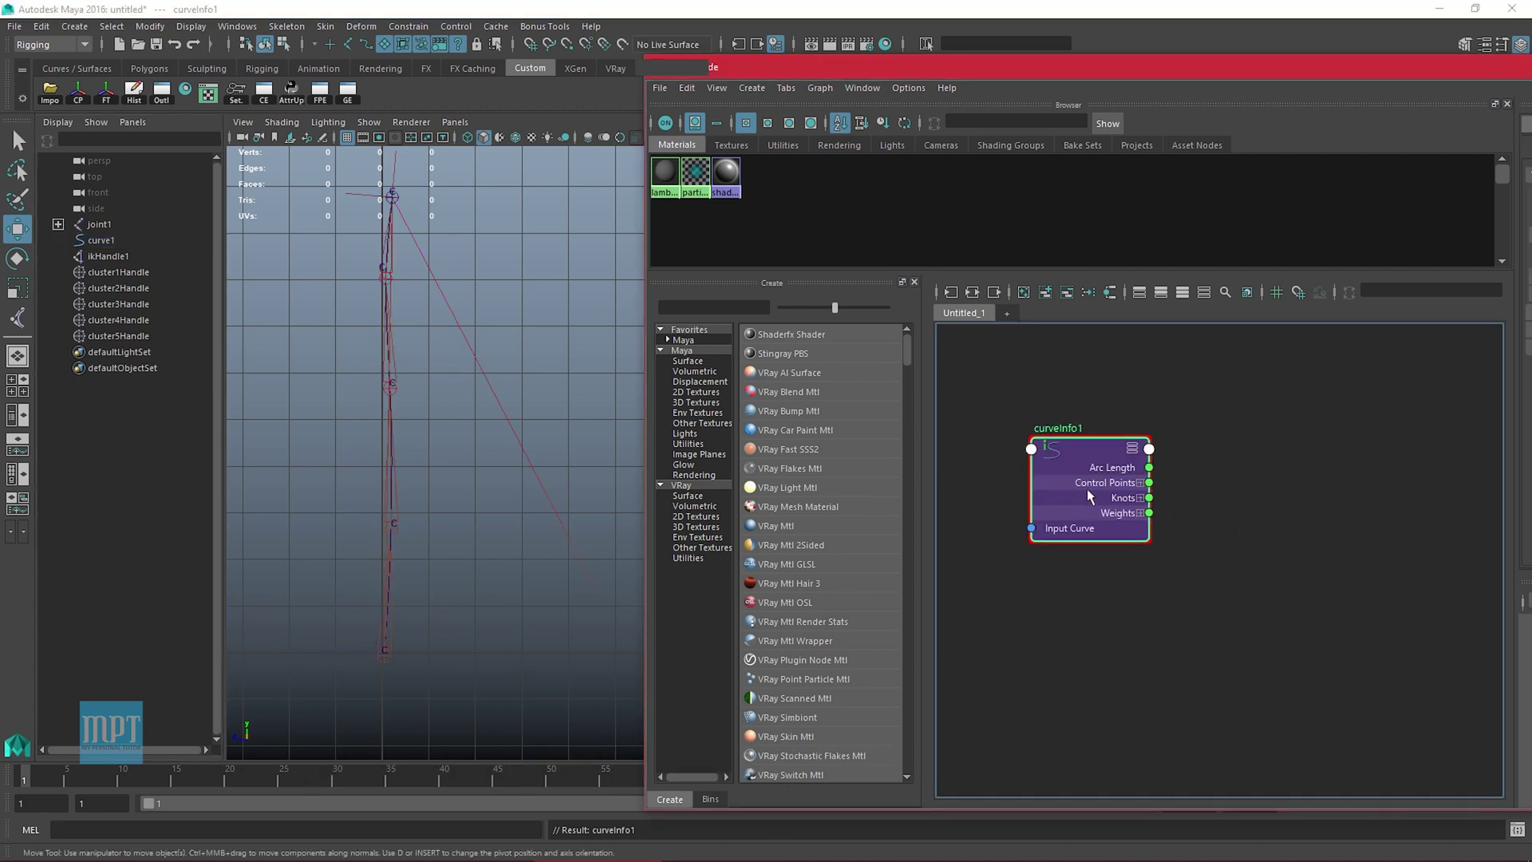
Expand the whole joint hierarchy and add joint1 to the node graph beside the curveInfo1 node
{"action": "left_click", "coordinate": [57, 225]}
{"action": "left_click", "coordinate": [71, 240], "text": "shift"}
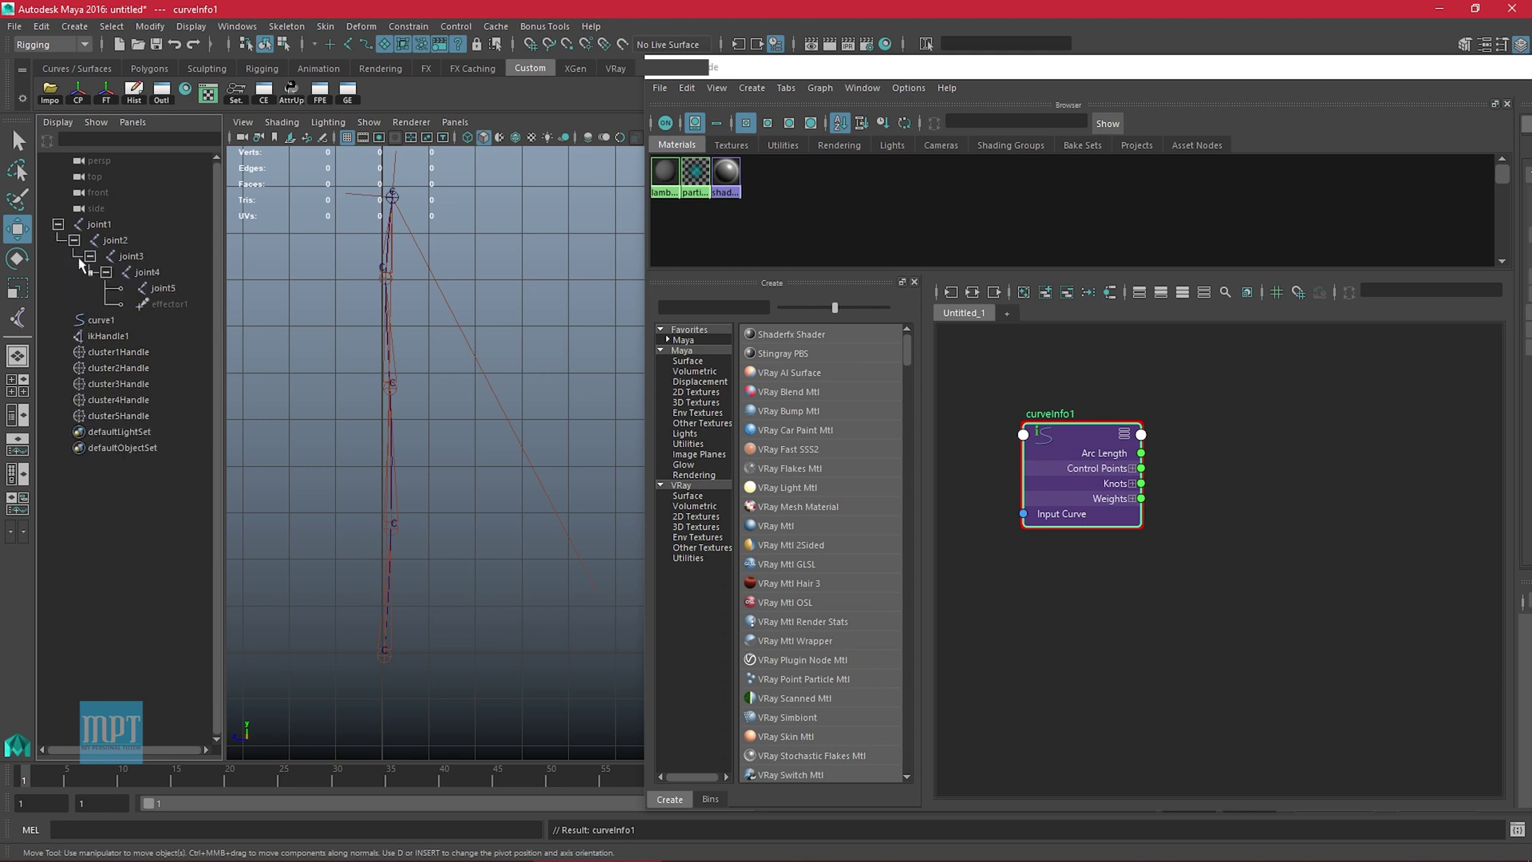
{"action": "middle_click_drag", "start_coordinate": [101, 229], "coordinate": [1294, 387]}
{"action": "left_click_drag", "start_coordinate": [1347, 506], "coordinate": [1264, 563]}
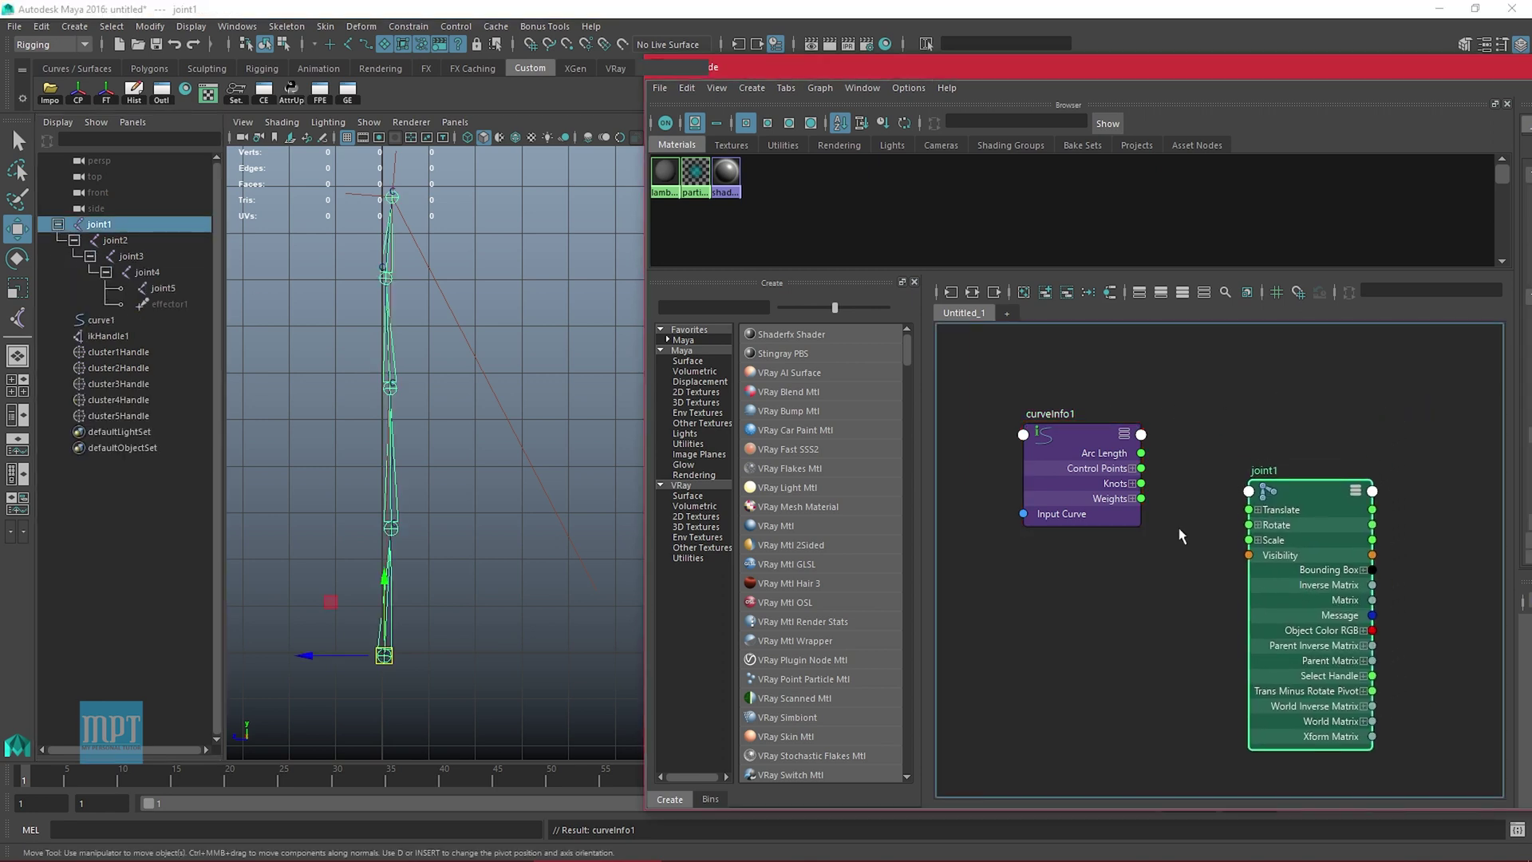
{"action": "left_click_drag", "start_coordinate": [1063, 474], "coordinate": [1031, 420]}
{"action": "left_click_drag", "start_coordinate": [1314, 570], "coordinate": [1213, 584]}
{"action": "scroll", "coordinate": [1198, 583], "scroll_direction": "down", "scroll_amount": 1}
{"action": "middle_click_drag", "start_coordinate": [1098, 520], "coordinate": [1043, 474], "text": "alt"}
Add joint2, joint3 and joint4 to the node graph and arrange them in a row after joint1
{"action": "middle_click_drag", "start_coordinate": [123, 249], "coordinate": [1326, 491]}
{"action": "left_click_drag", "start_coordinate": [1347, 583], "coordinate": [1348, 554]}
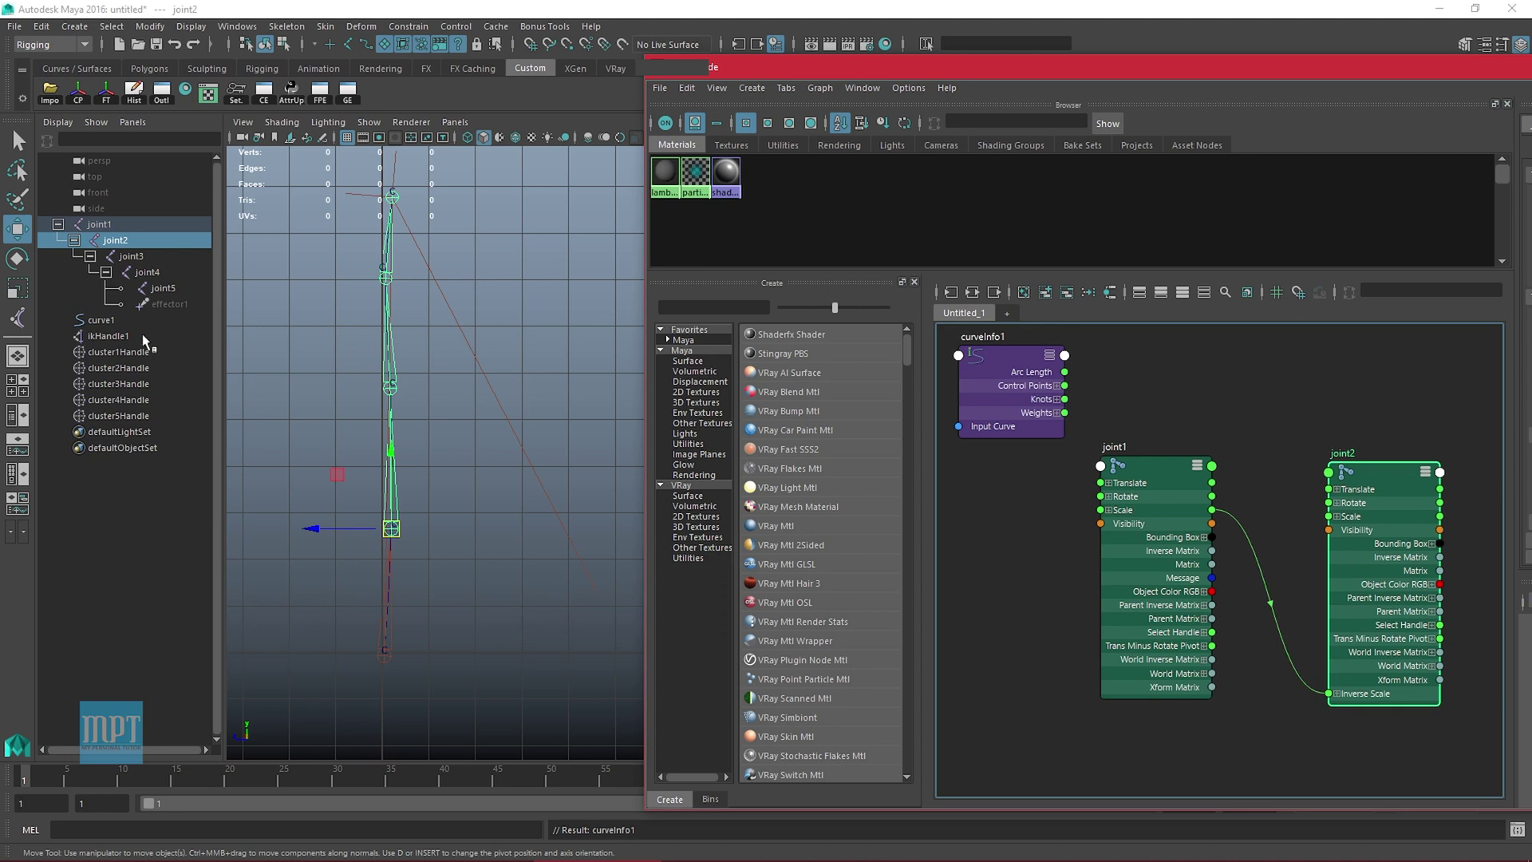
{"action": "middle_click_drag", "start_coordinate": [130, 253], "coordinate": [1481, 482]}
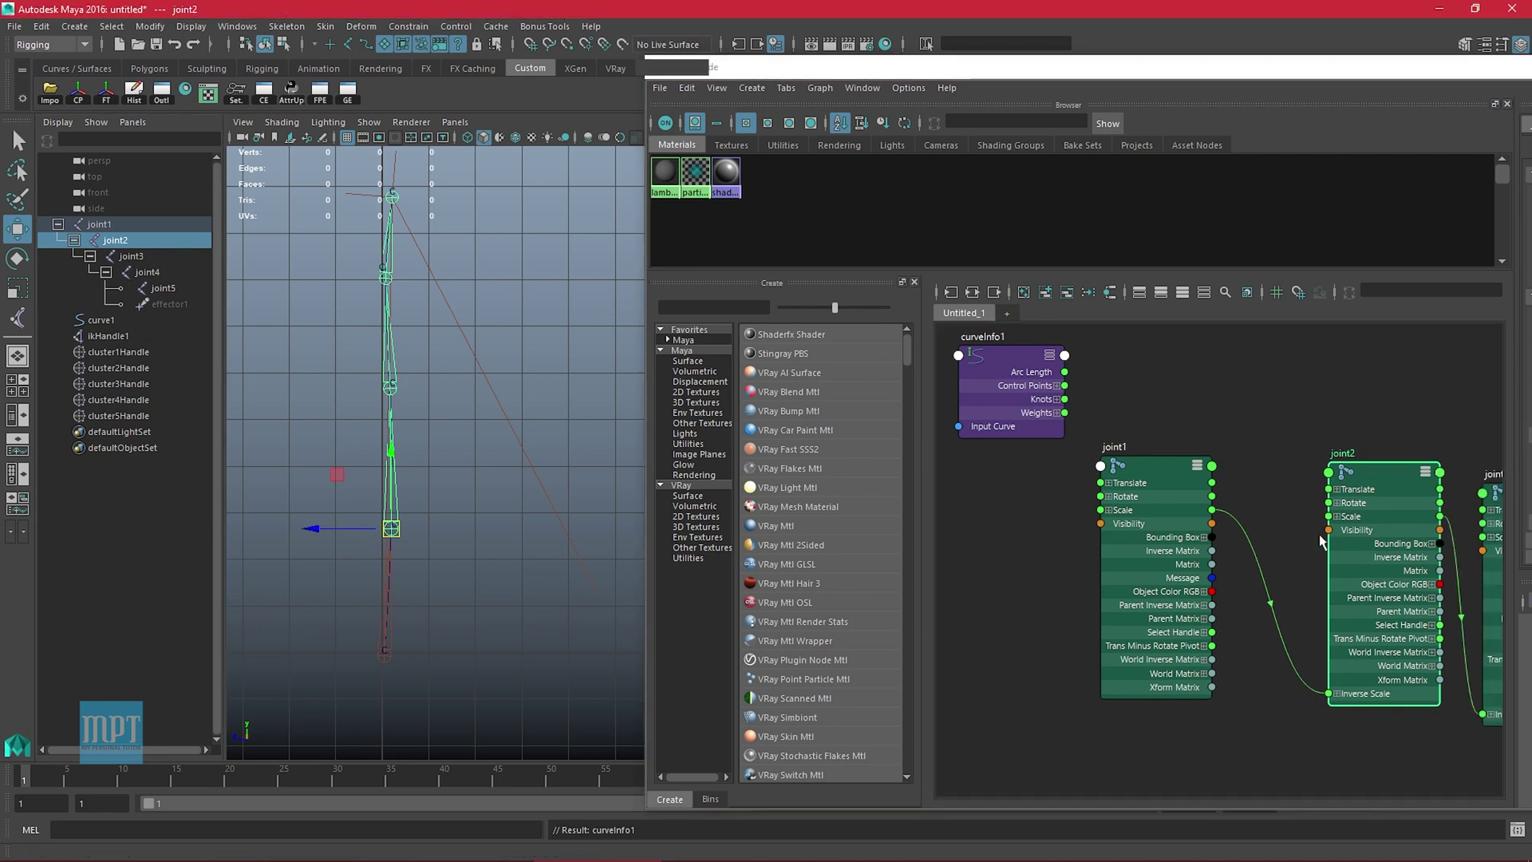
{"action": "middle_click_drag", "start_coordinate": [1310, 536], "coordinate": [983, 509], "text": "alt"}
{"action": "left_click_drag", "start_coordinate": [1230, 539], "coordinate": [1289, 524]}
{"action": "scroll", "coordinate": [1275, 523], "scroll_direction": "down", "scroll_amount": 3}
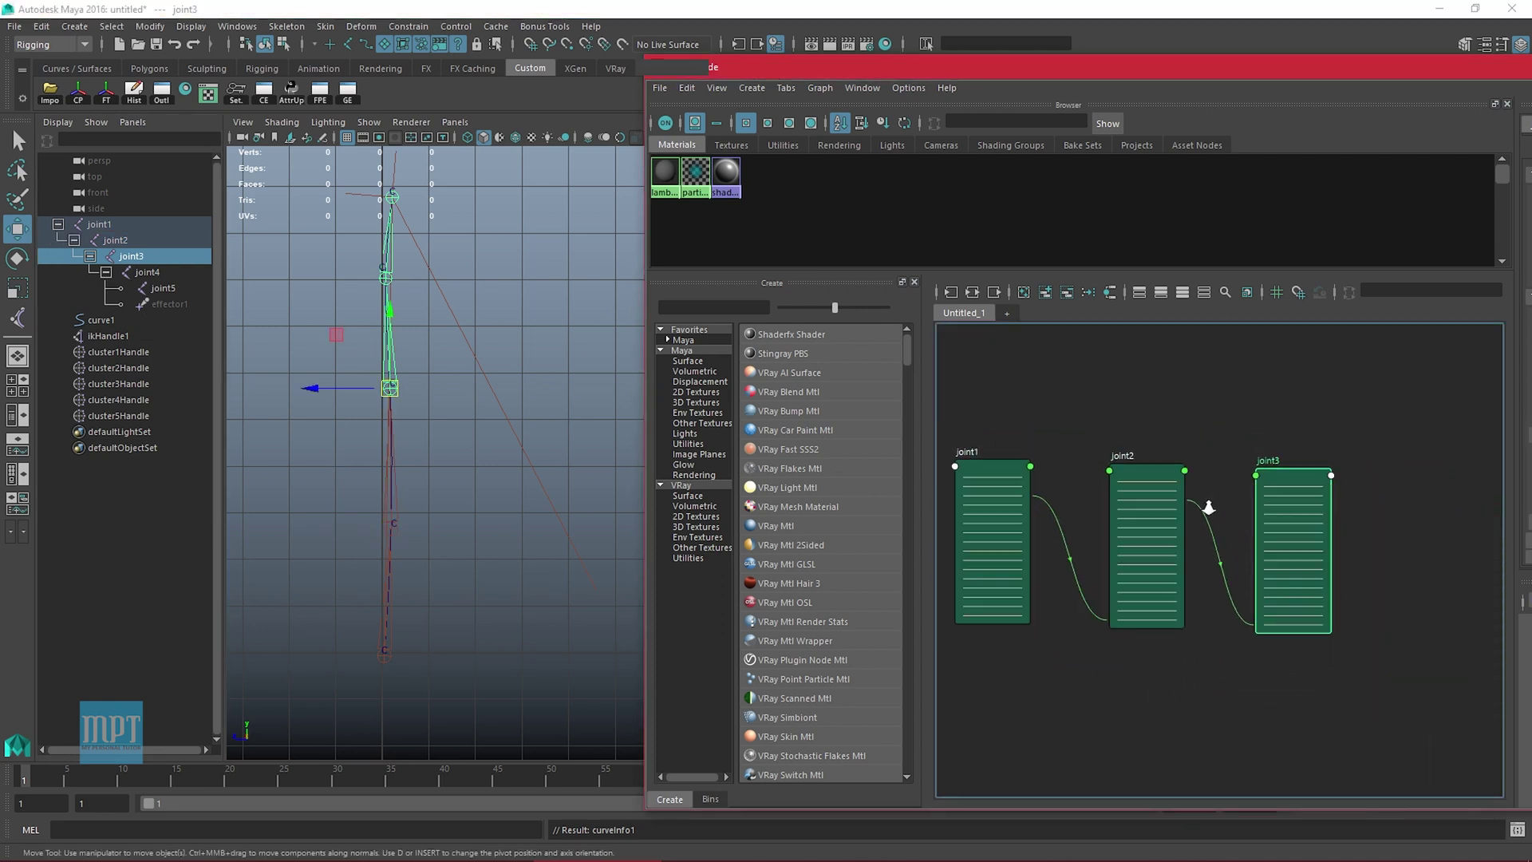
{"action": "middle_click_drag", "start_coordinate": [148, 276], "coordinate": [1409, 368]}
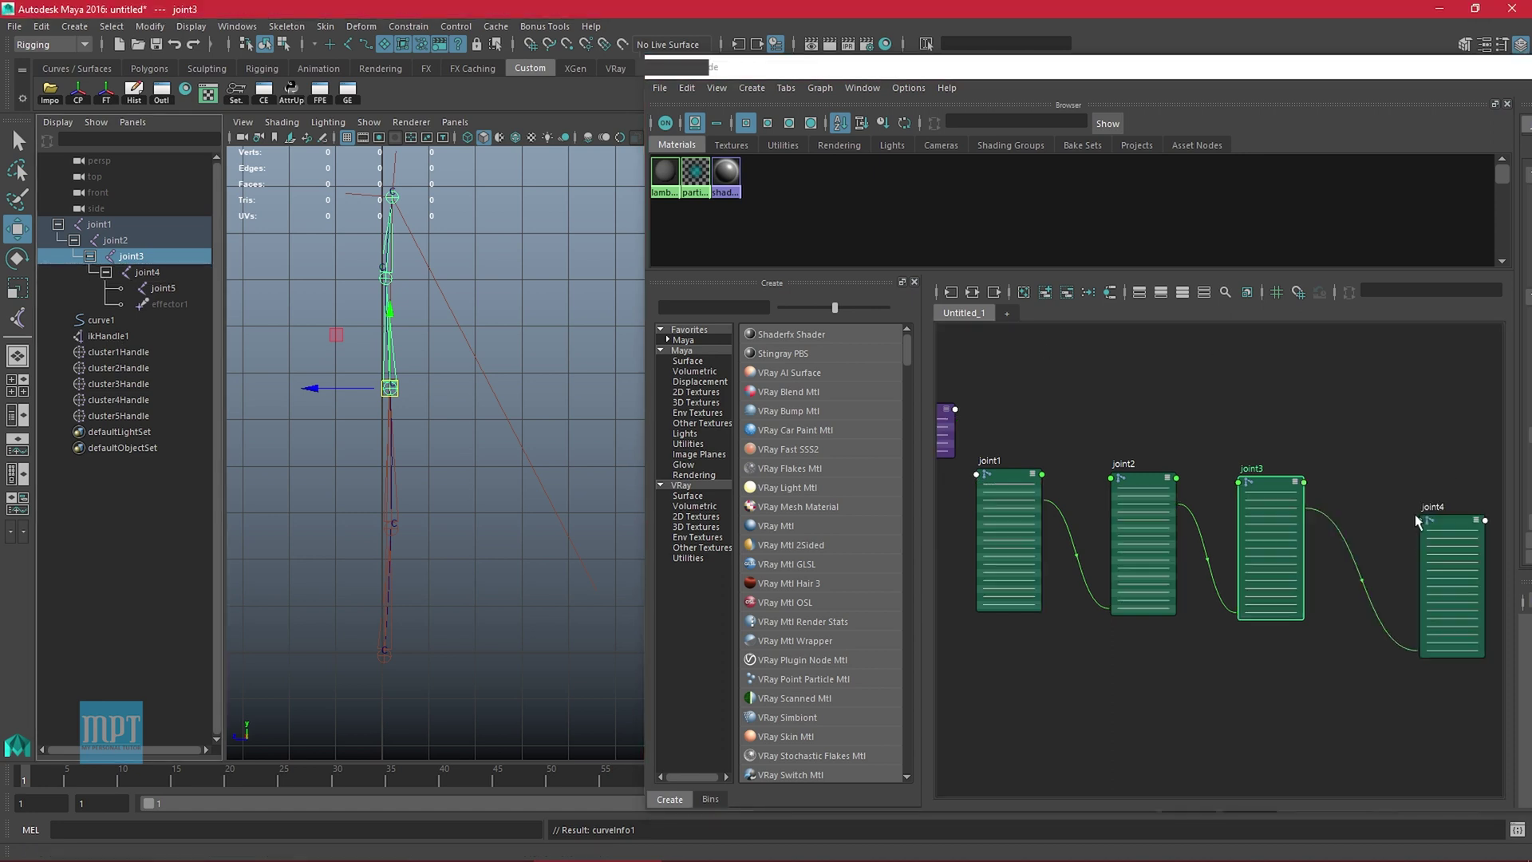
{"action": "middle_click_drag", "start_coordinate": [1420, 520], "coordinate": [1430, 533]}
{"action": "left_click_drag", "start_coordinate": [1430, 534], "coordinate": [1398, 516]}
Move the curveInfo1 node away from joint1 to leave room for another node between them
{"action": "mouse_move", "coordinate": [1125, 515]}
{"action": "middle_mouse_down", "text": "alt"}
{"action": "mouse_move", "coordinate": [1277, 497]}
{"action": "mouse_move", "coordinate": [1124, 506]}
{"action": "middle_mouse_up", "text": "alt"}
{"action": "scroll", "coordinate": [1061, 412], "scroll_direction": "up", "scroll_amount": 5}
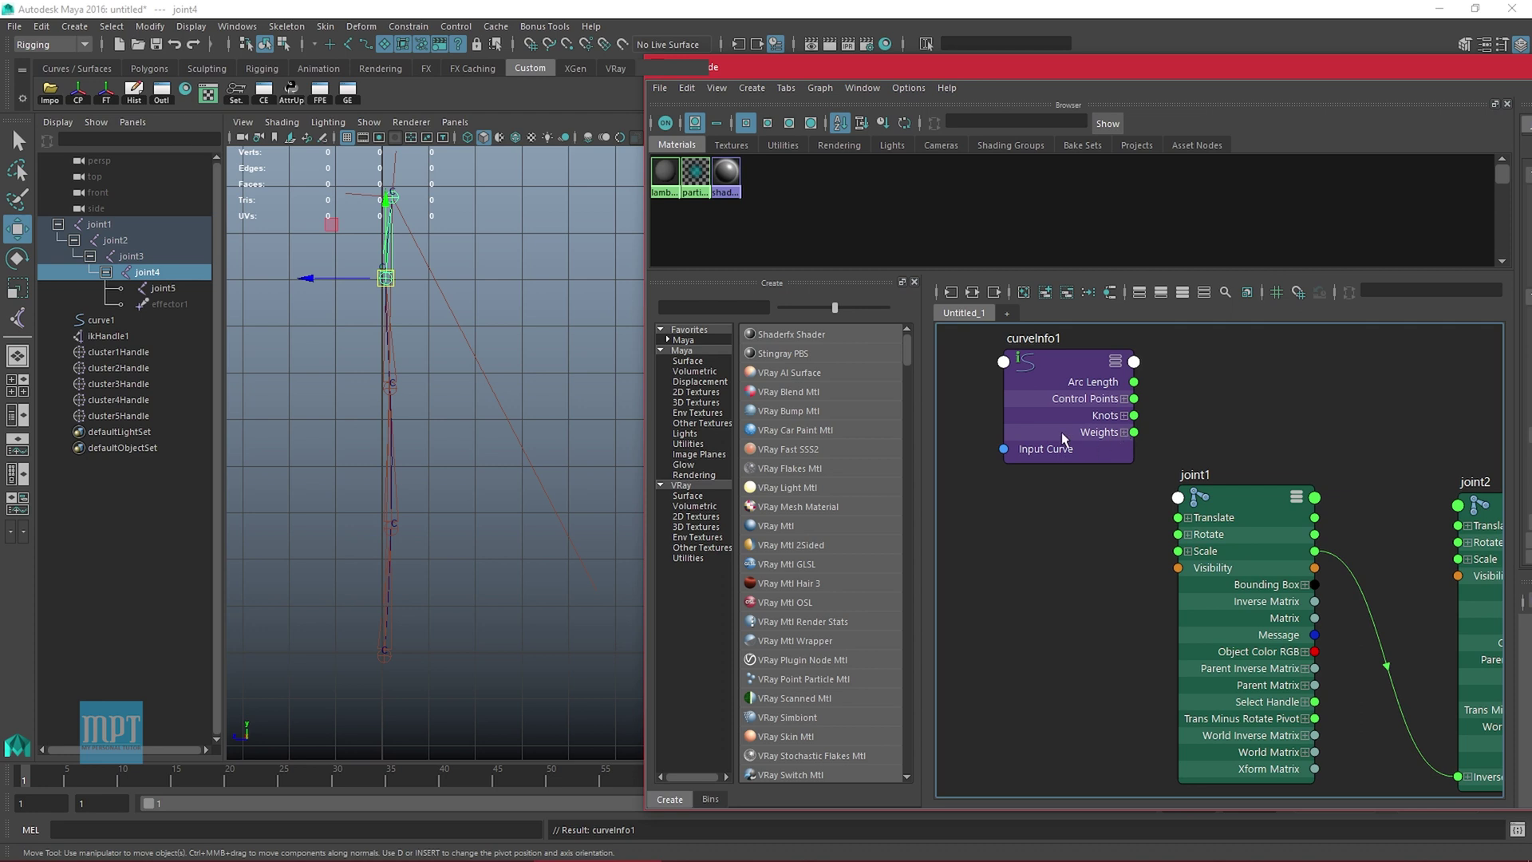
{"action": "left_click_drag", "start_coordinate": [1061, 438], "coordinate": [991, 435]}
{"action": "middle_click_drag", "start_coordinate": [1119, 493], "coordinate": [1146, 480], "text": "alt"}
{"action": "left_click_drag", "start_coordinate": [1040, 419], "coordinate": [933, 419]}
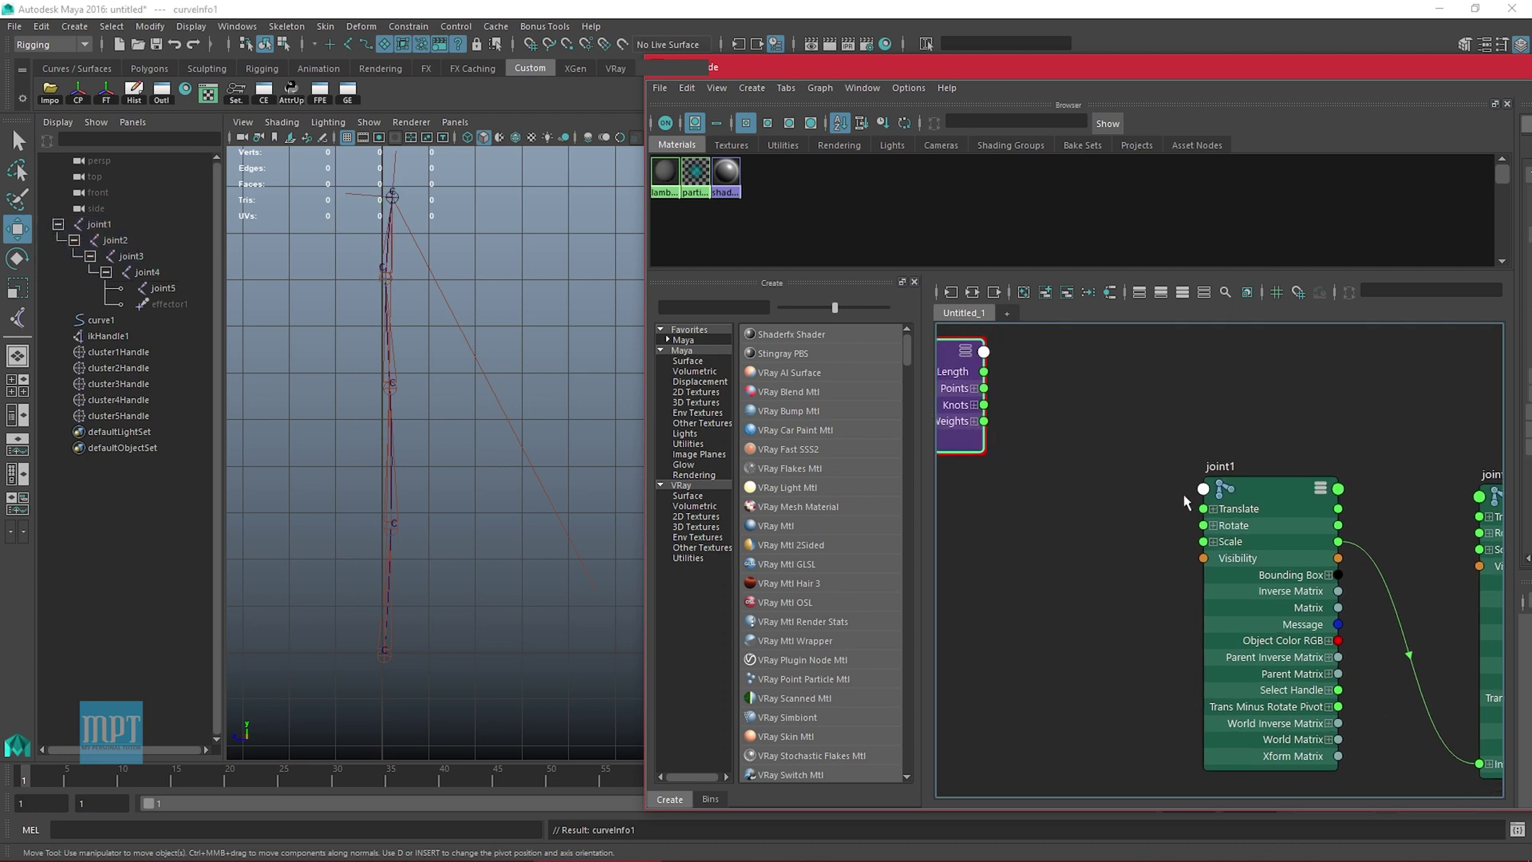
{"action": "scroll", "coordinate": [1130, 481], "scroll_direction": "down", "scroll_amount": 3}
{"action": "middle_click_drag", "start_coordinate": [1130, 482], "coordinate": [1306, 502], "text": "alt"}
{"action": "left_click_drag", "start_coordinate": [1150, 450], "coordinate": [1085, 429]}
Create a multiplyDivide node and place it between curveInfo1 and joint1
{"action": "scroll", "coordinate": [1184, 418], "scroll_direction": "up", "scroll_amount": 1}
{"action": "left_click", "coordinate": [1227, 417]}
{"action": "key", "text": "Tab"}
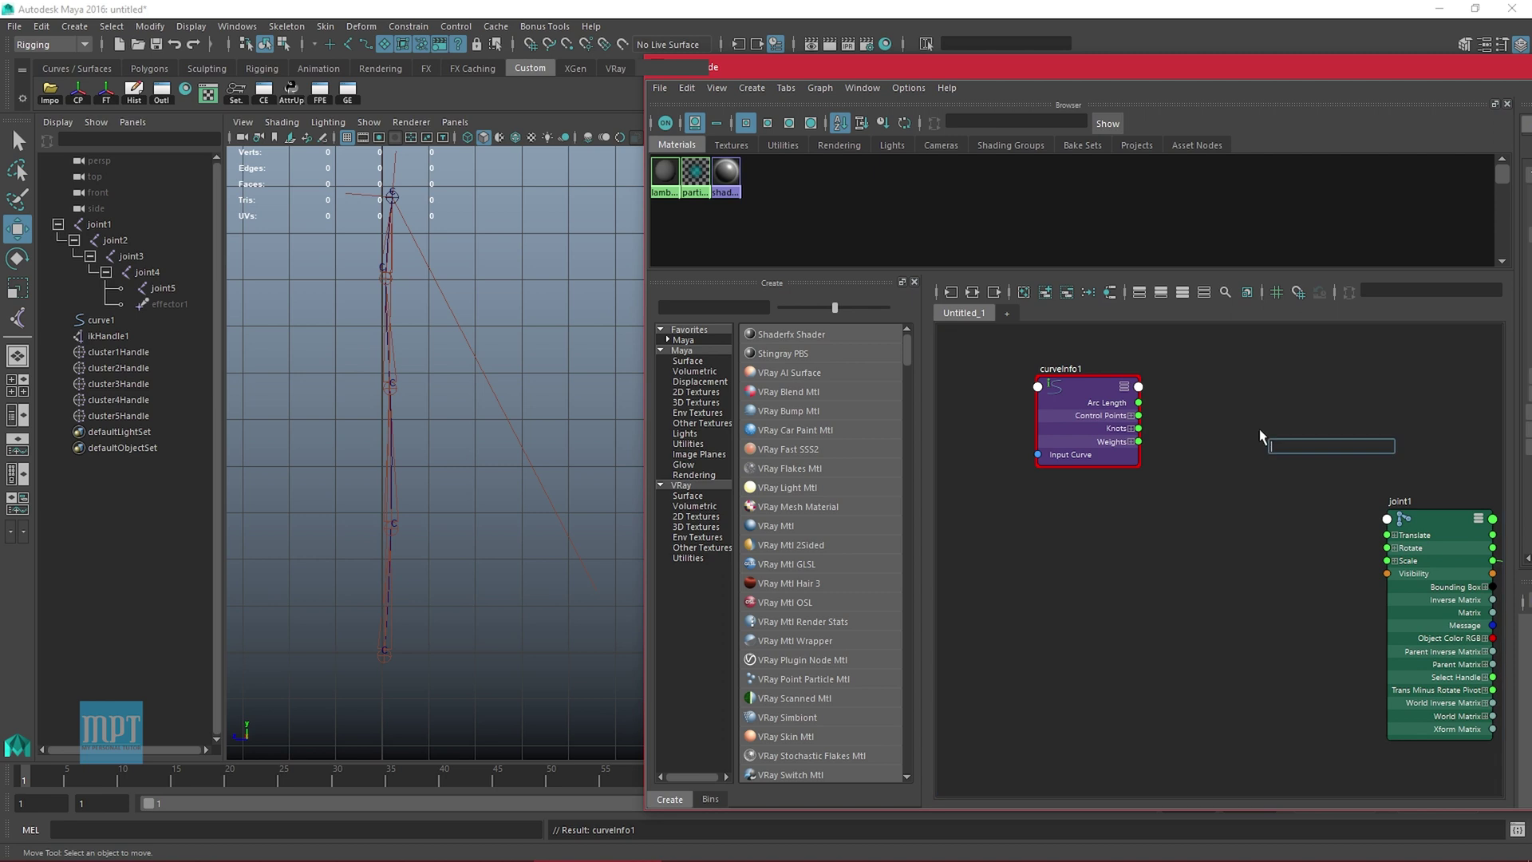
{"action": "type", "text": "multiply"}
{"action": "key", "text": "Return"}
{"action": "left_click_drag", "start_coordinate": [1307, 493], "coordinate": [1247, 451]}
Open the multiplyDivide1 node's attributes and arrange the Attribute Editor and Hypershade side by side
{"action": "key", "text": "ctrl+a"}
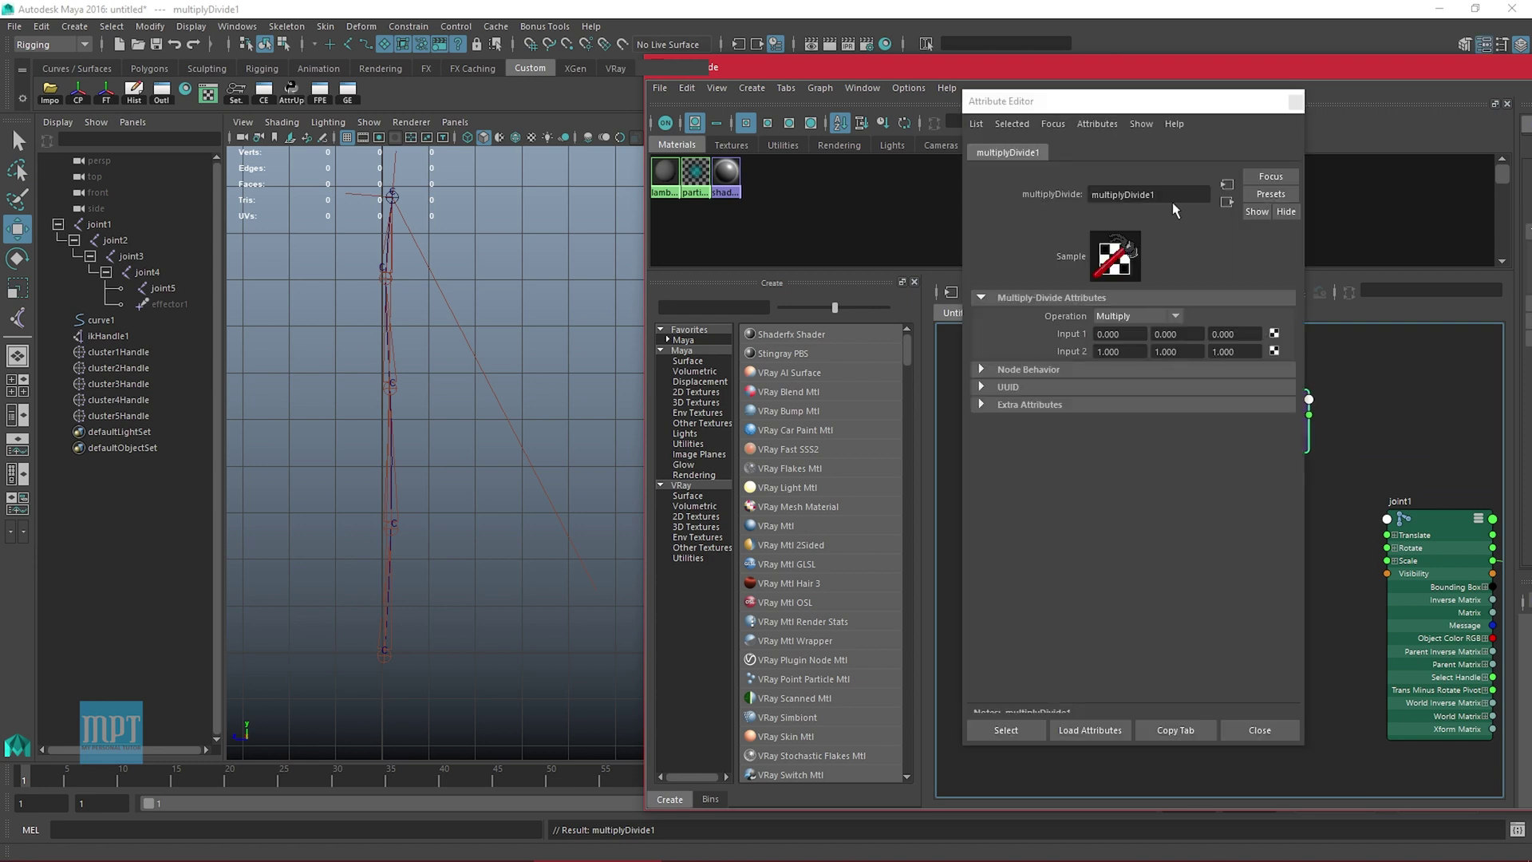
{"action": "left_click_drag", "start_coordinate": [1032, 76], "coordinate": [896, 59]}
{"action": "left_click_drag", "start_coordinate": [1062, 104], "coordinate": [576, 119]}
{"action": "right_click_drag", "start_coordinate": [1007, 387], "coordinate": [1022, 421], "text": "alt"}
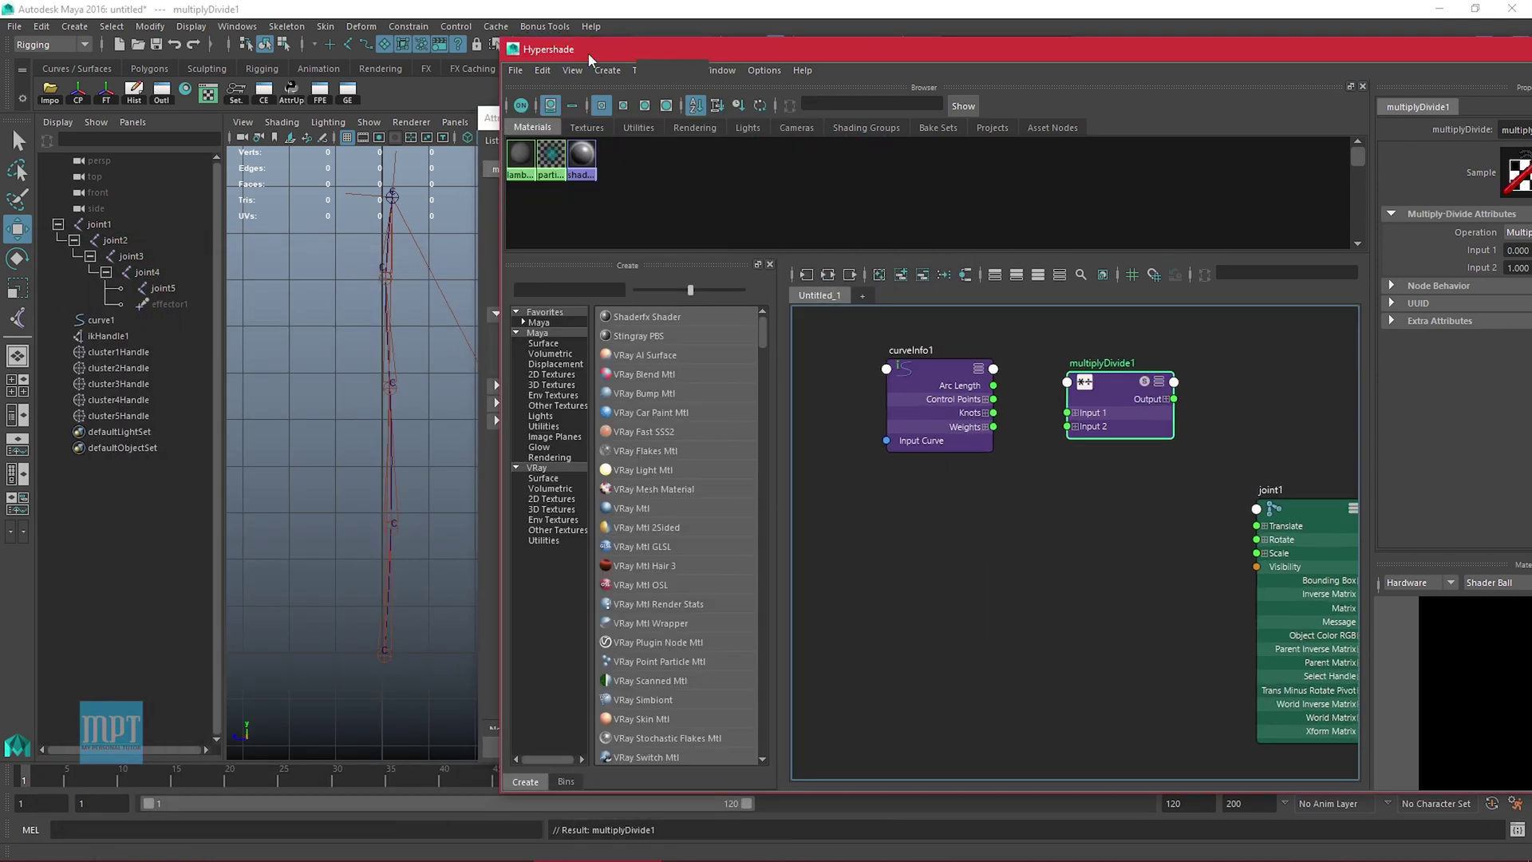
{"action": "left_click_drag", "start_coordinate": [688, 42], "coordinate": [893, 42]}
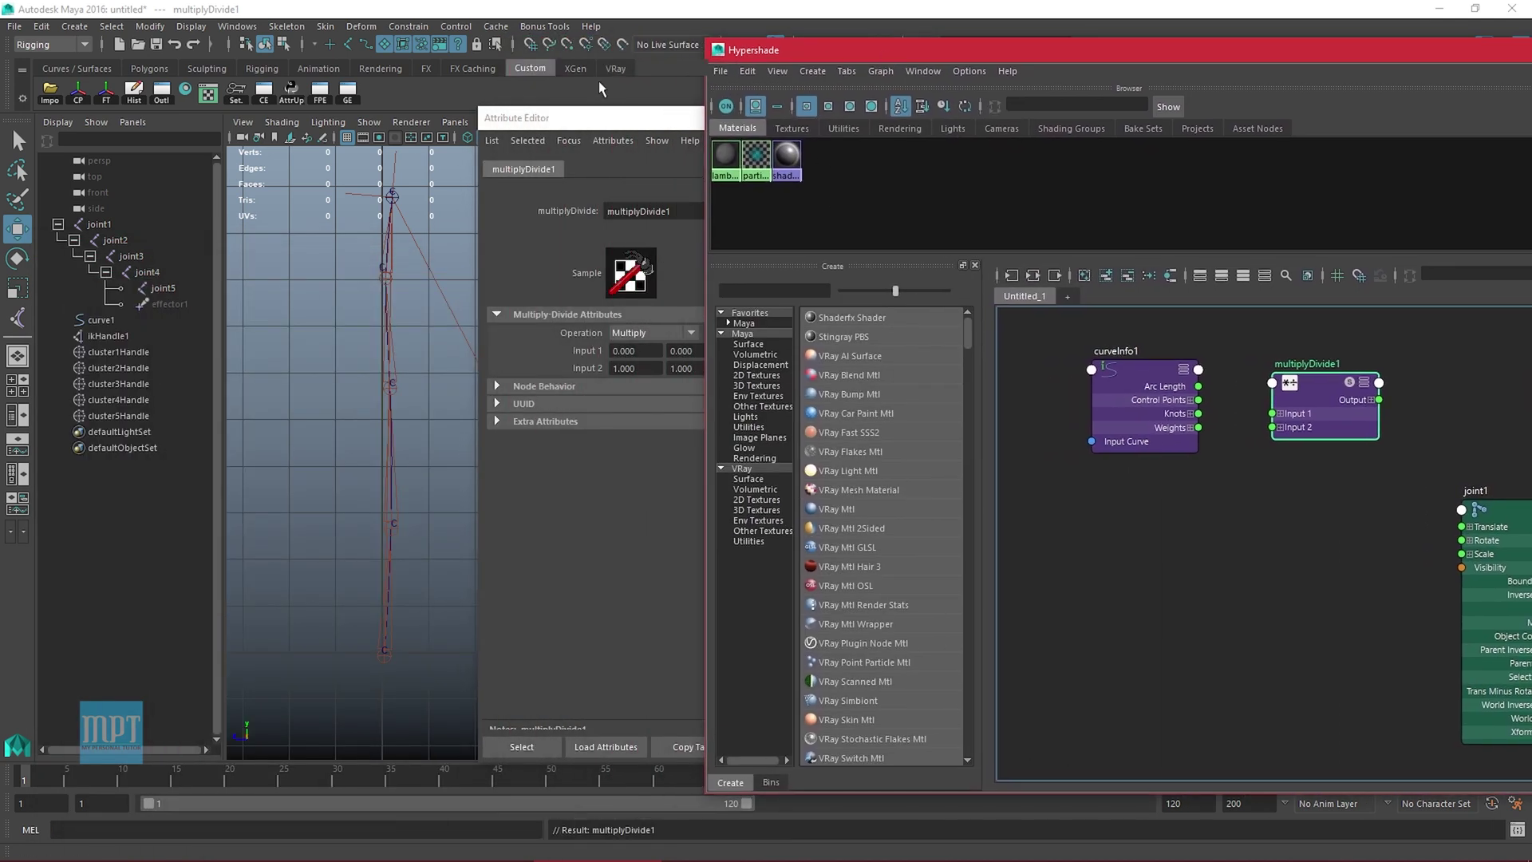
{"action": "left_click", "coordinate": [567, 114]}
{"action": "left_click_drag", "start_coordinate": [568, 114], "coordinate": [558, 112]}
{"action": "right_click_drag", "start_coordinate": [1149, 479], "coordinate": [1279, 567], "text": "alt"}
{"action": "right_click_drag", "start_coordinate": [1117, 503], "coordinate": [1277, 557], "text": "alt"}
{"action": "middle_click_drag", "start_coordinate": [1165, 474], "coordinate": [1278, 539], "text": "alt"}
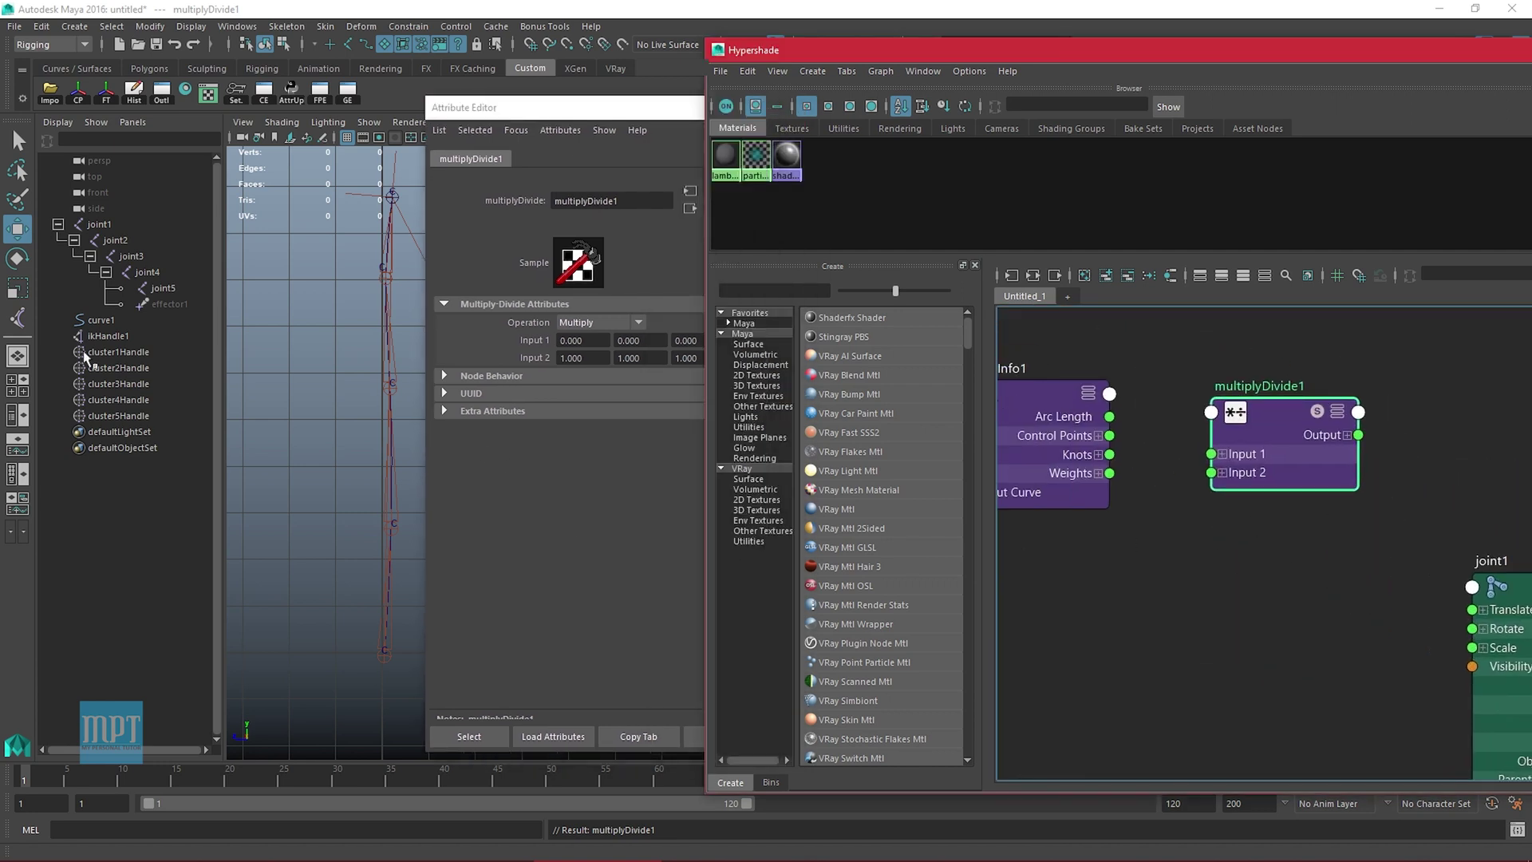
Copy the Arc Length value 9.853 from curveInfo1 into the X component of Input 2 on multiplyDivide1
{"action": "left_click", "coordinate": [1055, 447]}
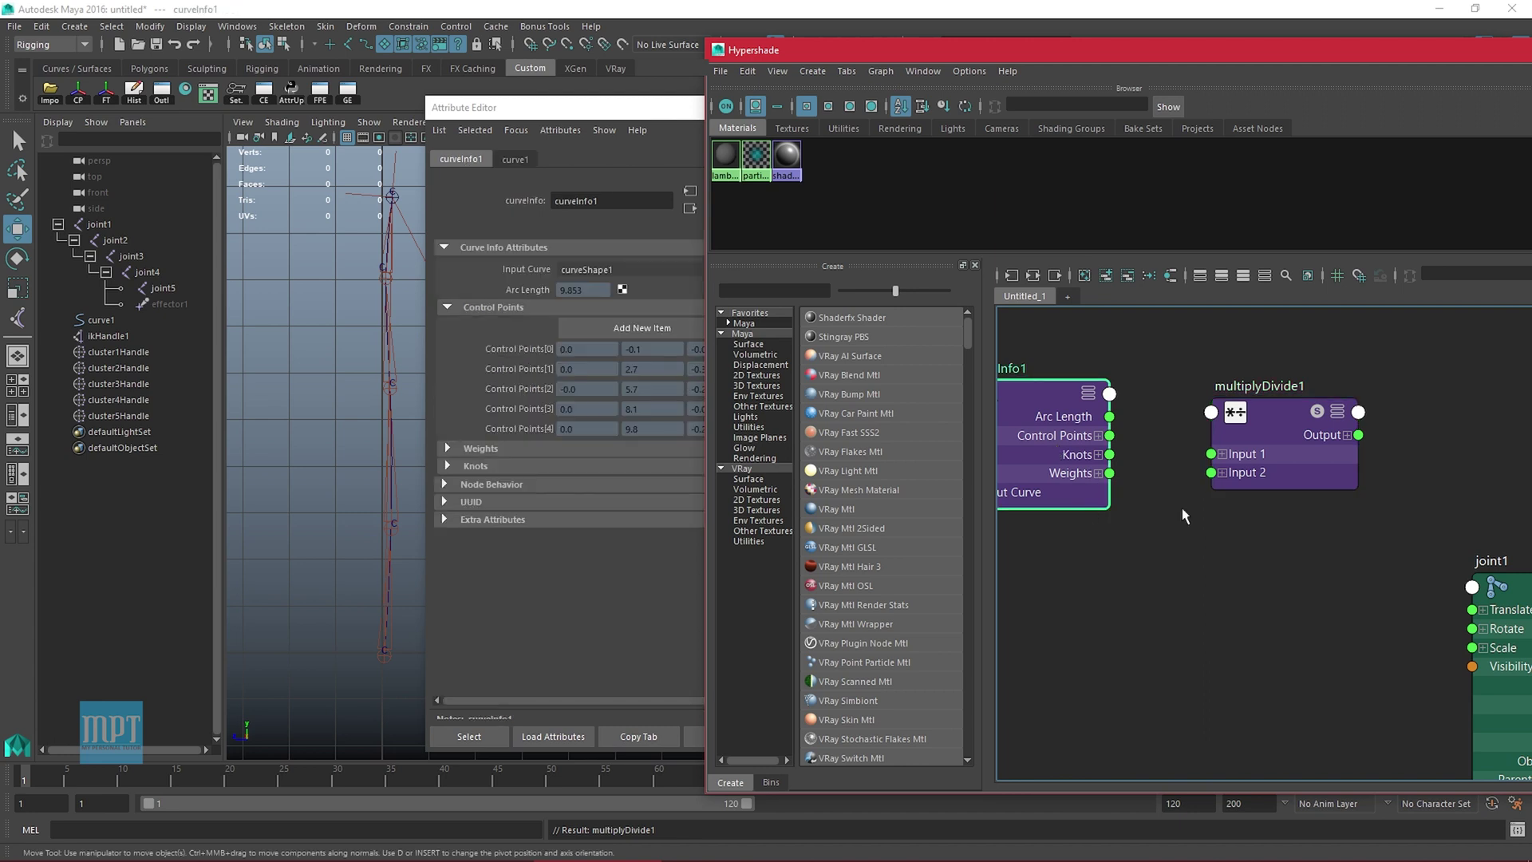
{"action": "left_click_drag", "start_coordinate": [595, 290], "coordinate": [394, 289]}
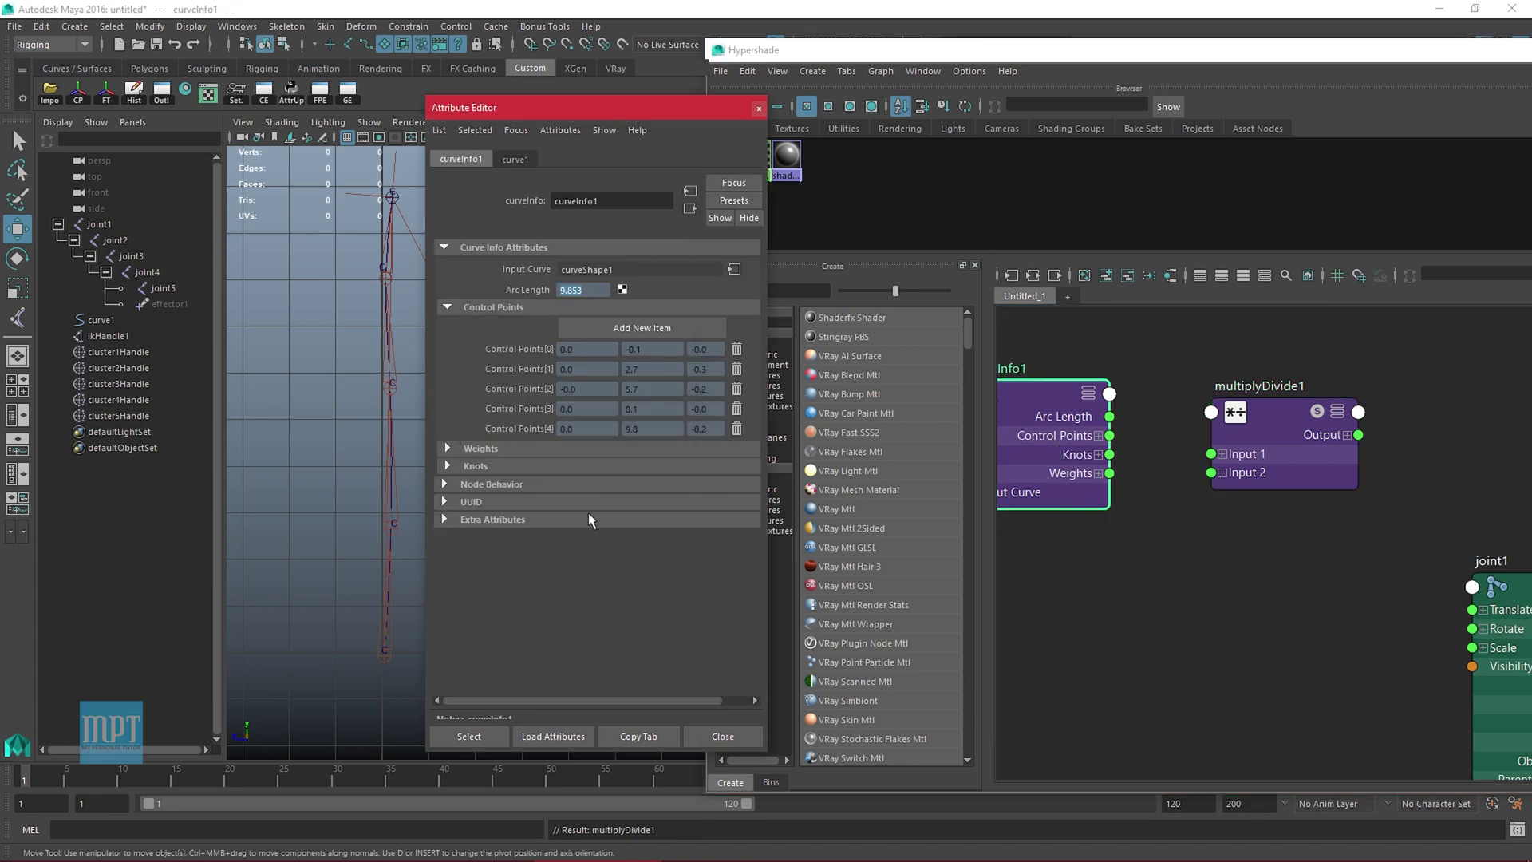
{"action": "left_click", "coordinate": [1266, 471]}
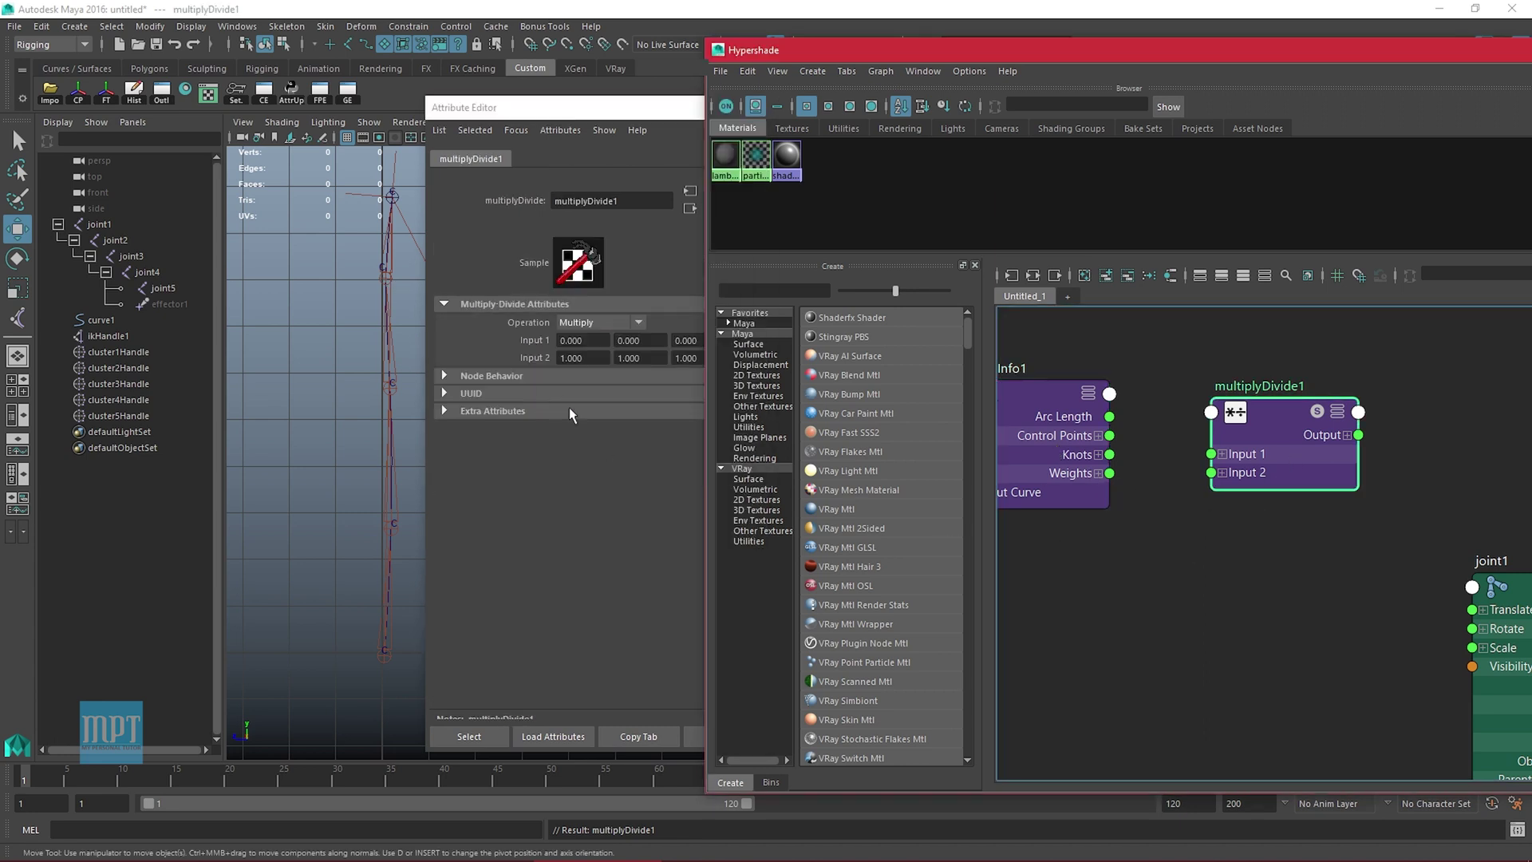
{"action": "left_click_drag", "start_coordinate": [600, 358], "coordinate": [377, 370]}
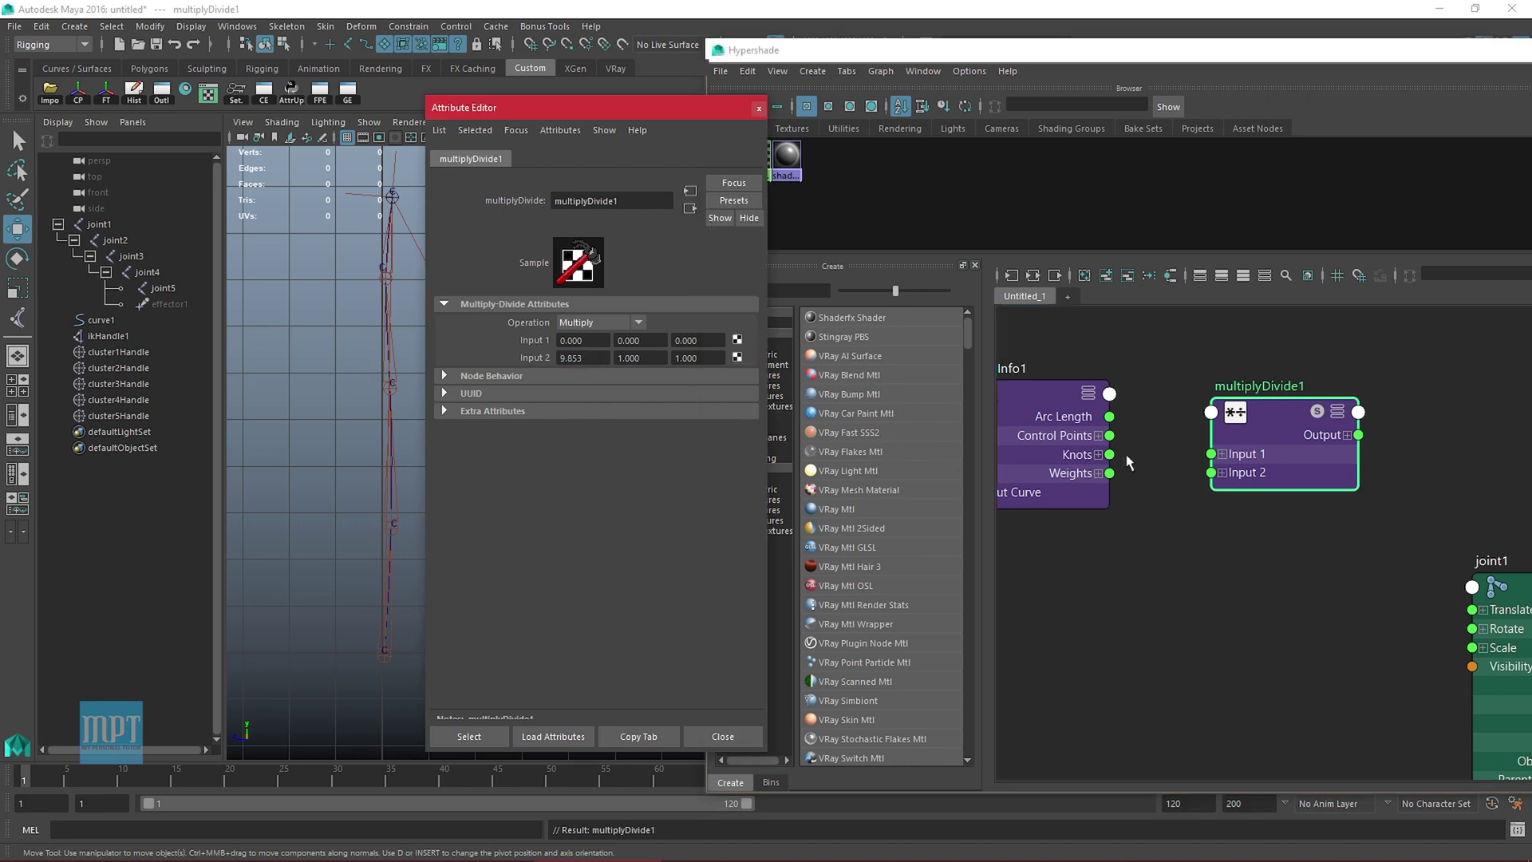
Connect the Arc Length output of curveInfo1 to Input 1X of multiplyDivide1
{"action": "left_click", "coordinate": [1051, 438]}
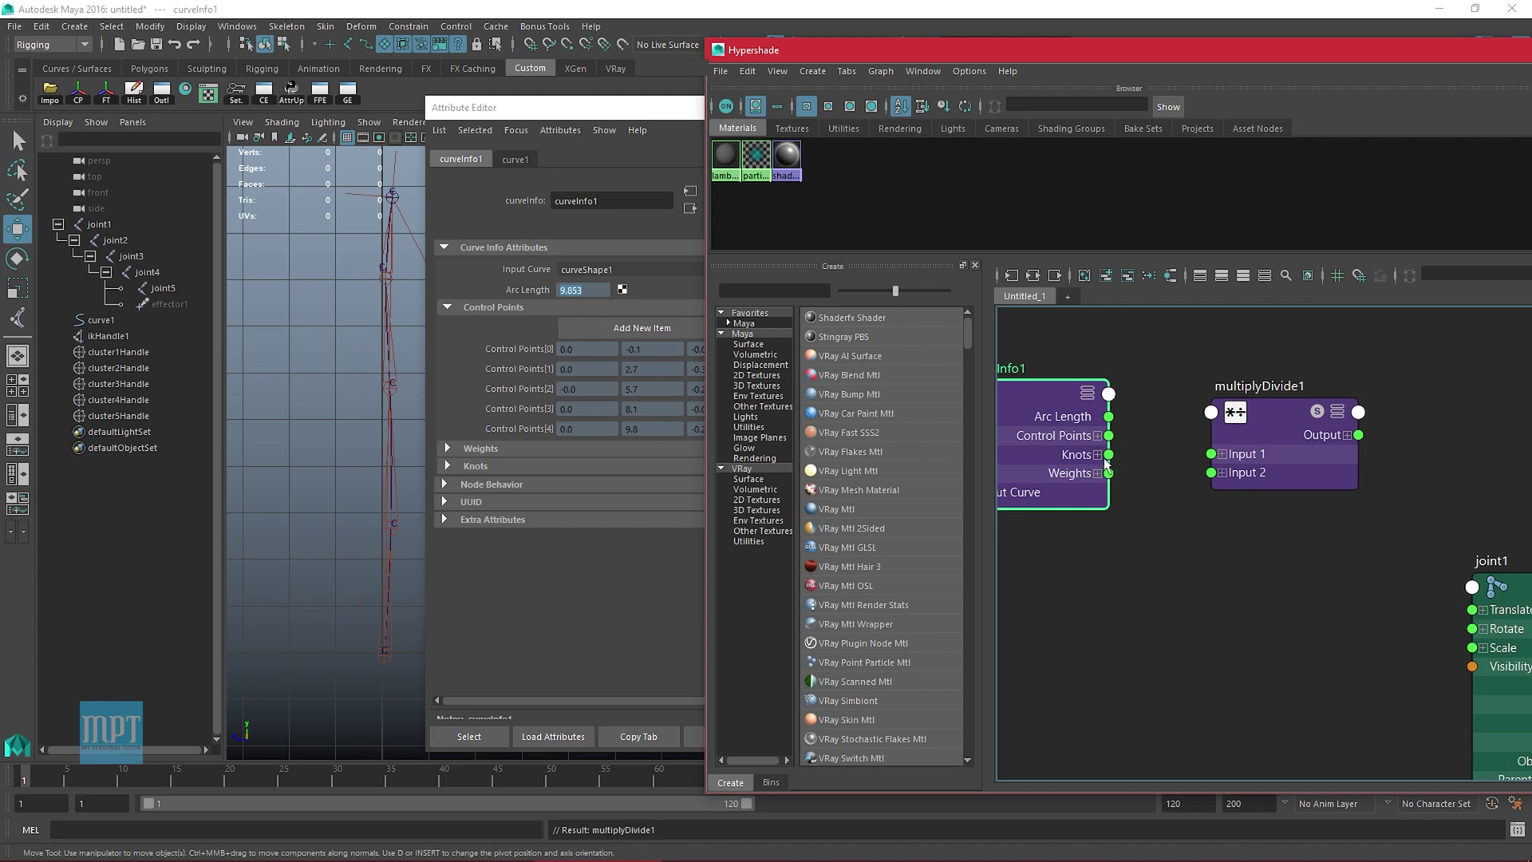
{"action": "left_click", "coordinate": [1232, 478]}
{"action": "left_click", "coordinate": [1221, 453]}
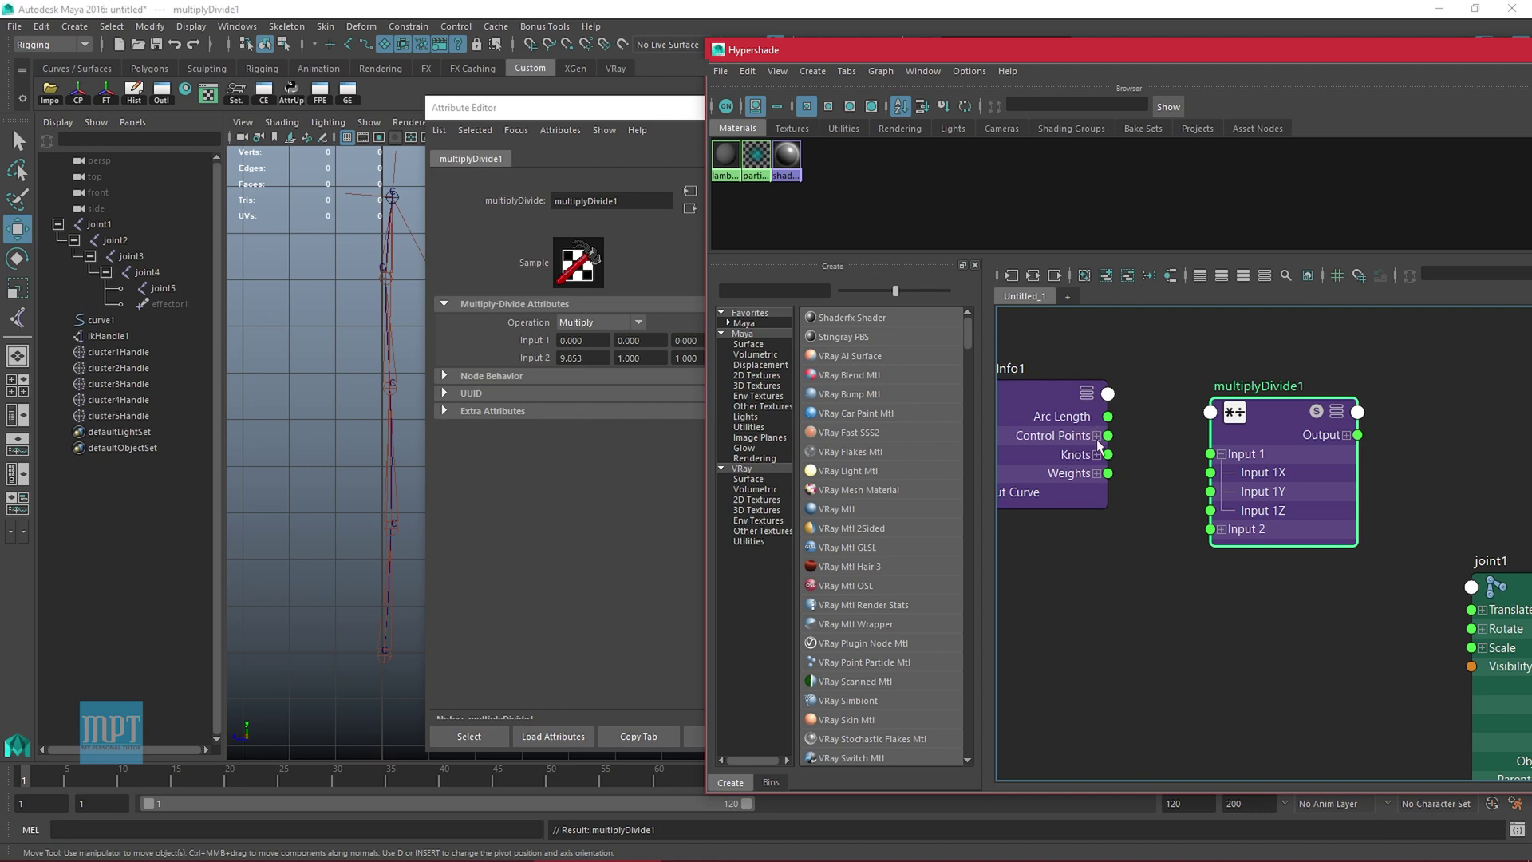
{"action": "left_click_drag", "start_coordinate": [1108, 417], "coordinate": [1210, 473]}
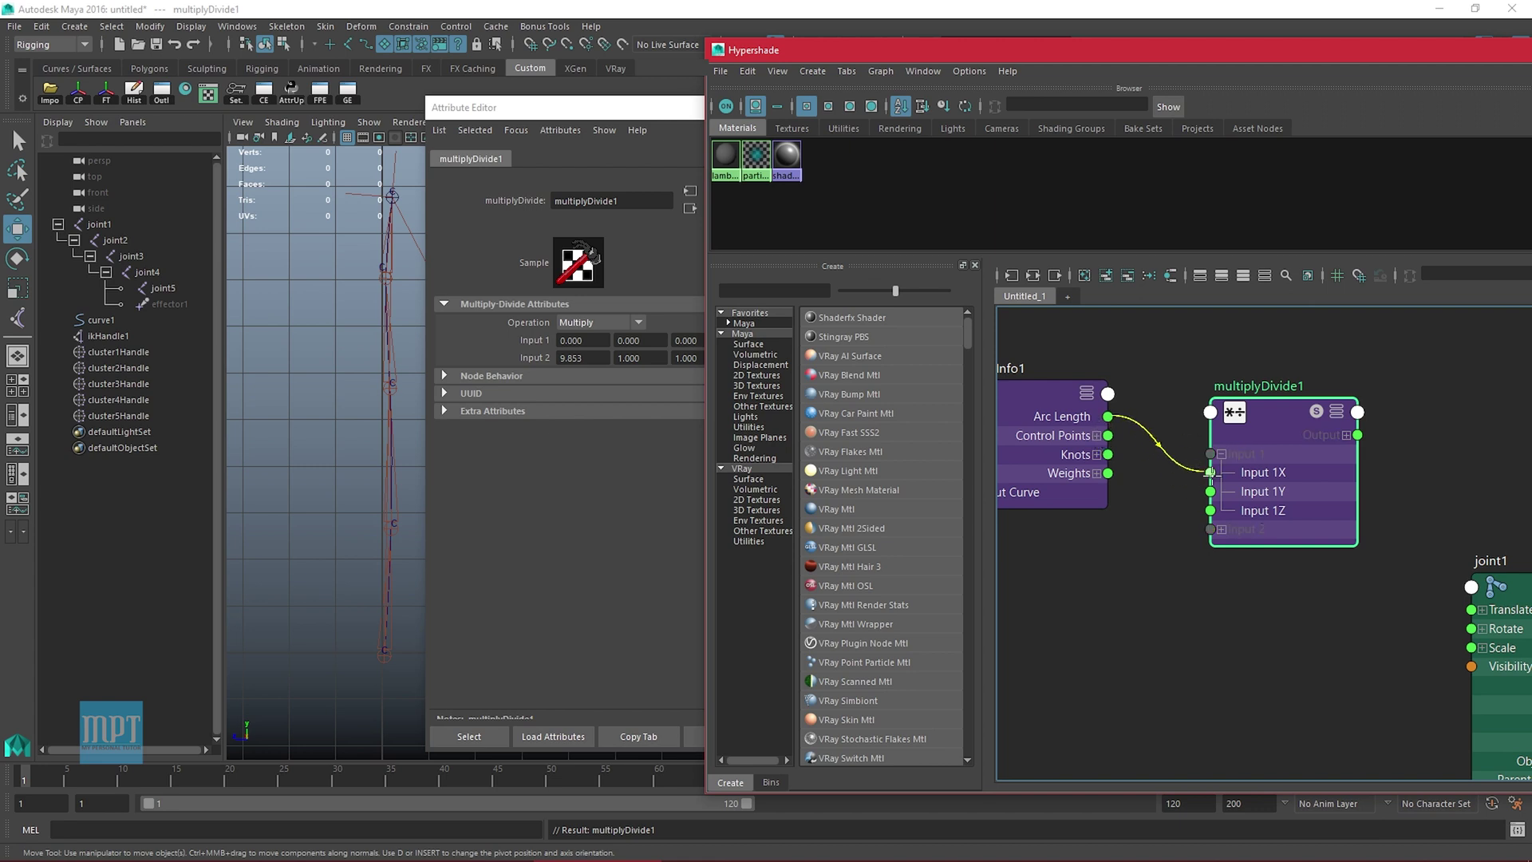
Uncover the Channel Box, test joint1's Scale X to see how the joint stretches, and undo the change
{"action": "left_click_drag", "start_coordinate": [931, 50], "coordinate": [960, 453]}
{"action": "left_click_drag", "start_coordinate": [691, 119], "coordinate": [667, 345]}
{"action": "left_click_drag", "start_coordinate": [1184, 461], "coordinate": [1117, 317]}
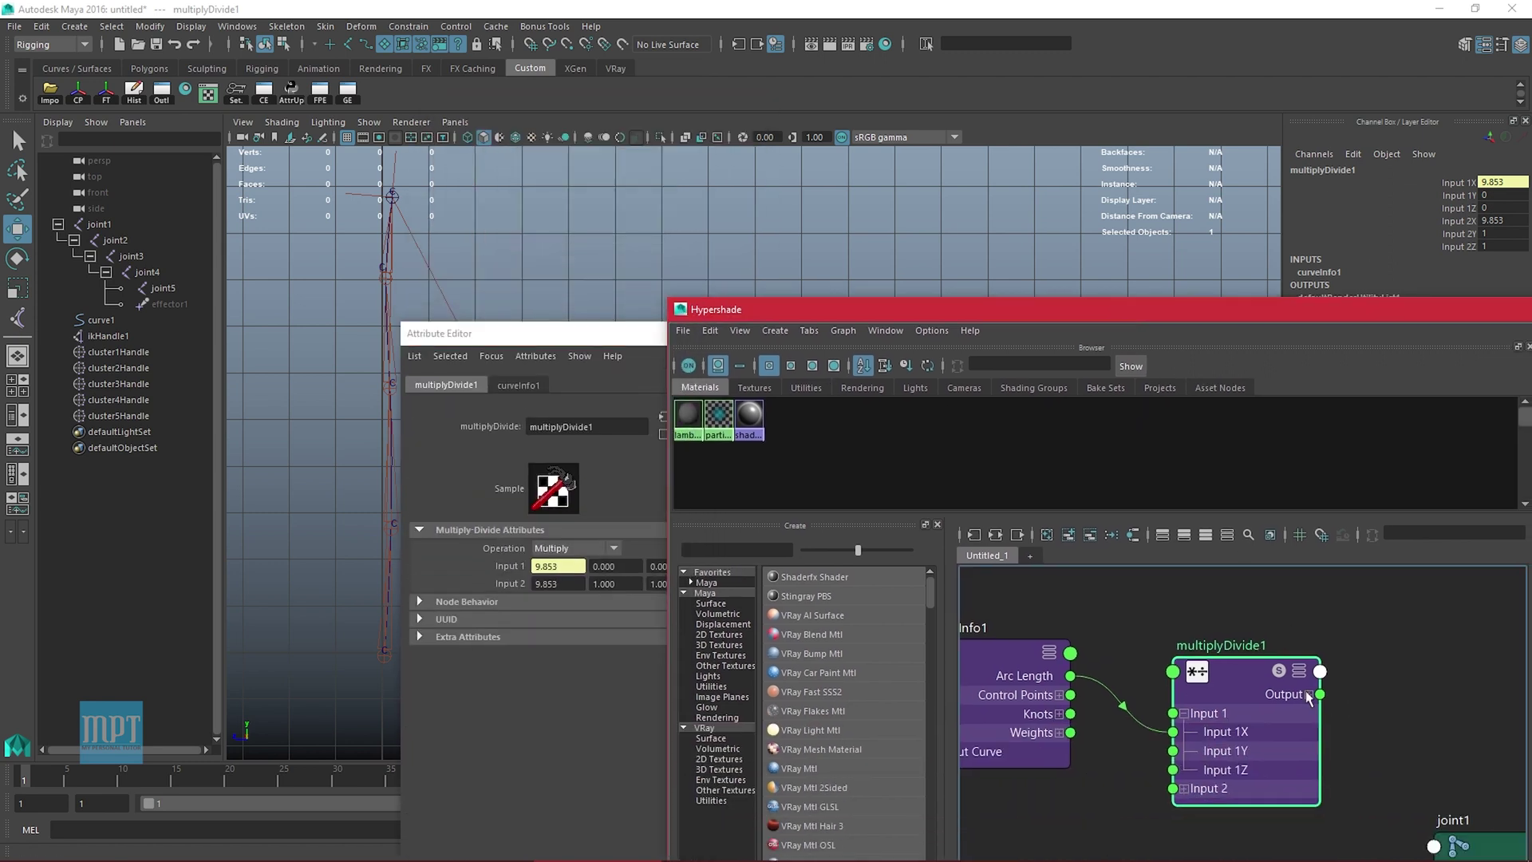
{"action": "middle_click_drag", "start_coordinate": [1328, 702], "coordinate": [1129, 556], "text": "alt"}
{"action": "left_click", "coordinate": [1320, 755]}
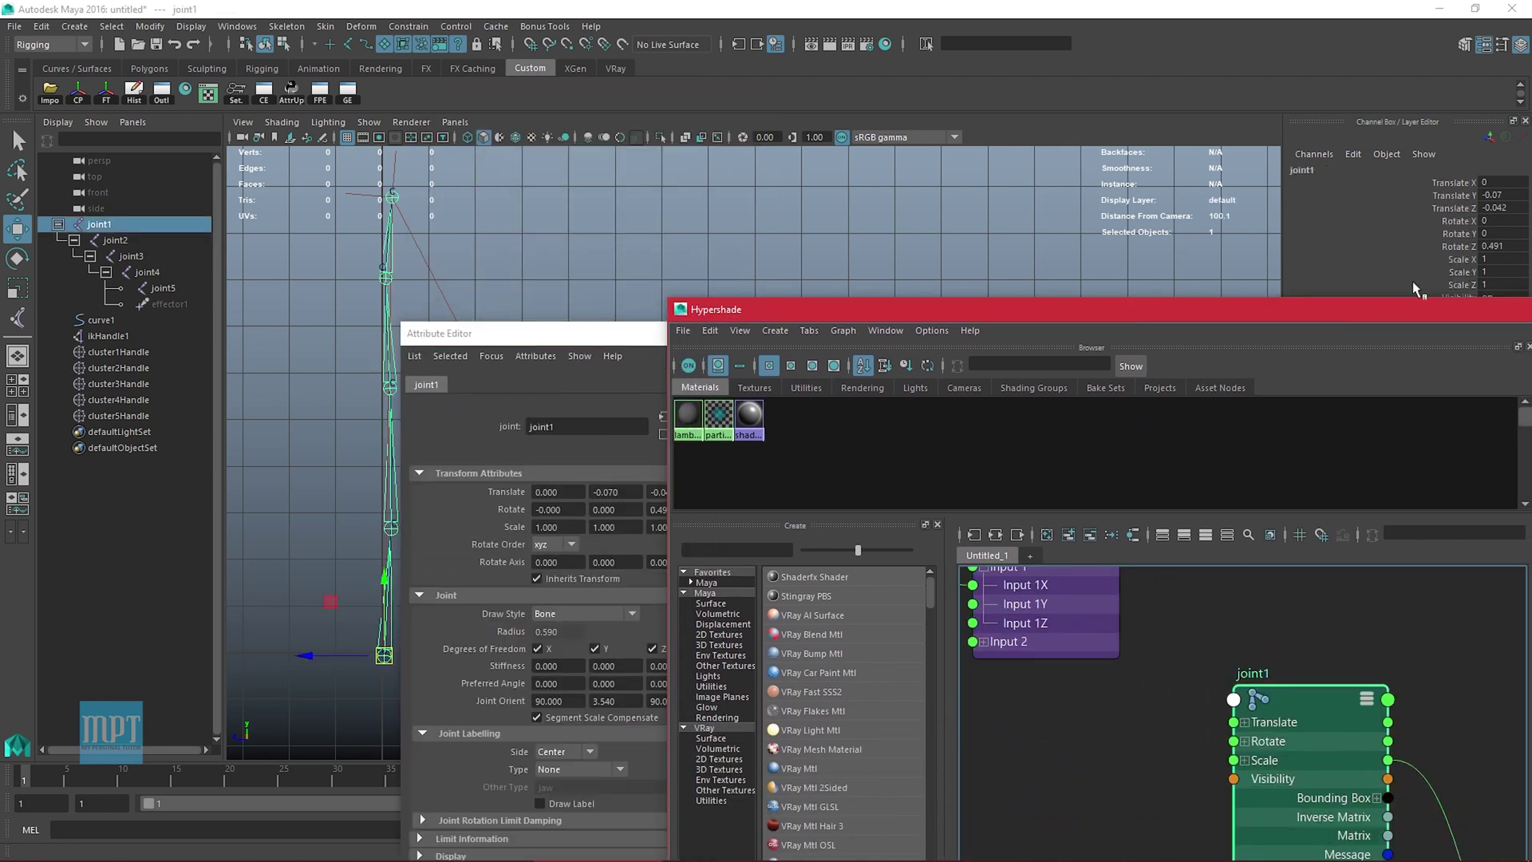
{"action": "left_click", "coordinate": [1462, 259]}
{"action": "middle_click_drag", "start_coordinate": [701, 247], "coordinate": [562, 275]}
{"action": "key", "text": "ctrl+z"}
{"action": "left_click_drag", "start_coordinate": [1179, 310], "coordinate": [1083, 142]}
{"action": "scroll", "coordinate": [1040, 578], "scroll_direction": "down", "scroll_amount": 3}
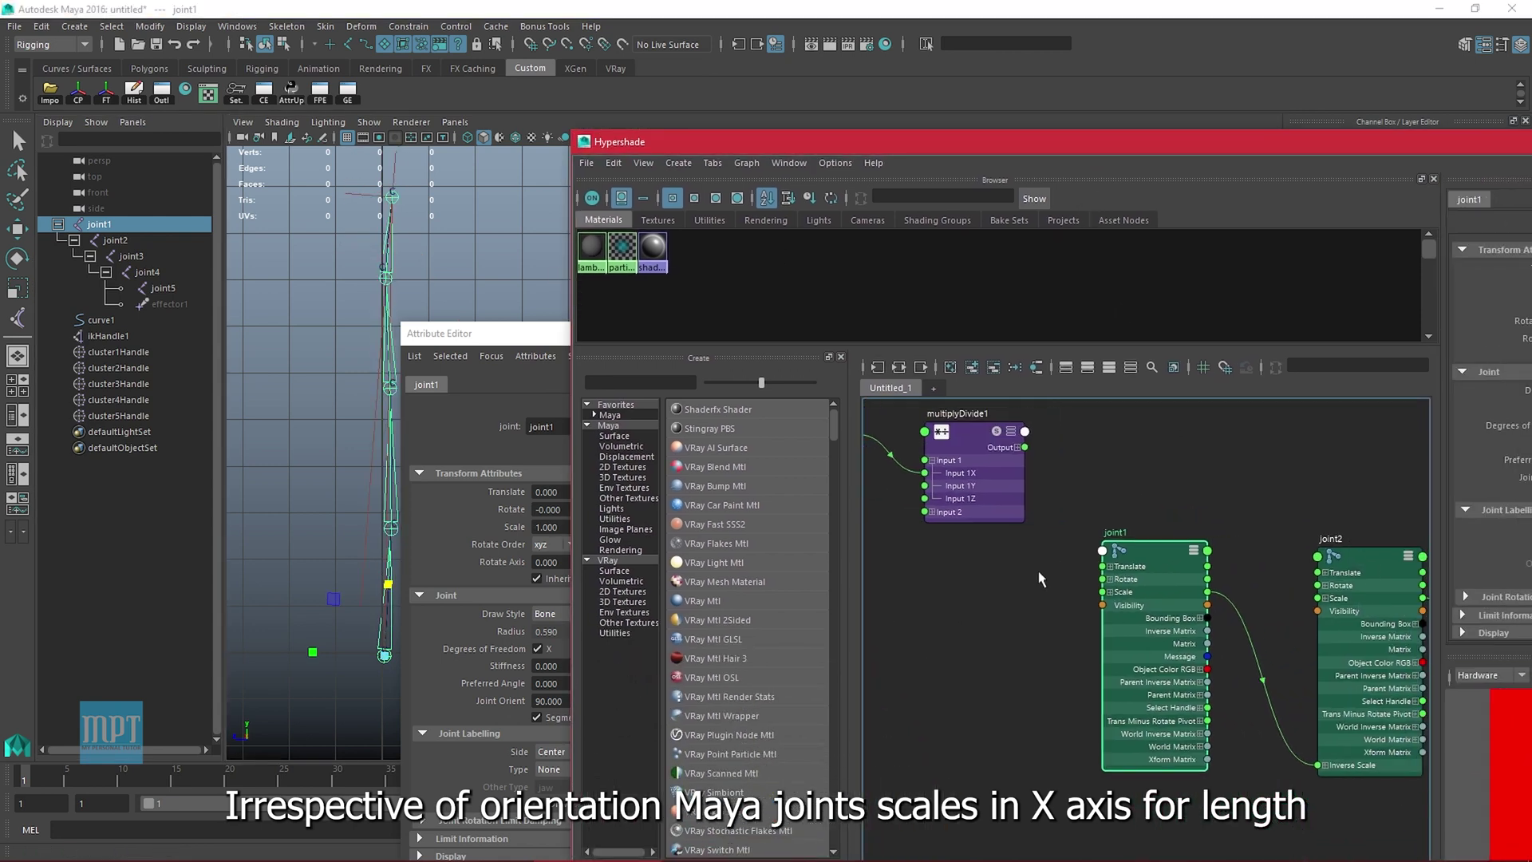
Connect the Output X of multiplyDivide1 to the Scale X of joint1
{"action": "left_click", "coordinate": [1017, 447]}
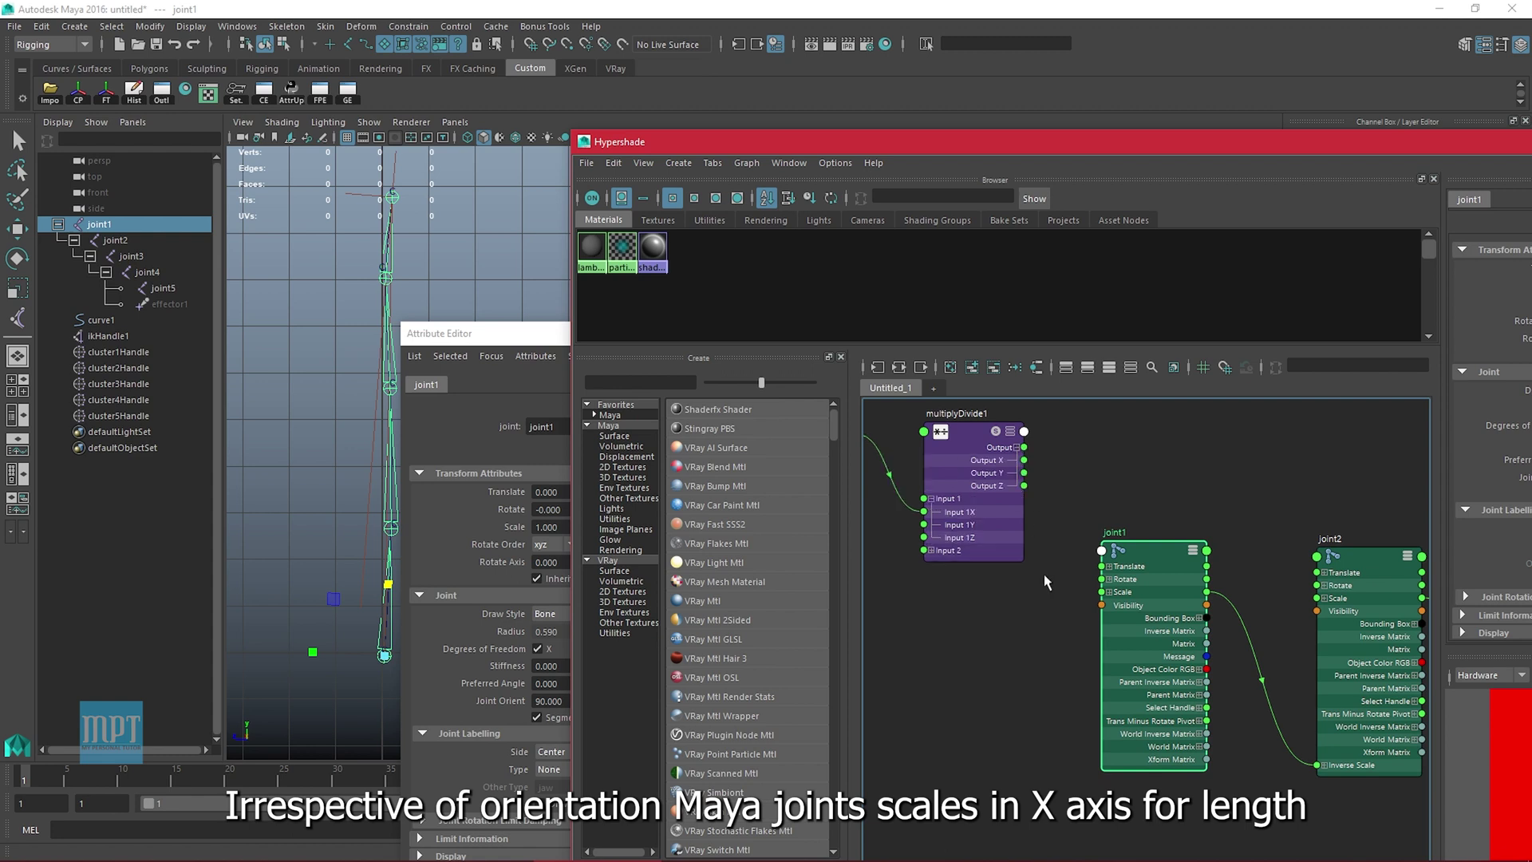
{"action": "left_click", "coordinate": [1109, 592]}
{"action": "left_click_drag", "start_coordinate": [1025, 461], "coordinate": [1104, 607]}
Connect the Output X of multiplyDivide1 to the Scale X of joint2 and of joint3
{"action": "middle_click_drag", "start_coordinate": [1121, 615], "coordinate": [1017, 629], "text": "alt"}
{"action": "scroll", "coordinate": [1022, 635], "scroll_direction": "down", "scroll_amount": 2}
{"action": "left_click", "coordinate": [1185, 624]}
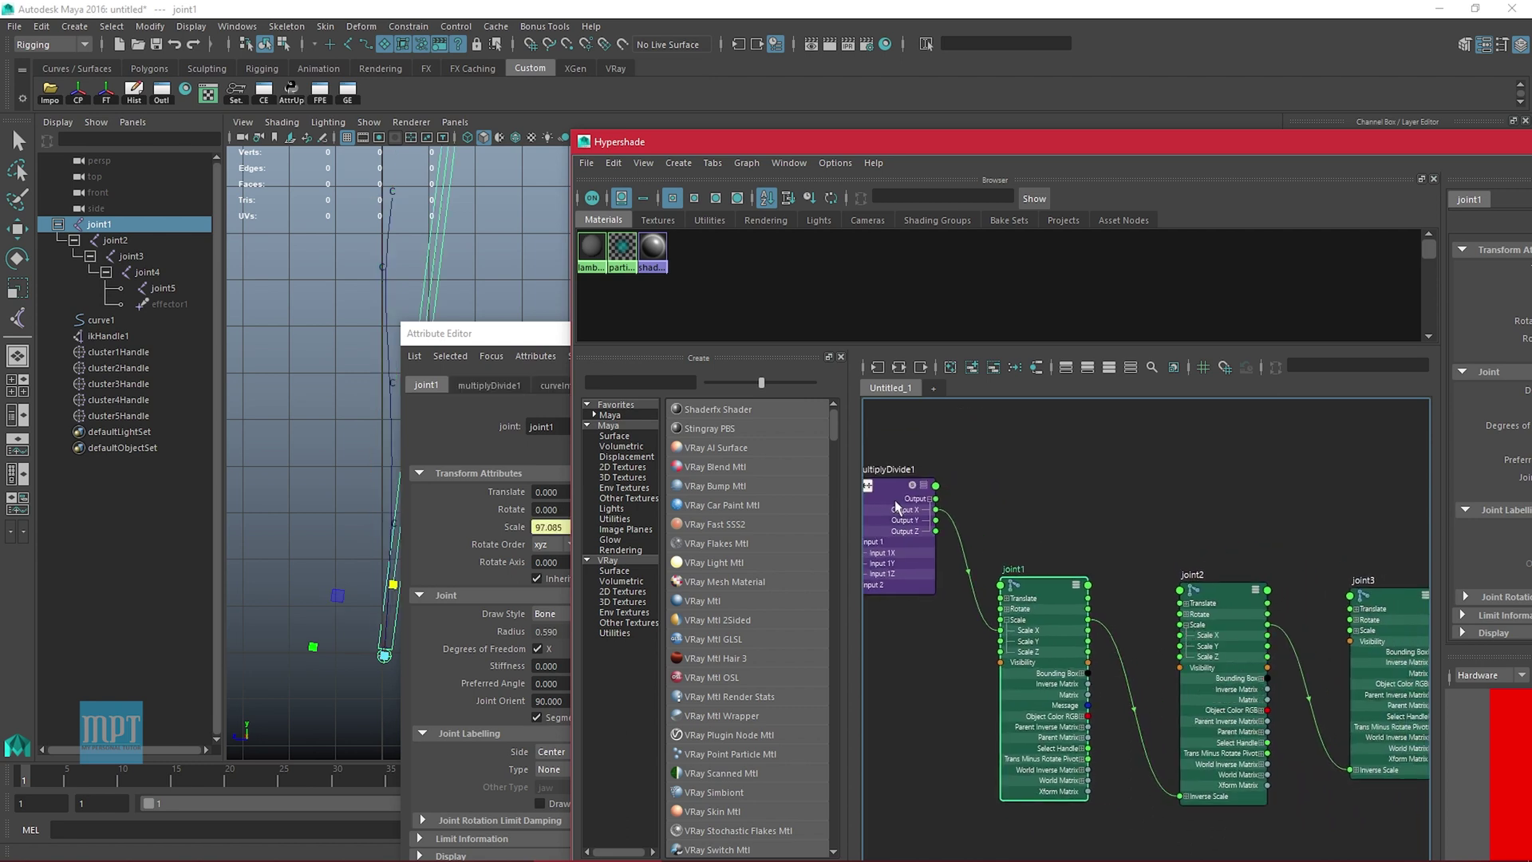
{"action": "left_click_drag", "start_coordinate": [937, 511], "coordinate": [1179, 635]}
{"action": "left_click", "coordinate": [1356, 630]}
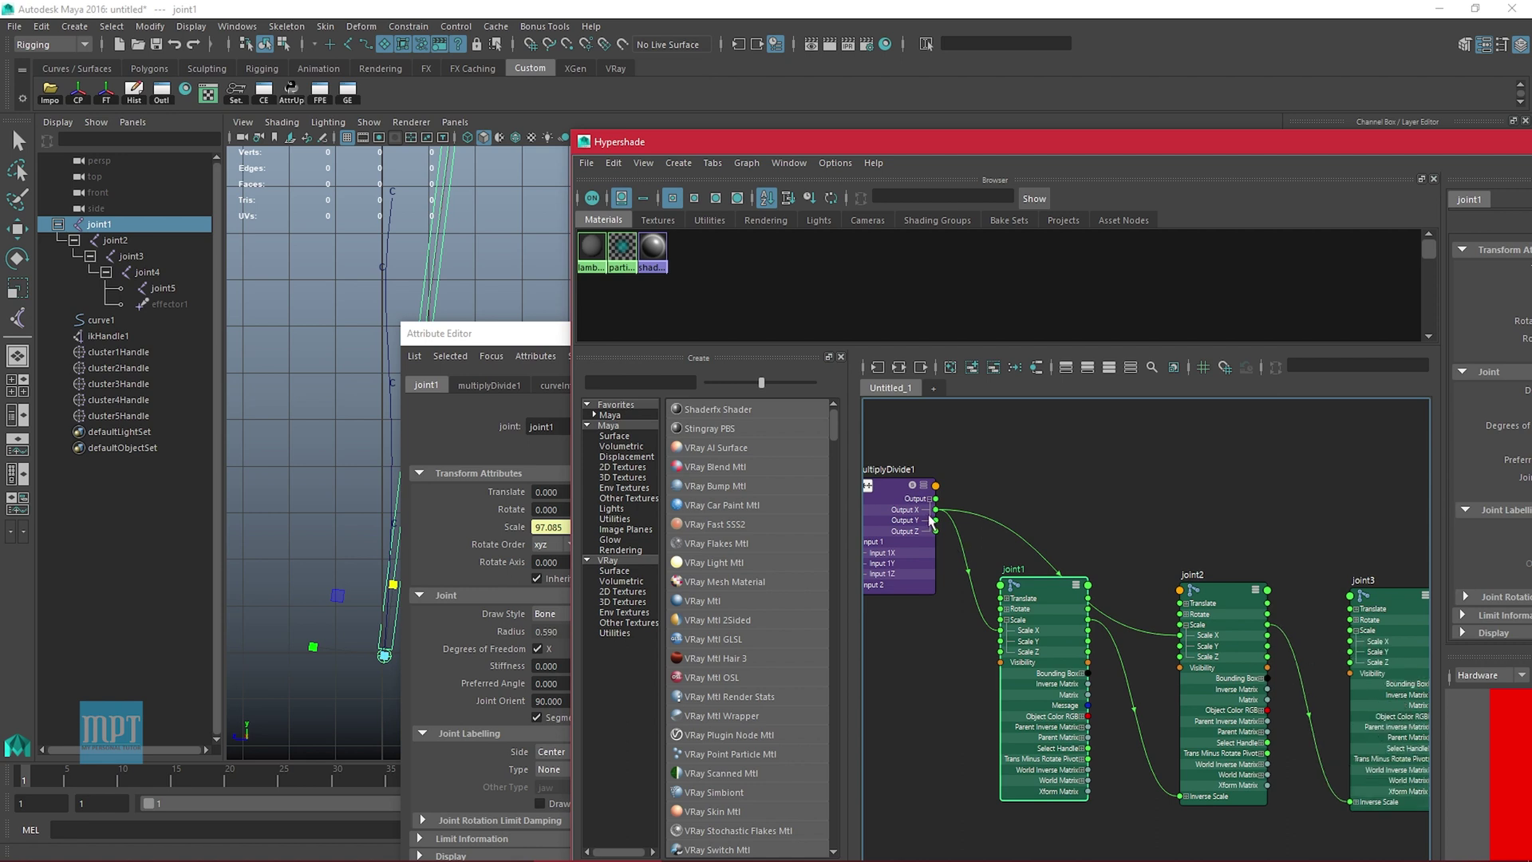
{"action": "left_click_drag", "start_coordinate": [937, 510], "coordinate": [1355, 643]}
Connect the Output X of multiplyDivide1 to the Scale X of joint4
{"action": "middle_click_drag", "start_coordinate": [1418, 649], "coordinate": [1210, 661], "text": "alt"}
{"action": "left_click", "coordinate": [1327, 644]}
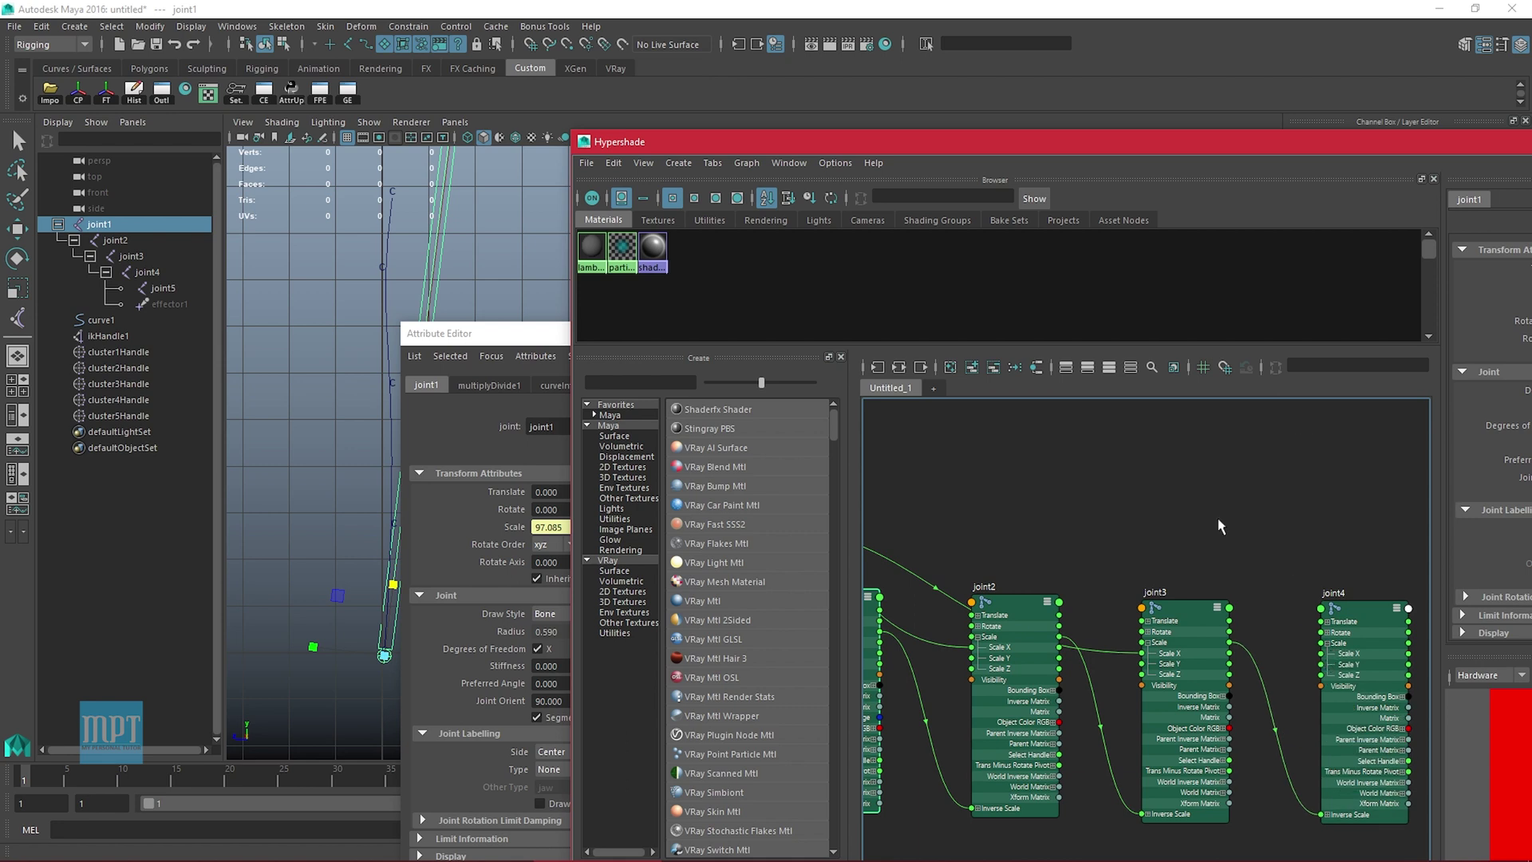
{"action": "middle_click_drag", "start_coordinate": [1026, 576], "coordinate": [1063, 575], "text": "alt"}
{"action": "right_click_drag", "start_coordinate": [1117, 573], "coordinate": [1103, 573], "text": "alt"}
{"action": "middle_click_drag", "start_coordinate": [1103, 573], "coordinate": [1157, 573], "text": "alt"}
{"action": "right_click_drag", "start_coordinate": [1104, 566], "coordinate": [1045, 562], "text": "alt"}
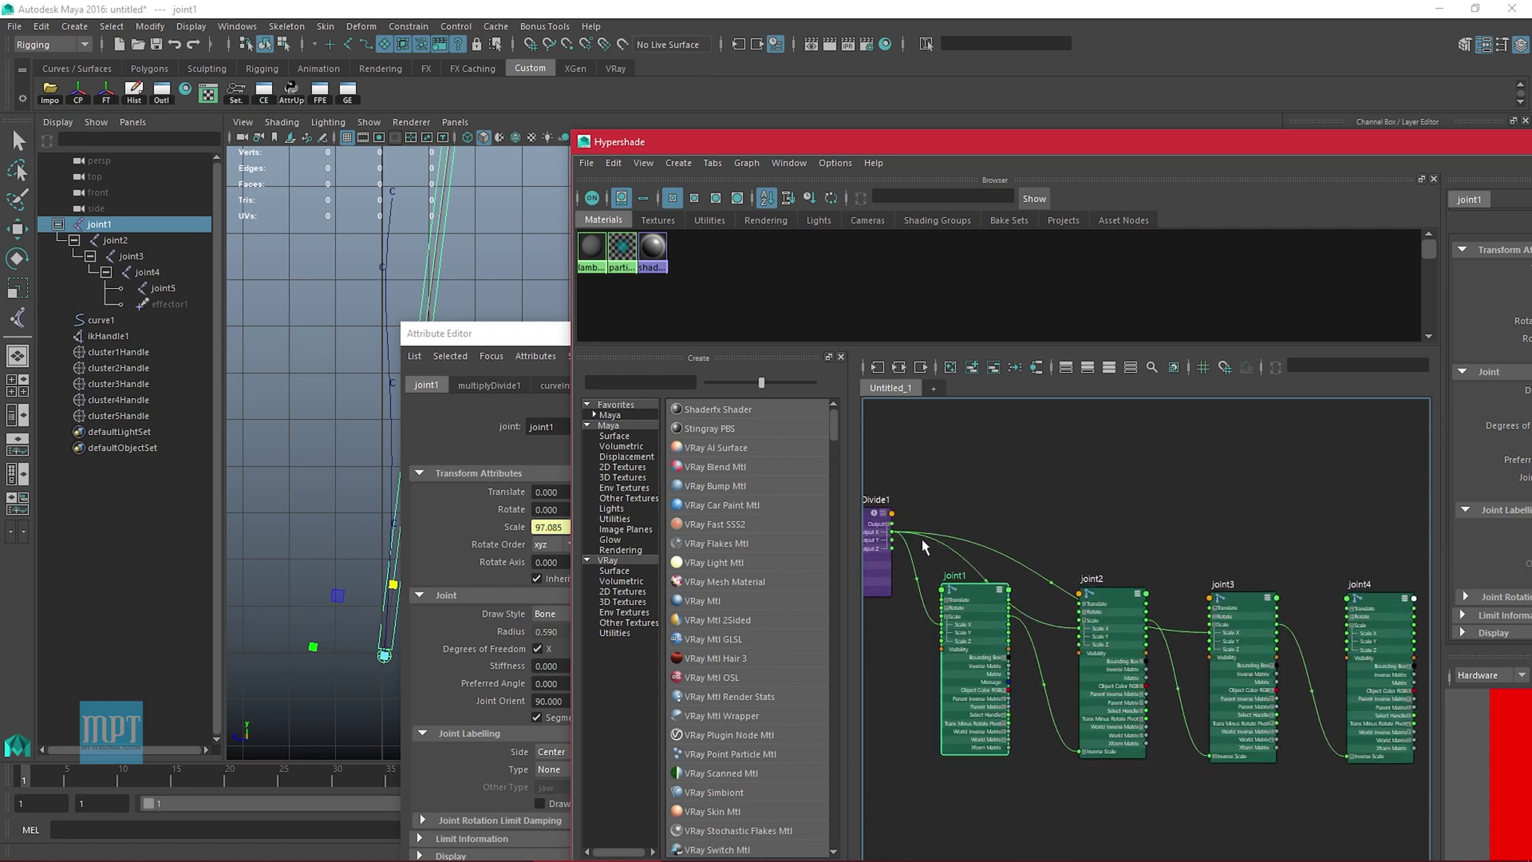
{"action": "left_click_drag", "start_coordinate": [892, 540], "coordinate": [1349, 634]}
Bring the multiplyDivide1 node's properties into view and set its operation to Divide
{"action": "right_click_drag", "start_coordinate": [1332, 619], "coordinate": [1205, 670], "text": "alt"}
{"action": "middle_click_drag", "start_coordinate": [1043, 630], "coordinate": [885, 547], "text": "alt"}
{"action": "right_click_drag", "start_coordinate": [886, 547], "coordinate": [1039, 651], "text": "alt"}
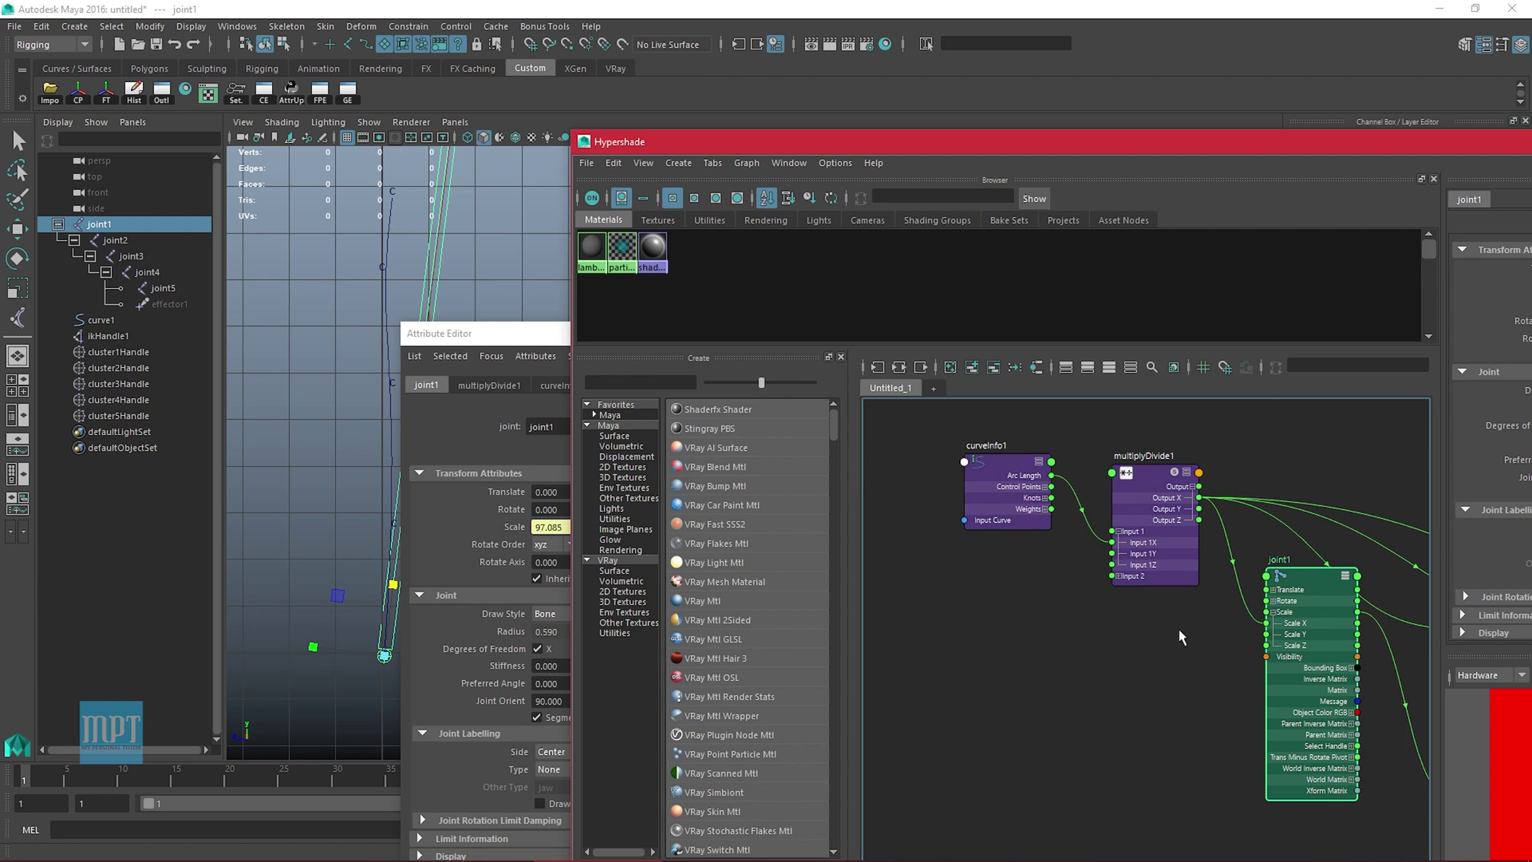
{"action": "middle_click_drag", "start_coordinate": [1180, 631], "coordinate": [1059, 677], "text": "alt"}
{"action": "left_click", "coordinate": [1032, 558]}
{"action": "left_click_drag", "start_coordinate": [1253, 142], "coordinate": [1087, 124]}
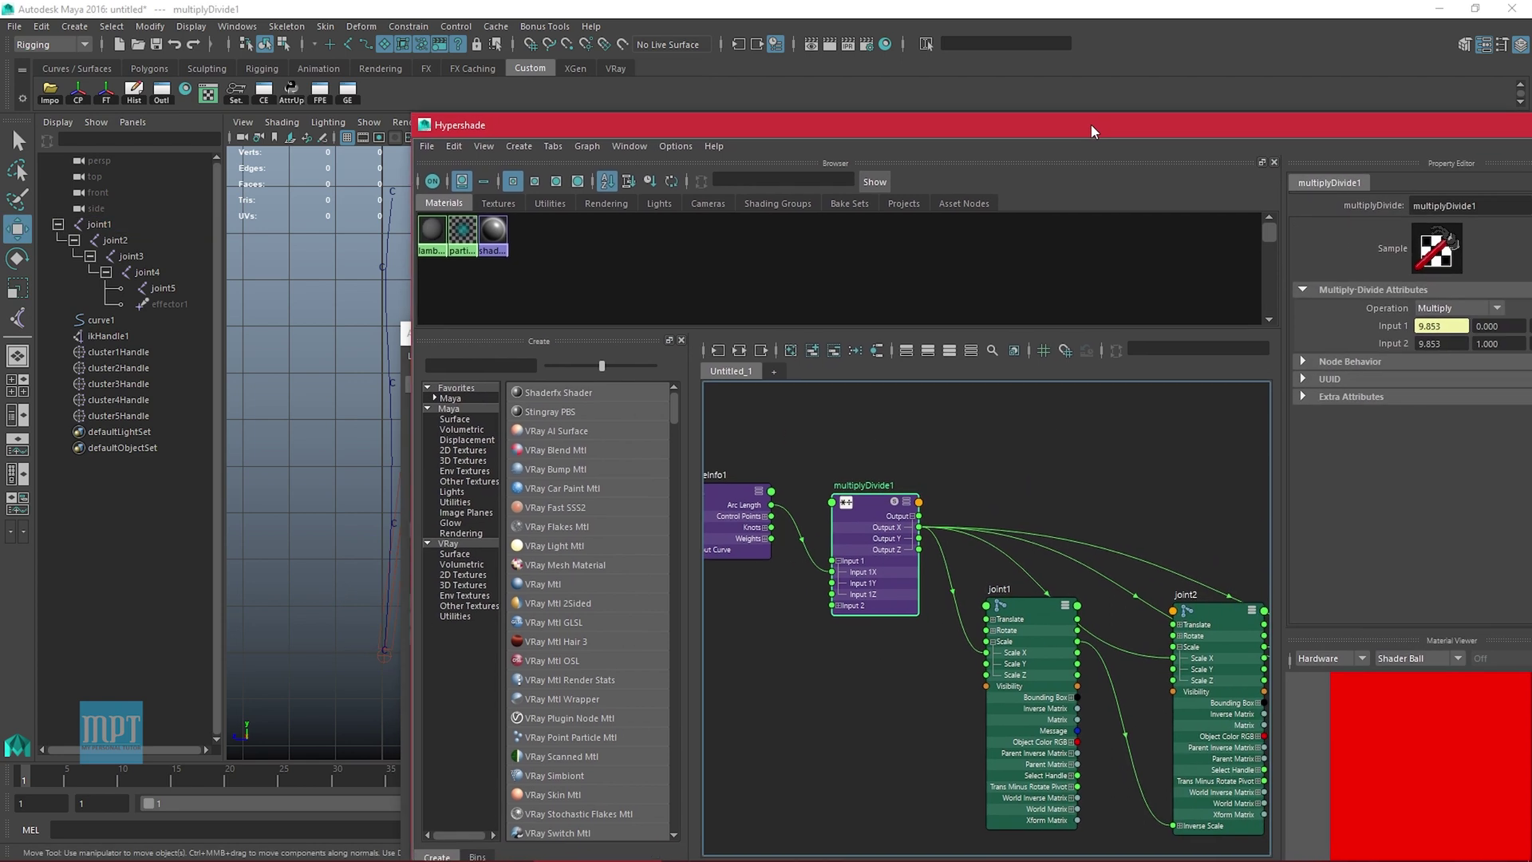
{"action": "left_click", "coordinate": [1436, 311]}
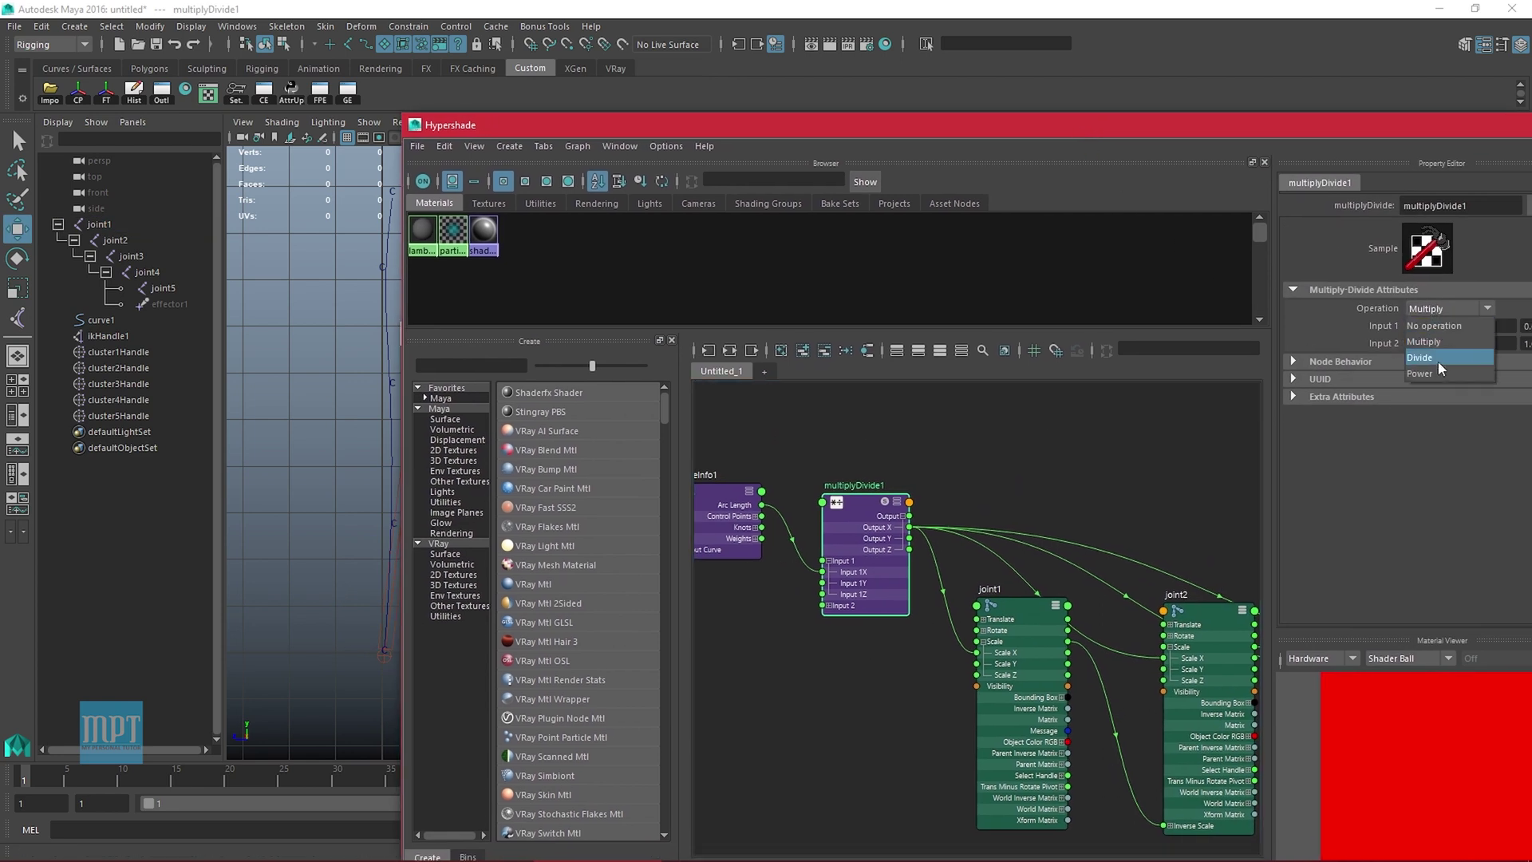
{"action": "left_click", "coordinate": [1439, 357]}
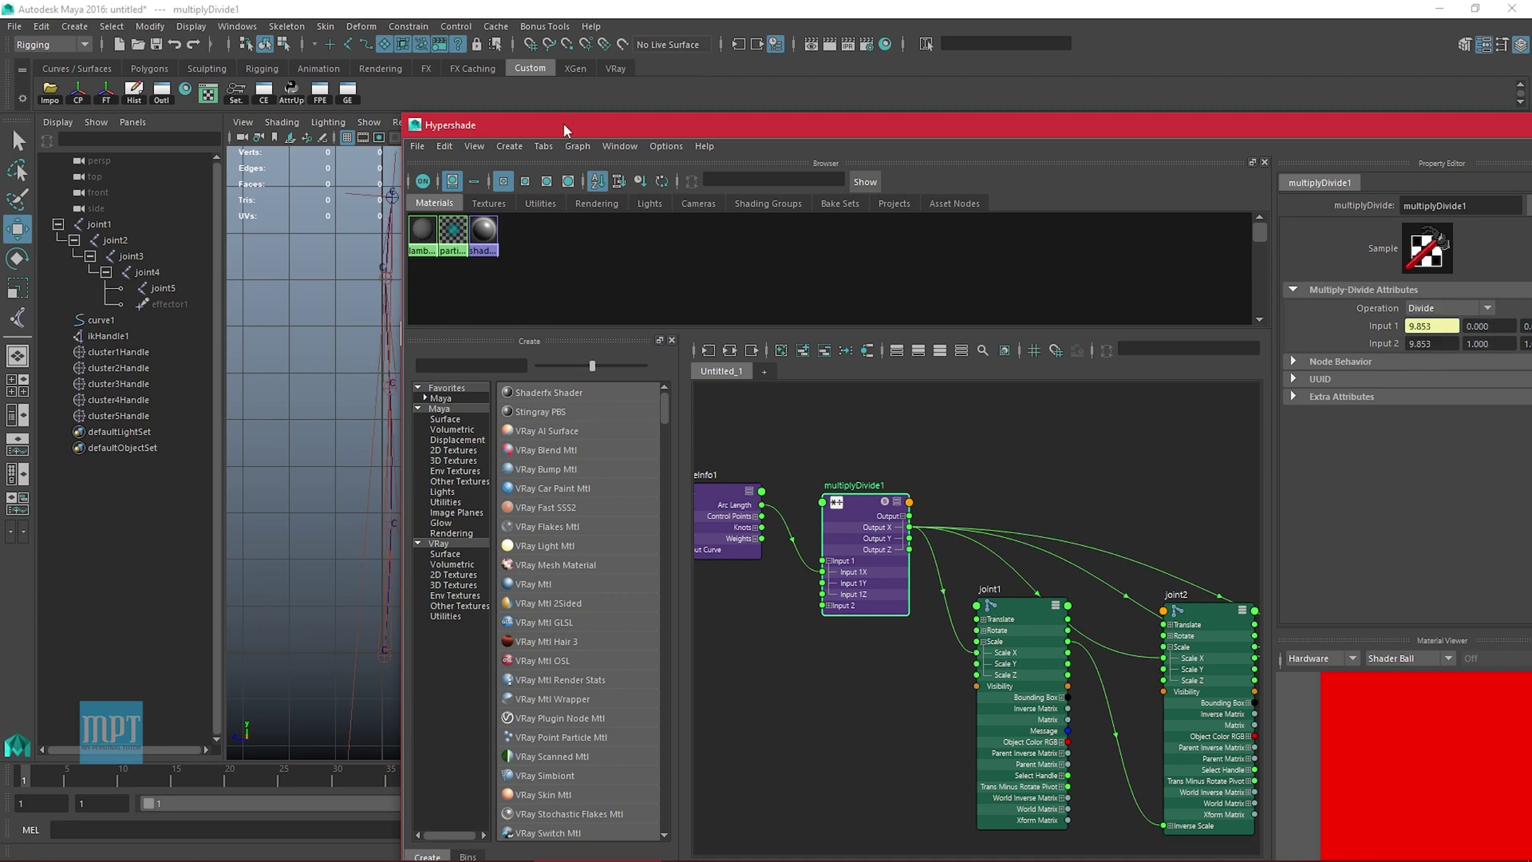
Shift the Hypershade and Attribute Editor windows aside to uncover the joint chain in the viewport
{"action": "left_click_drag", "start_coordinate": [563, 130], "coordinate": [660, 145]}
{"action": "left_click", "coordinate": [472, 339]}
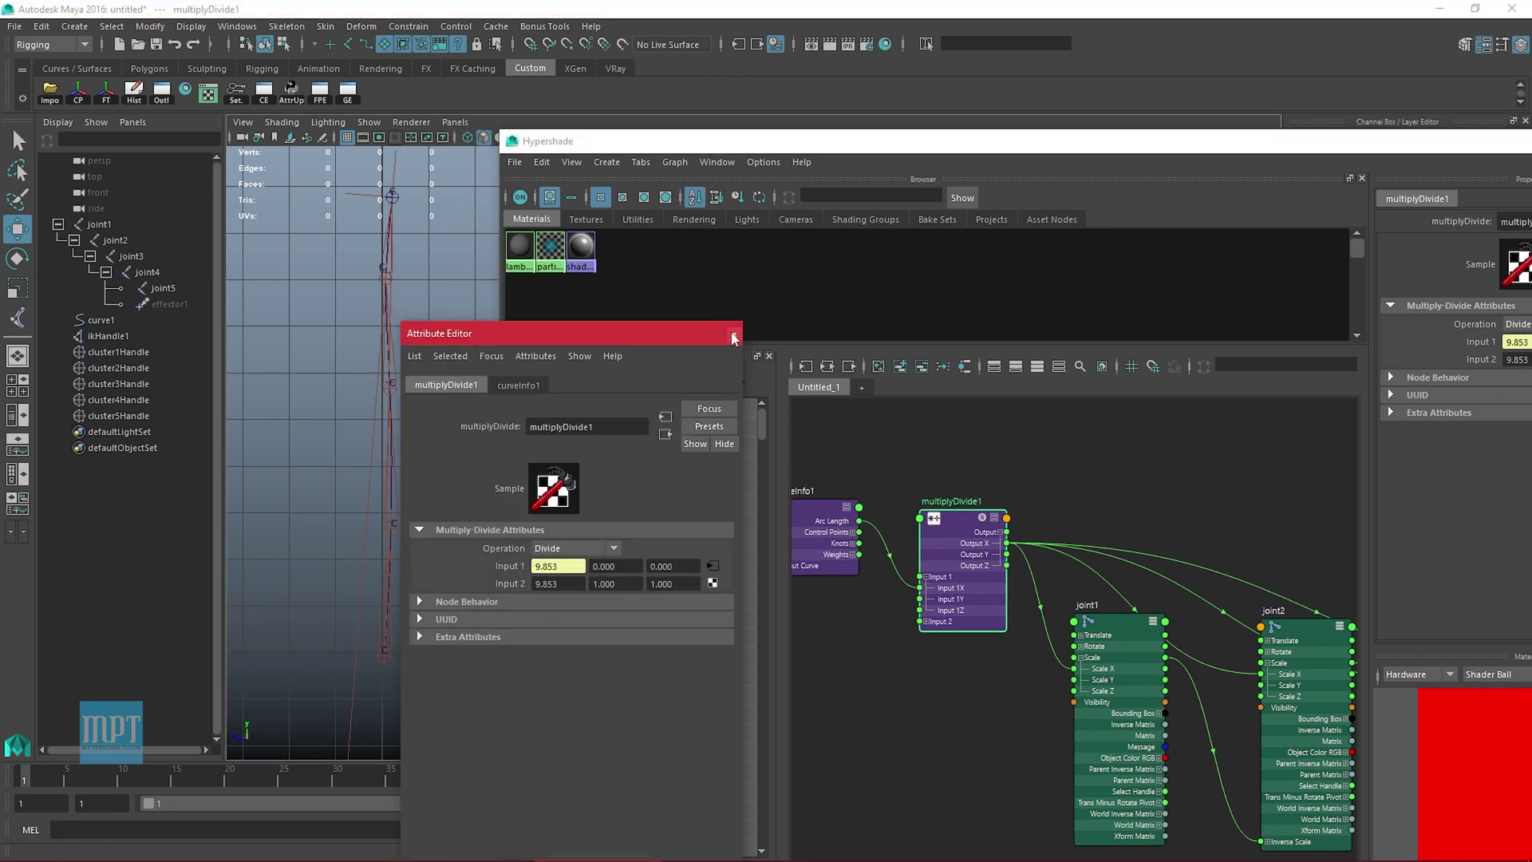
{"action": "left_click_drag", "start_coordinate": [572, 335], "coordinate": [825, 353]}
{"action": "right_click_drag", "start_coordinate": [265, 452], "coordinate": [410, 500], "text": "alt"}
{"action": "middle_click_drag", "start_coordinate": [410, 499], "coordinate": [241, 437], "text": "alt"}
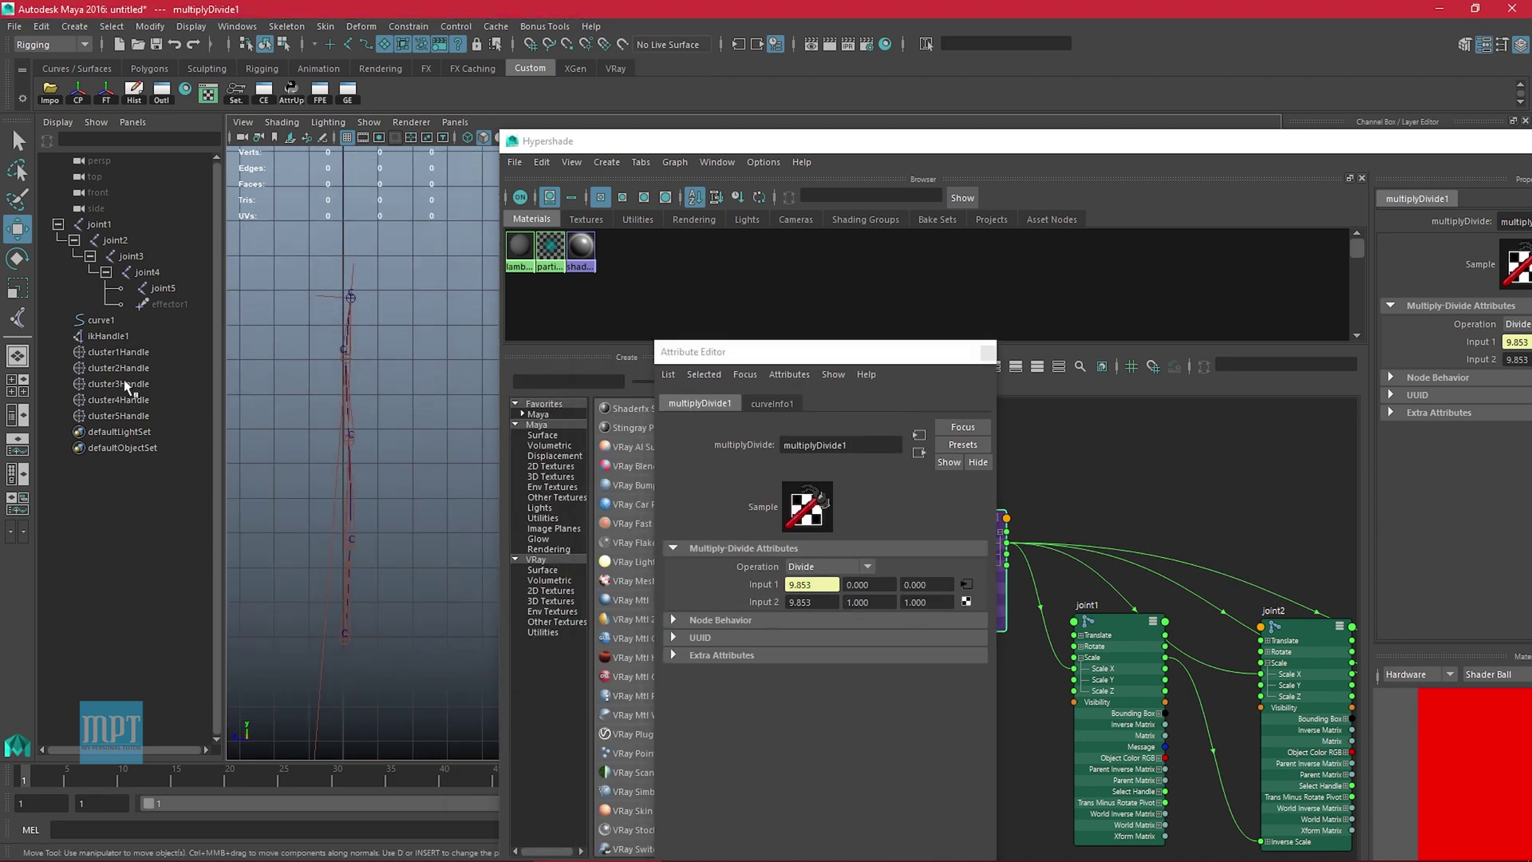
Test the stretch by moving cluster1Handle in a cleared perspective view, up and away from the chain
{"action": "left_click", "coordinate": [123, 352]}
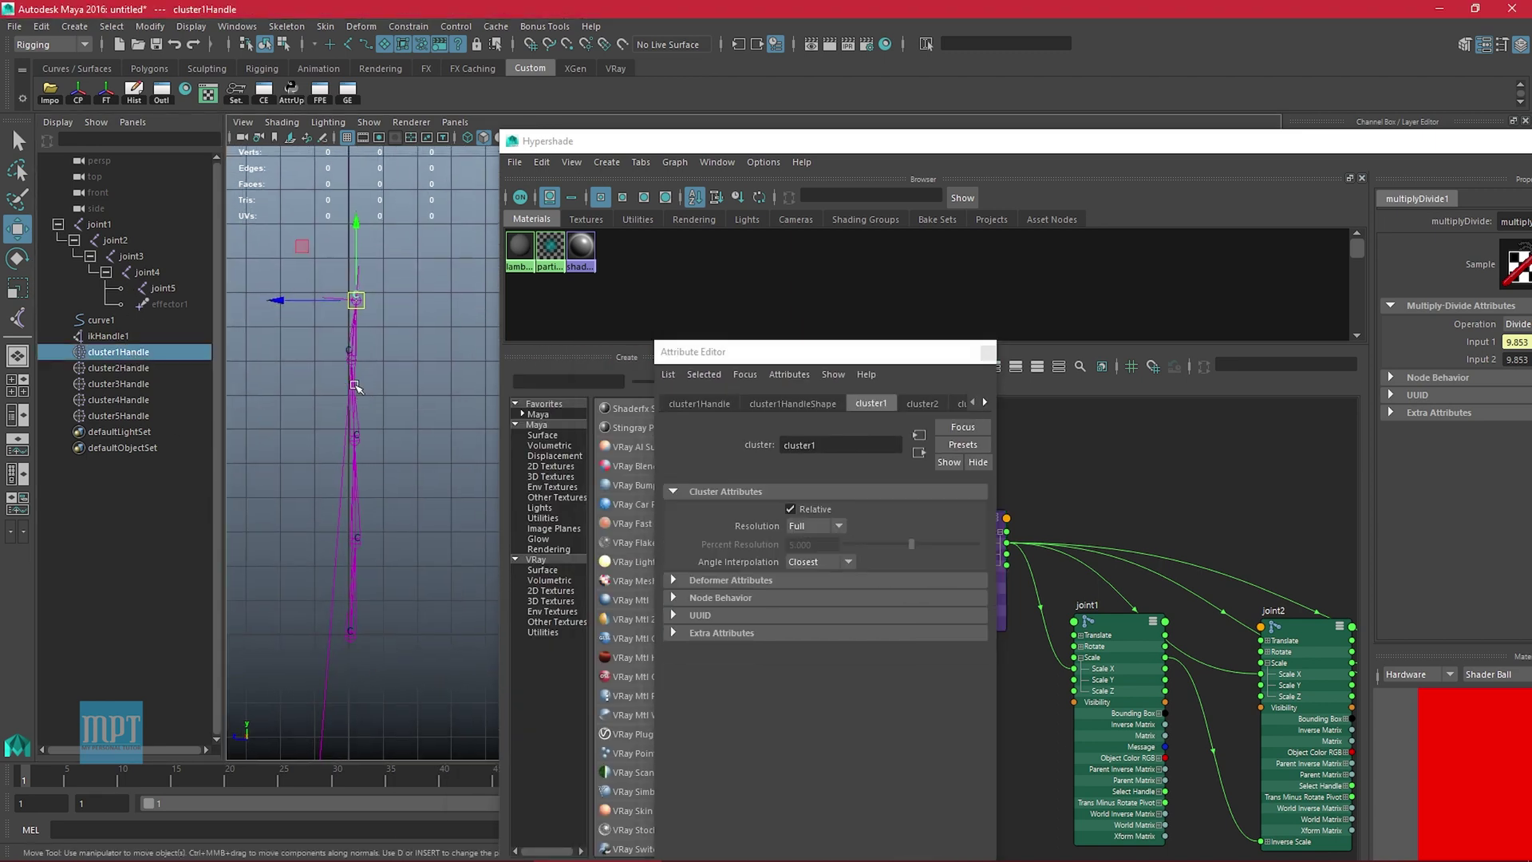
{"action": "mouse_move", "coordinate": [360, 294]}
{"action": "left_mouse_down"}
{"action": "mouse_move", "coordinate": [387, 124]}
{"action": "mouse_move", "coordinate": [400, 120]}
{"action": "mouse_move", "coordinate": [452, 313]}
{"action": "mouse_move", "coordinate": [621, 185]}
{"action": "mouse_move", "coordinate": [367, 236]}
{"action": "mouse_move", "coordinate": [343, 513]}
{"action": "mouse_move", "coordinate": [400, 332]}
{"action": "mouse_move", "coordinate": [538, 146]}
{"action": "mouse_move", "coordinate": [359, 307]}
{"action": "left_mouse_up"}
{"action": "left_click_drag", "start_coordinate": [1406, 140], "coordinate": [1012, 728]}
{"action": "key", "text": "space"}
{"action": "left_click_drag", "start_coordinate": [756, 457], "coordinate": [758, 340]}
{"action": "right_click_drag", "start_coordinate": [852, 390], "coordinate": [735, 362], "text": "alt"}
{"action": "left_click_drag", "start_coordinate": [735, 362], "coordinate": [901, 359], "text": "alt"}
{"action": "left_click", "coordinate": [902, 358]}
{"action": "left_click_drag", "start_coordinate": [659, 329], "coordinate": [711, 271]}
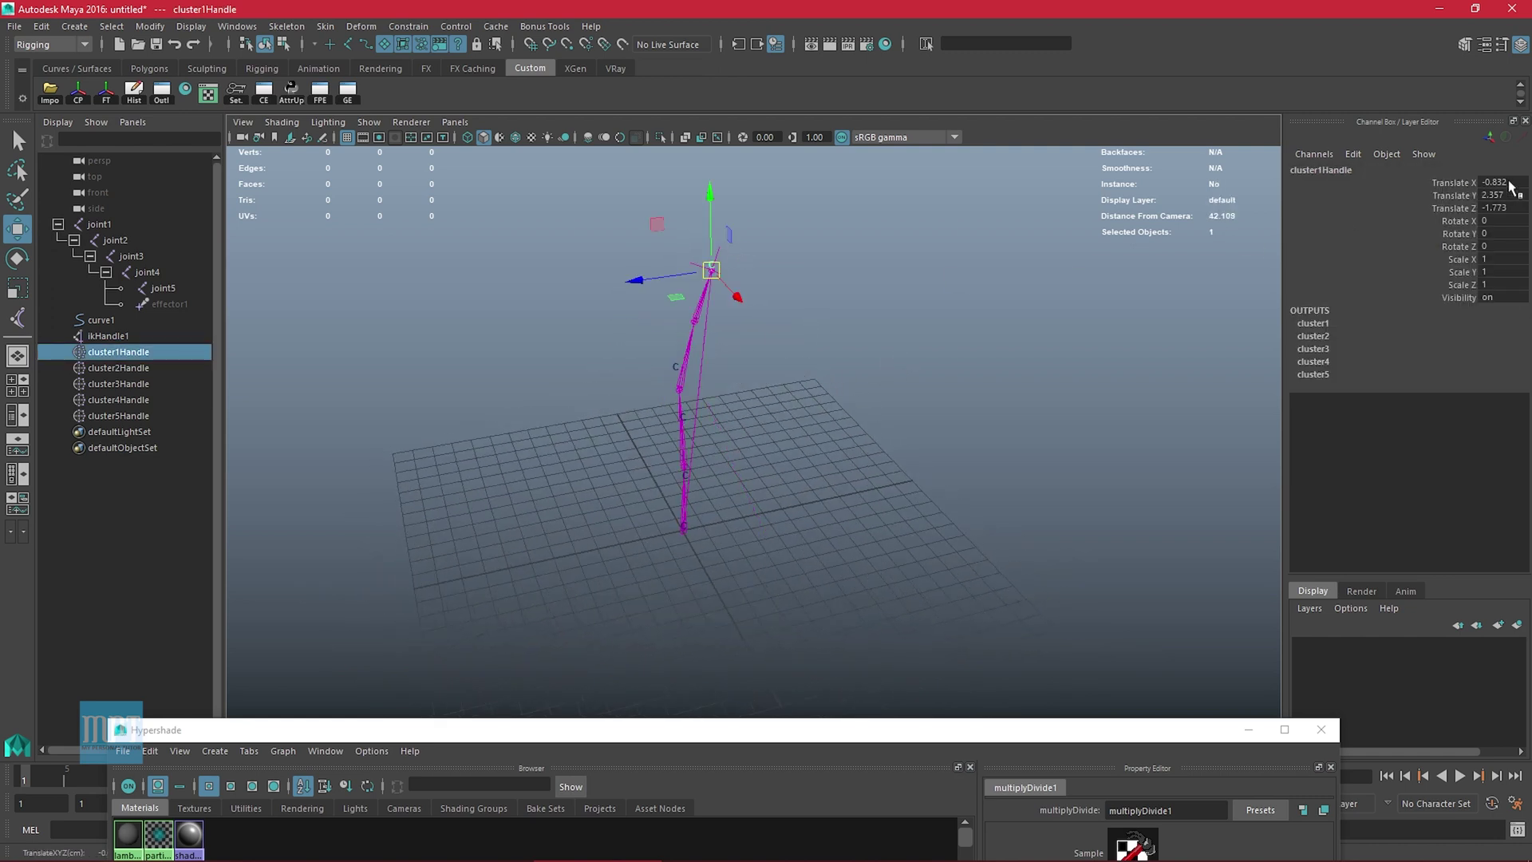
Reset cluster1Handle's Translate X, Y and Z to 0
{"action": "left_click_drag", "start_coordinate": [1509, 183], "coordinate": [1509, 209]}
{"action": "type", "text": "0"}
{"action": "key", "text": "Return"}
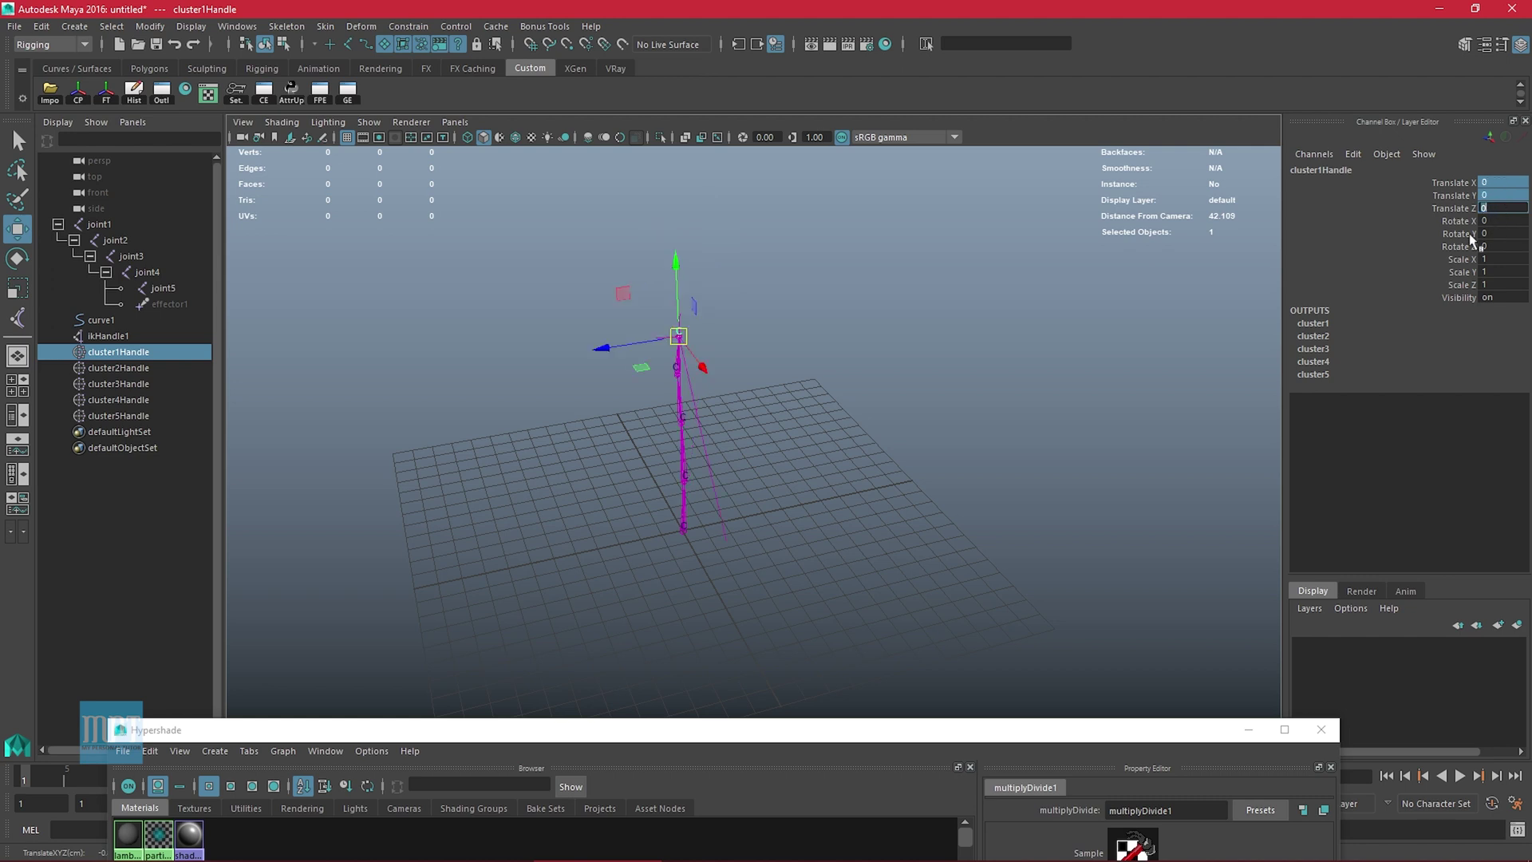
Create a NURBS circle at the origin around the base of the joint chain, deleting the duplicate circle
{"action": "left_click", "coordinate": [836, 366]}
{"action": "scroll", "coordinate": [749, 437], "scroll_direction": "up", "scroll_amount": 4}
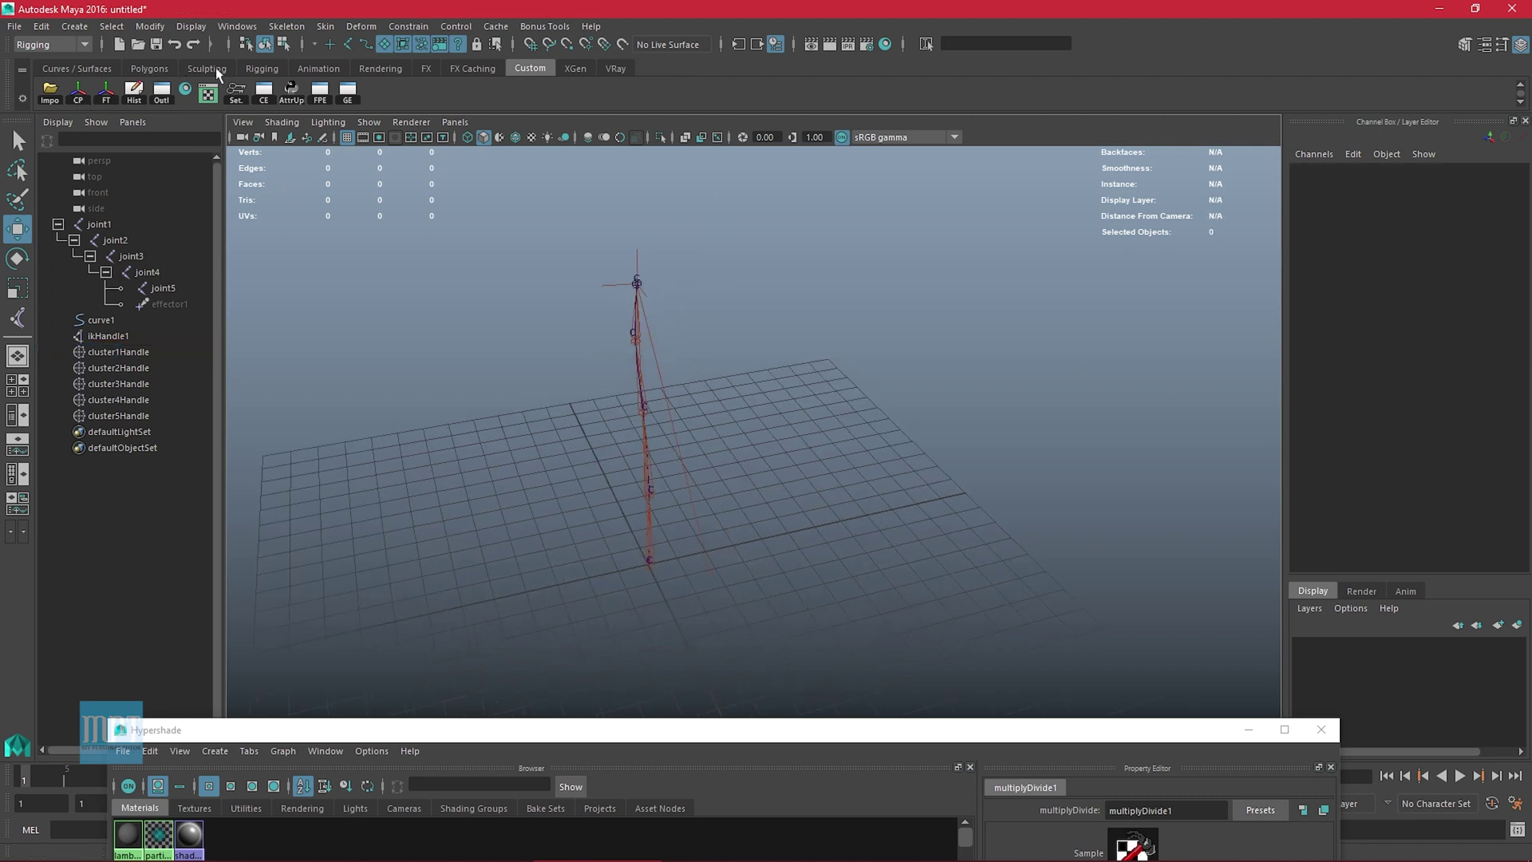
{"action": "left_click", "coordinate": [77, 68]}
{"action": "left_click", "coordinate": [52, 97]}
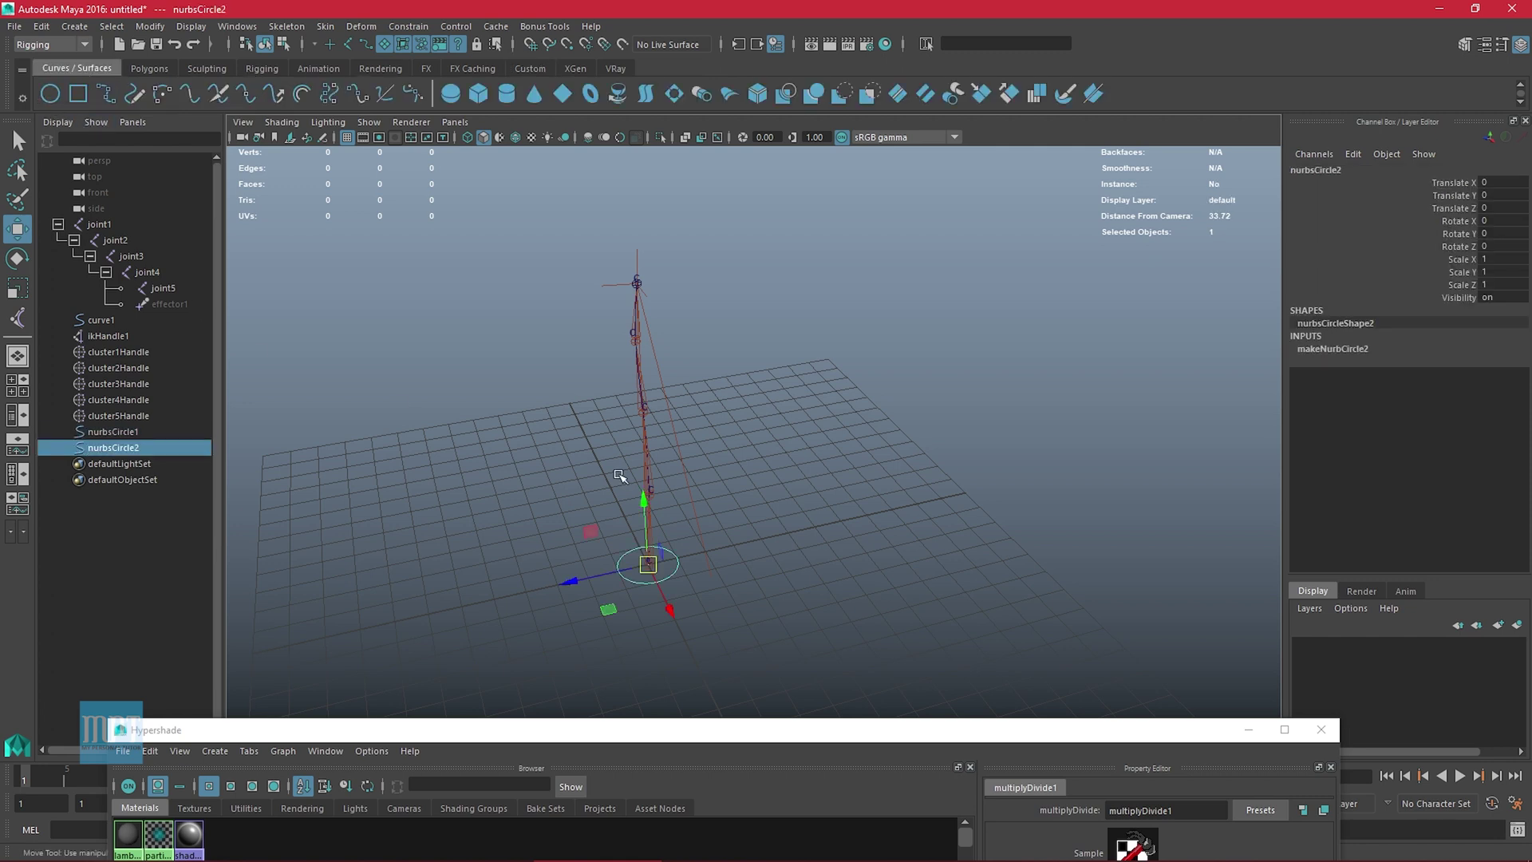
{"action": "key", "text": "Delete"}
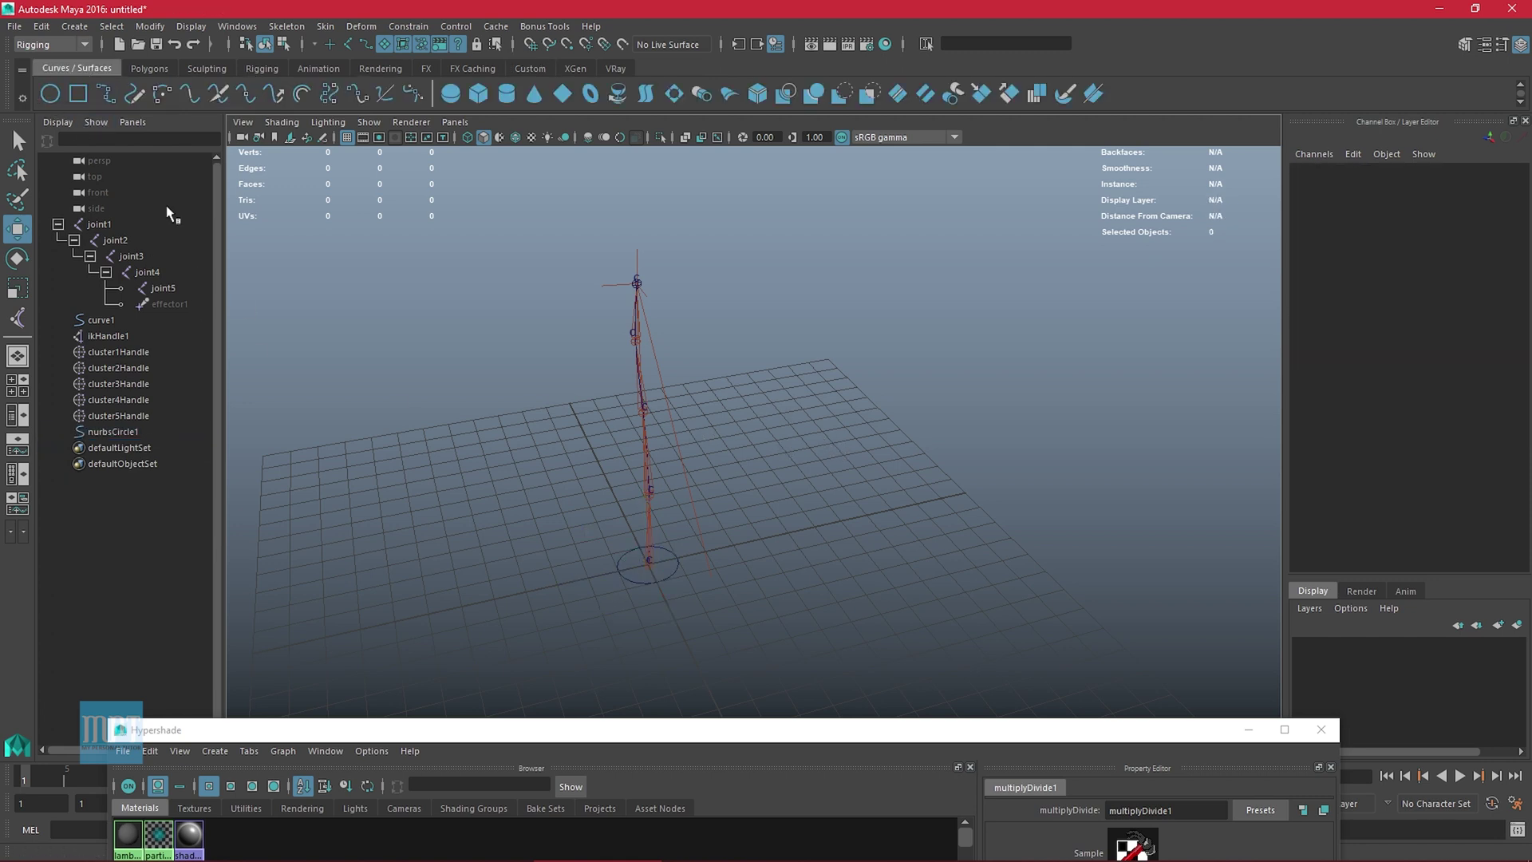
Rename the circle as master_ctrl and delete its construction history
{"action": "double_click", "coordinate": [116, 433]}
{"action": "type", "text": "m"}
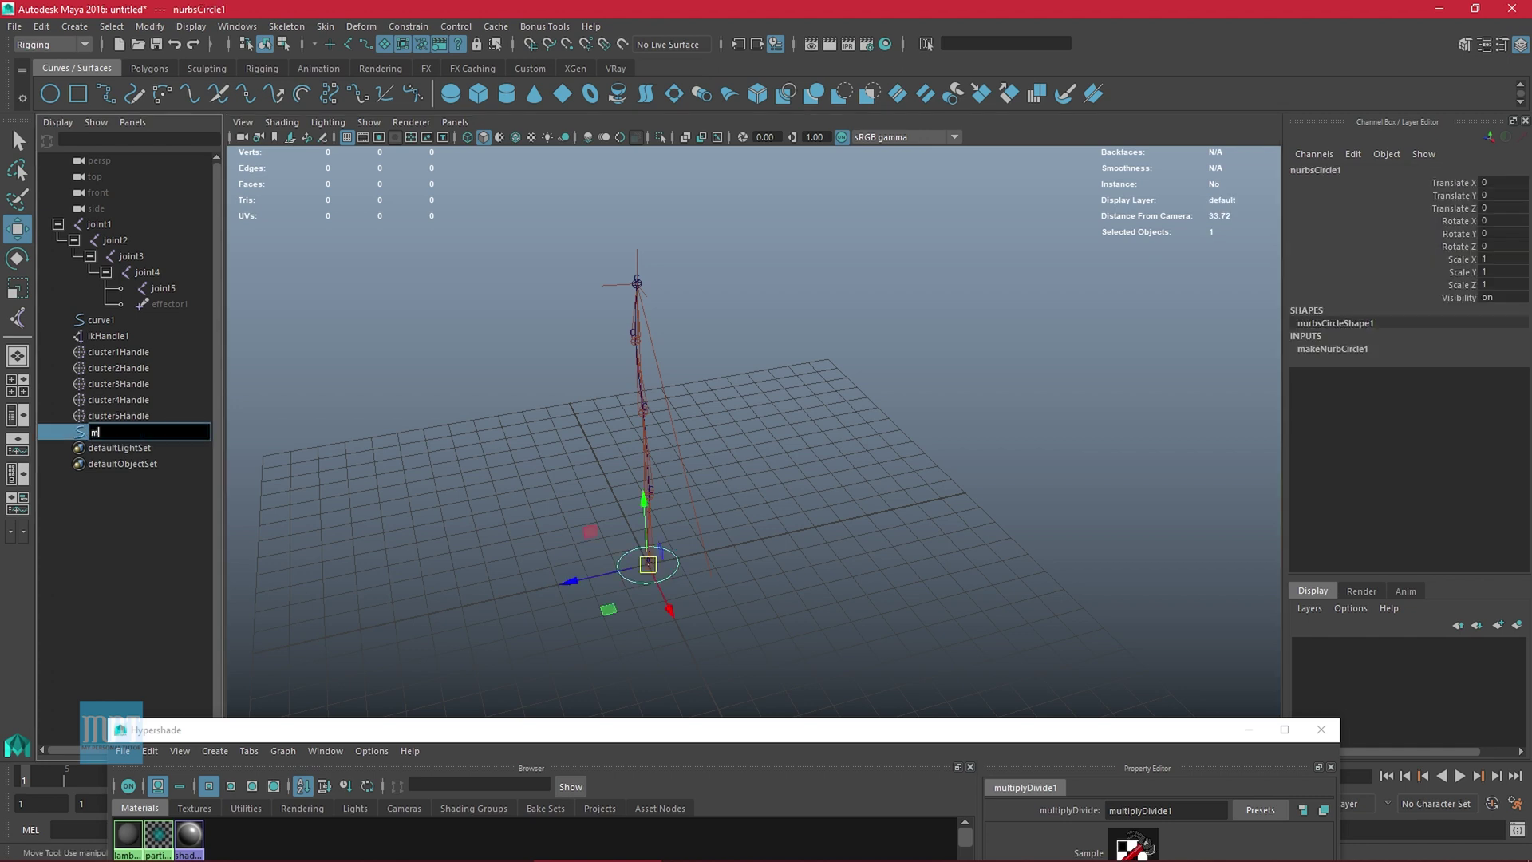
{"action": "type", "text": "aster ctrl"}
{"action": "key", "text": "Return"}
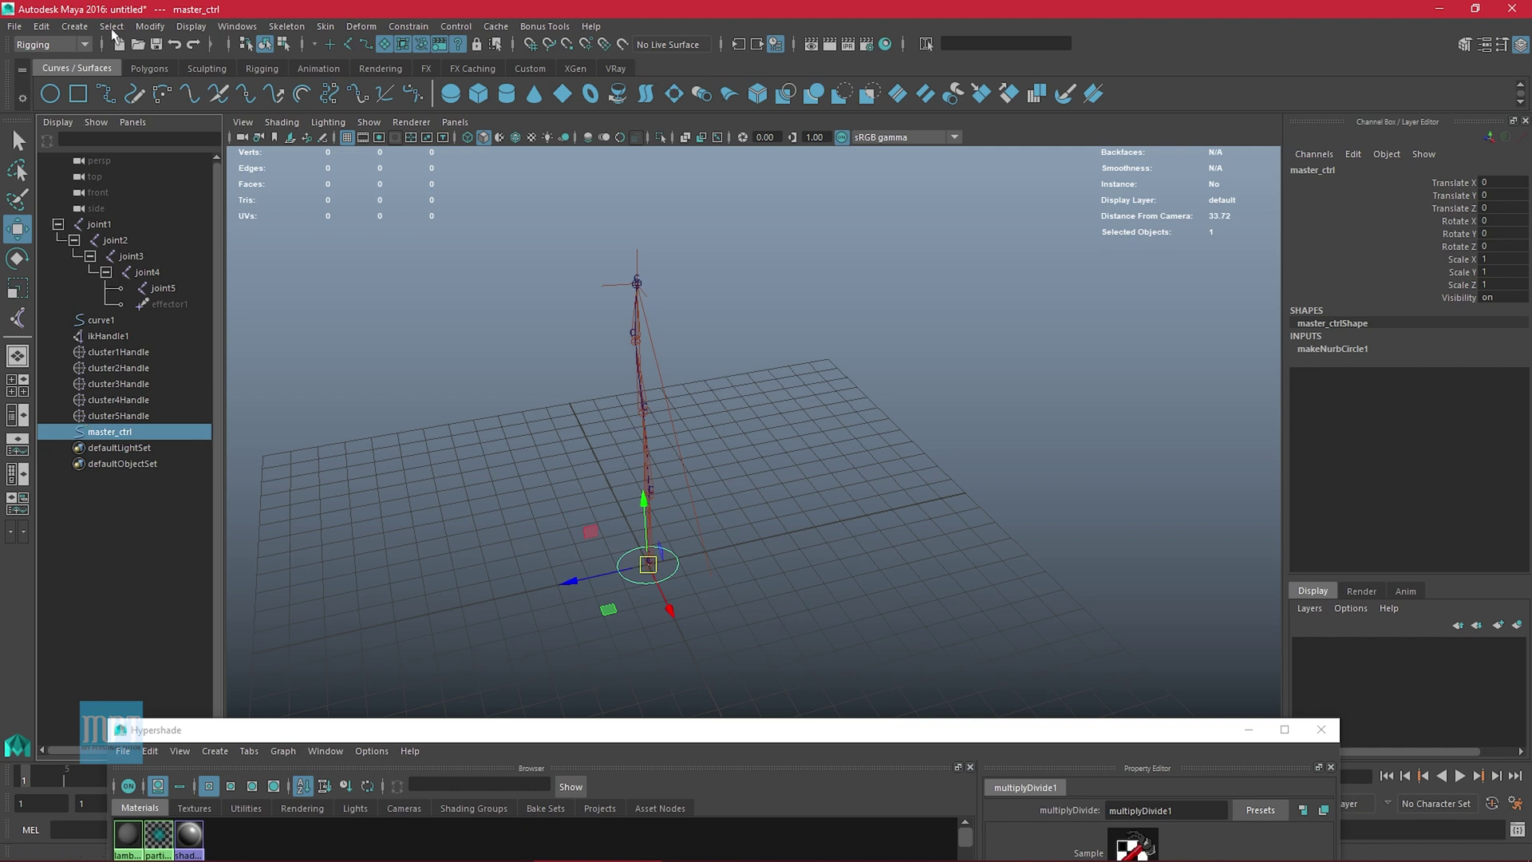
{"action": "left_click", "coordinate": [530, 68]}
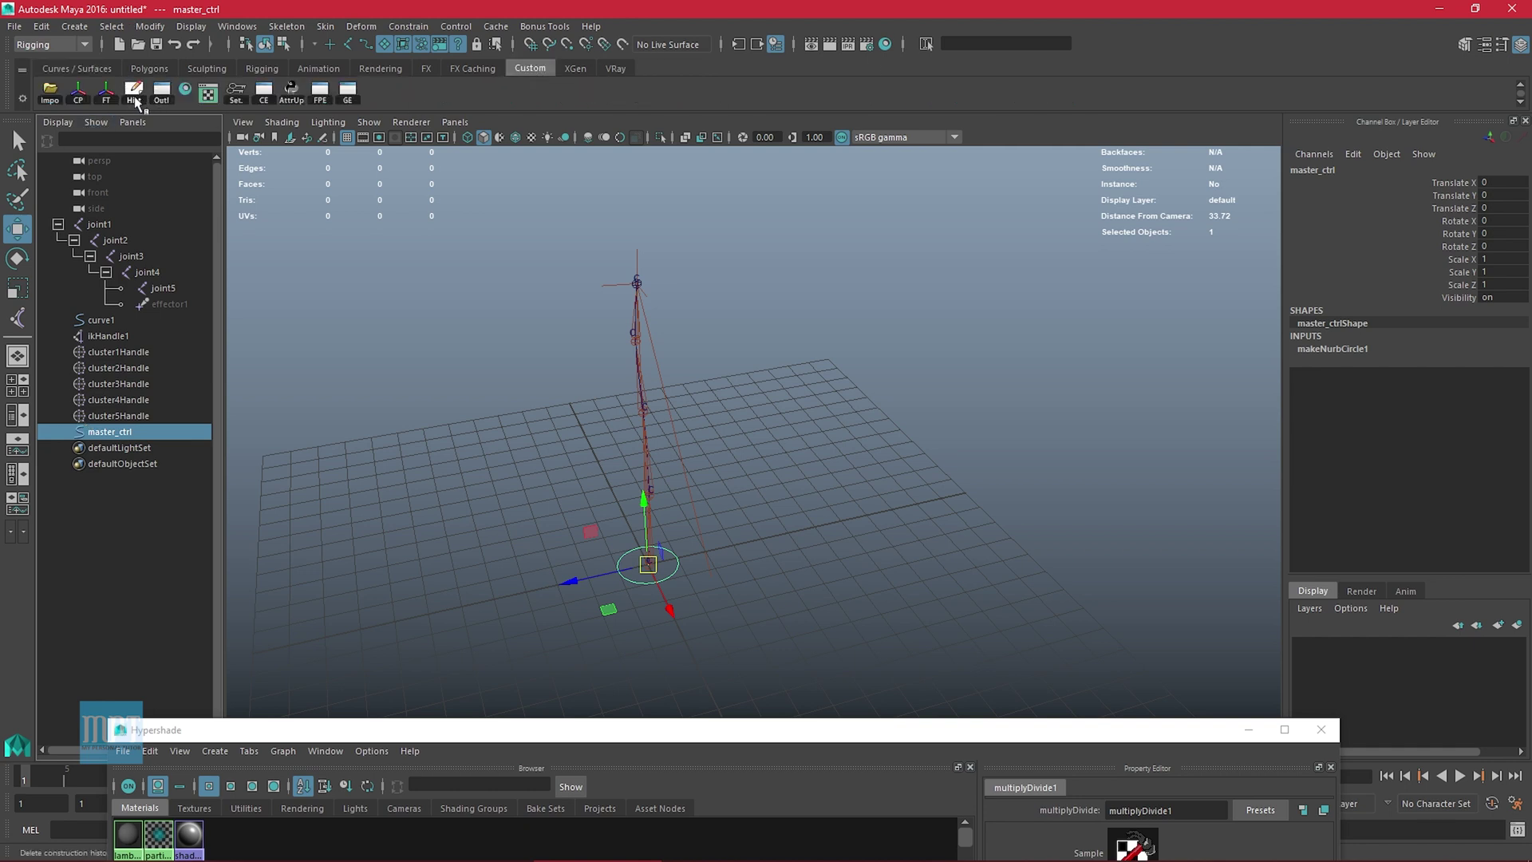
{"action": "left_click", "coordinate": [136, 100]}
Group cluster1Handle through cluster5Handle and name the group cluster_grp
{"action": "left_click_drag", "start_coordinate": [766, 609], "coordinate": [621, 572], "text": "alt"}
{"action": "right_click_drag", "start_coordinate": [621, 572], "coordinate": [652, 617], "text": "alt"}
{"action": "mouse_move", "coordinate": [651, 617]}
{"action": "left_mouse_down", "text": "alt"}
{"action": "mouse_move", "coordinate": [656, 599]}
{"action": "mouse_move", "coordinate": [636, 600]}
{"action": "left_mouse_up", "text": "alt"}
{"action": "middle_click_drag", "start_coordinate": [620, 576], "coordinate": [575, 553], "text": "alt"}
{"action": "right_click_drag", "start_coordinate": [575, 552], "coordinate": [558, 570], "text": "alt"}
{"action": "mouse_move", "coordinate": [558, 569]}
{"action": "left_mouse_down", "text": "alt"}
{"action": "mouse_move", "coordinate": [571, 561]}
{"action": "mouse_move", "coordinate": [545, 550]}
{"action": "left_mouse_up", "text": "alt"}
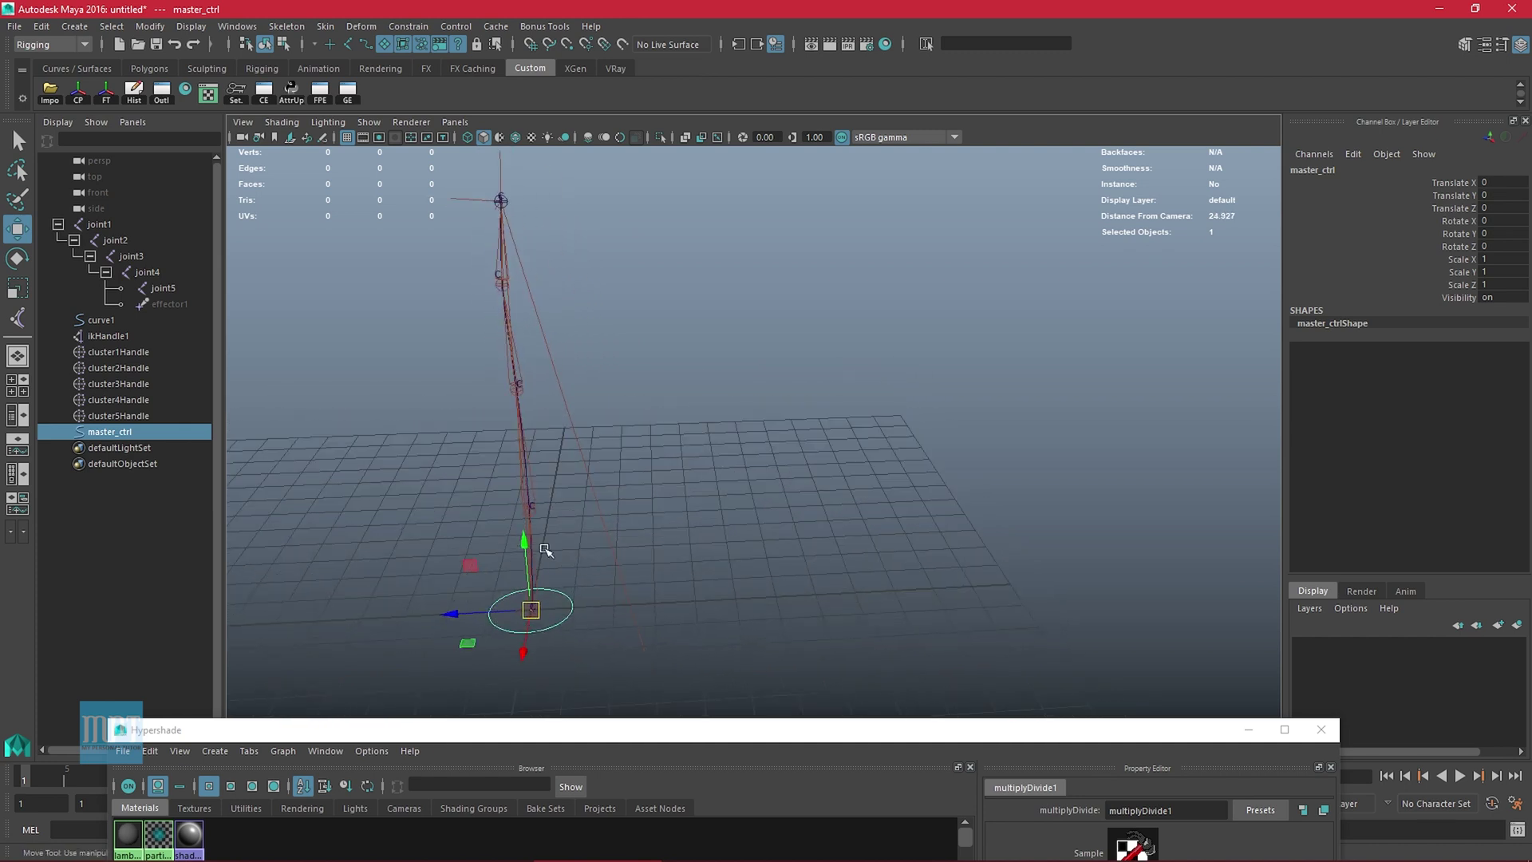
{"action": "left_click", "coordinate": [119, 352]}
{"action": "left_click", "coordinate": [126, 413], "text": "shift"}
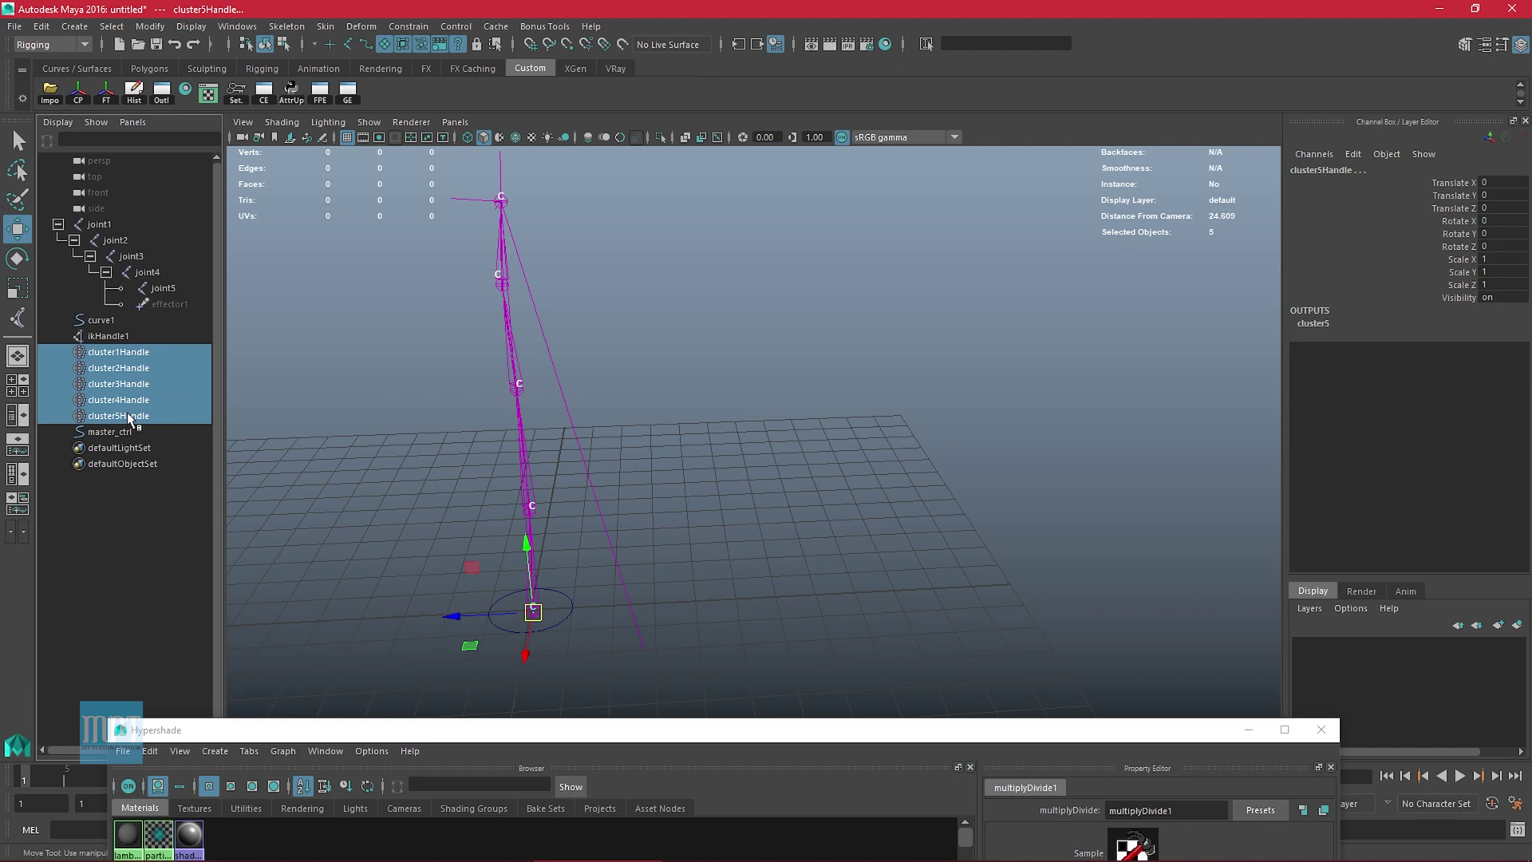
{"action": "key", "text": "ctrl+g"}
{"action": "double_click", "coordinate": [112, 369]}
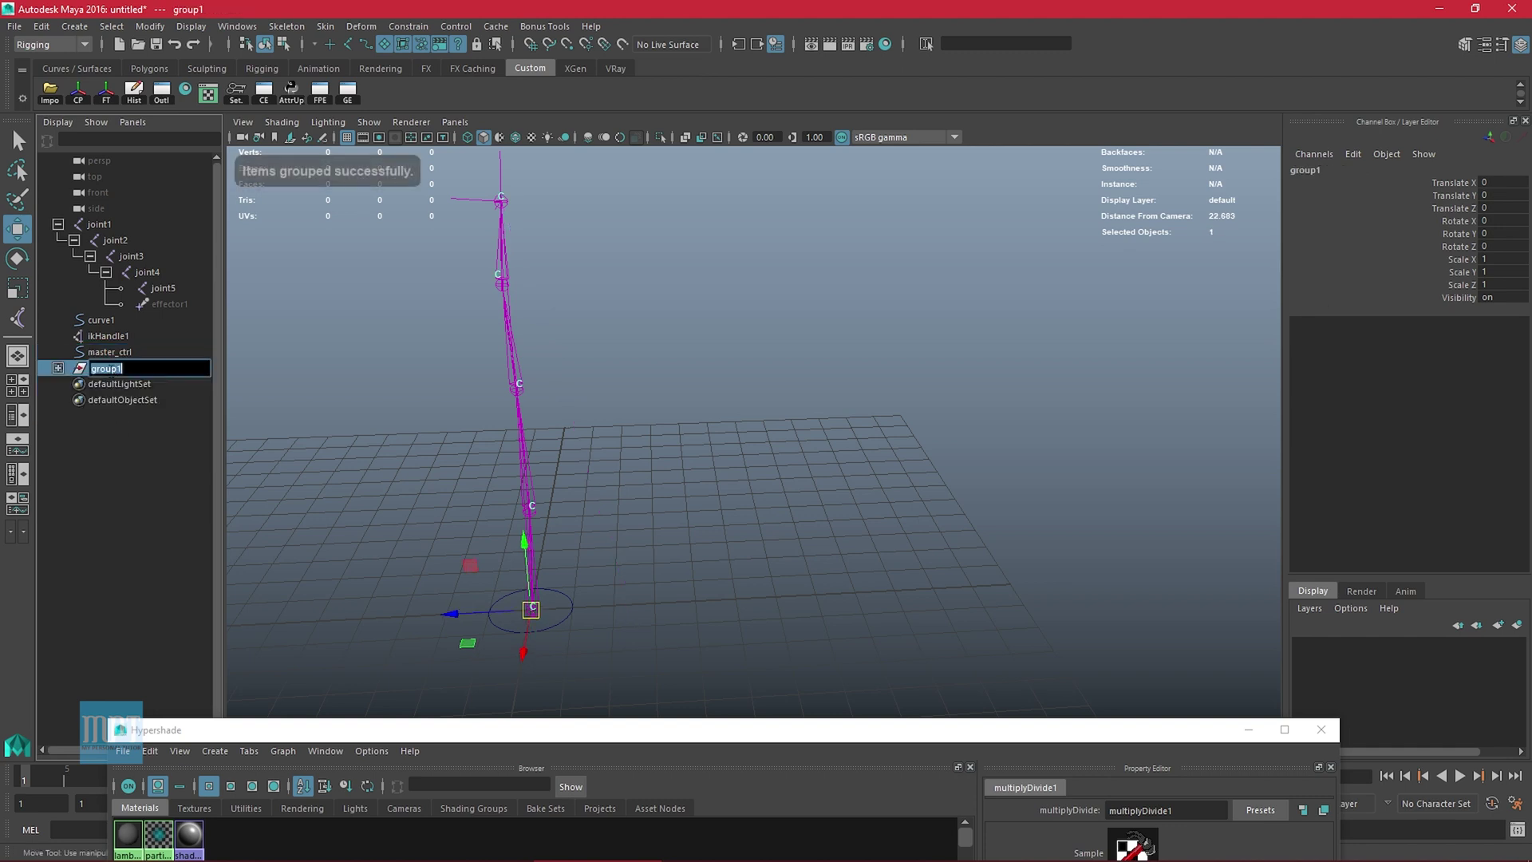
{"action": "type", "text": "cluster_grp"}
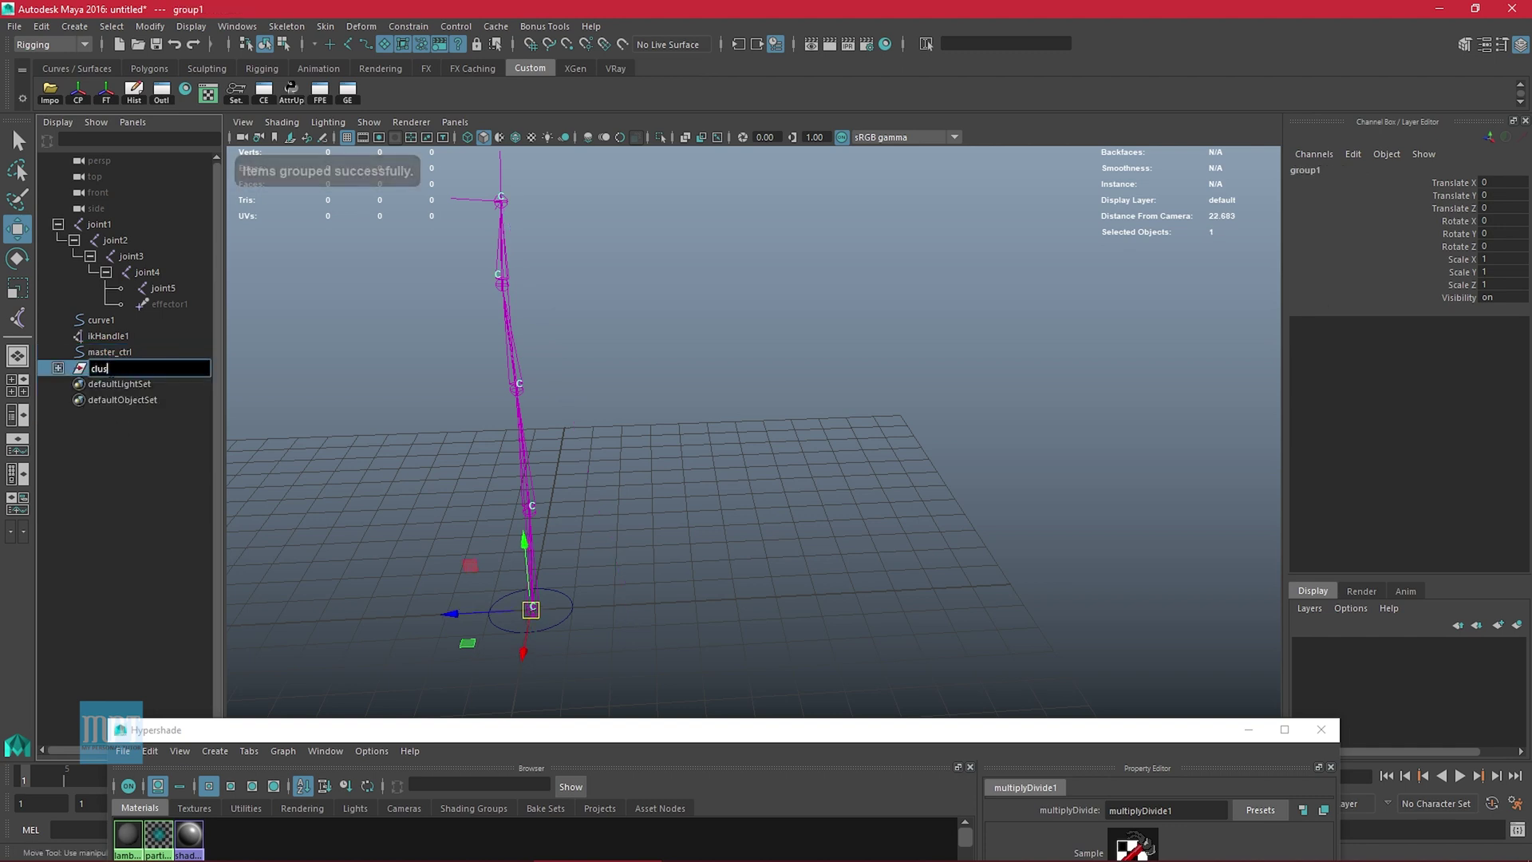
{"action": "key", "text": "Return"}
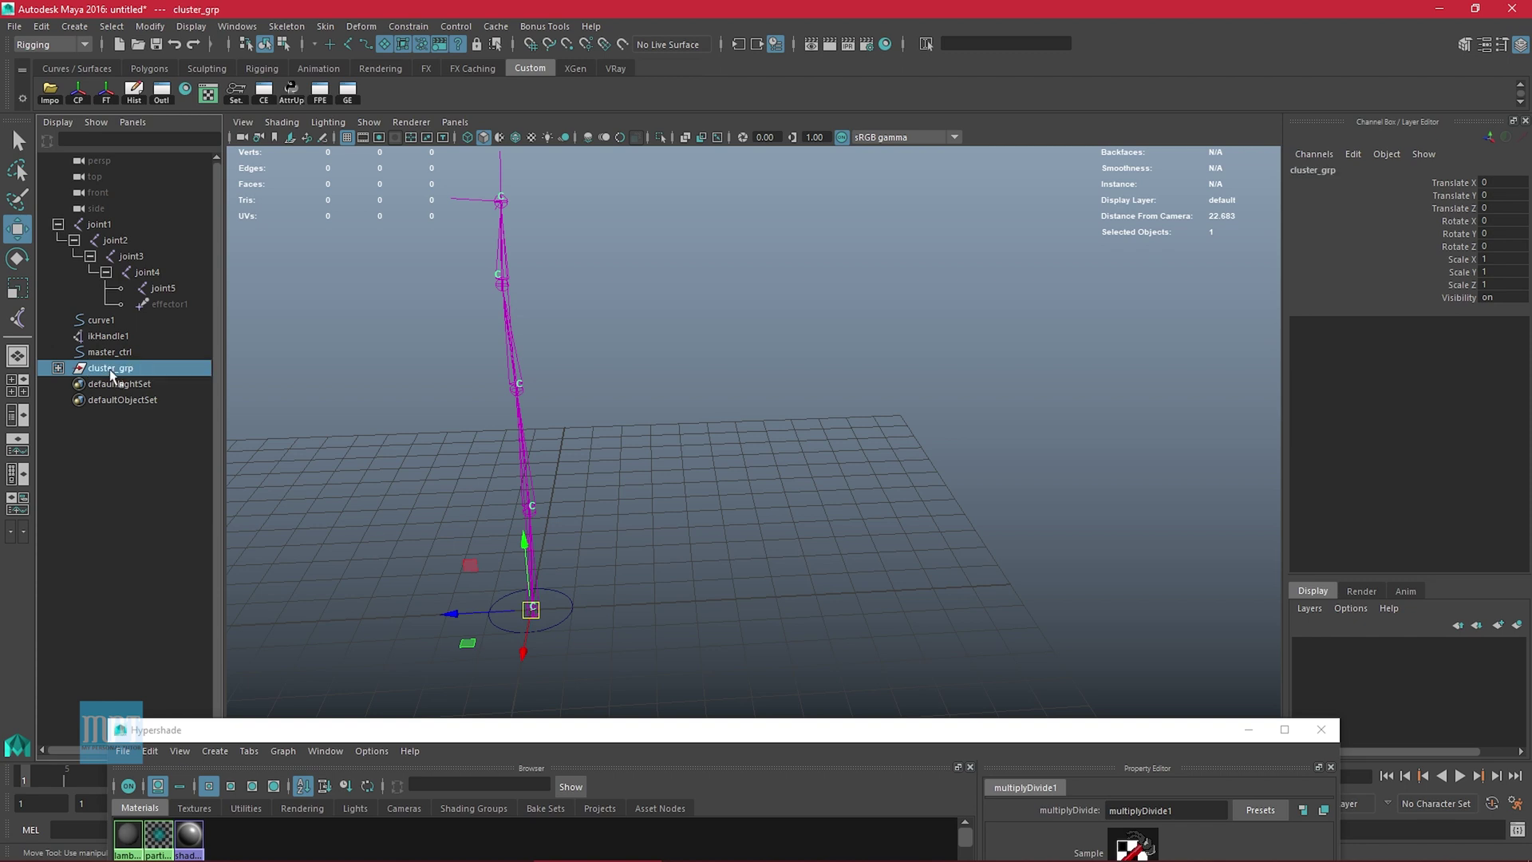
Rename ikHandle1 as ik_grp
{"action": "double_click", "coordinate": [111, 336]}
{"action": "type", "text": "i"}
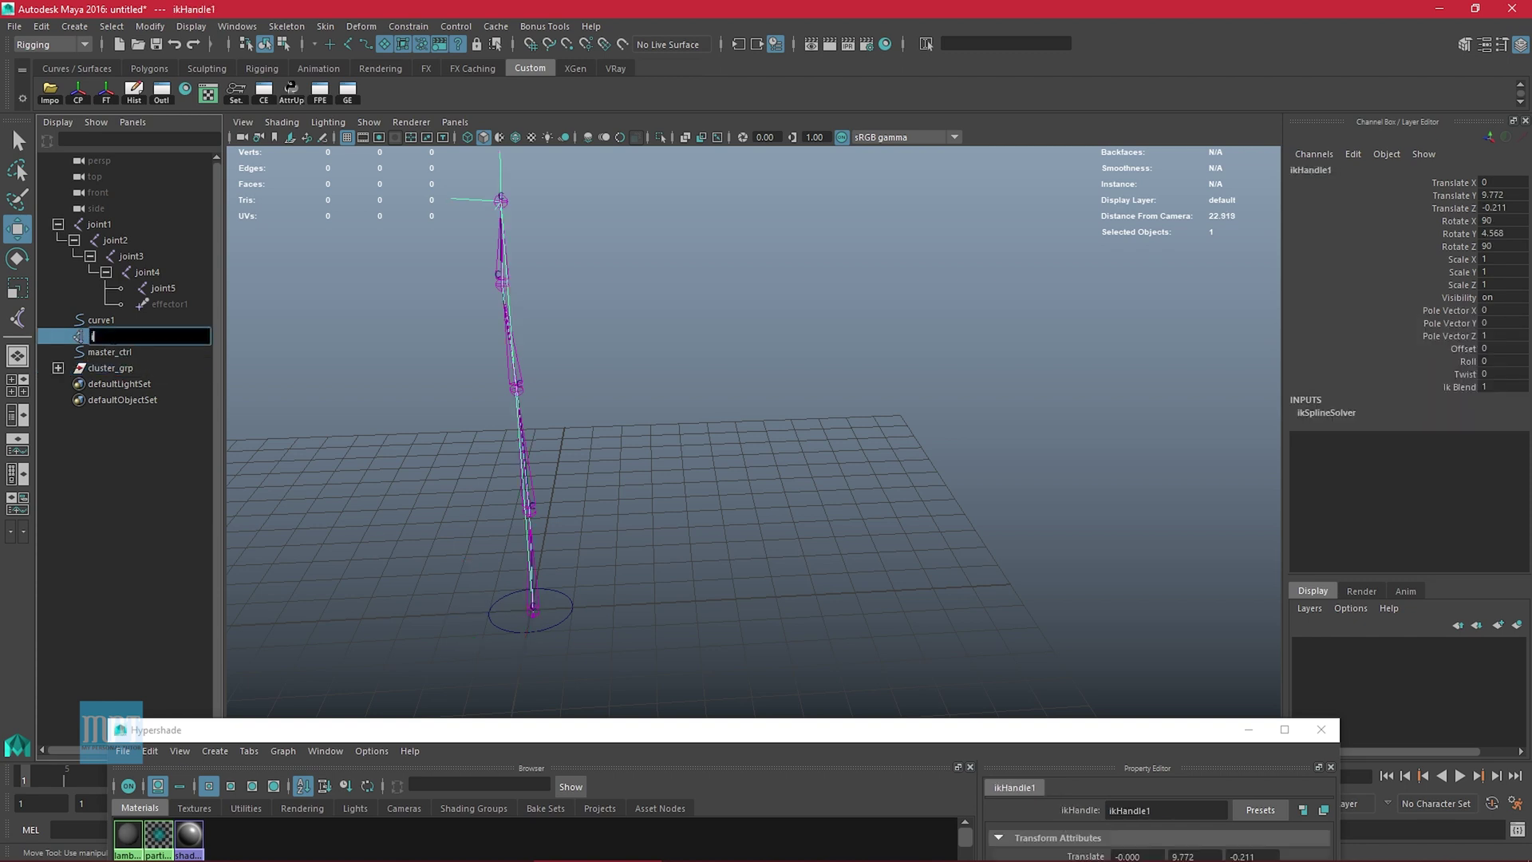
{"action": "type", "text": "k_grp"}
{"action": "key", "text": "Return"}
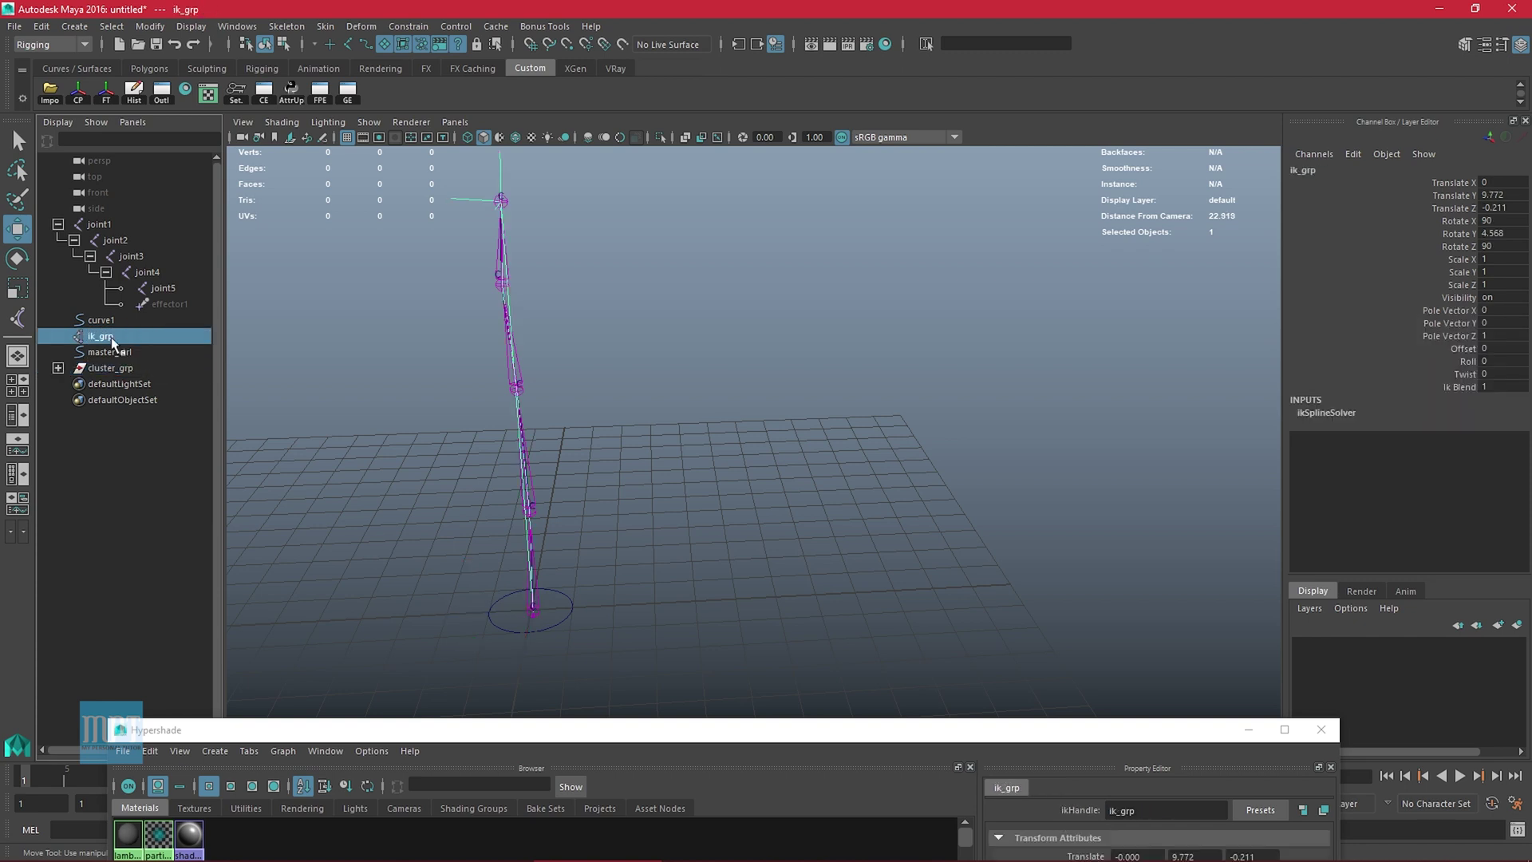
Group the joint1 hierarchy and name the group joint_grp
{"action": "left_click", "coordinate": [57, 224]}
{"action": "left_click", "coordinate": [99, 226]}
{"action": "key", "text": "ctrl+g"}
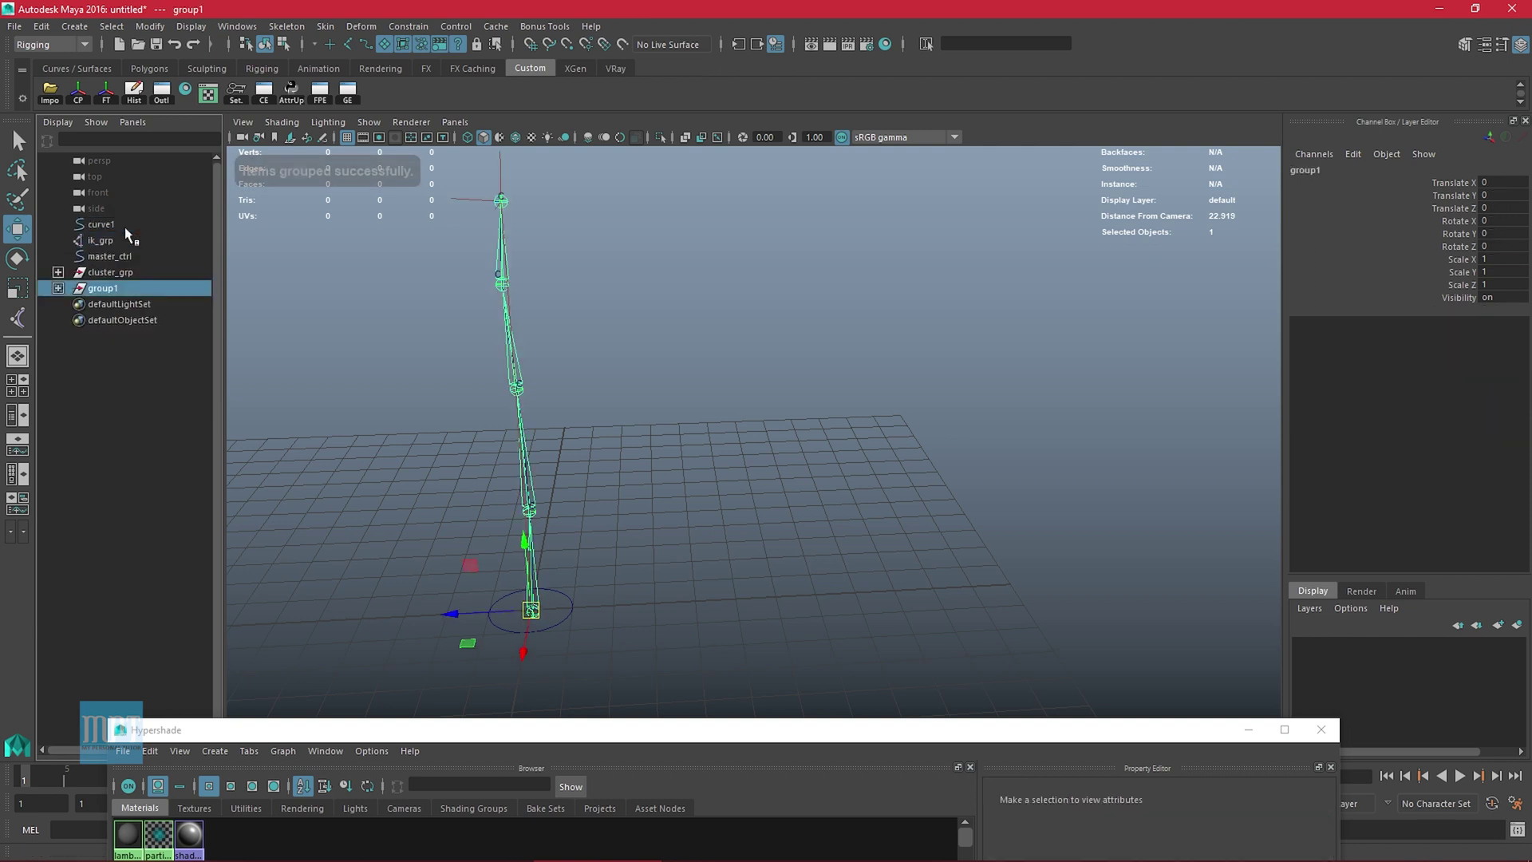
{"action": "double_click", "coordinate": [104, 288]}
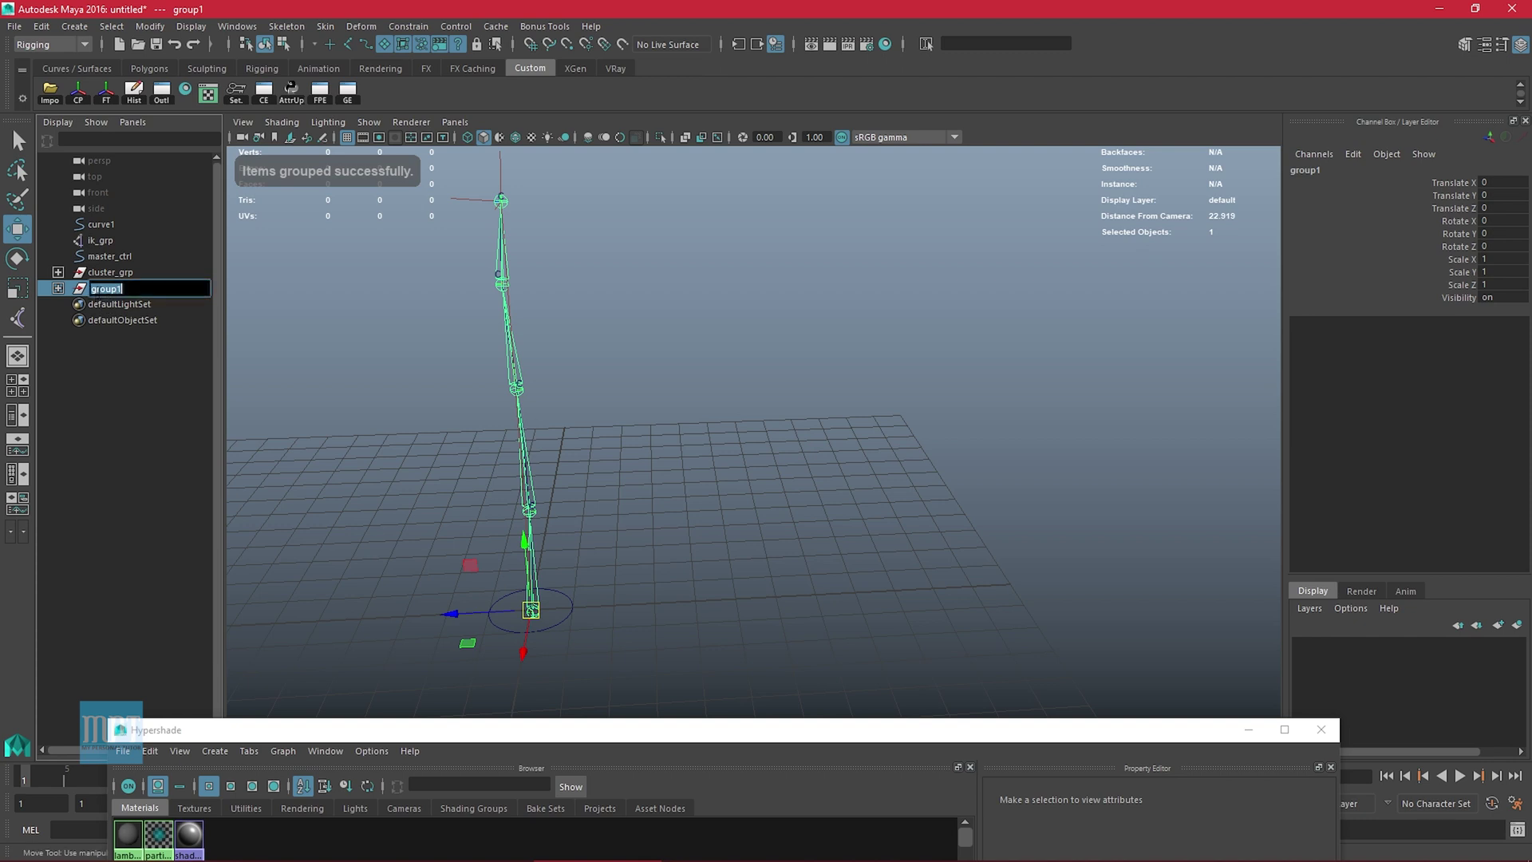
{"action": "type", "text": "joint"}
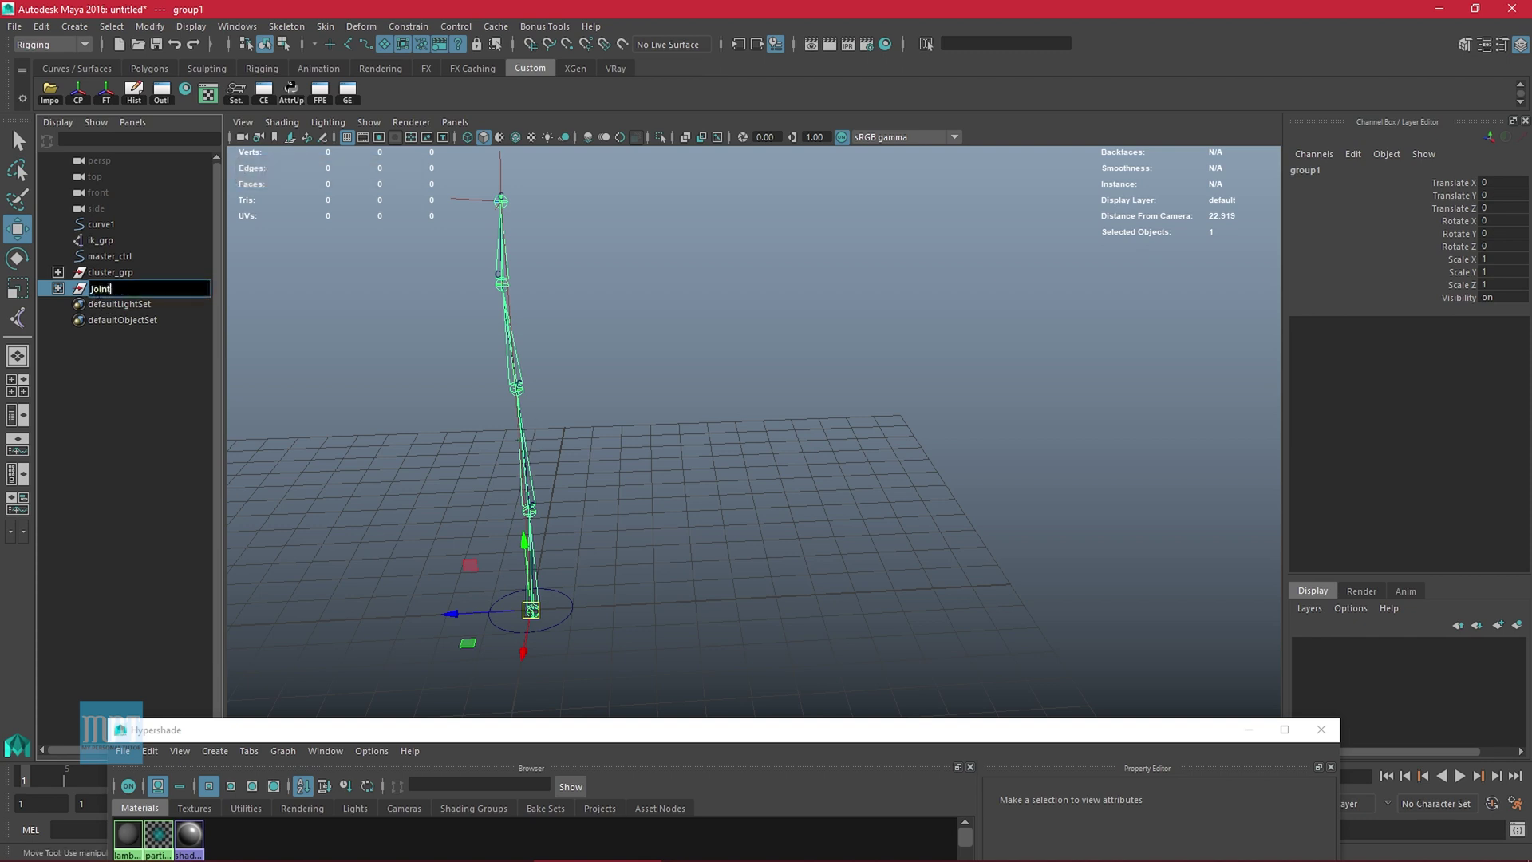
{"action": "type", "text": "_grp"}
{"action": "key", "text": "Return"}
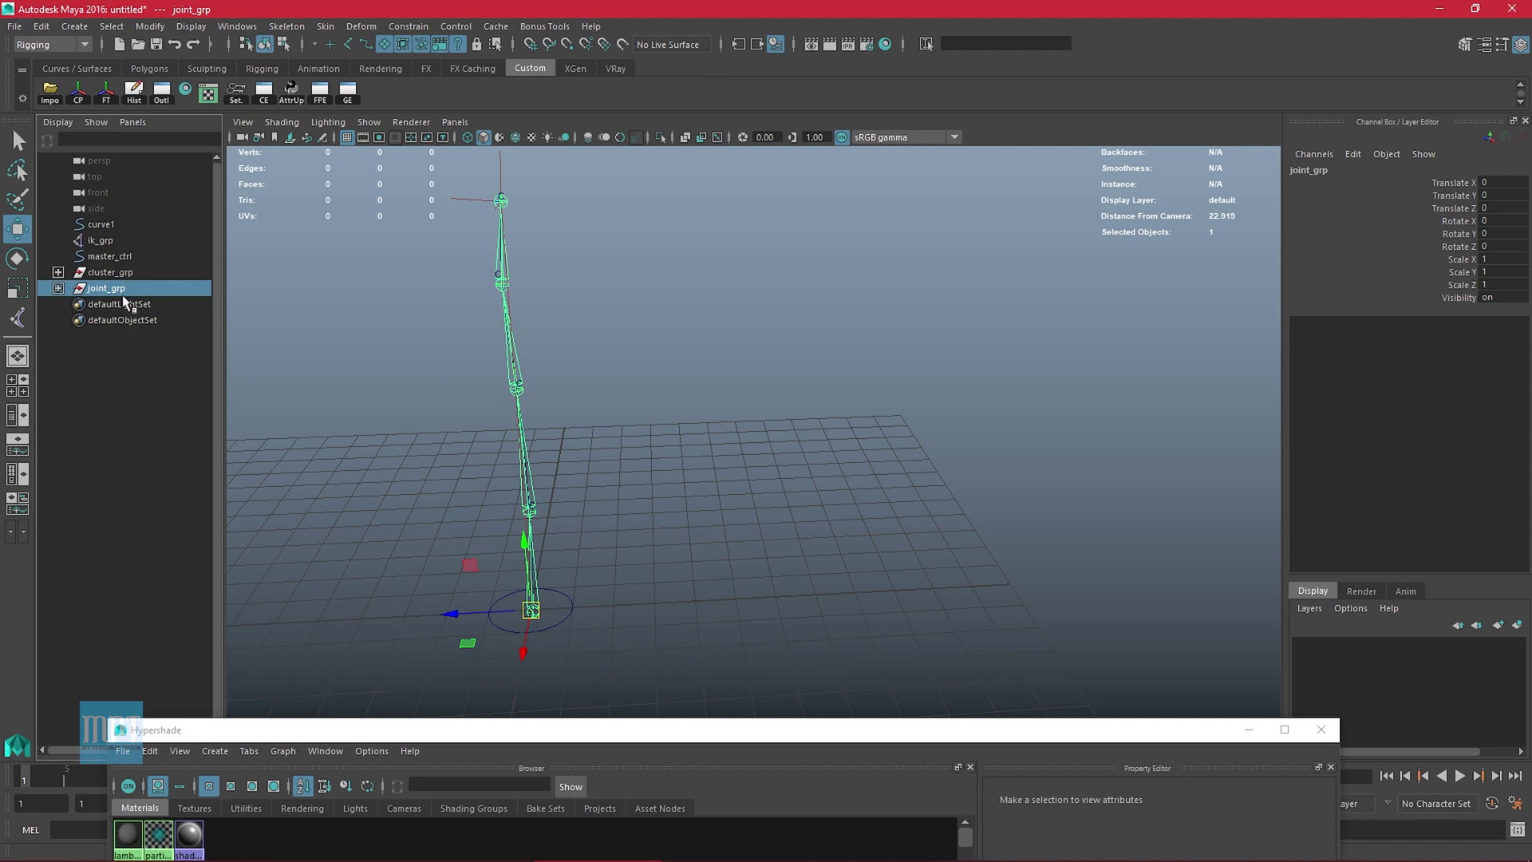
Parent curve1 under joint_grp and collapse the group in the outliner
{"action": "left_click", "coordinate": [56, 289]}
{"action": "left_click", "coordinate": [102, 227]}
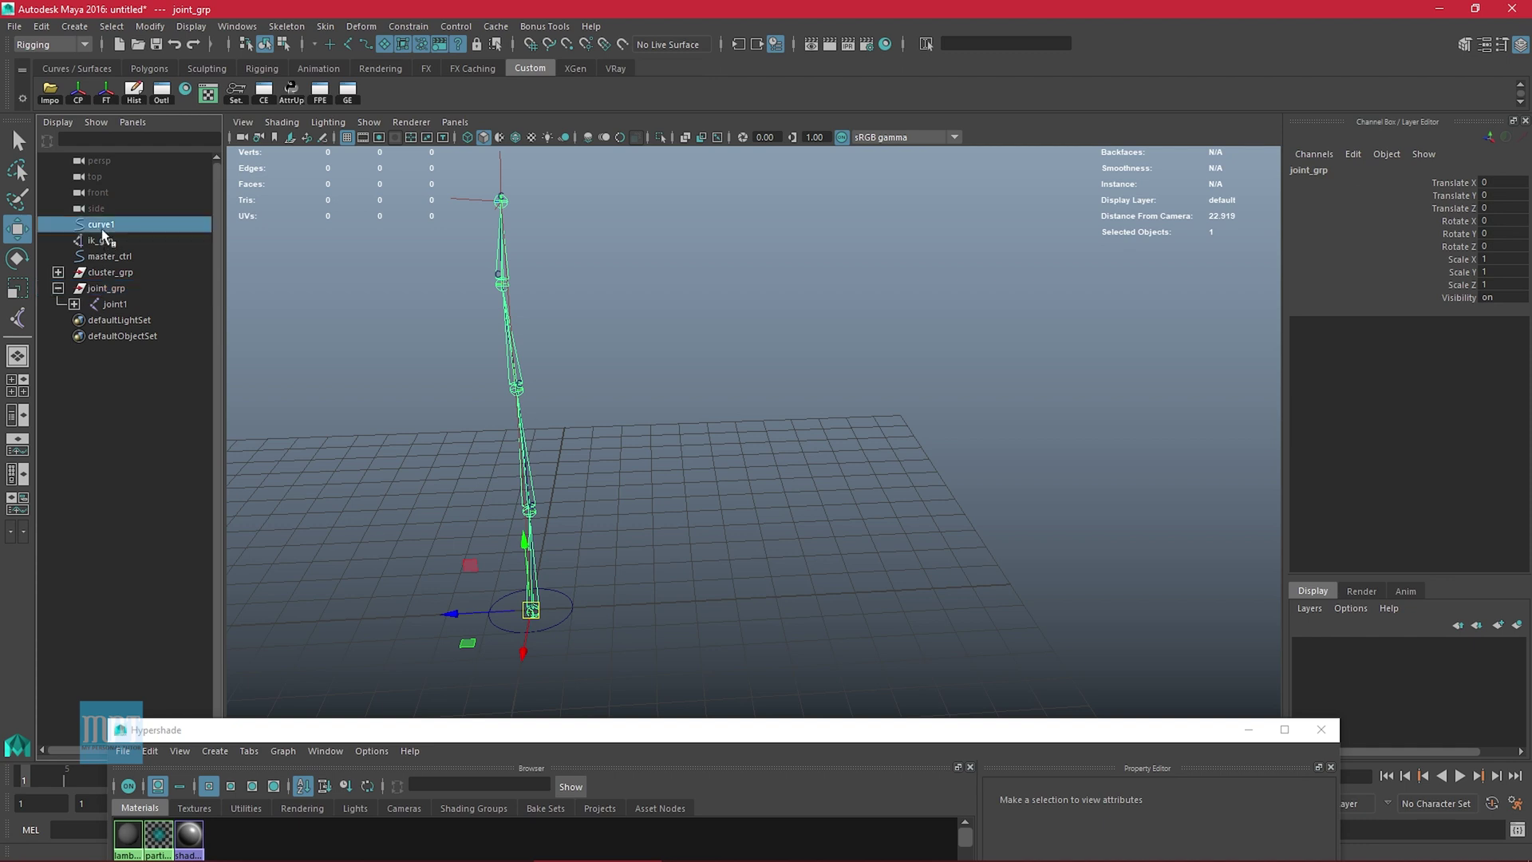
{"action": "middle_click_drag", "start_coordinate": [103, 226], "coordinate": [116, 288]}
{"action": "left_click", "coordinate": [96, 272]}
{"action": "left_click", "coordinate": [58, 272]}
Group the ik_grp handle into a new group and rename the handle inside it as spline_ik
{"action": "left_click", "coordinate": [102, 227]}
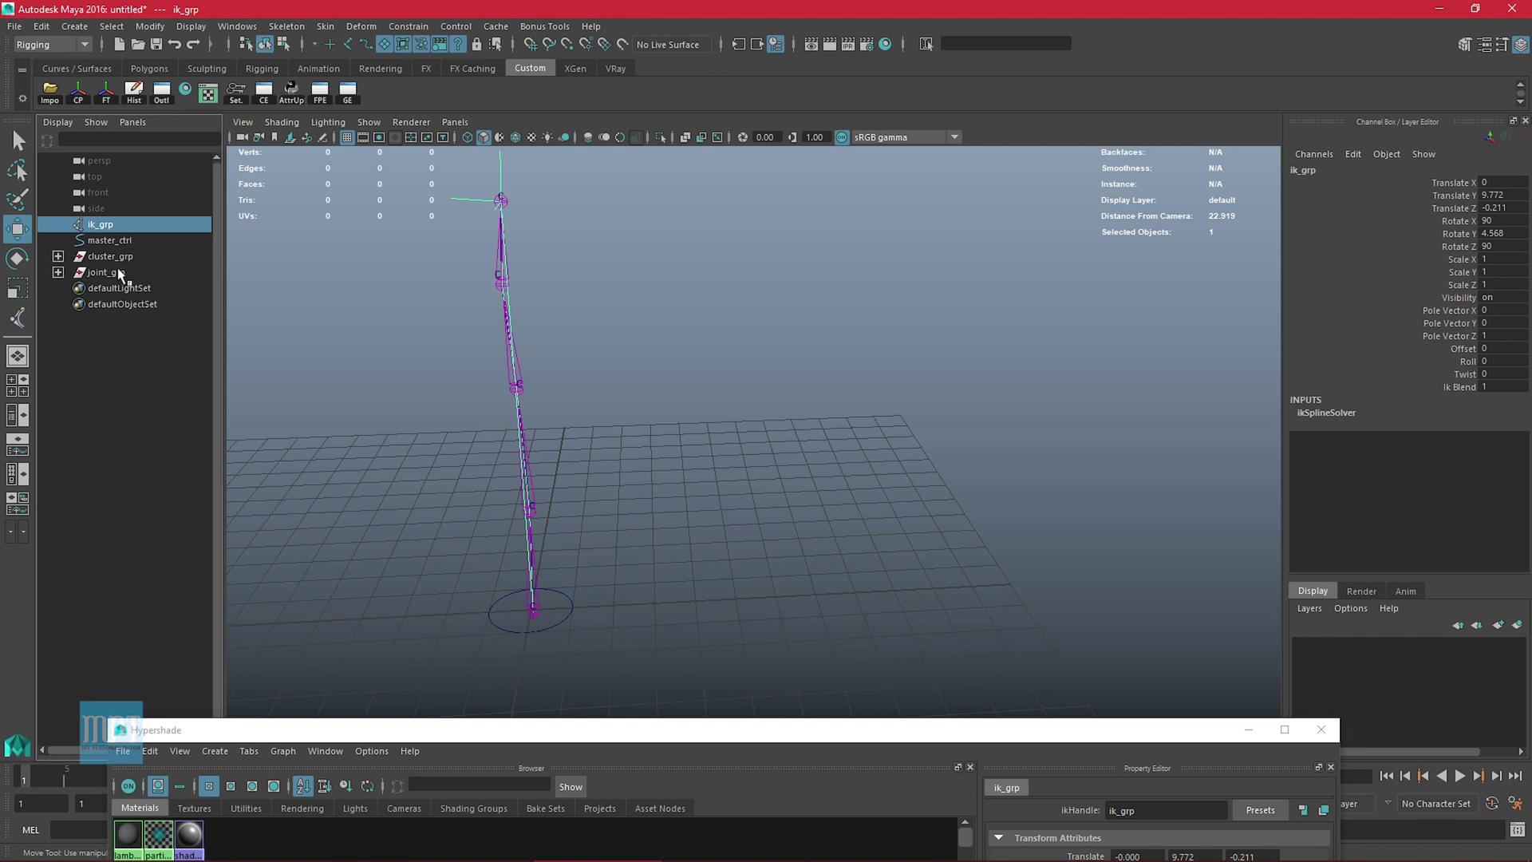
{"action": "key", "text": "ctrl+g"}
{"action": "left_click", "coordinate": [59, 272]}
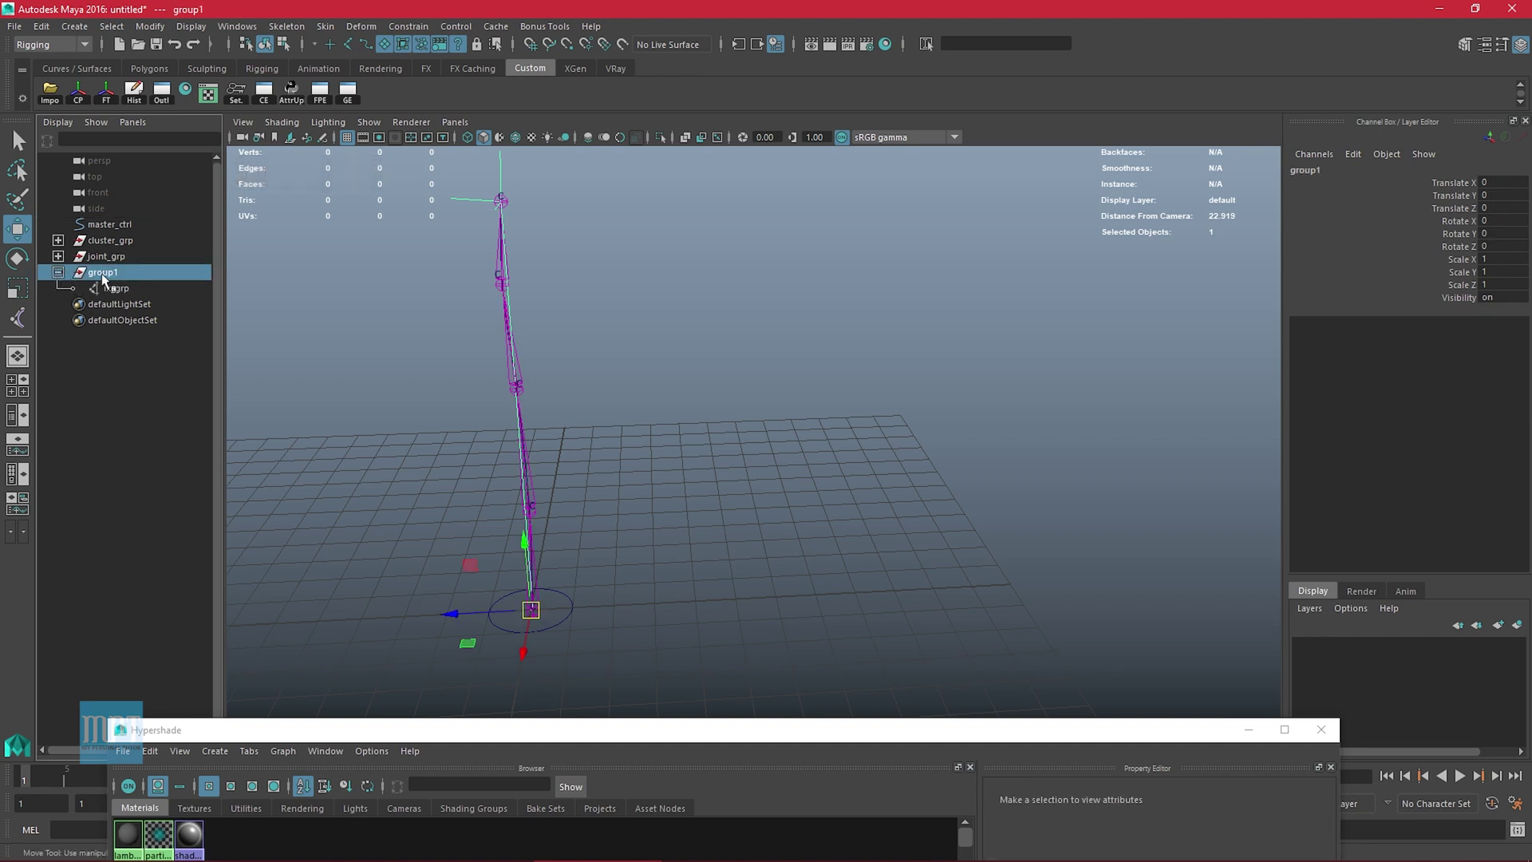
{"action": "double_click", "coordinate": [102, 274]}
{"action": "double_click", "coordinate": [116, 290]}
{"action": "type", "text": "spline"}
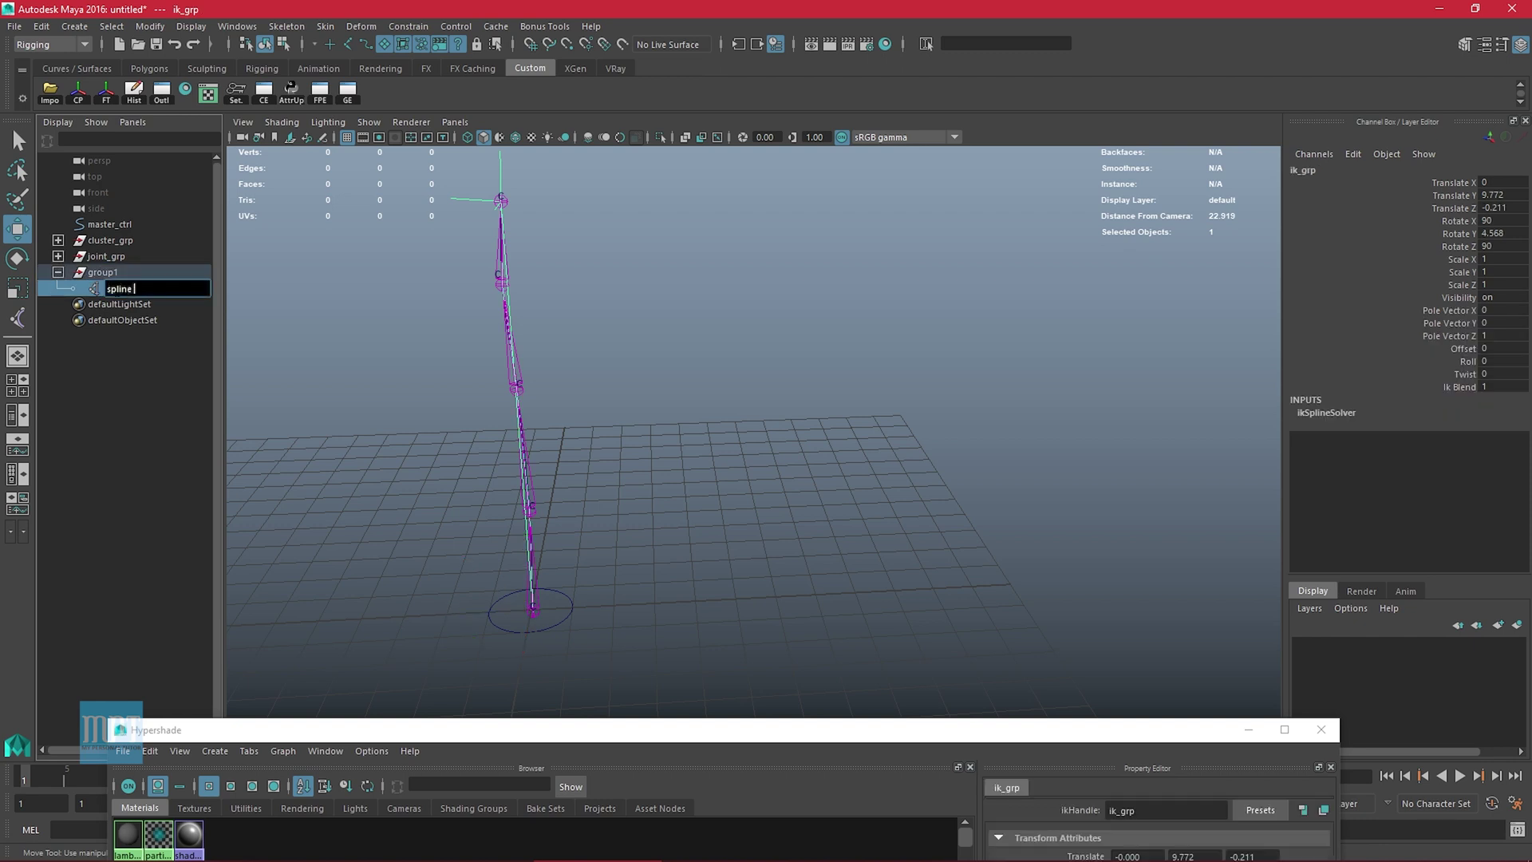
{"action": "type", "text": "_ik"}
{"action": "key", "text": "Return"}
Rename the new group containing spline_ik as ik_grp and collapse it in the outliner
{"action": "double_click", "coordinate": [105, 273]}
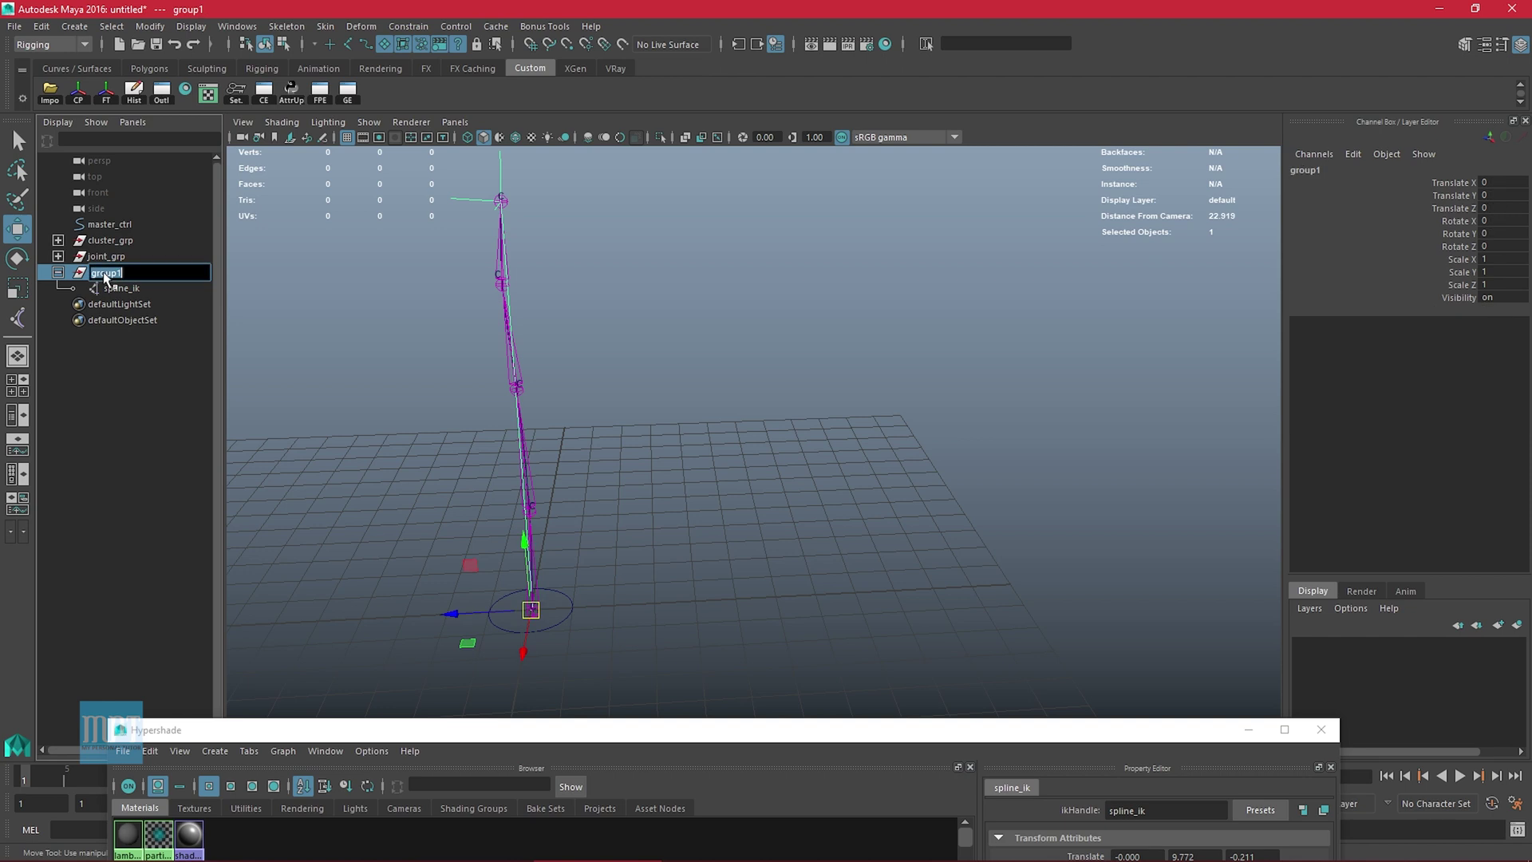
{"action": "type", "text": "ik_grp"}
{"action": "key", "text": "Return"}
{"action": "left_click", "coordinate": [57, 273]}
{"action": "left_click", "coordinate": [135, 360]}
Parent cluster_grp under master_ctrl and expand master_ctrl in the outliner
{"action": "left_click", "coordinate": [114, 243]}
{"action": "left_click", "coordinate": [113, 227], "text": "ctrl"}
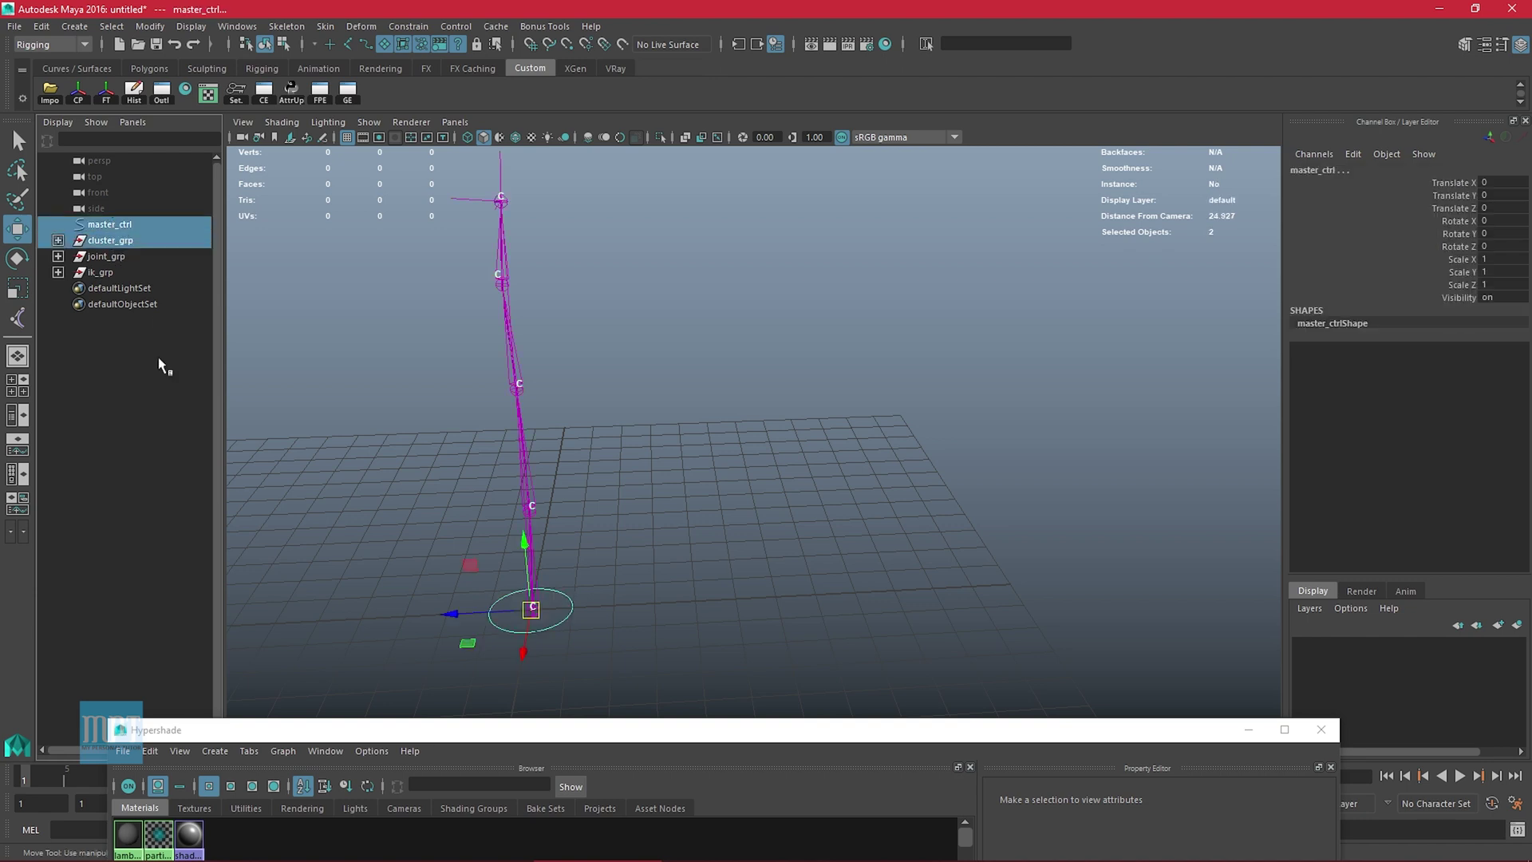
{"action": "key", "text": "p"}
{"action": "left_click", "coordinate": [57, 224]}
{"action": "left_click", "coordinate": [115, 334]}
Parent joint_grp and ik_grp under master_ctrl
{"action": "left_click", "coordinate": [116, 259]}
{"action": "left_click", "coordinate": [110, 232], "text": "ctrl"}
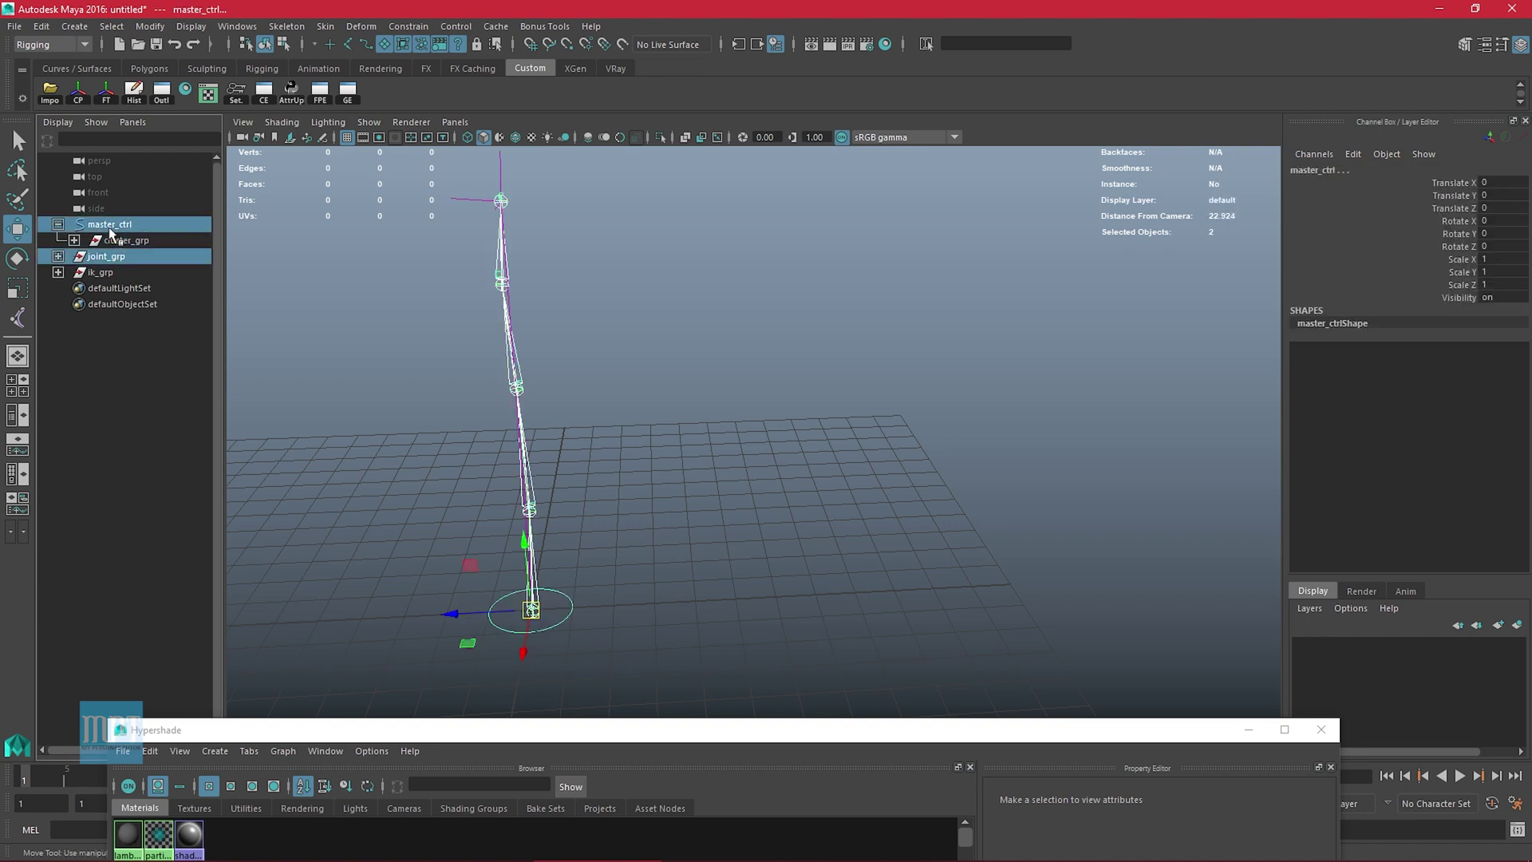
{"action": "key", "text": "p"}
{"action": "left_click", "coordinate": [106, 274]}
{"action": "left_click", "coordinate": [111, 231], "text": "ctrl"}
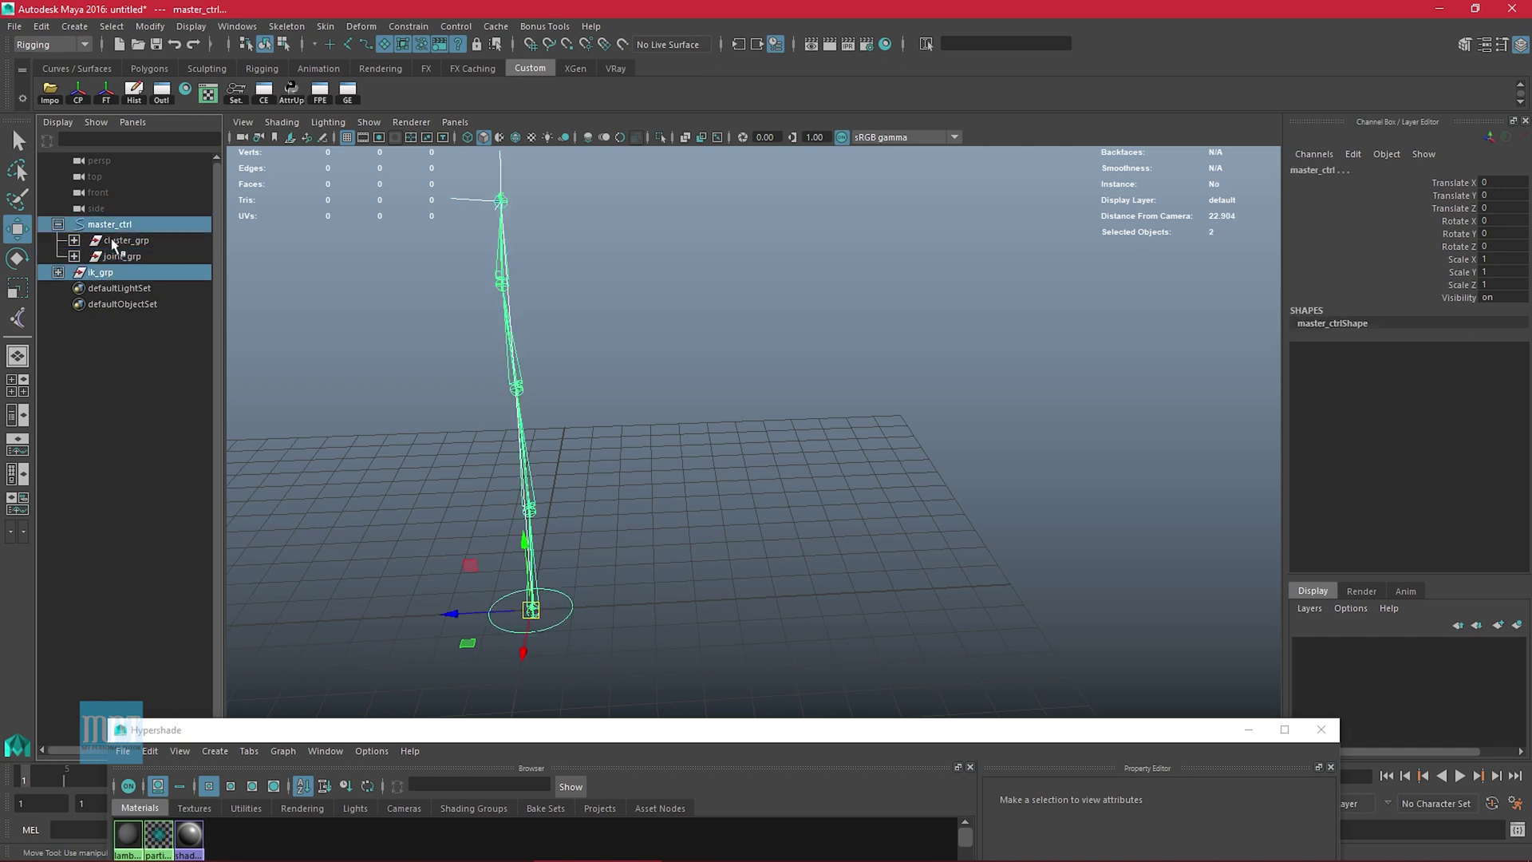
{"action": "key", "text": "p"}
Test the rig by moving master_ctrl in the viewport, and undo the move
{"action": "left_click", "coordinate": [115, 226]}
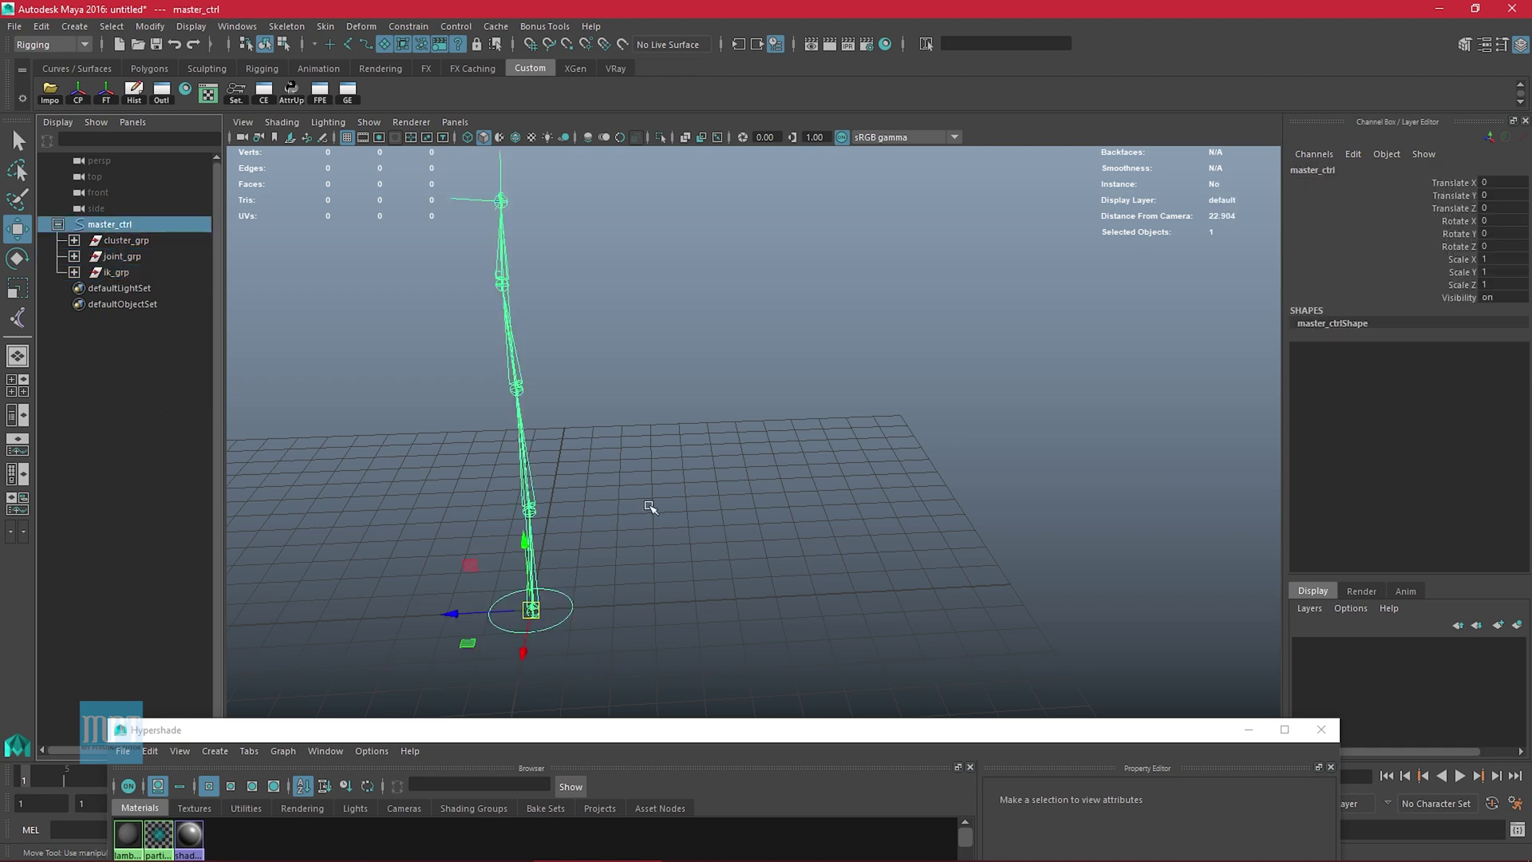
{"action": "scroll", "coordinate": [540, 491], "scroll_direction": "down", "scroll_amount": 2}
{"action": "left_click_drag", "start_coordinate": [542, 592], "coordinate": [656, 621]}
{"action": "key", "text": "ctrl+z"}
{"action": "scroll", "coordinate": [688, 557], "scroll_direction": "down", "scroll_amount": 6}
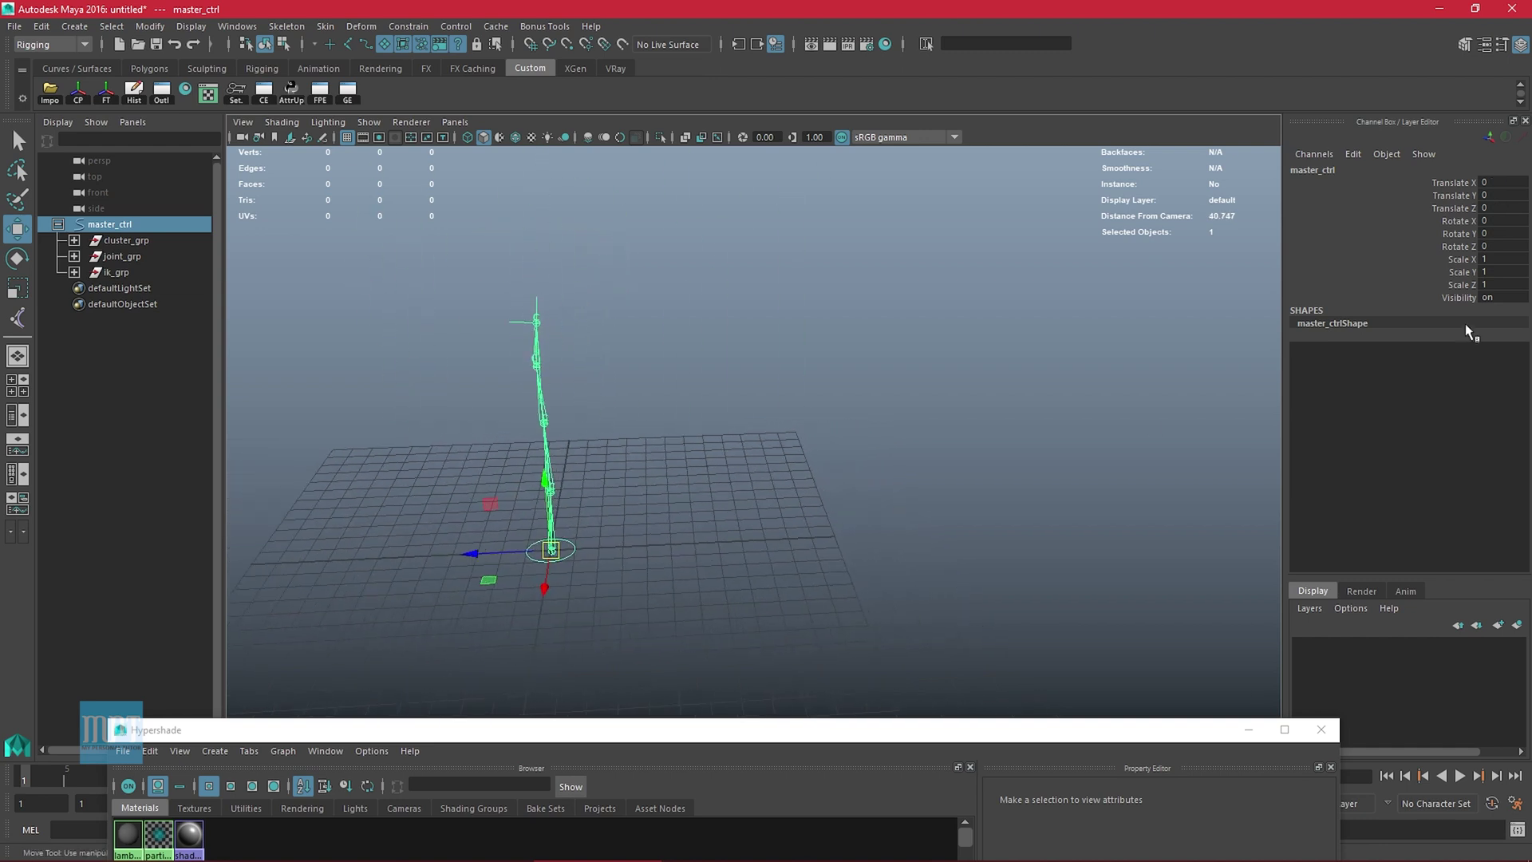
Test-scale master_ctrl uniformly to about 1.227 and reset its Scale X, Y and Z to 1
{"action": "left_click_drag", "start_coordinate": [1460, 259], "coordinate": [1462, 284]}
{"action": "middle_click_drag", "start_coordinate": [844, 427], "coordinate": [838, 426]}
{"action": "scroll", "coordinate": [615, 489], "scroll_direction": "up", "scroll_amount": 4}
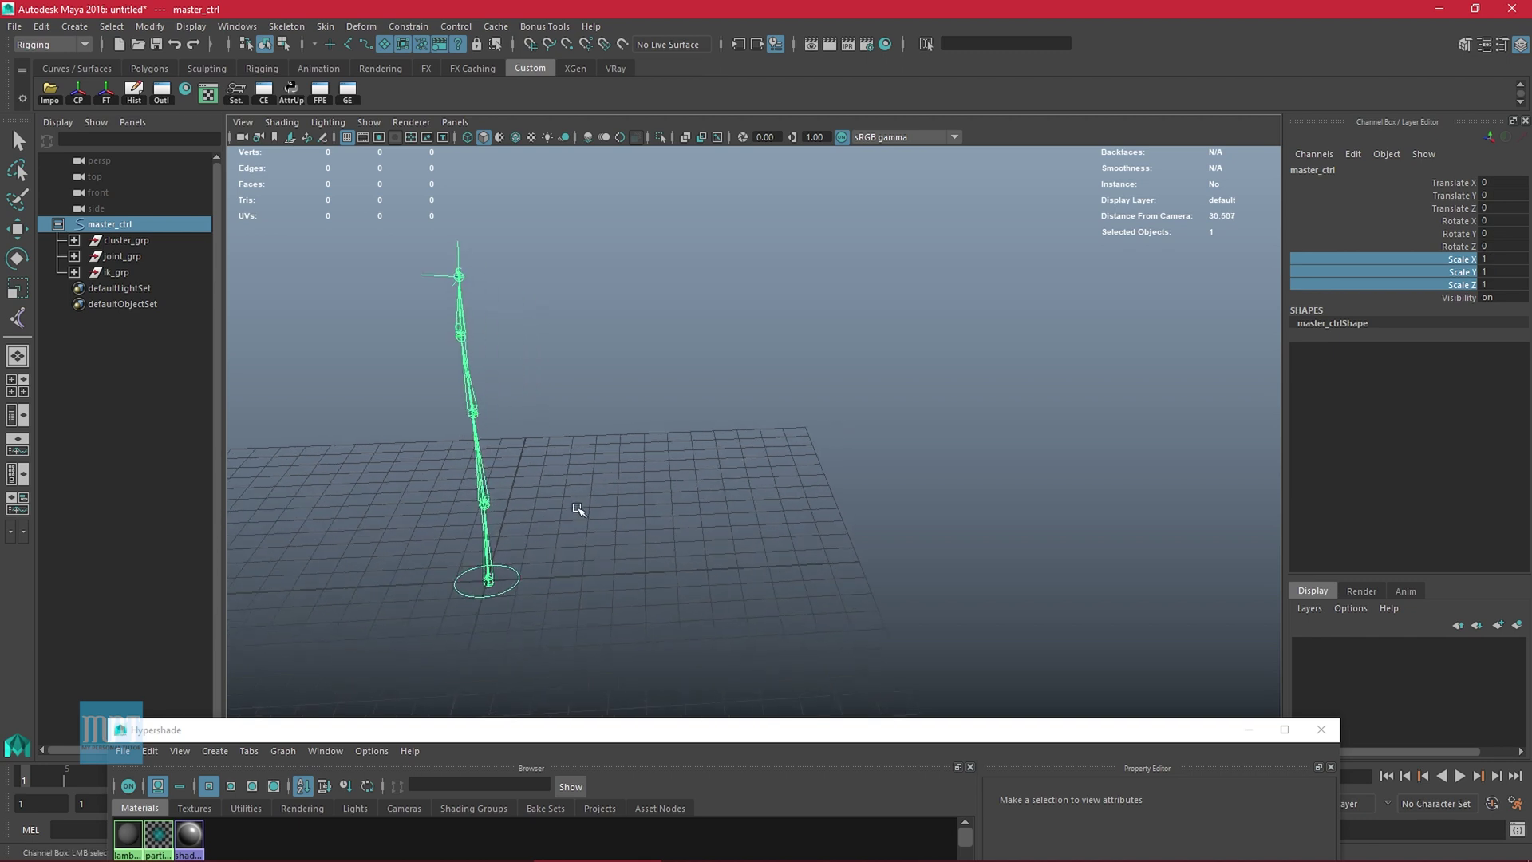
{"action": "key", "text": "r"}
{"action": "left_click_drag", "start_coordinate": [538, 609], "coordinate": [582, 607]}
{"action": "left_click_drag", "start_coordinate": [563, 343], "coordinate": [581, 408], "text": "alt"}
{"action": "left_click_drag", "start_coordinate": [1498, 260], "coordinate": [1500, 285]}
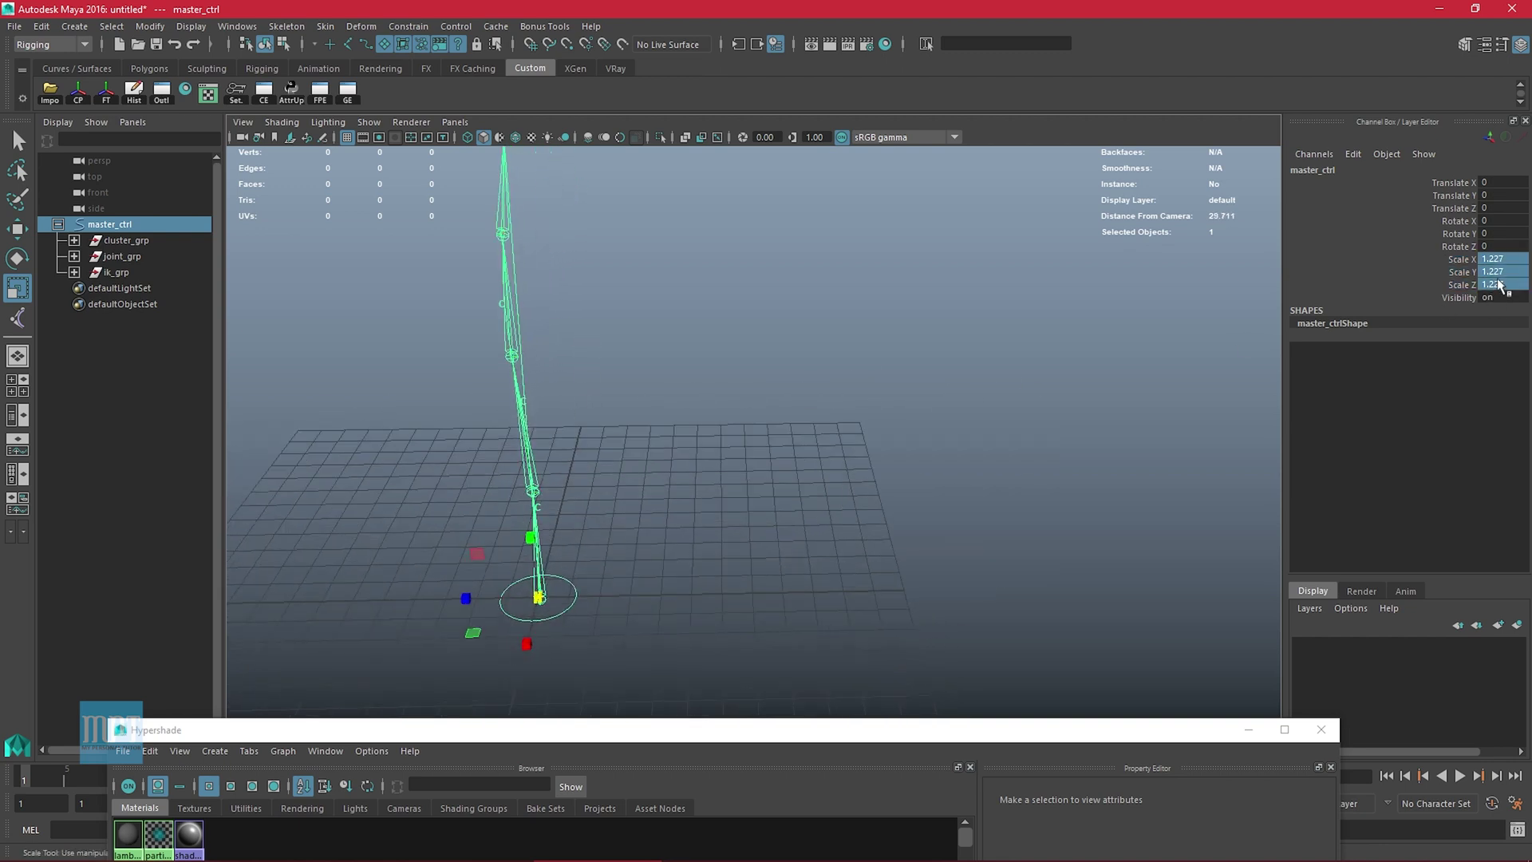
{"action": "key", "text": "Return"}
{"action": "left_click_drag", "start_coordinate": [588, 478], "coordinate": [455, 451], "text": "alt"}
Bring the Hypershade into view with master_ctrl in the graph and separate master_ctrlShape from the group nodes
{"action": "left_click_drag", "start_coordinate": [472, 729], "coordinate": [930, 125]}
{"action": "right_click_drag", "start_coordinate": [1215, 525], "coordinate": [971, 468], "text": "alt"}
{"action": "middle_click_drag", "start_coordinate": [1190, 550], "coordinate": [804, 464], "text": "alt"}
{"action": "middle_click_drag", "start_coordinate": [1282, 581], "coordinate": [1152, 634], "text": "alt"}
{"action": "right_click_drag", "start_coordinate": [1152, 634], "coordinate": [1284, 753], "text": "alt"}
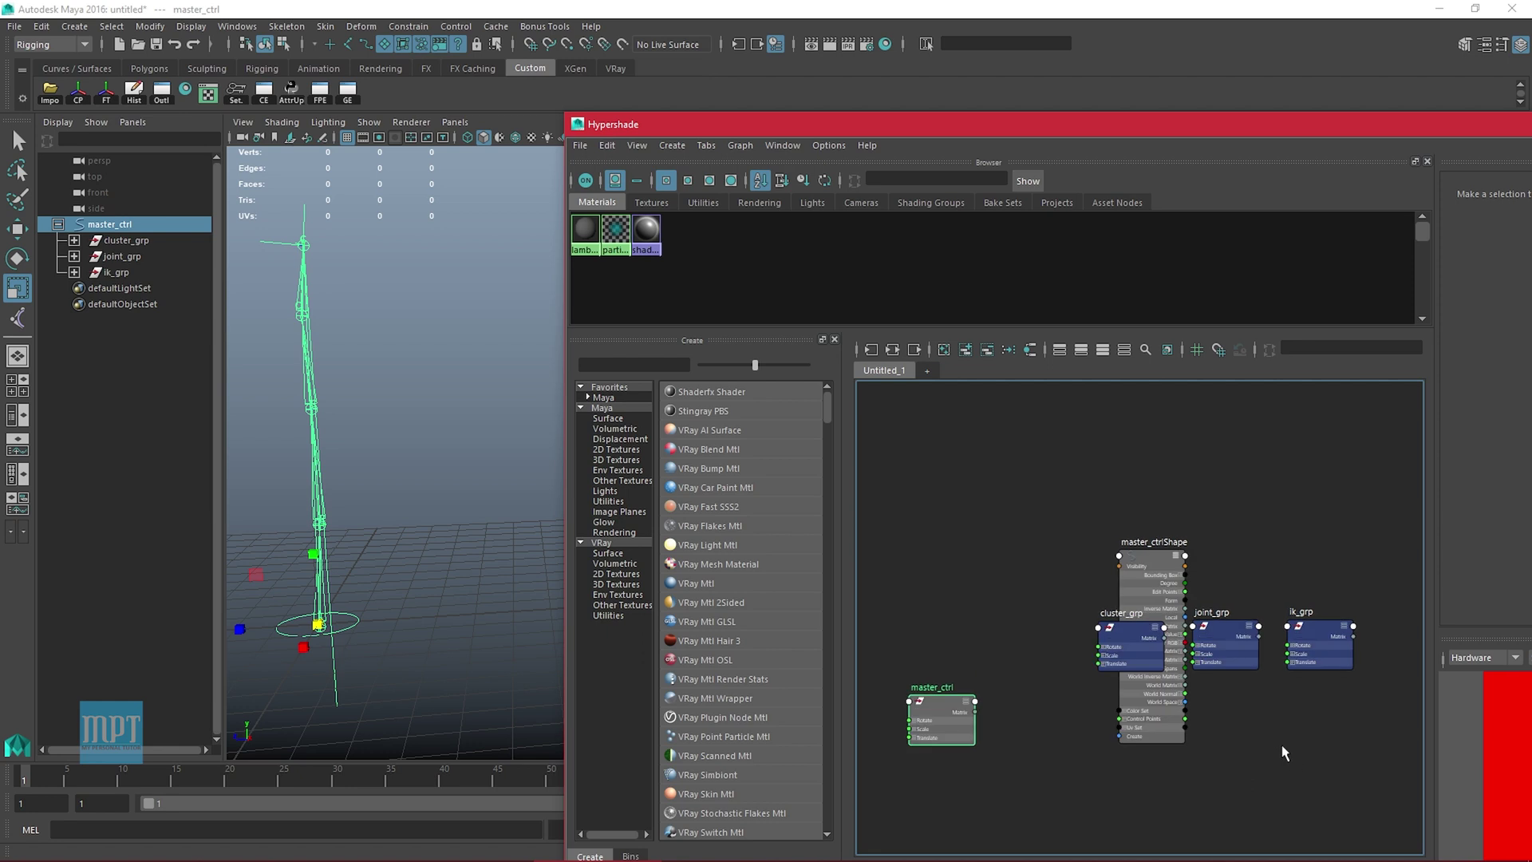
{"action": "left_click_drag", "start_coordinate": [1142, 572], "coordinate": [949, 571]}
{"action": "middle_click_drag", "start_coordinate": [950, 571], "coordinate": [1229, 527], "text": "alt"}
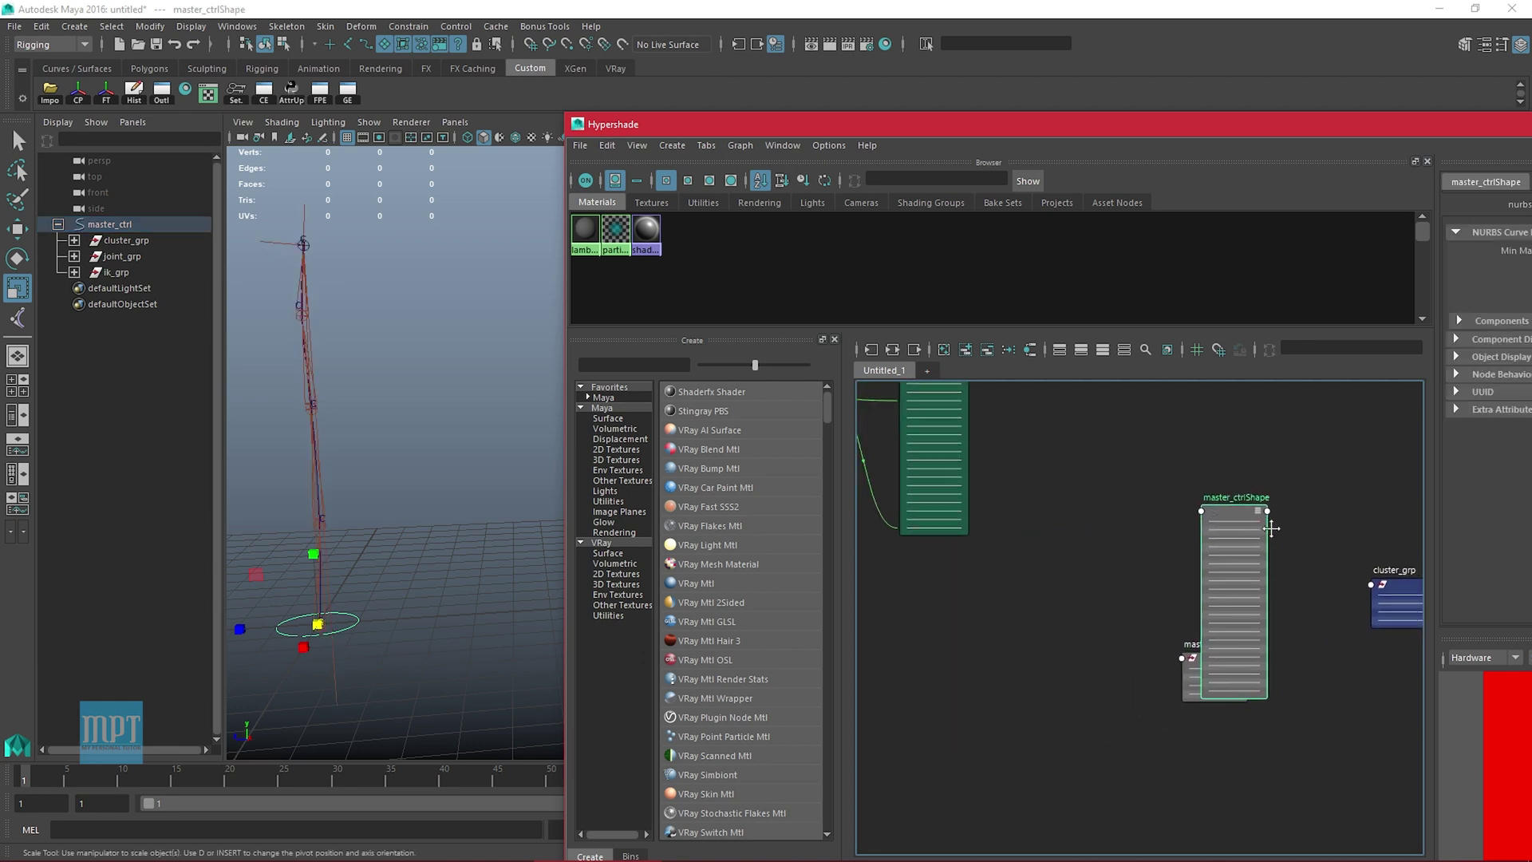
{"action": "scroll", "coordinate": [1223, 629], "scroll_direction": "up", "scroll_amount": 2}
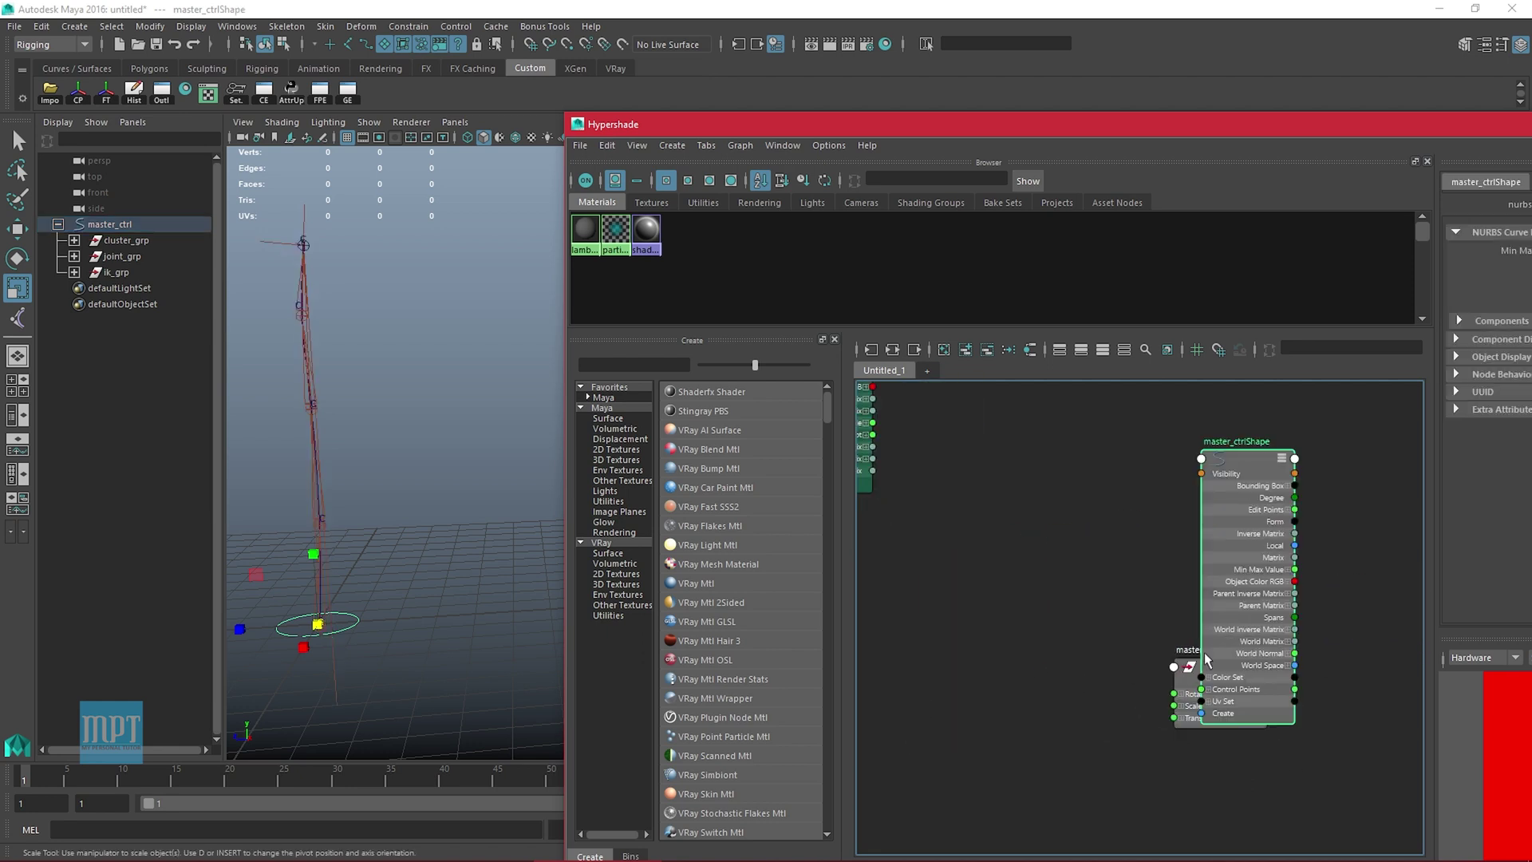
Move the master_ctrl node across the graph and place it below curveInfo1, near multiplyDivide1
{"action": "left_click_drag", "start_coordinate": [1197, 675], "coordinate": [943, 630]}
{"action": "middle_click_drag", "start_coordinate": [1217, 613], "coordinate": [1421, 619], "text": "alt"}
{"action": "scroll", "coordinate": [1419, 620], "scroll_direction": "down", "scroll_amount": 3}
{"action": "left_click_drag", "start_coordinate": [1298, 634], "coordinate": [941, 558]}
{"action": "middle_click_drag", "start_coordinate": [998, 567], "coordinate": [1344, 622], "text": "alt"}
{"action": "scroll", "coordinate": [1250, 595], "scroll_direction": "down", "scroll_amount": 2}
{"action": "middle_click_drag", "start_coordinate": [1217, 599], "coordinate": [1213, 684], "text": "alt"}
{"action": "left_click_drag", "start_coordinate": [1284, 688], "coordinate": [1069, 587]}
Open multiplyDivide1 in the Attribute Editor and arrange the floating windows so the node graph and properties are accessible
{"action": "left_click", "coordinate": [1152, 529]}
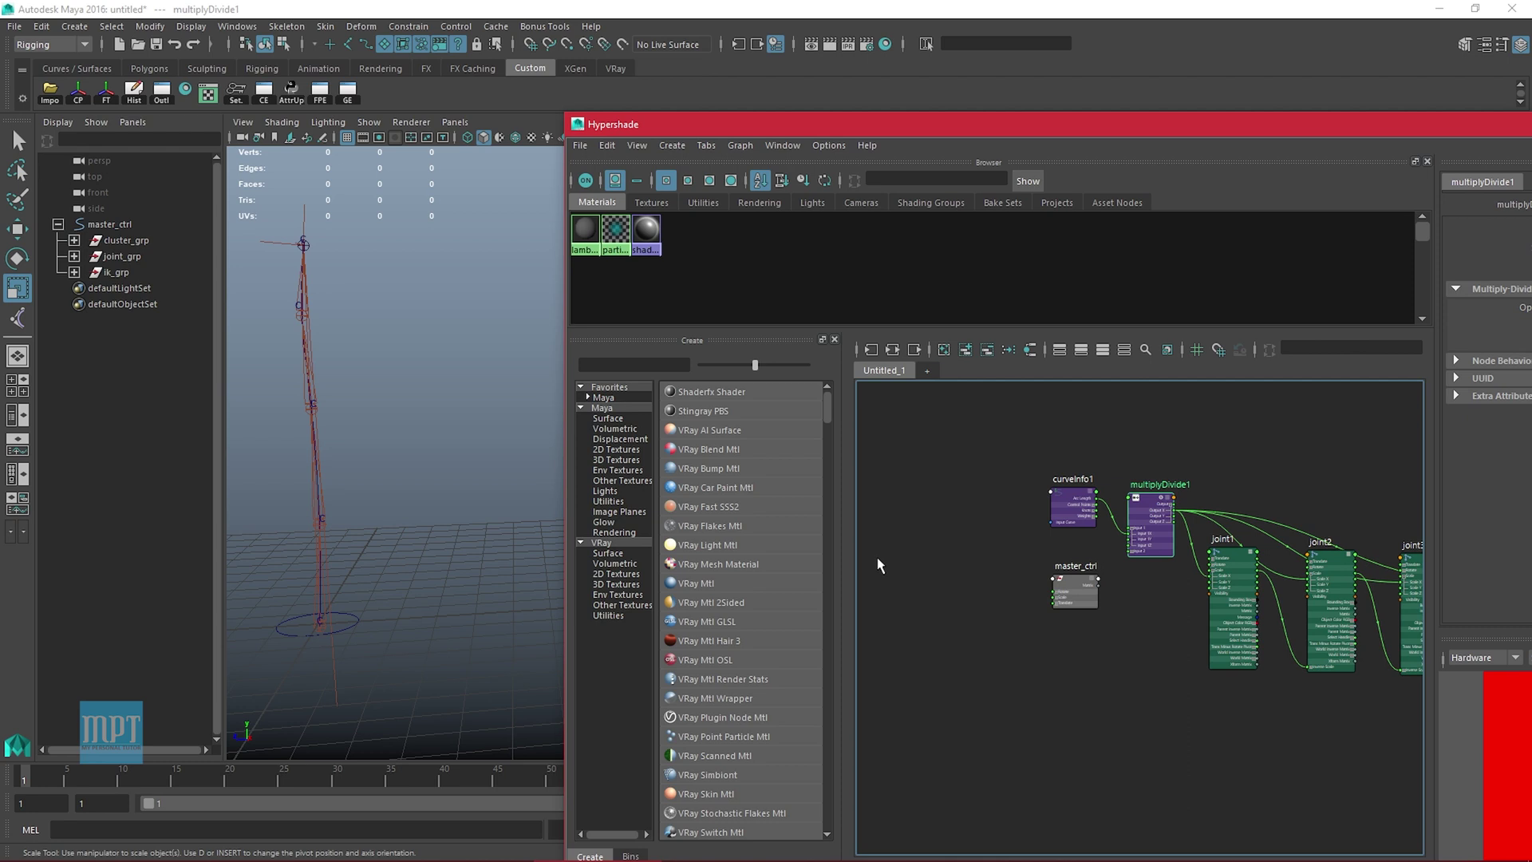
{"action": "key", "text": "ctrl+a"}
{"action": "left_click_drag", "start_coordinate": [857, 357], "coordinate": [423, 173]}
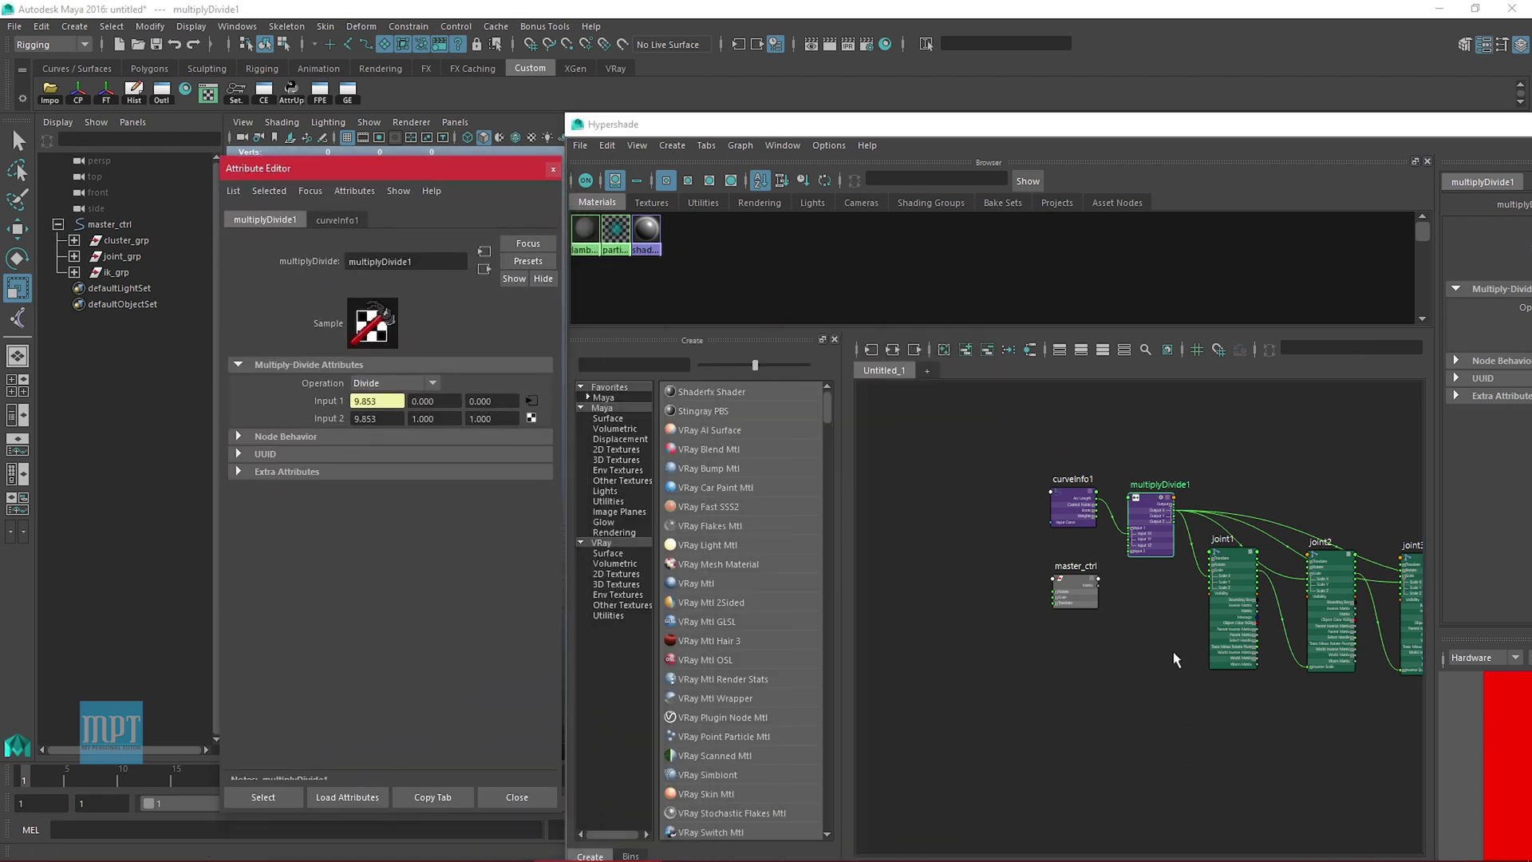
{"action": "scroll", "coordinate": [1133, 558], "scroll_direction": "up", "scroll_amount": 4}
{"action": "left_click_drag", "start_coordinate": [1132, 132], "coordinate": [942, 91]}
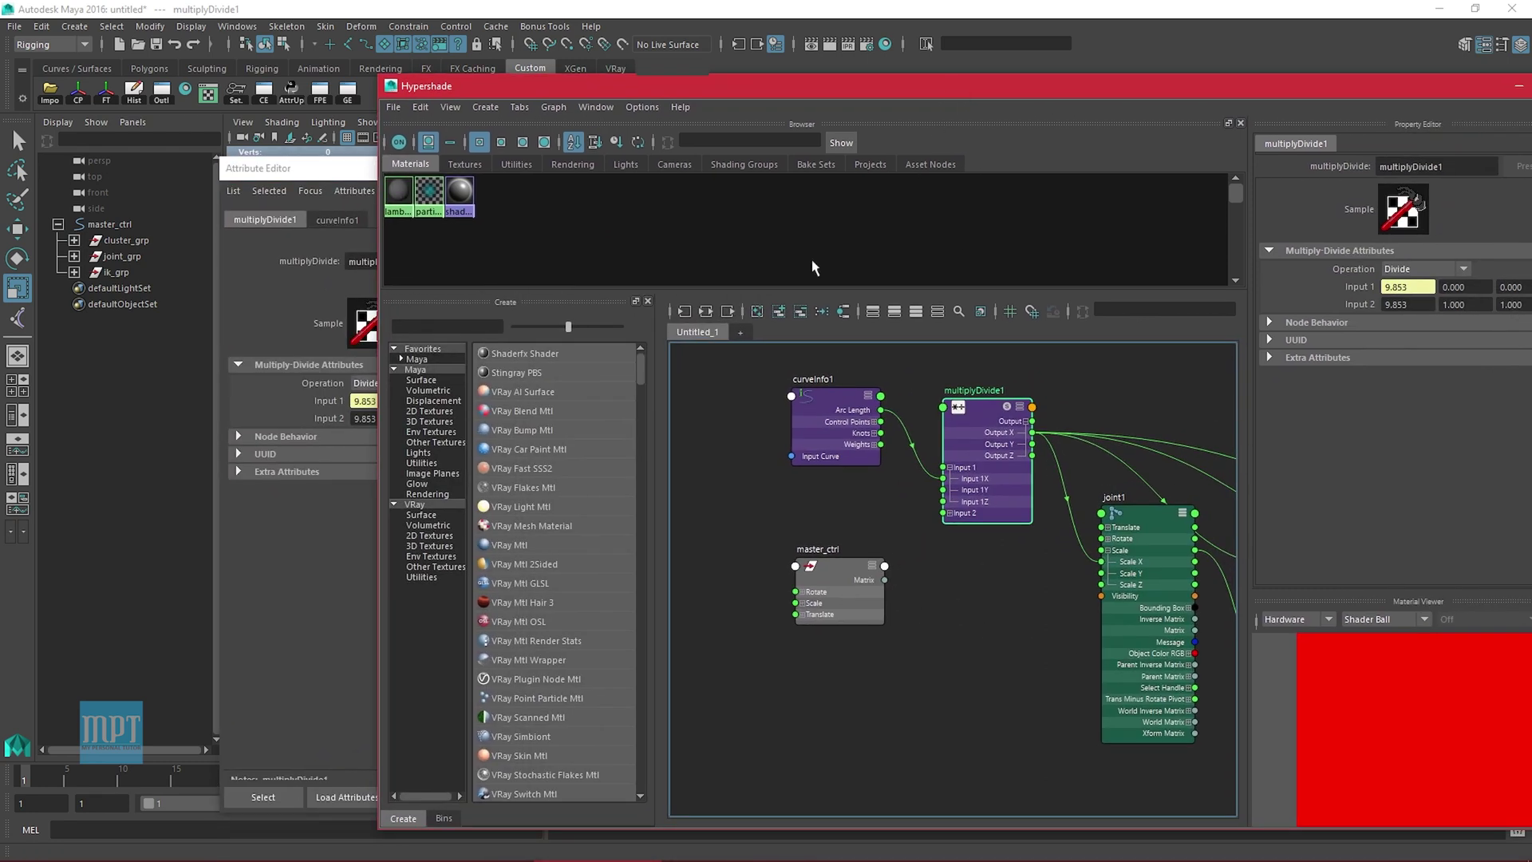
{"action": "left_click_drag", "start_coordinate": [320, 166], "coordinate": [159, 148]}
{"action": "scroll", "coordinate": [852, 604], "scroll_direction": "up", "scroll_amount": 1}
{"action": "middle_click_drag", "start_coordinate": [851, 600], "coordinate": [868, 612], "text": "alt"}
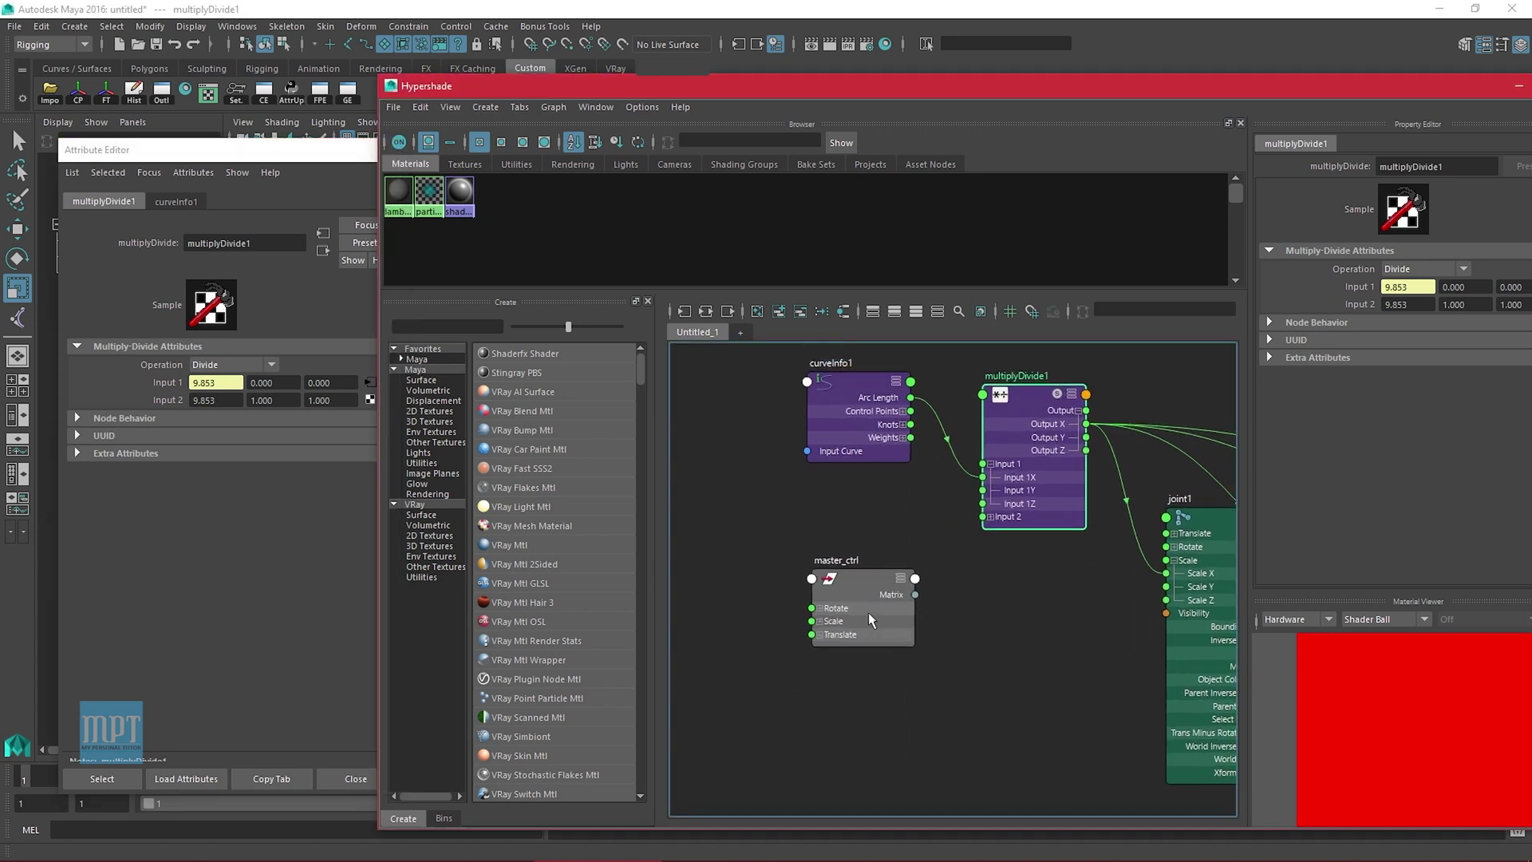
Create a second multiplyDivide node in the graph and place it between master_ctrl and multiplyDivide1
{"action": "left_click_drag", "start_coordinate": [869, 612], "coordinate": [777, 601]}
{"action": "left_click_drag", "start_coordinate": [921, 617], "coordinate": [925, 624]}
{"action": "key", "text": "Tab"}
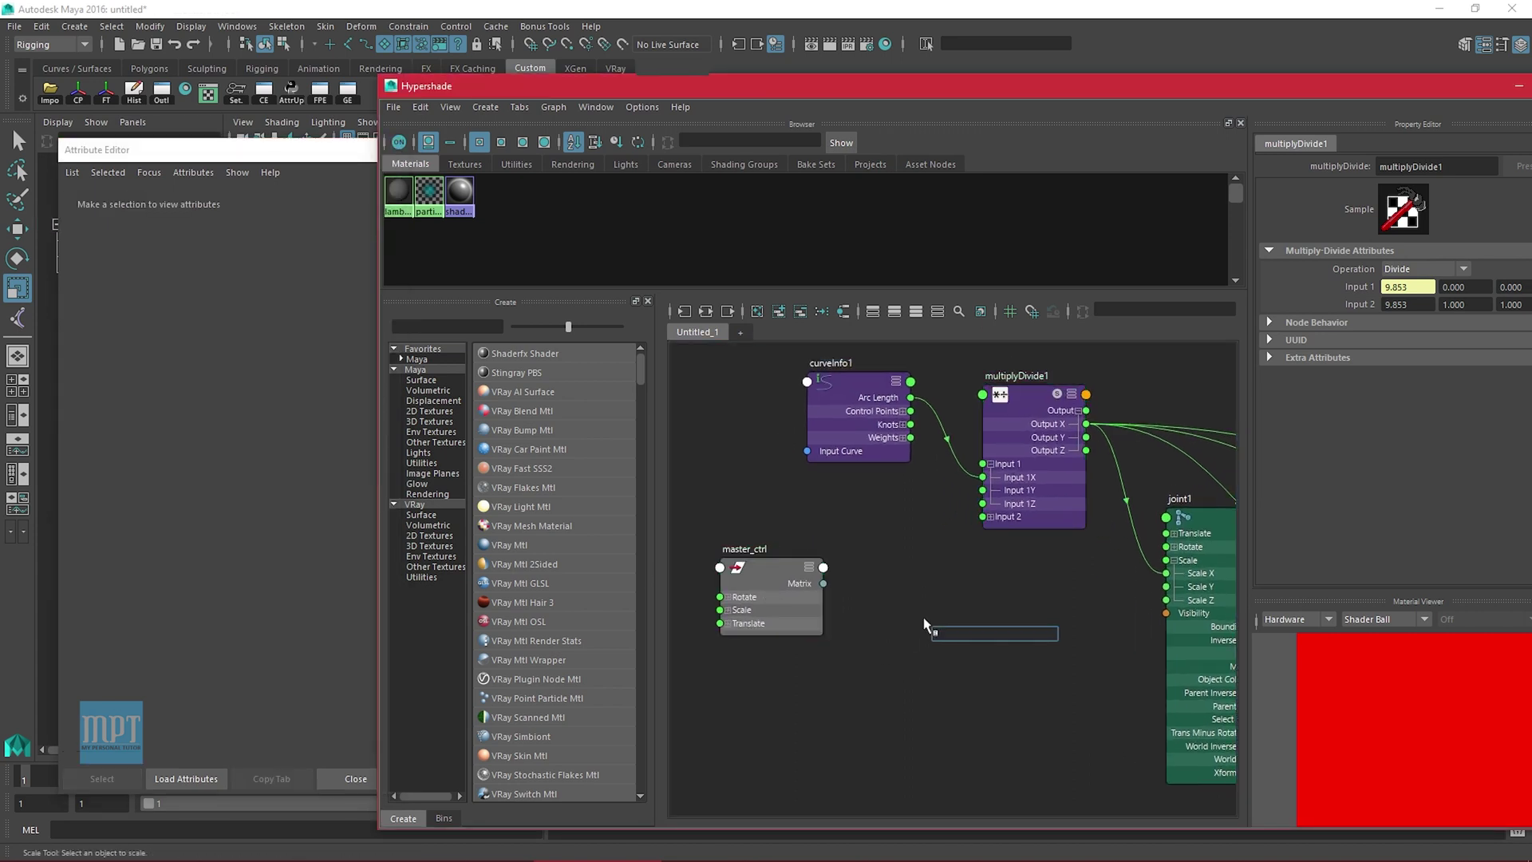
{"action": "type", "text": "multipl"}
{"action": "key", "text": "Return"}
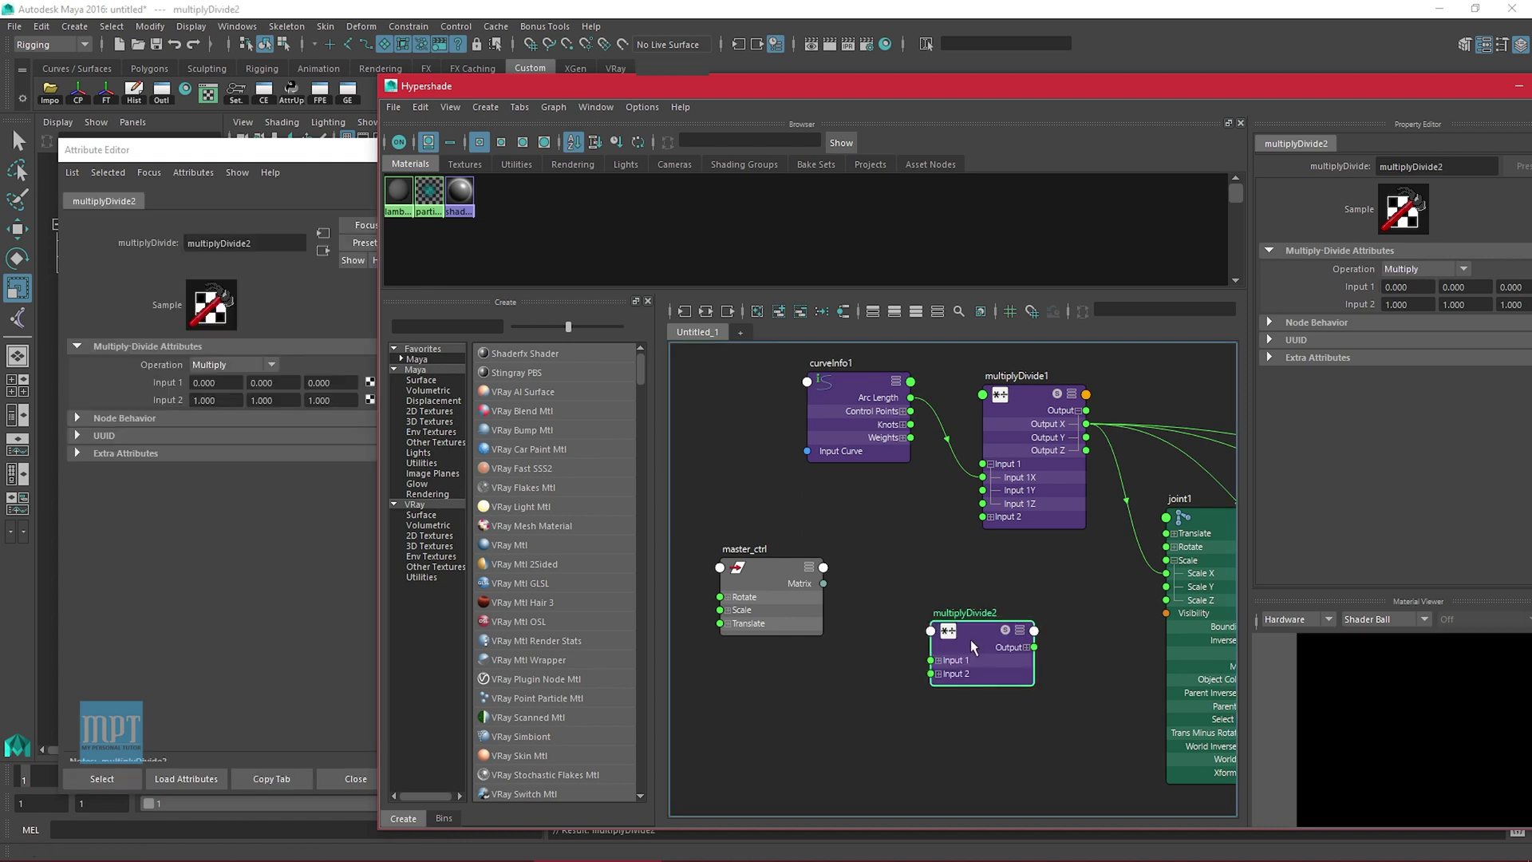
{"action": "left_click_drag", "start_coordinate": [970, 639], "coordinate": [916, 596]}
{"action": "middle_click_drag", "start_coordinate": [1011, 590], "coordinate": [1037, 604], "text": "alt"}
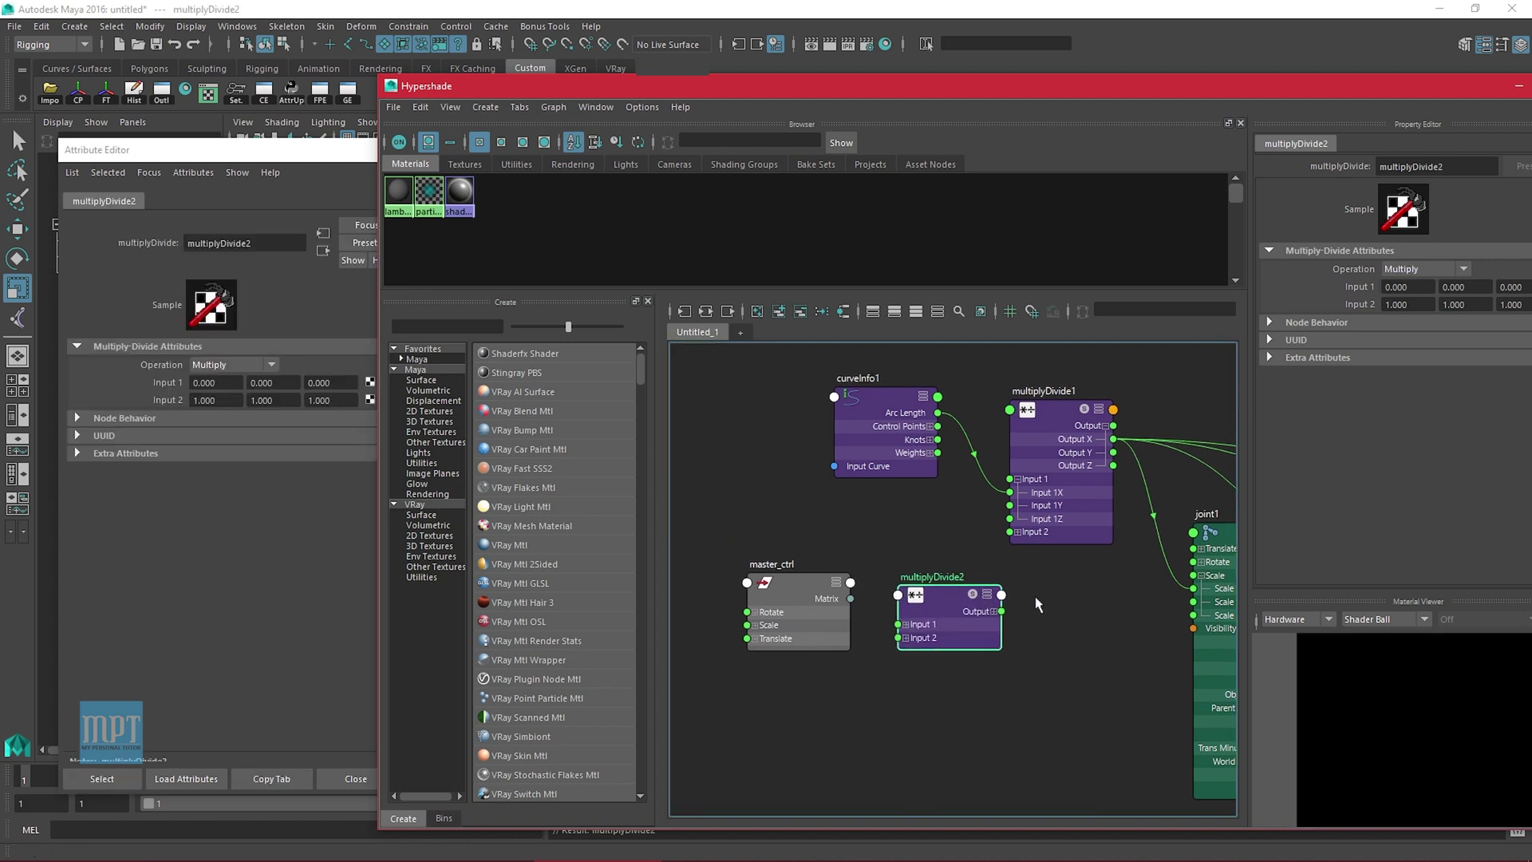
Expand Input 2 on multiplyDivide1 and show all attributes on the master_ctrl node
{"action": "left_click", "coordinate": [1018, 532]}
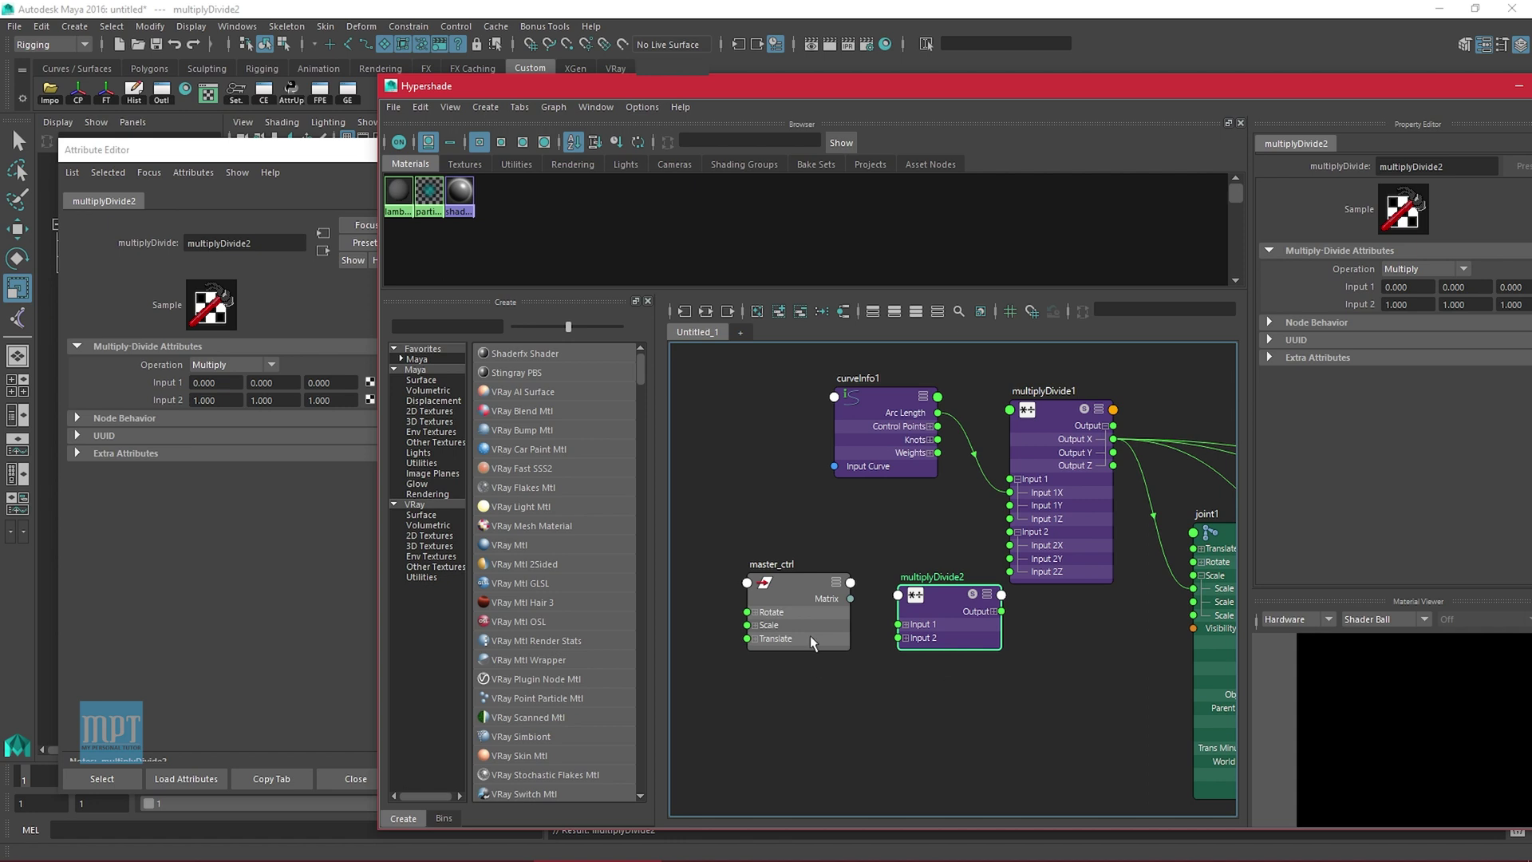
{"action": "left_click_drag", "start_coordinate": [754, 634], "coordinate": [741, 637]}
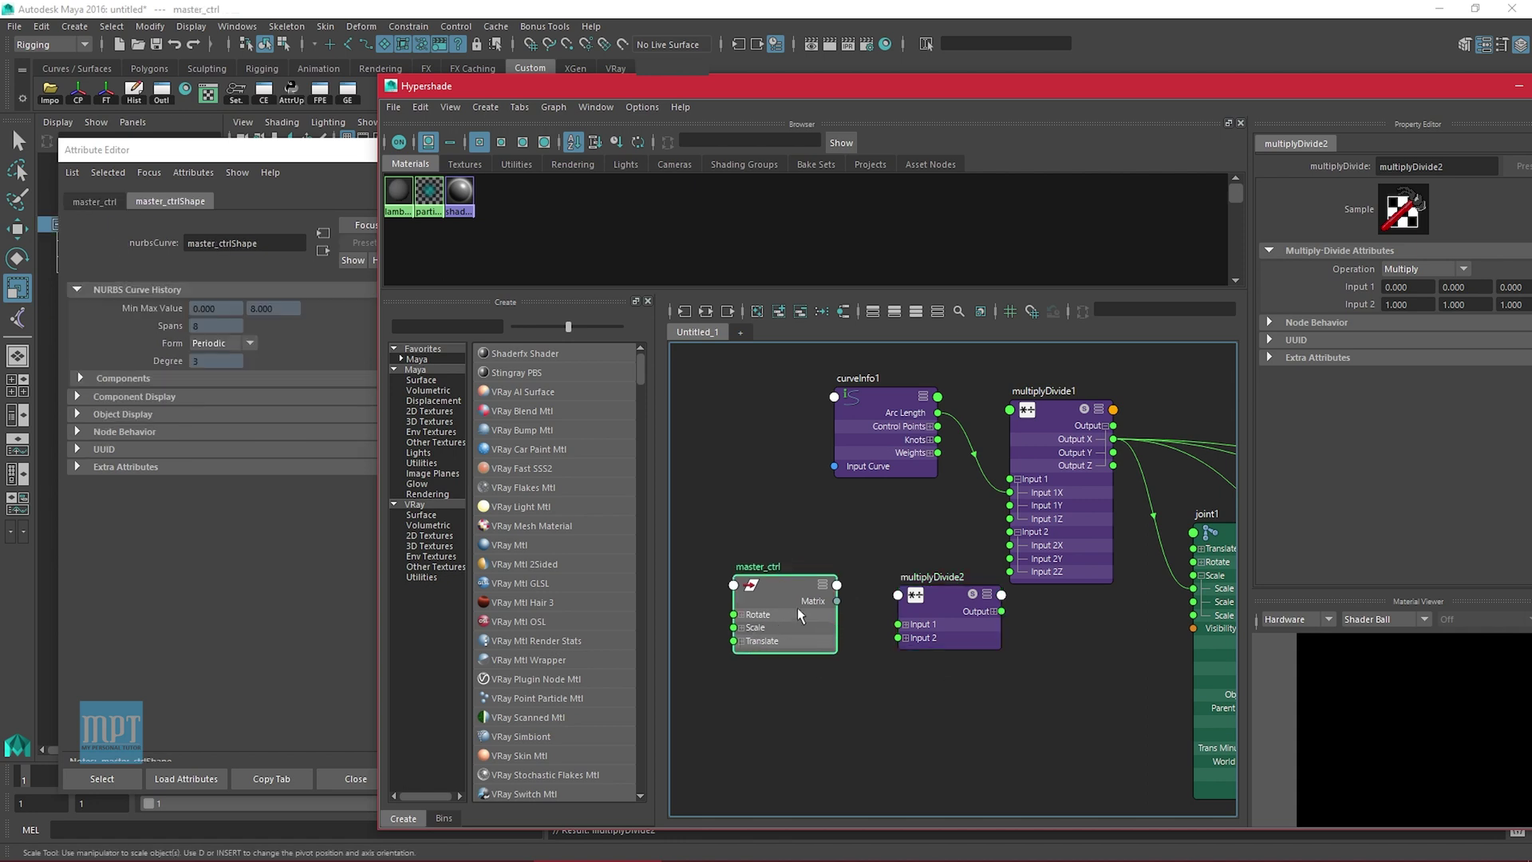
{"action": "left_click", "coordinate": [820, 586]}
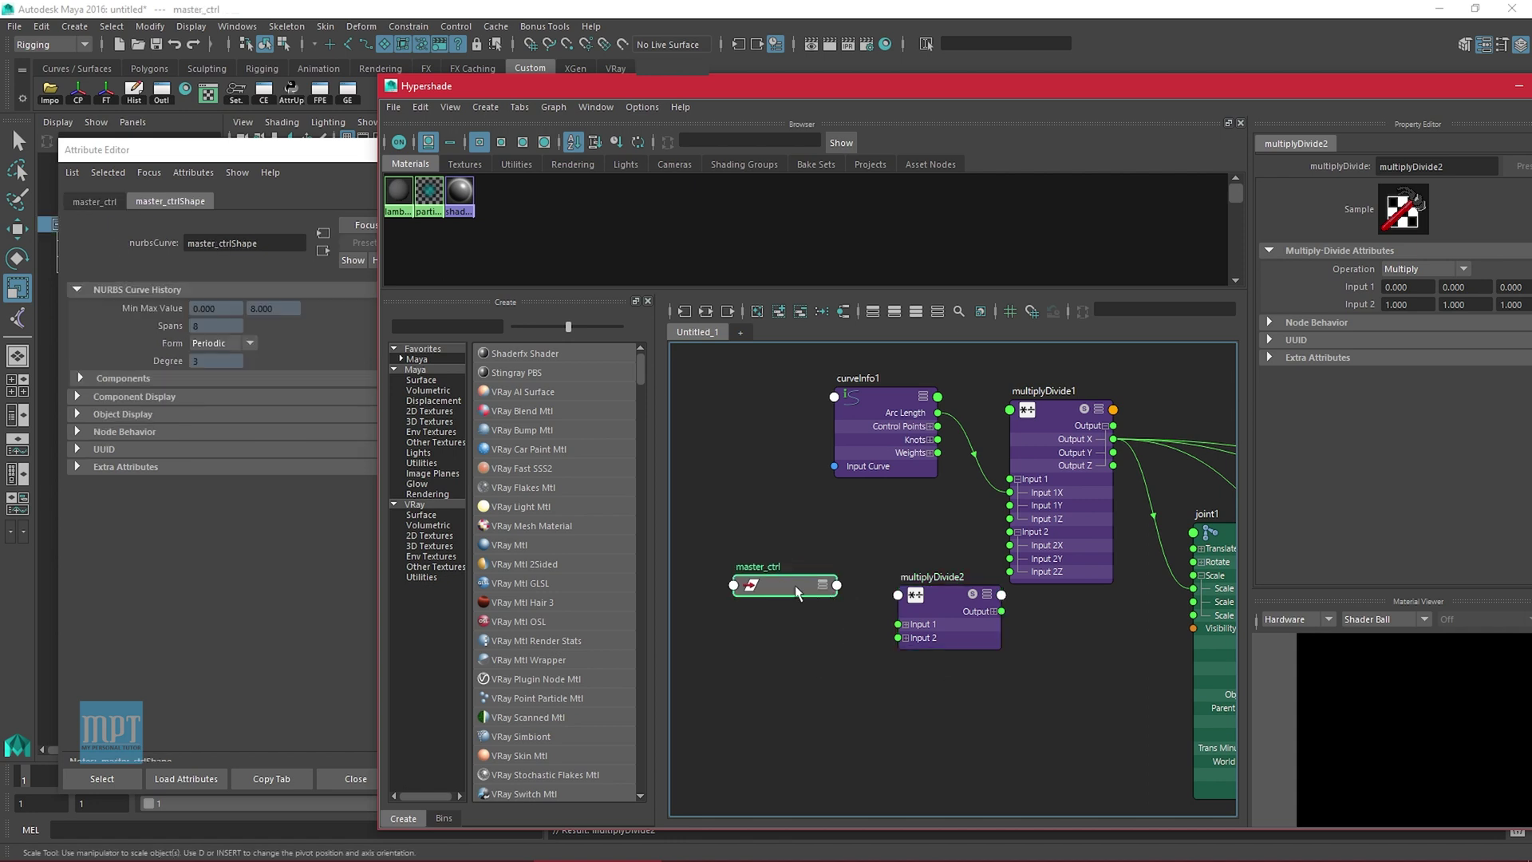
{"action": "key", "text": "3"}
{"action": "middle_click_drag", "start_coordinate": [792, 656], "coordinate": [789, 644], "text": "alt"}
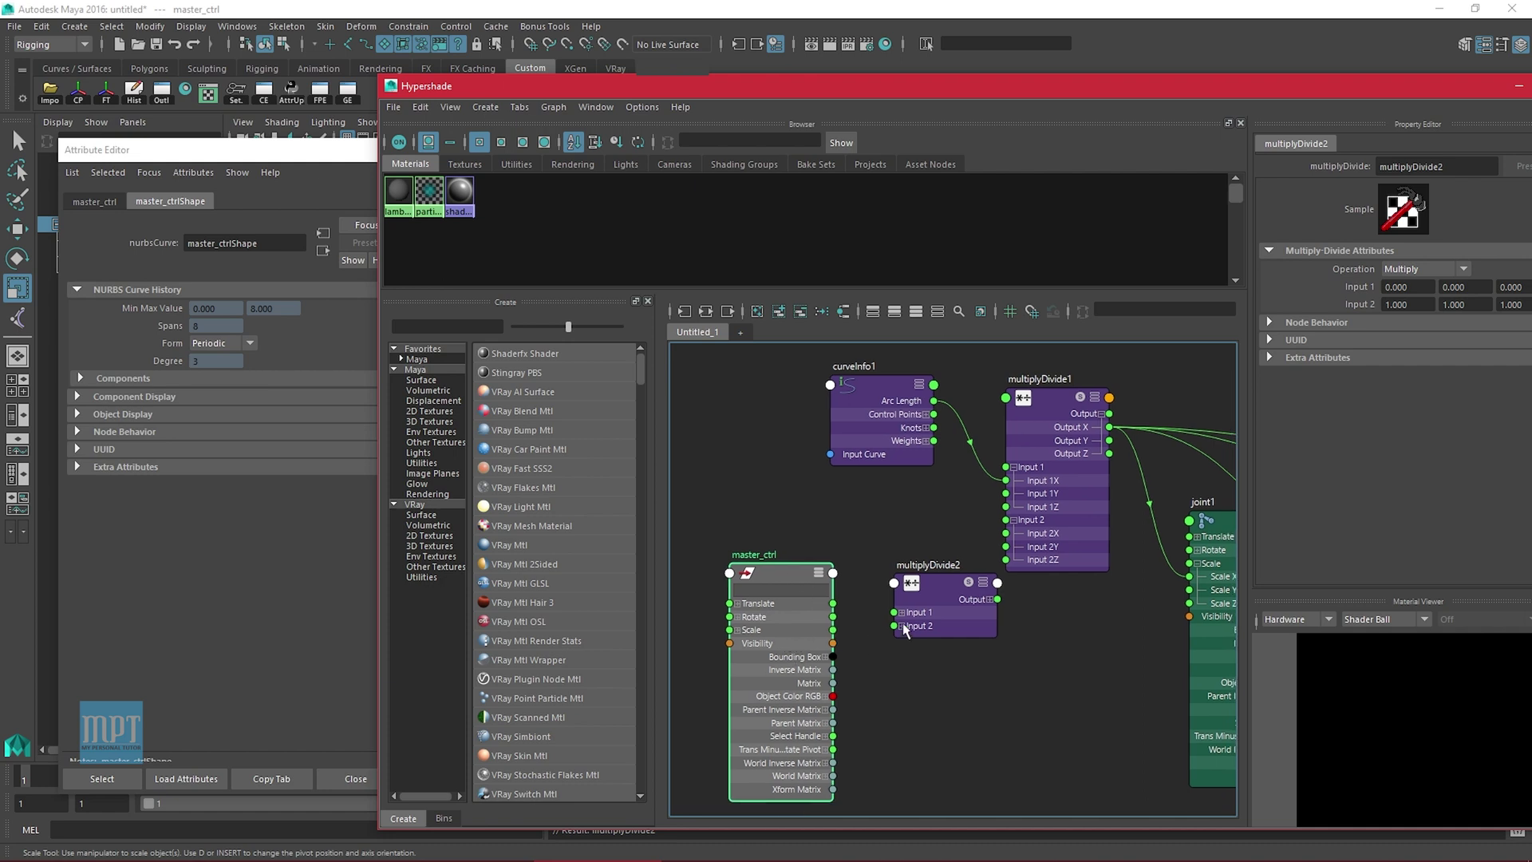
Set multiplyDivide2's Input 2X to 9.853 and connect master_ctrl's Scale to its Input 1
{"action": "left_click_drag", "start_coordinate": [940, 610], "coordinate": [930, 612]}
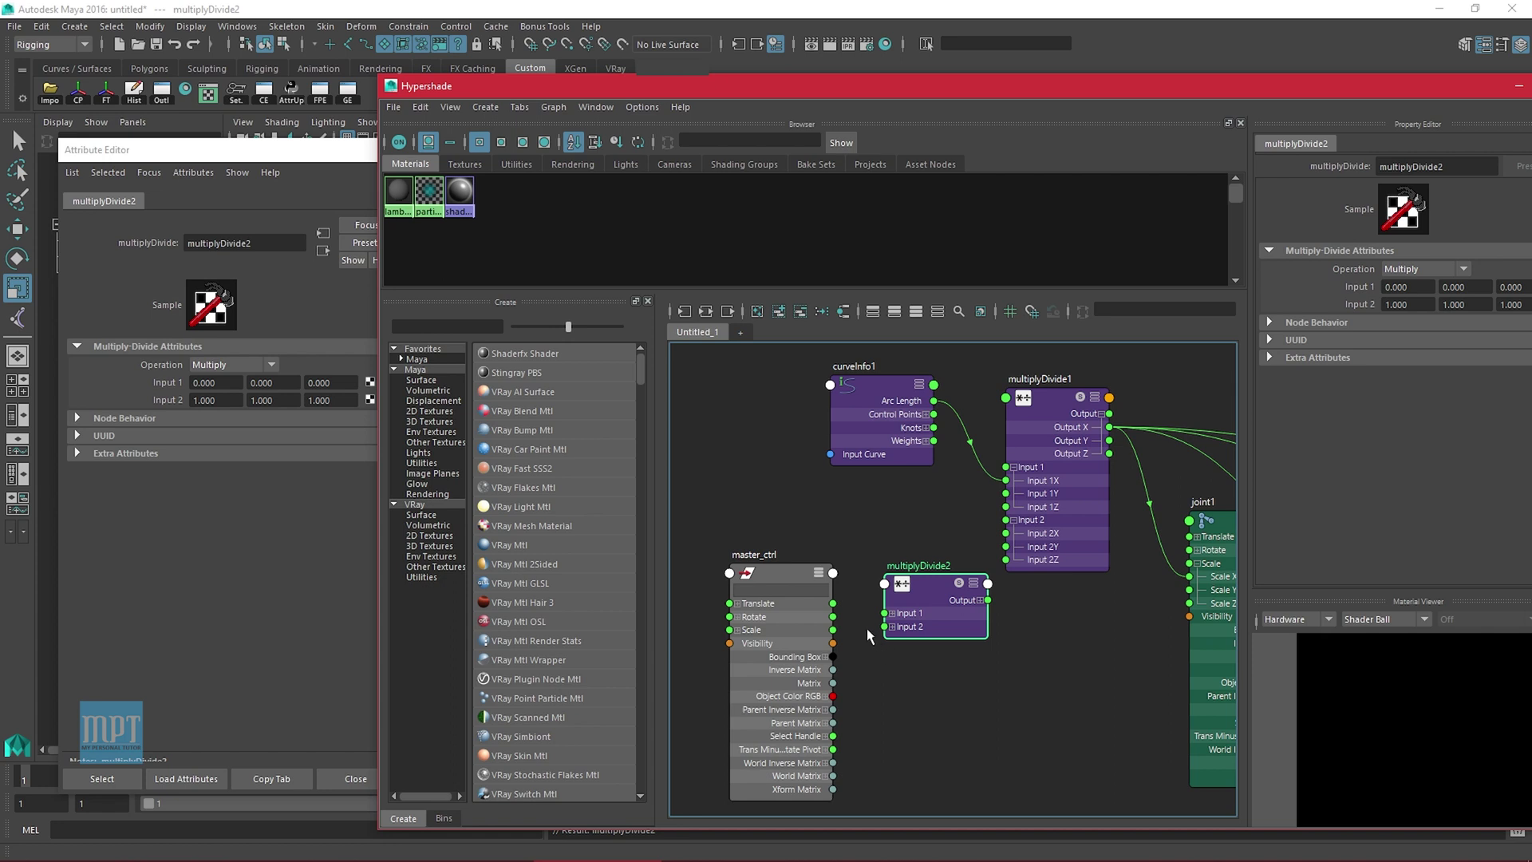
{"action": "left_click", "coordinate": [1423, 302]}
{"action": "key", "text": "super+v"}
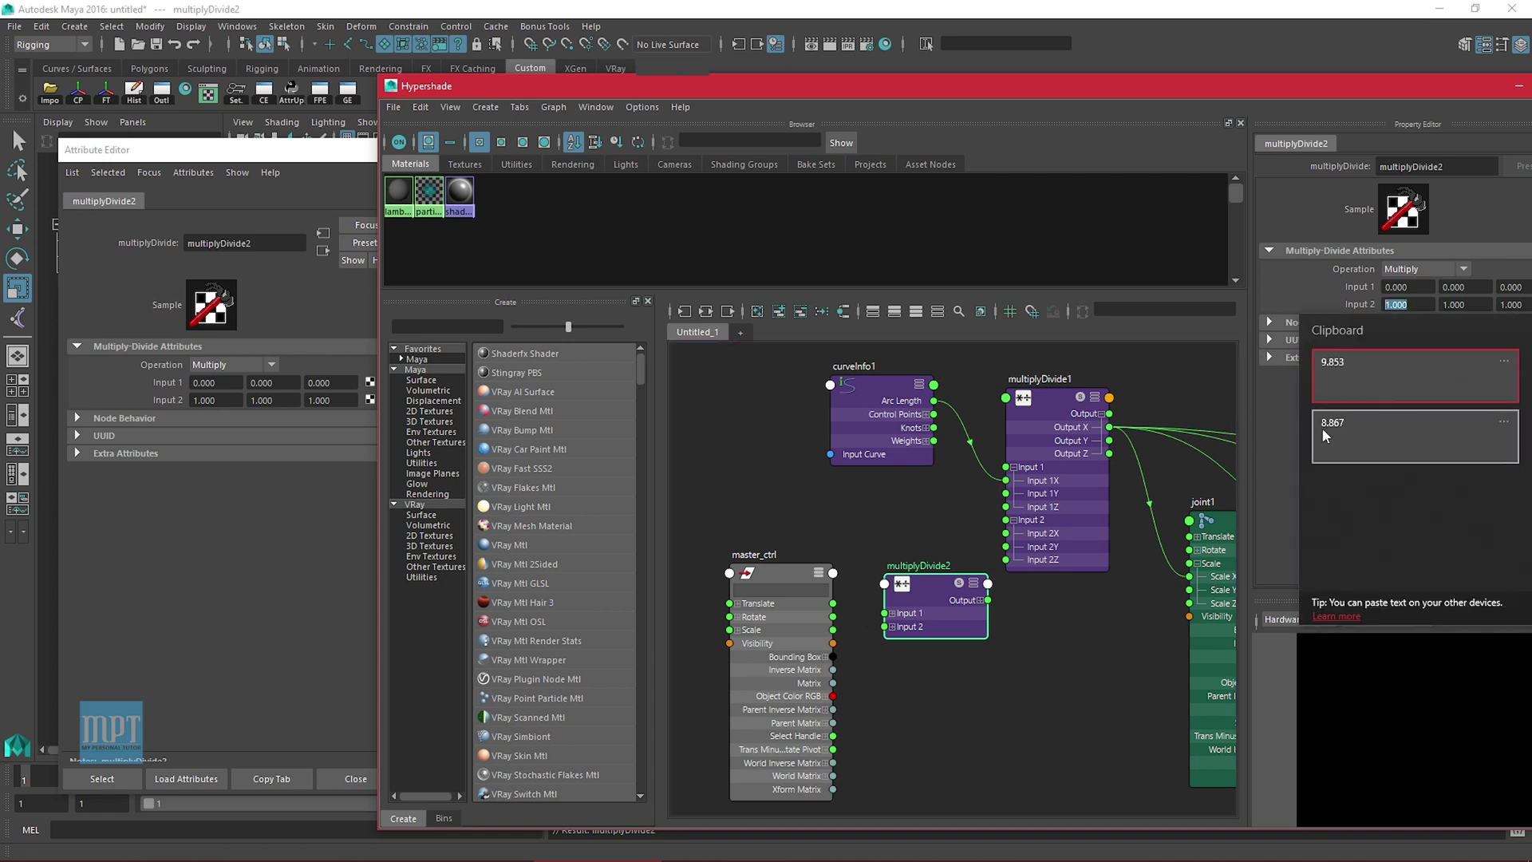
{"action": "left_click", "coordinate": [1363, 376]}
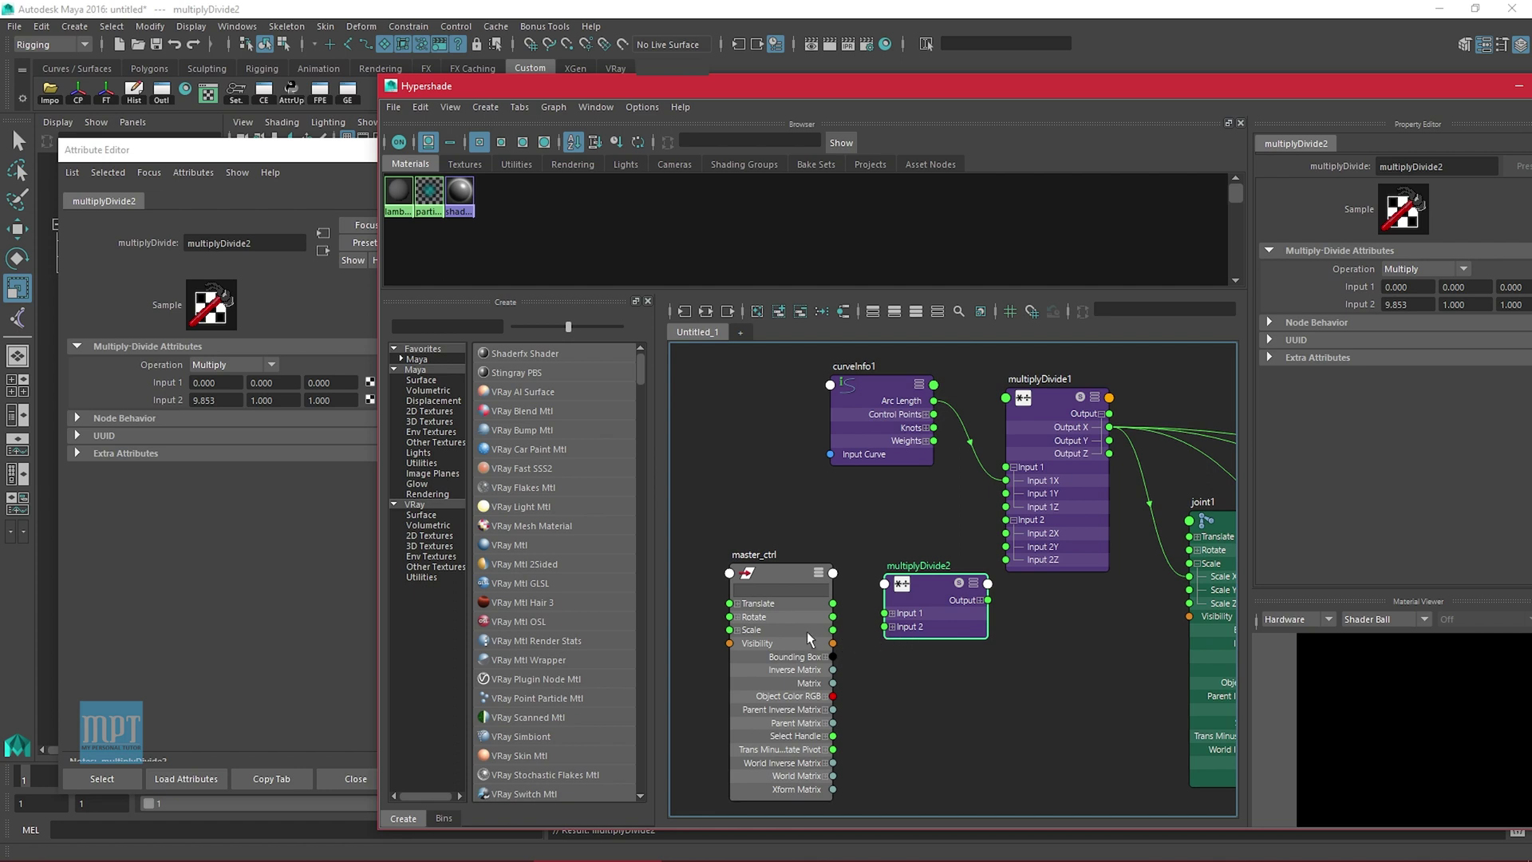
{"action": "left_click_drag", "start_coordinate": [834, 629], "coordinate": [888, 615]}
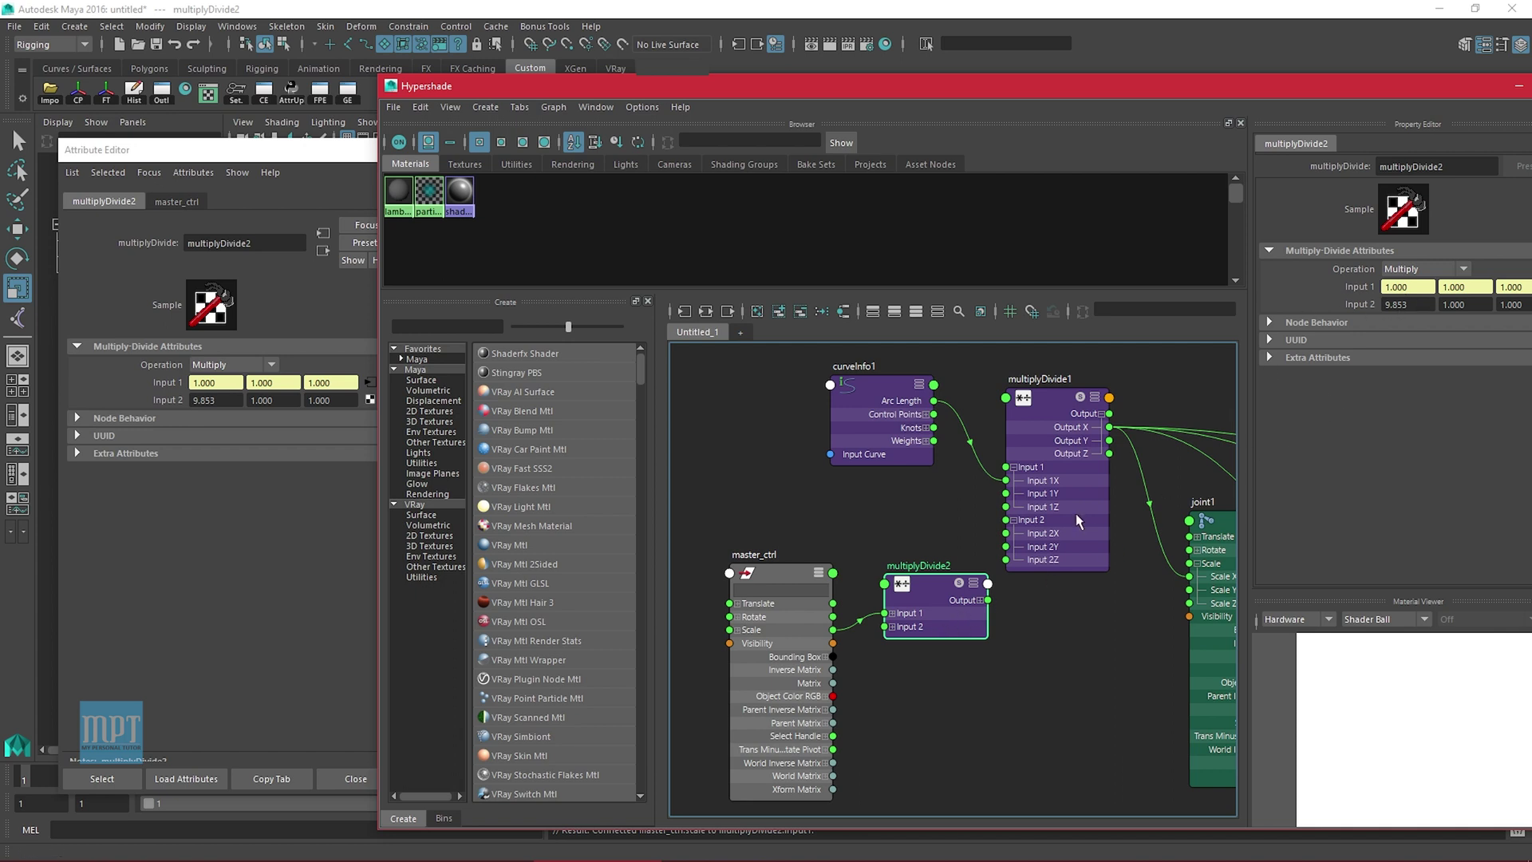
Connect multiplyDivide2's Output X to multiplyDivide1's Input 2X
{"action": "left_click_drag", "start_coordinate": [1077, 521], "coordinate": [1085, 520]}
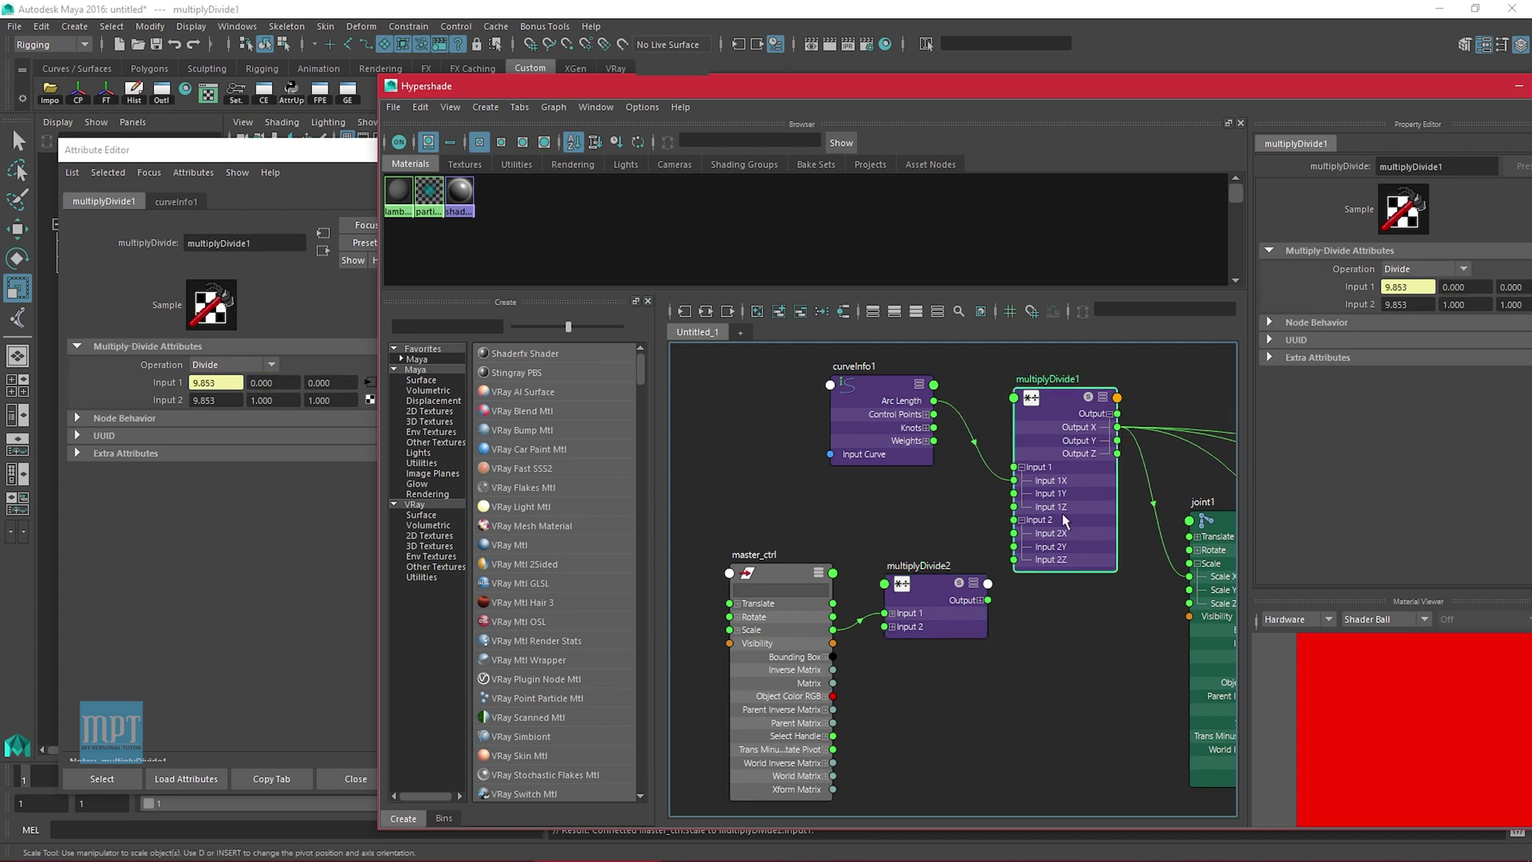
{"action": "left_click", "coordinate": [980, 601]}
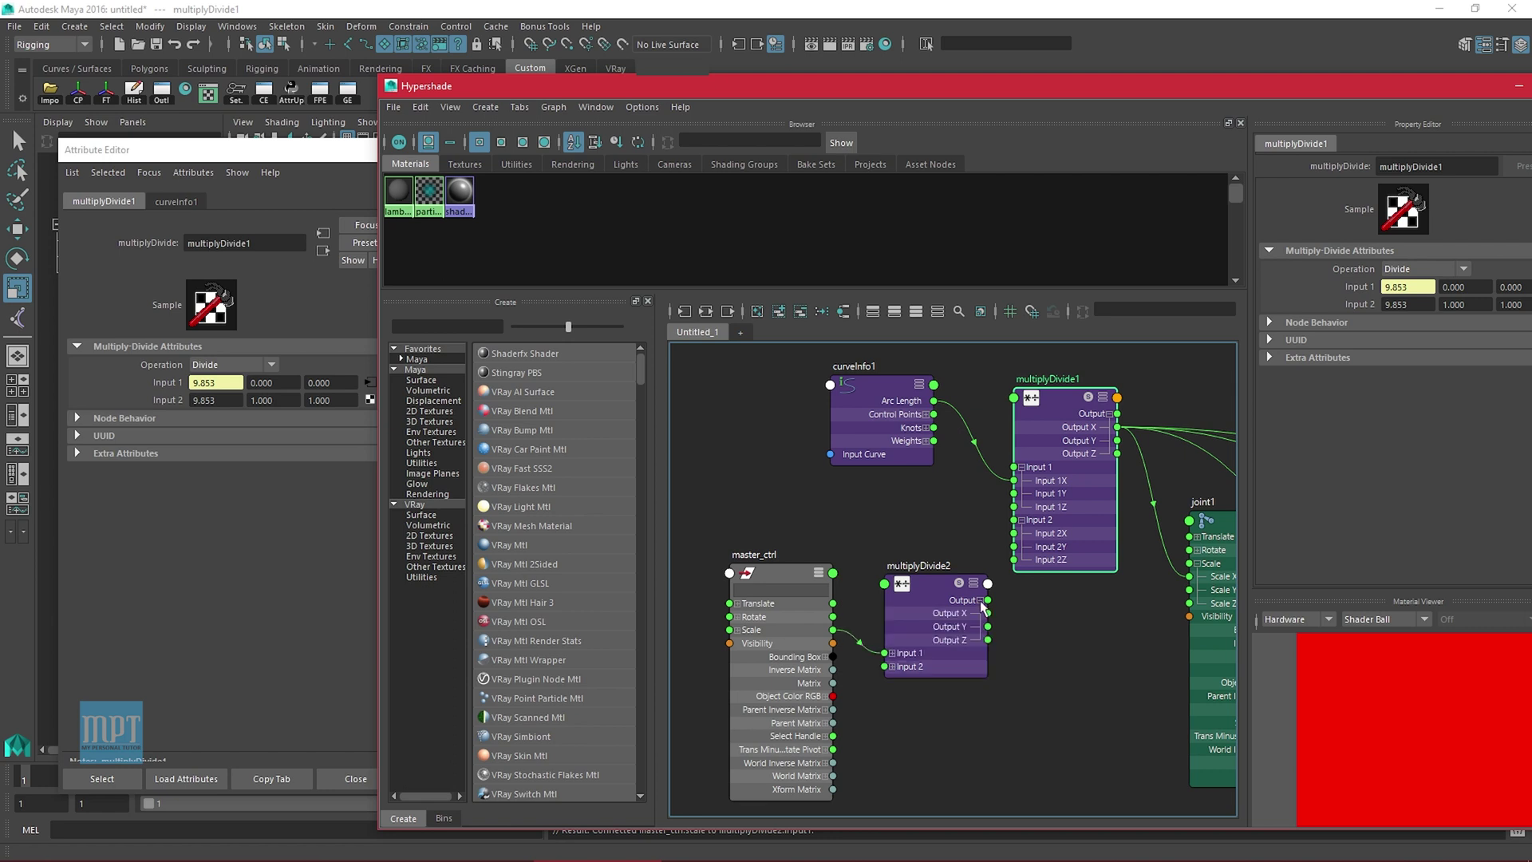
{"action": "left_click_drag", "start_coordinate": [987, 613], "coordinate": [1013, 534]}
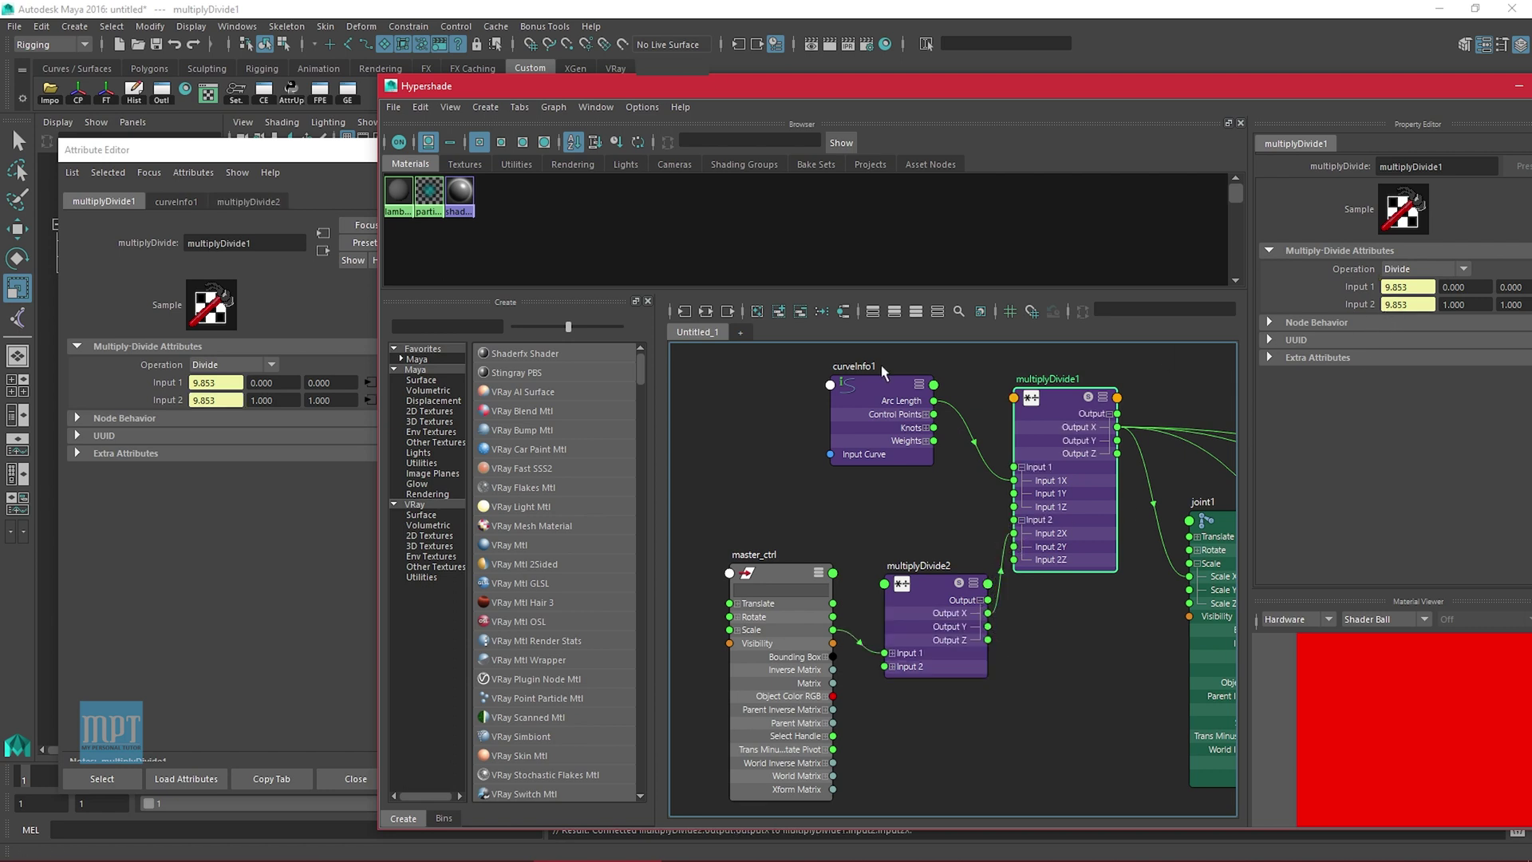
Close the Attribute Editor and move the Hypershade window aside to uncover the viewport
{"action": "left_click", "coordinate": [334, 148]}
{"action": "left_click", "coordinate": [397, 150]}
{"action": "left_click_drag", "start_coordinate": [540, 92], "coordinate": [972, 85]}
{"action": "left_click", "coordinate": [397, 476]}
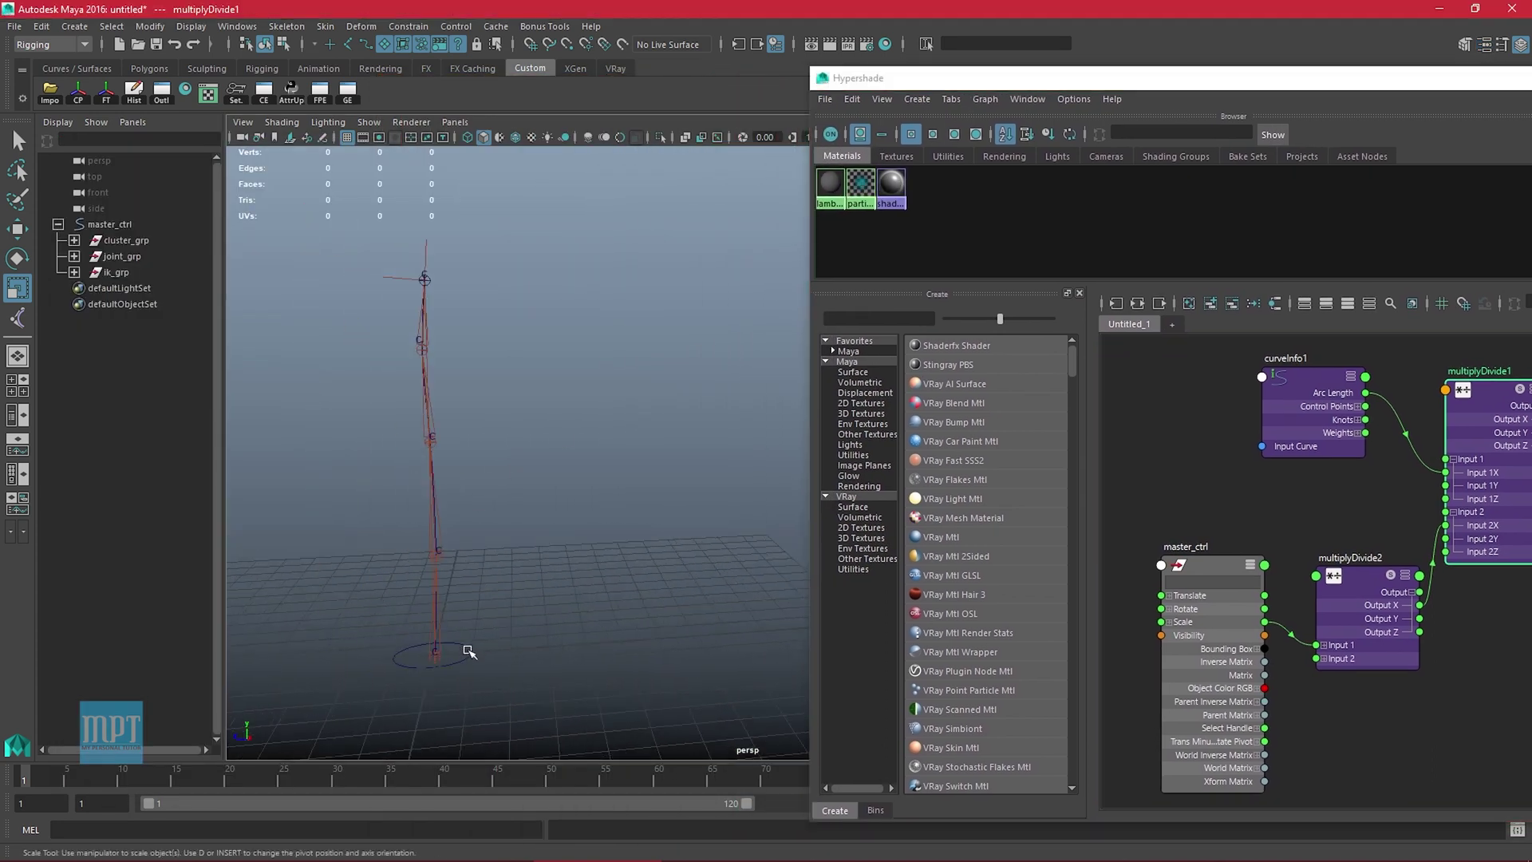
Select the master_ctrl curve in the viewport and scale it uniformly to about 1.52 to test the rig
{"action": "middle_click_drag", "start_coordinate": [493, 663], "coordinate": [515, 676], "text": "alt"}
{"action": "left_click_drag", "start_coordinate": [493, 678], "coordinate": [502, 654], "text": "alt"}
{"action": "left_click", "coordinate": [366, 45]}
{"action": "left_click_drag", "start_coordinate": [499, 687], "coordinate": [499, 684]}
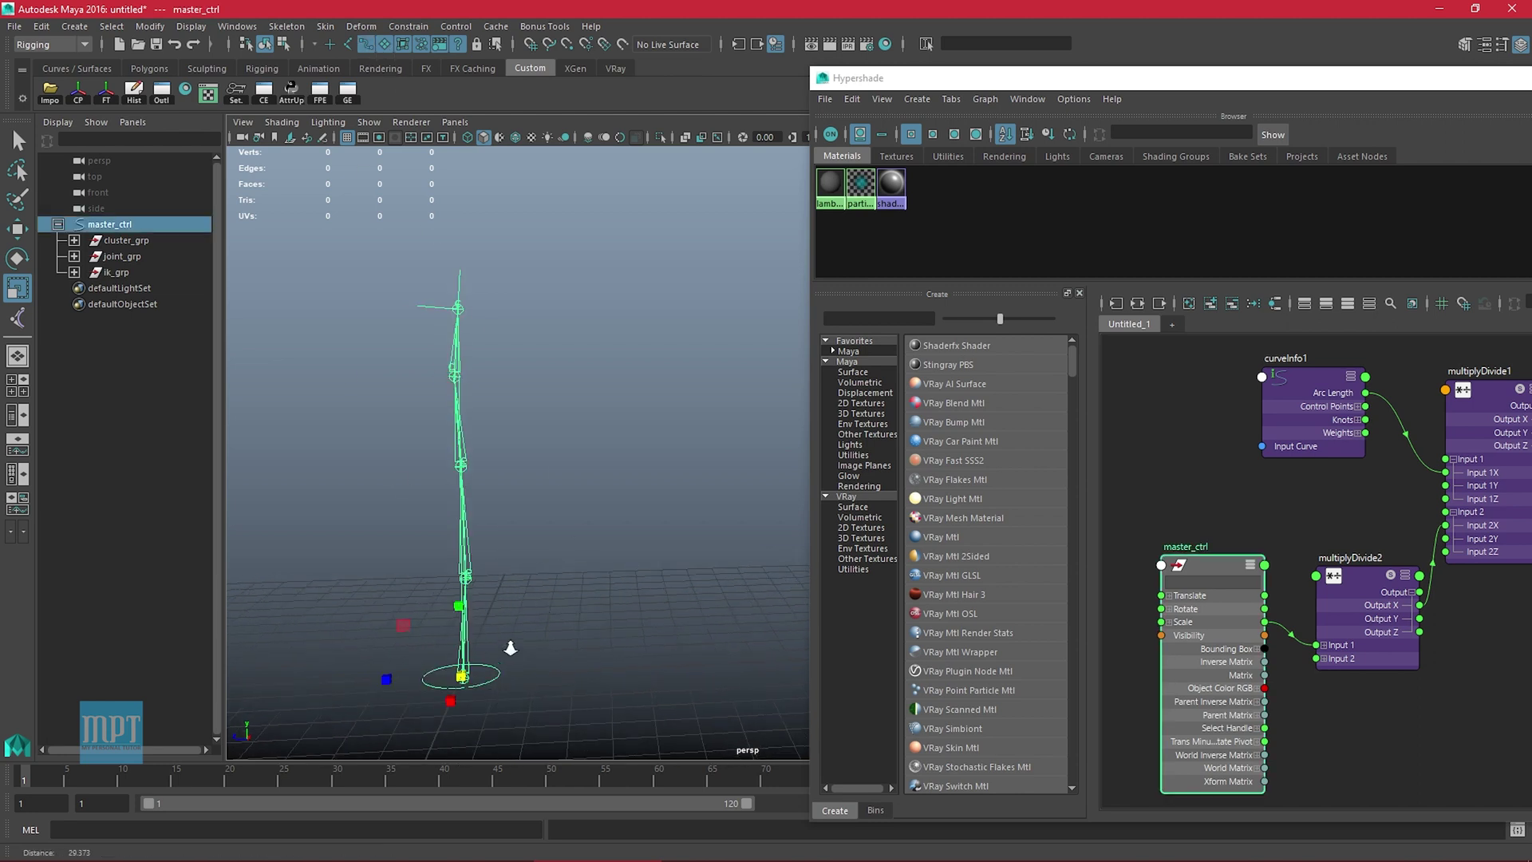
{"action": "middle_click_drag", "start_coordinate": [509, 638], "coordinate": [667, 469]}
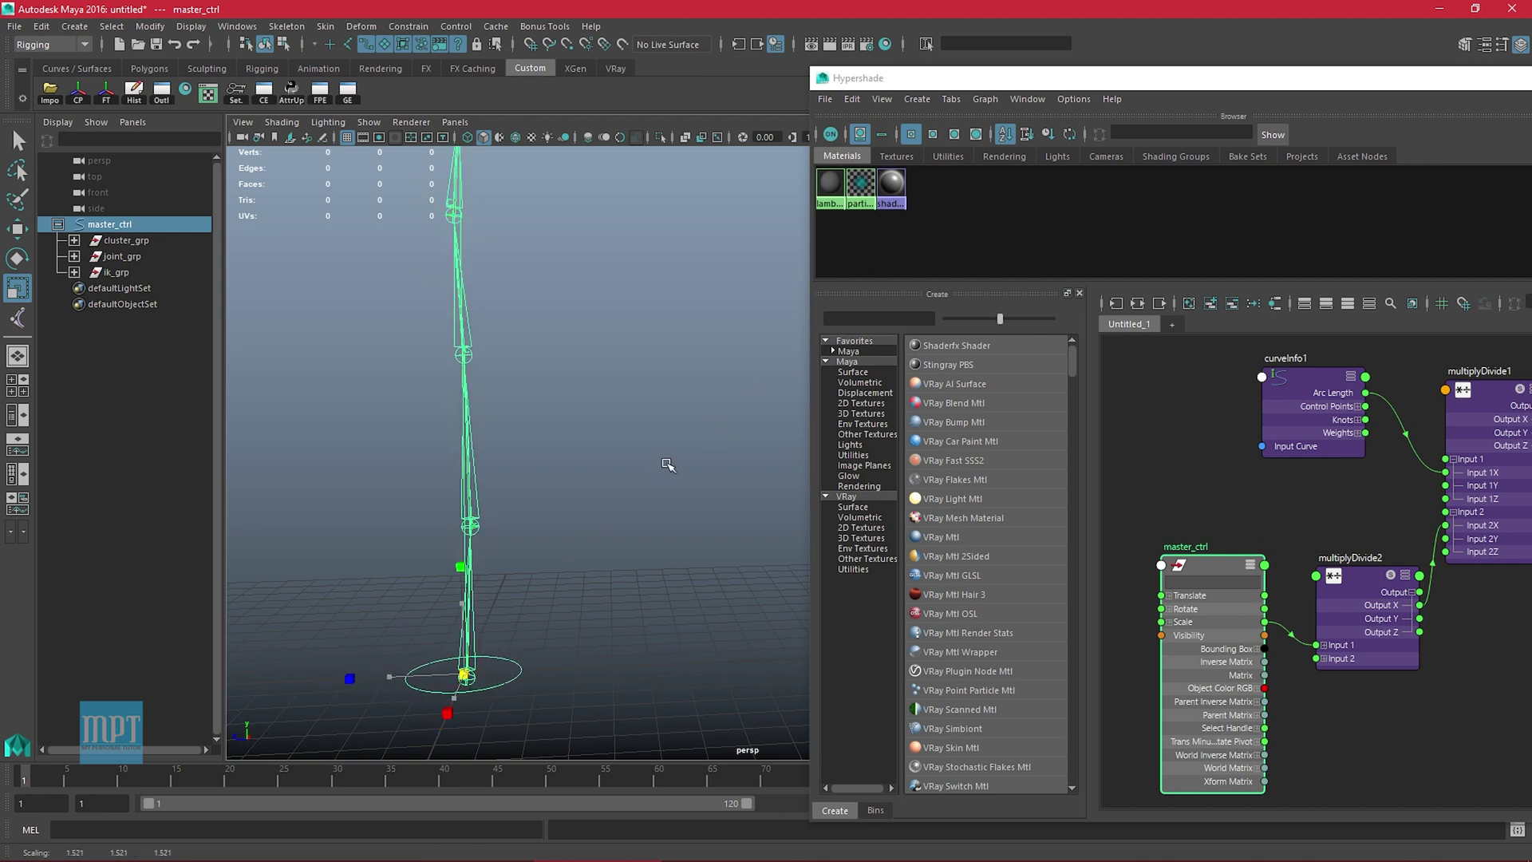
Move the Hypershade window aside, move cluster1Handle to test the stretch, and reset its translation to 0
{"action": "left_click_drag", "start_coordinate": [1162, 78], "coordinate": [926, 576]}
{"action": "scroll", "coordinate": [505, 463], "scroll_direction": "down", "scroll_amount": 2}
{"action": "middle_click_drag", "start_coordinate": [506, 463], "coordinate": [469, 588], "text": "alt"}
{"action": "scroll", "coordinate": [541, 304], "scroll_direction": "down", "scroll_amount": 1}
{"action": "middle_click_drag", "start_coordinate": [541, 303], "coordinate": [474, 195], "text": "alt"}
{"action": "left_click", "coordinate": [365, 46]}
{"action": "left_click_drag", "start_coordinate": [382, 193], "coordinate": [732, 218], "text": "alt"}
{"action": "key", "text": "w"}
{"action": "left_click_drag", "start_coordinate": [1503, 182], "coordinate": [1509, 201]}
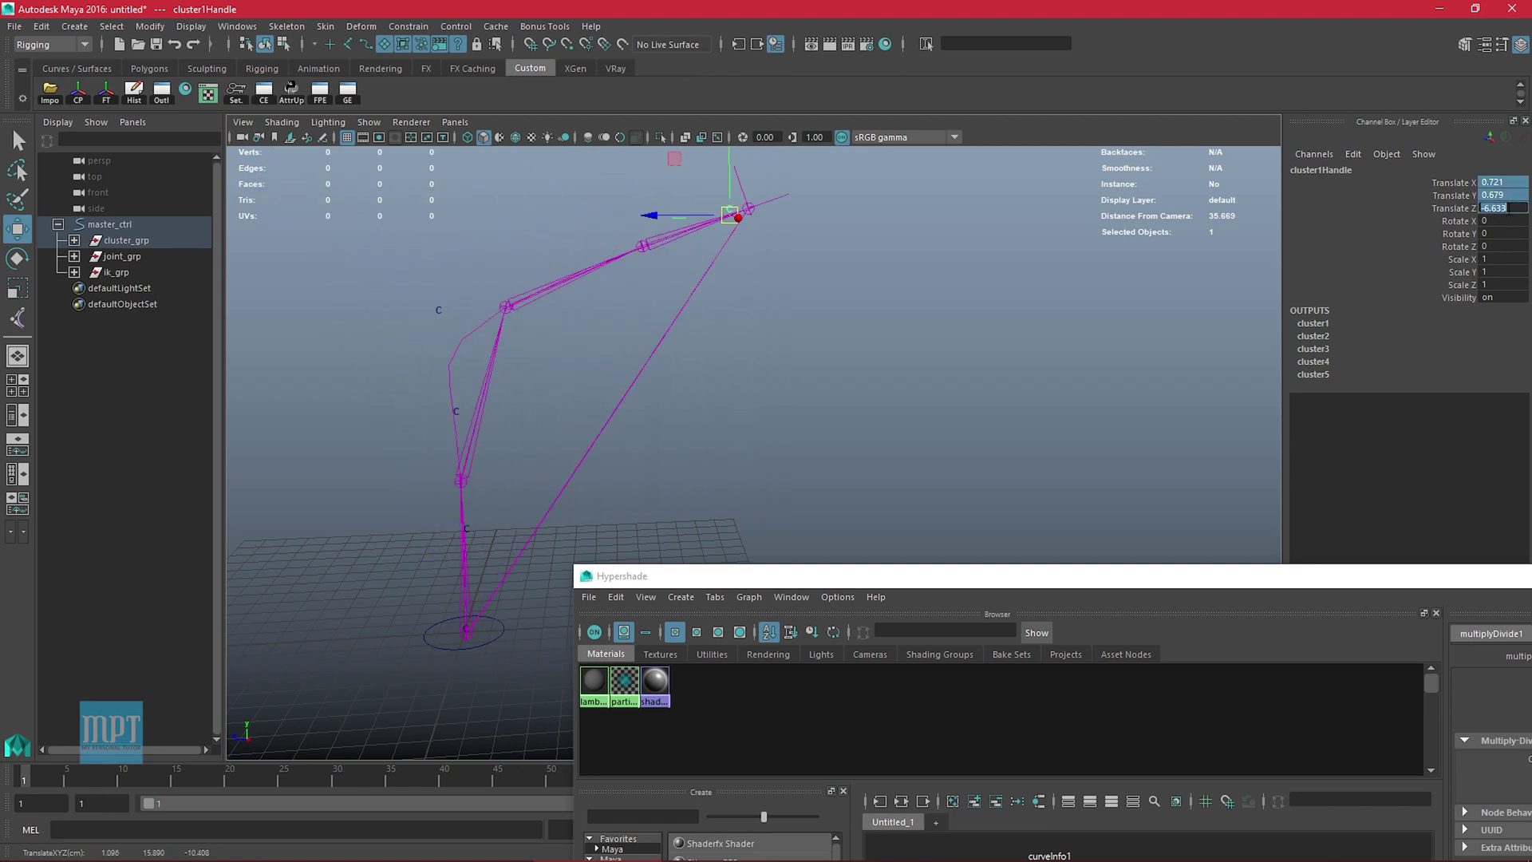
{"action": "key", "text": "Return"}
Move the middle cluster, cluster3Handle, to test the rig's bend and reset its Translate X, Y and Z to 0
{"action": "left_click", "coordinate": [452, 421]}
{"action": "left_click_drag", "start_coordinate": [451, 422], "coordinate": [805, 204]}
{"action": "left_click", "coordinate": [1504, 206], "text": "shift"}
{"action": "type", "text": "0"}
{"action": "key", "text": "Return"}
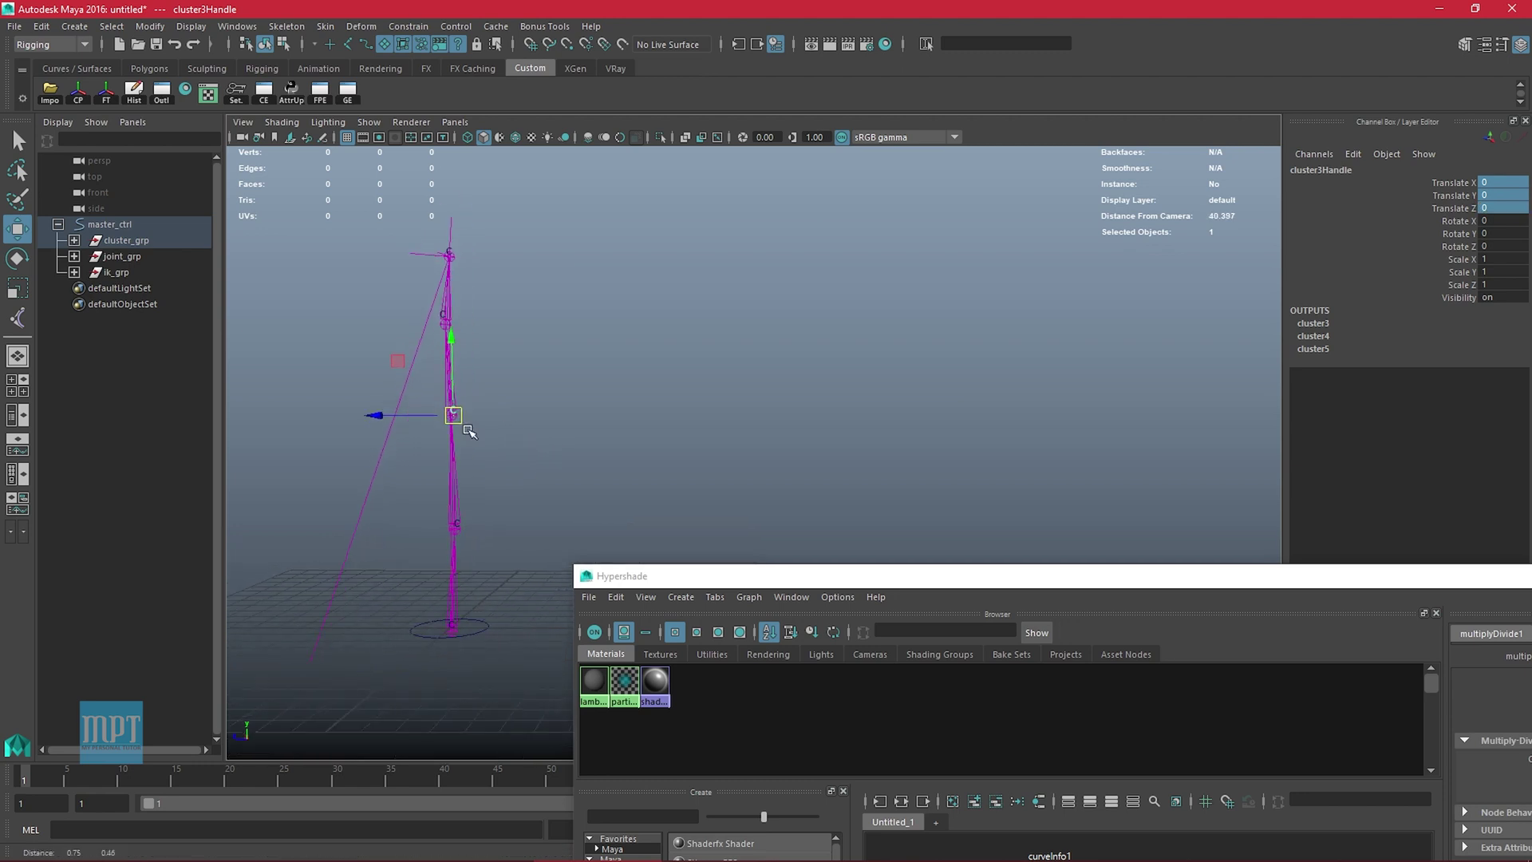
Bring the Hypershade window back up and review the connected curveInfo and multiplyDivide node network
{"action": "left_click_drag", "start_coordinate": [883, 580], "coordinate": [650, 98]}
{"action": "scroll", "coordinate": [926, 526], "scroll_direction": "down", "scroll_amount": 6}
{"action": "middle_click_drag", "start_coordinate": [977, 560], "coordinate": [730, 501], "text": "alt"}
{"action": "left_click_drag", "start_coordinate": [1453, 99], "coordinate": [1367, 83]}
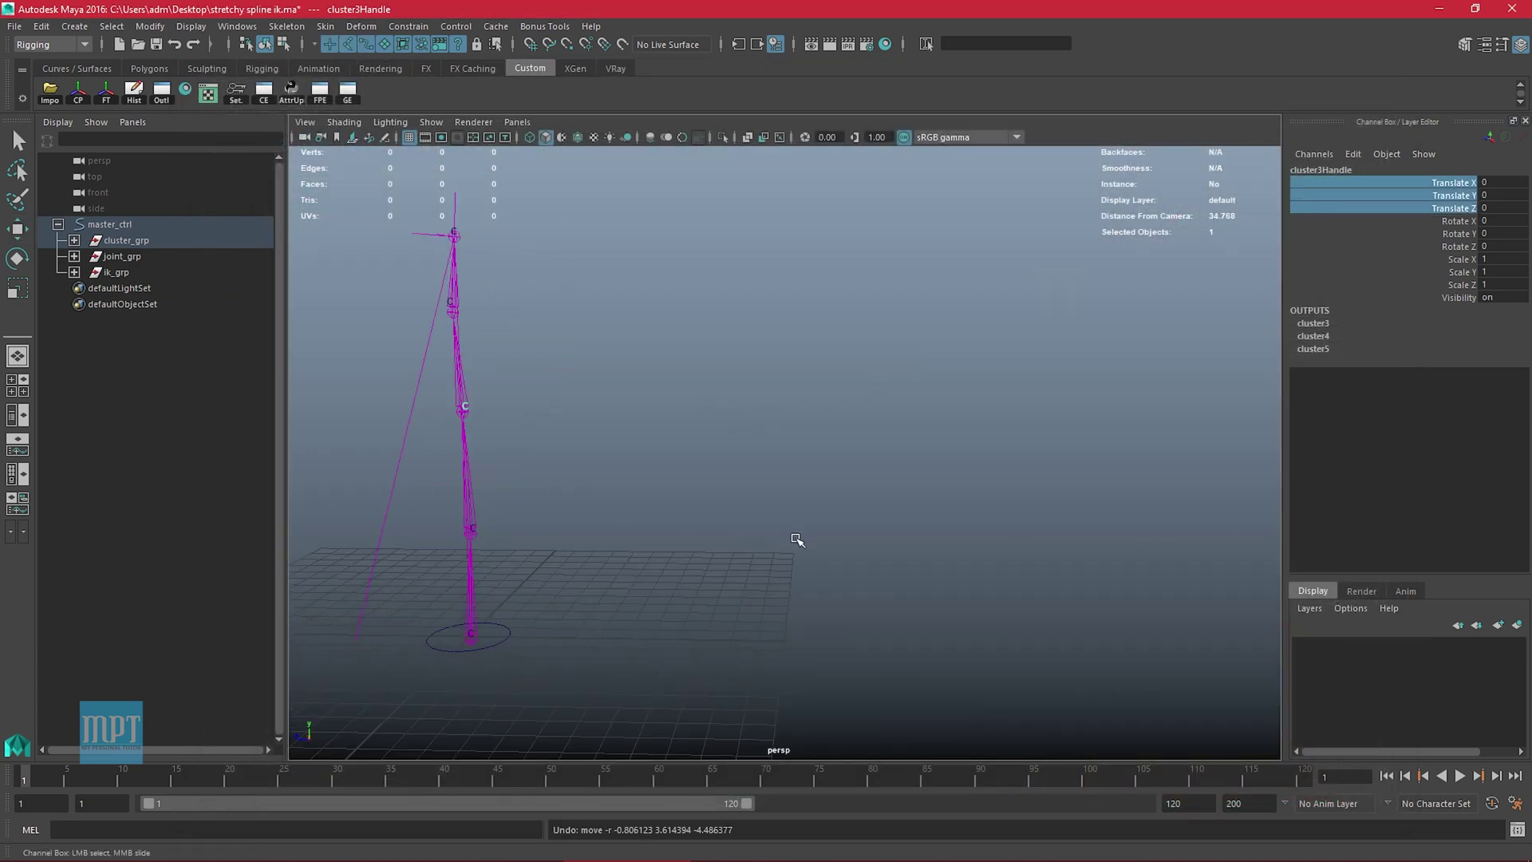
Enlarge the master_ctrl circle by scaling up its control vertices, keeping its transform untouched, and return to object mode
{"action": "left_click_drag", "start_coordinate": [796, 539], "coordinate": [684, 588], "text": "alt"}
{"action": "left_click", "coordinate": [681, 594]}
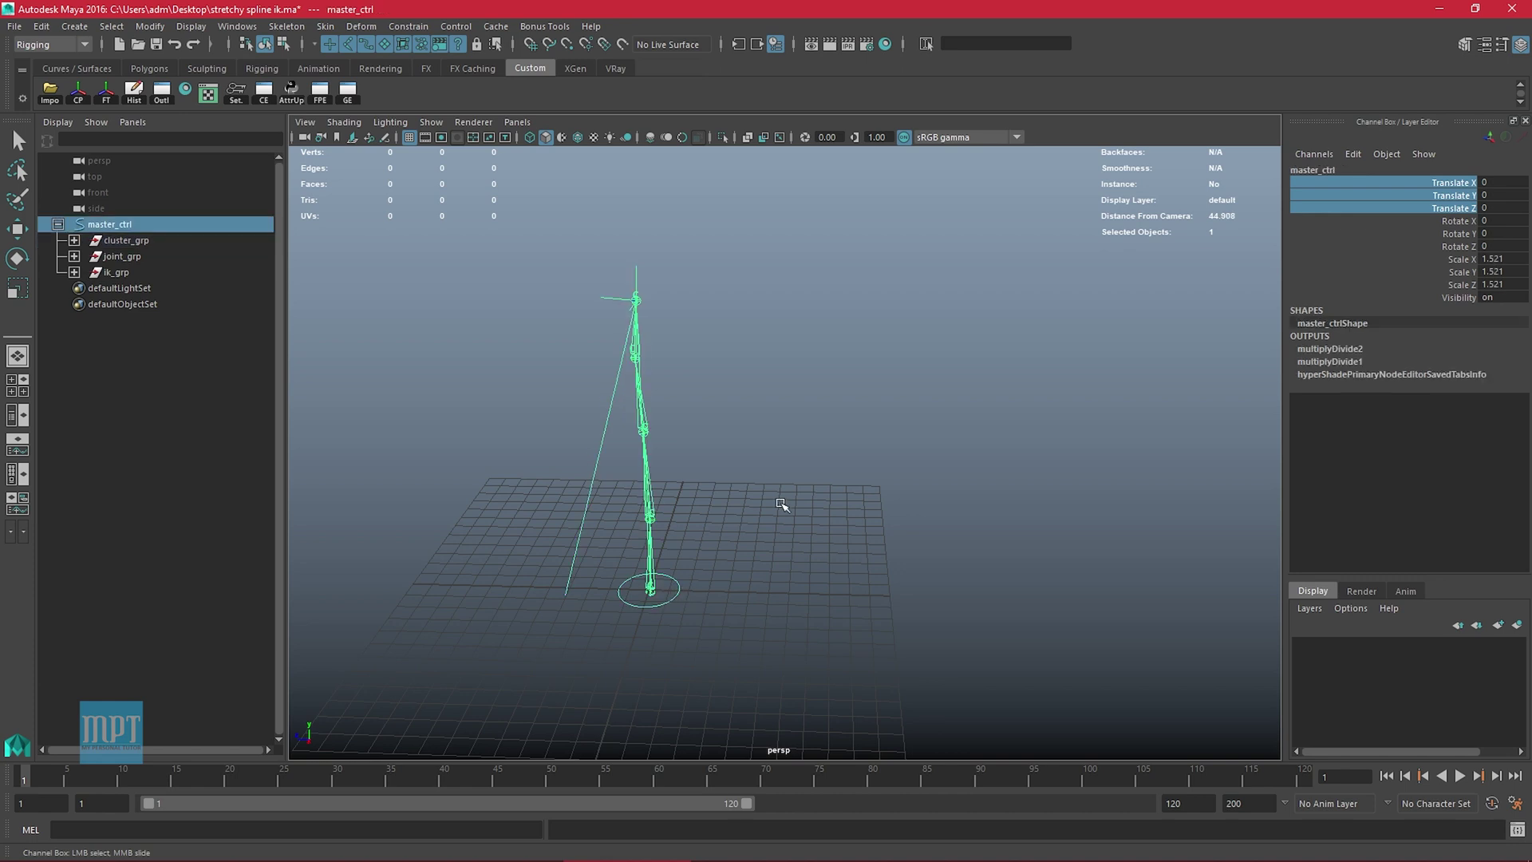
{"action": "key", "text": "w"}
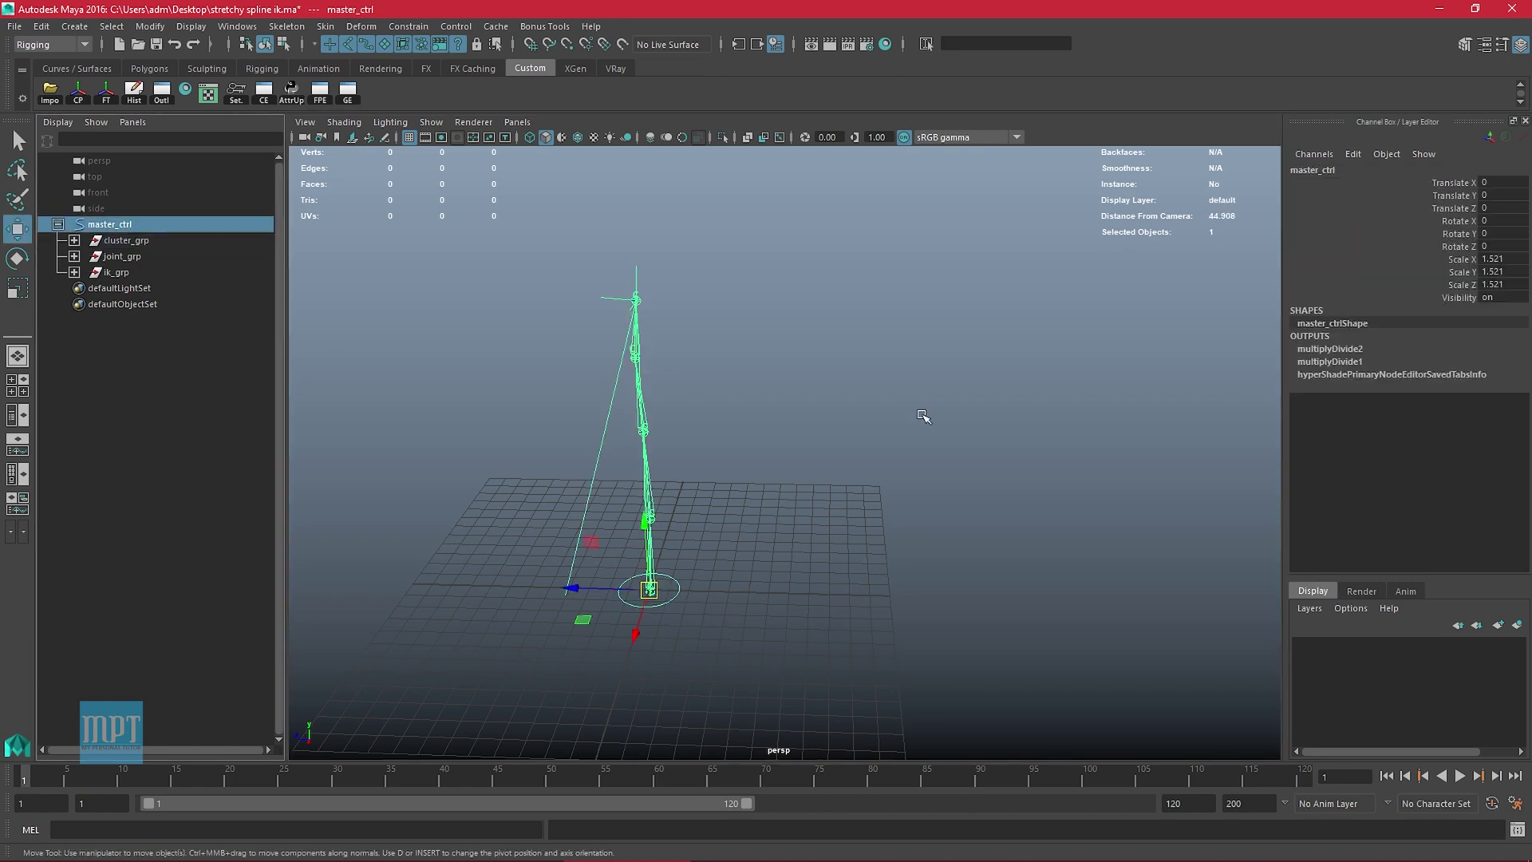
{"action": "right_click_drag", "start_coordinate": [785, 442], "coordinate": [745, 444]}
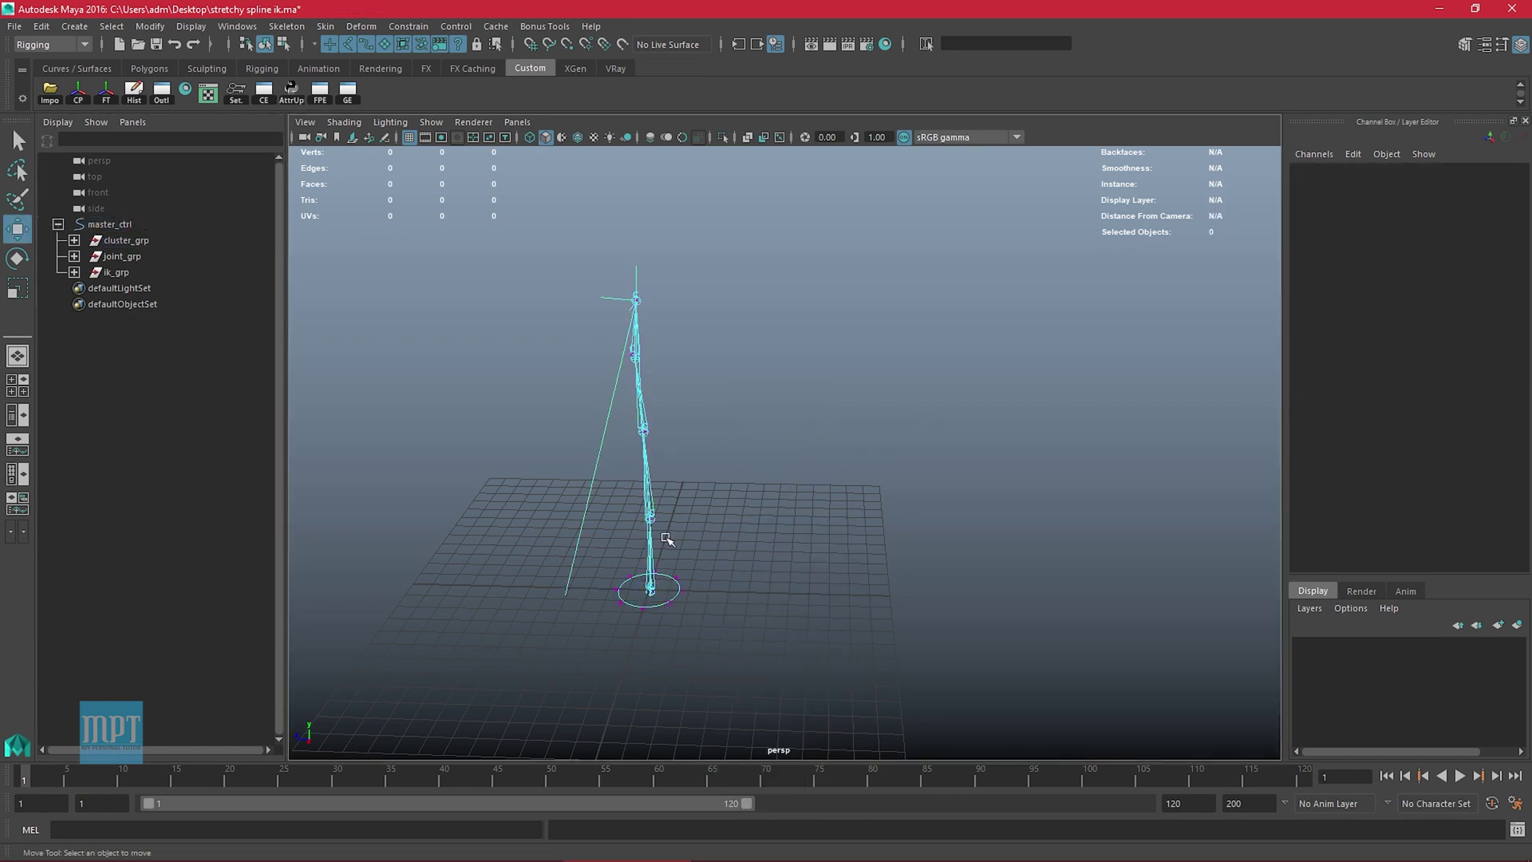
{"action": "left_click_drag", "start_coordinate": [604, 556], "coordinate": [733, 630]}
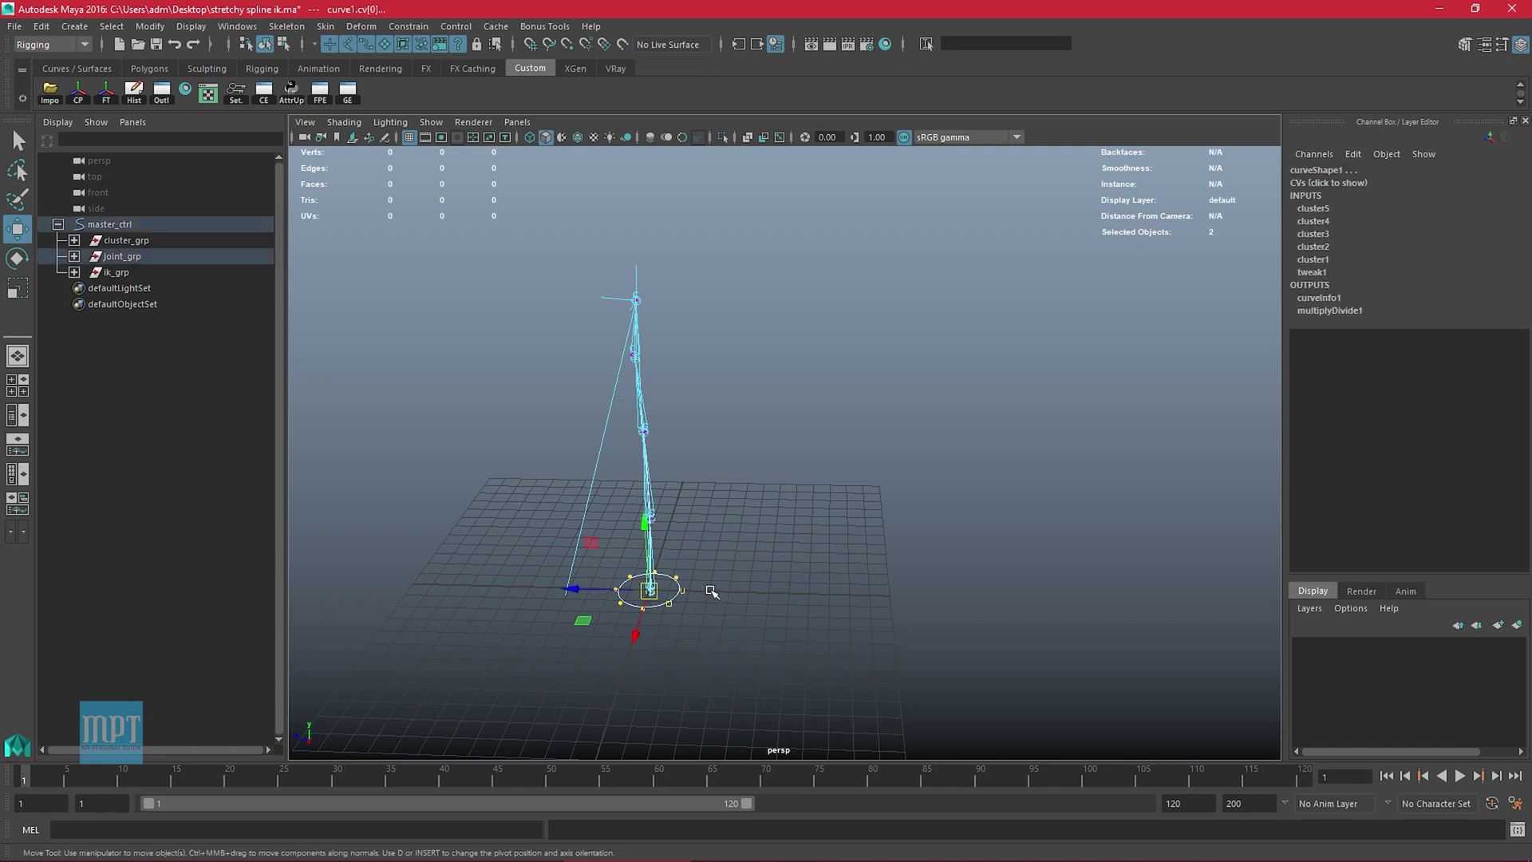
{"action": "key", "text": "r"}
{"action": "left_click_drag", "start_coordinate": [648, 590], "coordinate": [706, 591]}
{"action": "right_click_drag", "start_coordinate": [772, 449], "coordinate": [853, 429]}
Test-move the whole rig with master_ctrl, undo the move and deselect it
{"action": "left_click", "coordinate": [711, 609]}
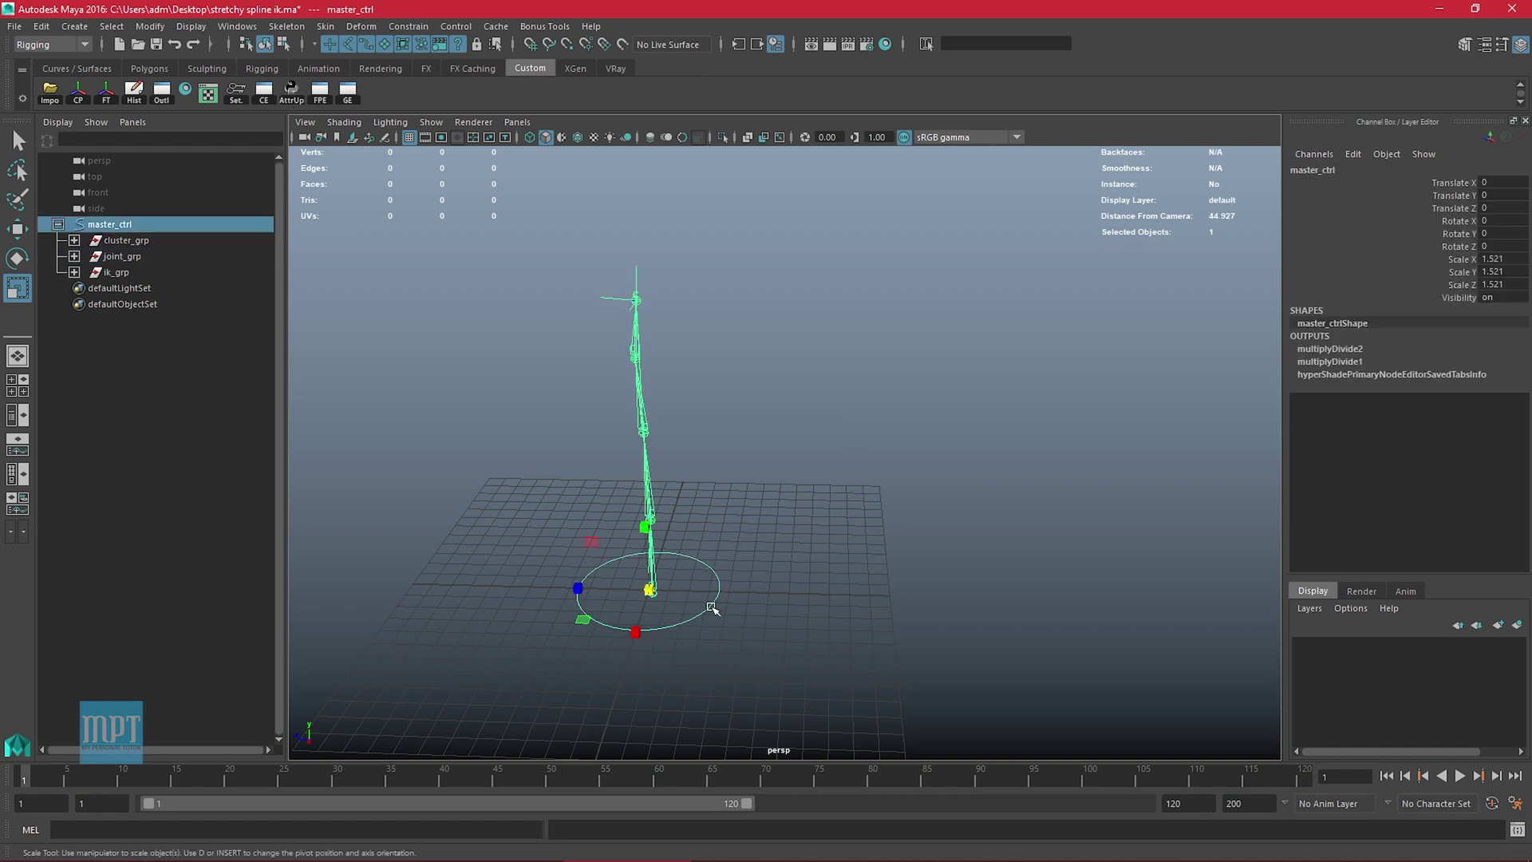
{"action": "key", "text": "w"}
{"action": "left_click_drag", "start_coordinate": [648, 603], "coordinate": [716, 516]}
{"action": "key", "text": "ctrl+z"}
{"action": "left_click", "coordinate": [766, 479]}
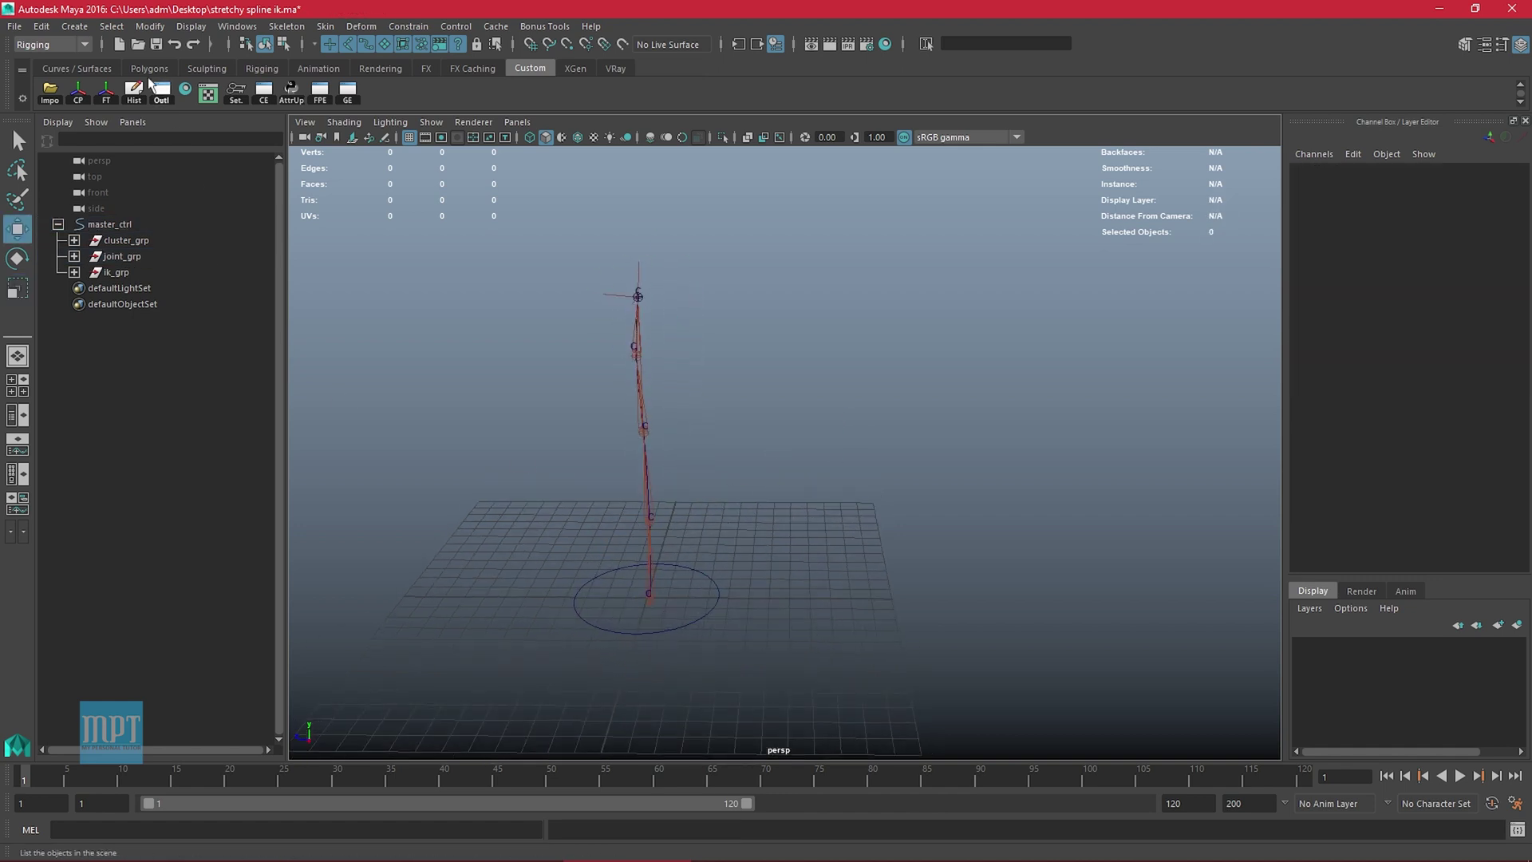
Create four NURBS circles at the origin as controllers for the clusters
{"action": "left_click", "coordinate": [76, 68]}
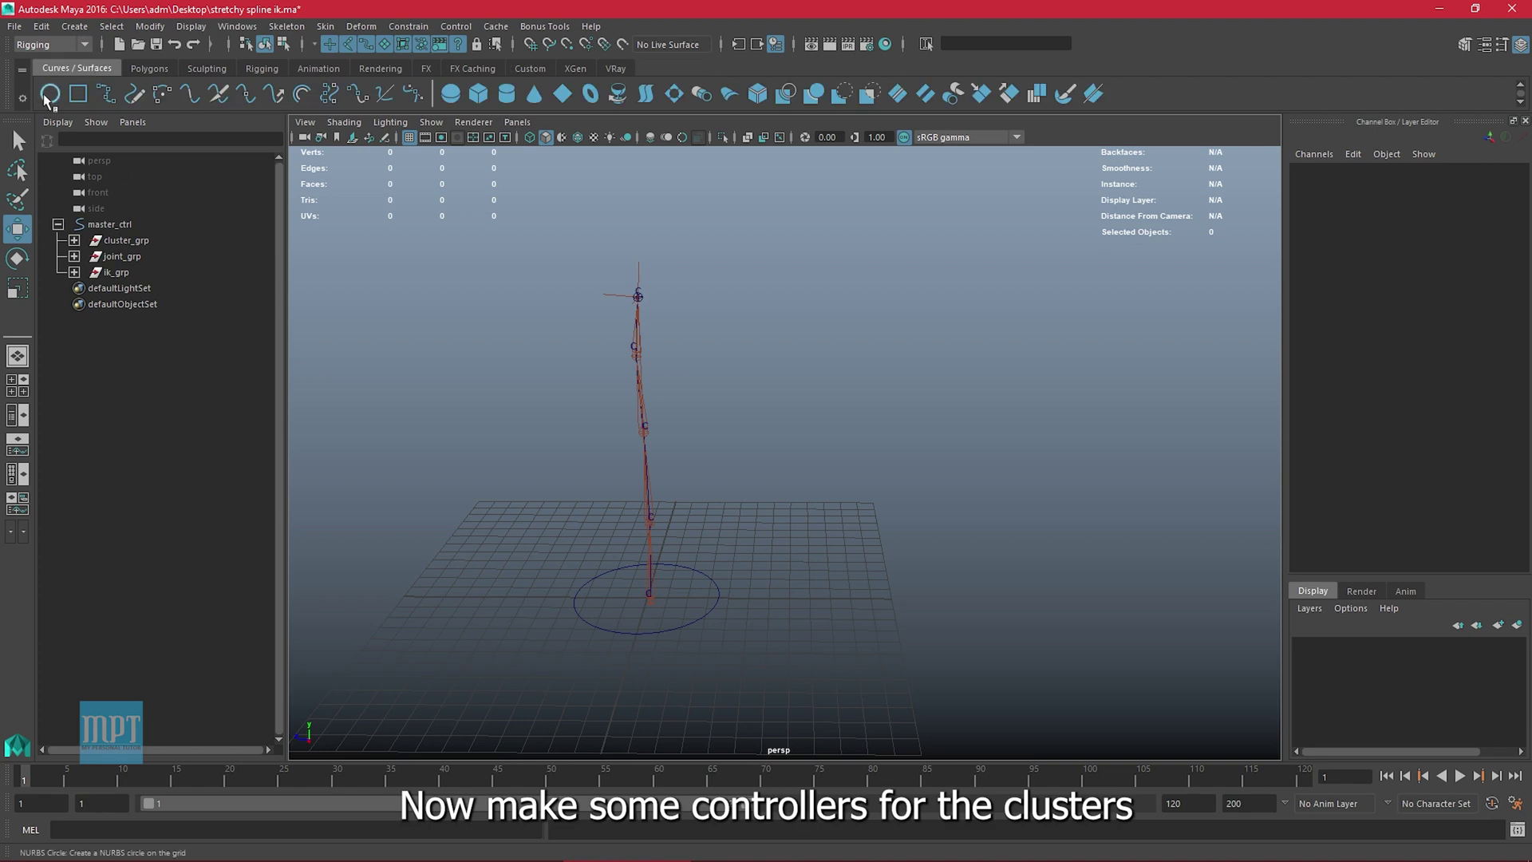
{"action": "left_click", "coordinate": [48, 94]}
{"action": "left_click", "coordinate": [48, 94]}
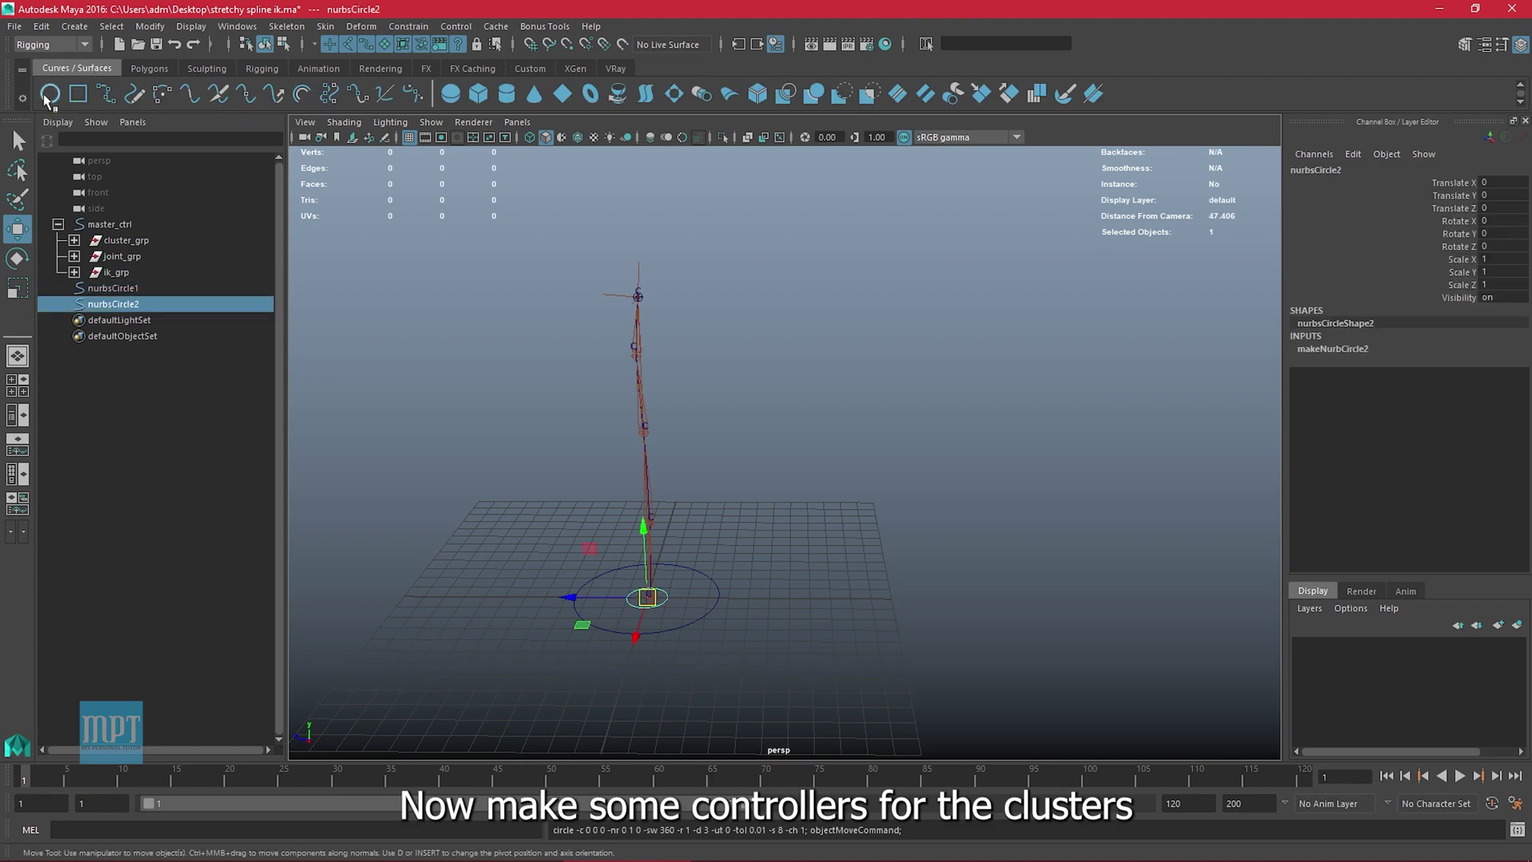
{"action": "left_click", "coordinate": [48, 94]}
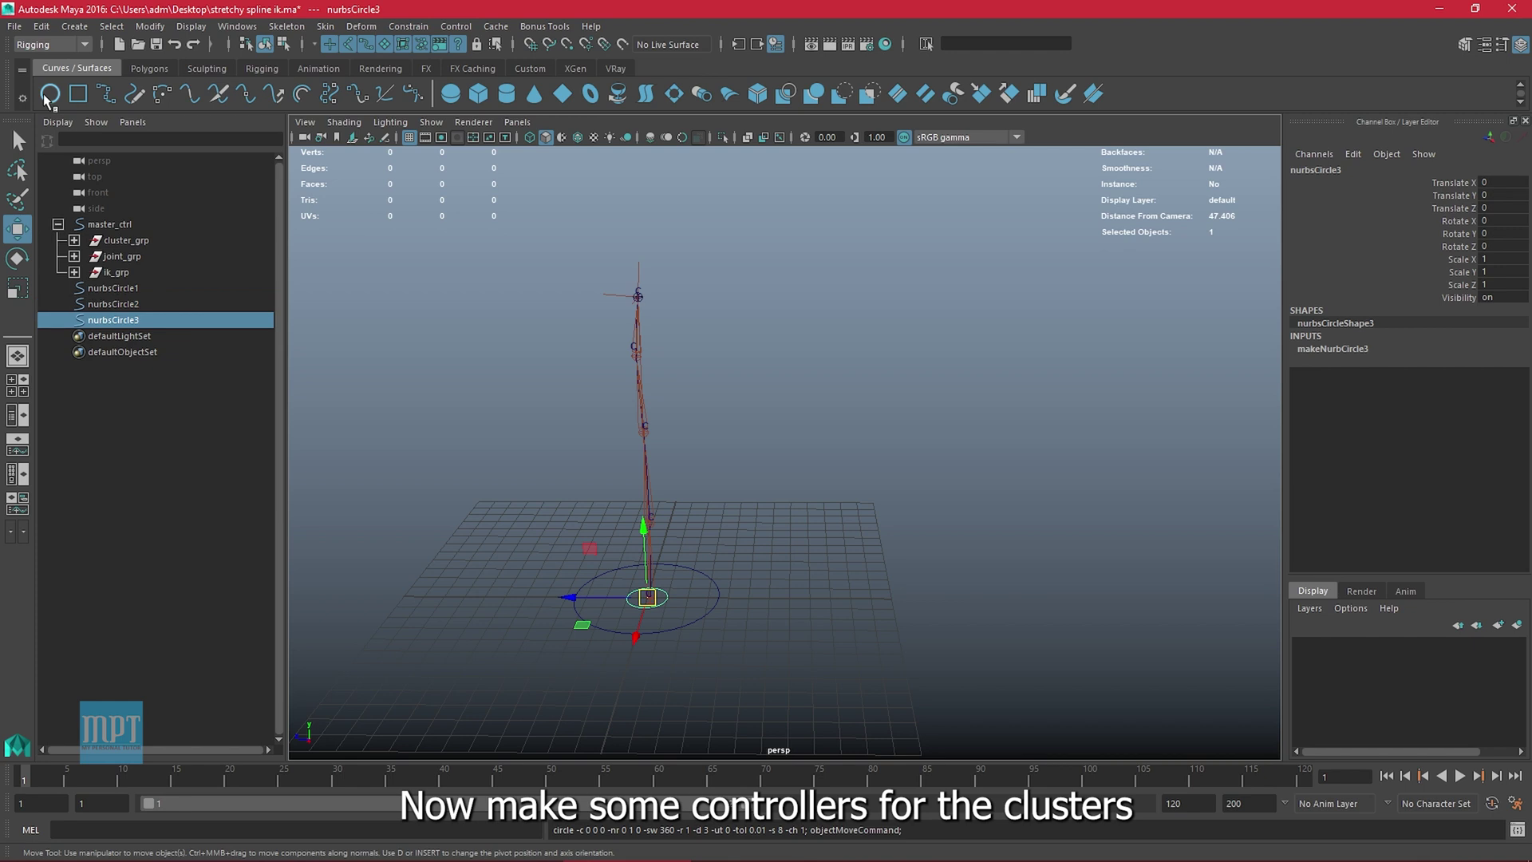
{"action": "left_click", "coordinate": [48, 94]}
In the side view, point-snap nurbsCircle1 onto the second joint from the base
{"action": "left_click", "coordinate": [142, 288]}
{"action": "scroll", "coordinate": [917, 535], "scroll_direction": "up", "scroll_amount": 1}
{"action": "key", "text": "space"}
{"action": "key", "text": "space"}
{"action": "key", "text": "space"}
{"action": "left_click_drag", "start_coordinate": [668, 488], "coordinate": [745, 486]}
{"action": "middle_click_drag", "start_coordinate": [746, 486], "coordinate": [967, 433], "text": "alt"}
{"action": "right_click_drag", "start_coordinate": [814, 399], "coordinate": [990, 720], "text": "alt"}
{"action": "middle_click_drag", "start_coordinate": [534, 445], "coordinate": [670, 411], "text": "alt"}
{"action": "right_click_drag", "start_coordinate": [670, 411], "coordinate": [712, 521], "text": "alt"}
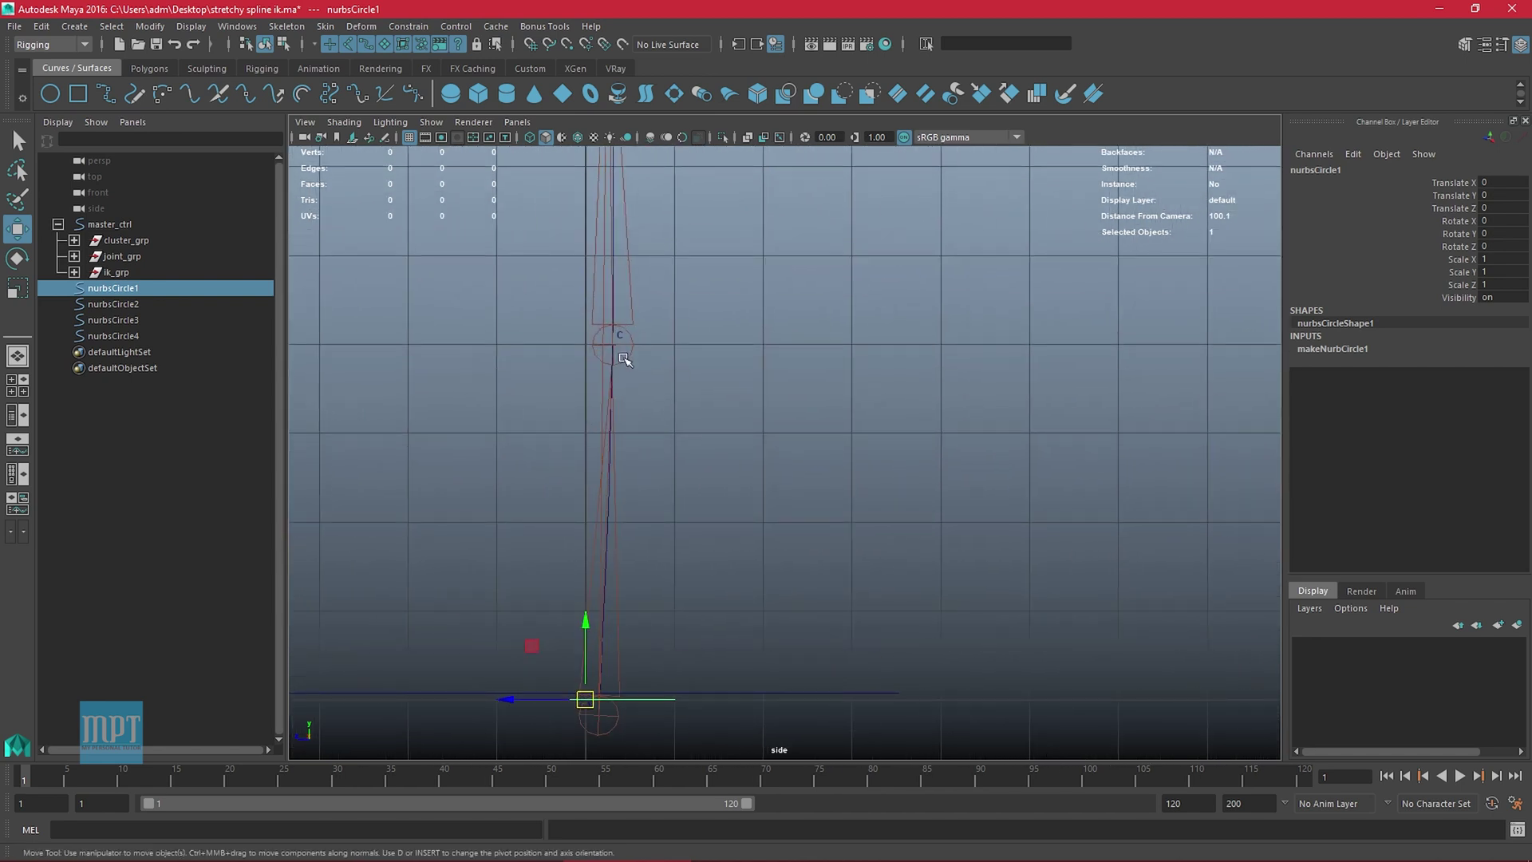
{"action": "key", "text": "v"}
{"action": "middle_click_drag", "start_coordinate": [641, 363], "coordinate": [613, 345]}
Point-snap nurbsCircle2 onto the third joint from the base
{"action": "right_click_drag", "start_coordinate": [712, 444], "coordinate": [630, 426], "text": "alt"}
{"action": "middle_click_drag", "start_coordinate": [630, 426], "coordinate": [608, 547], "text": "alt"}
{"action": "left_click", "coordinate": [103, 305]}
{"action": "middle_click_drag", "start_coordinate": [749, 289], "coordinate": [738, 407], "text": "alt"}
{"action": "key", "text": "v"}
{"action": "middle_click_drag", "start_coordinate": [626, 352], "coordinate": [634, 342]}
Point-snap nurbsCircle3 onto the fourth joint from the base
{"action": "right_click_drag", "start_coordinate": [641, 343], "coordinate": [613, 345], "text": "alt"}
{"action": "middle_click_drag", "start_coordinate": [602, 356], "coordinate": [580, 520], "text": "alt"}
{"action": "left_click", "coordinate": [119, 320]}
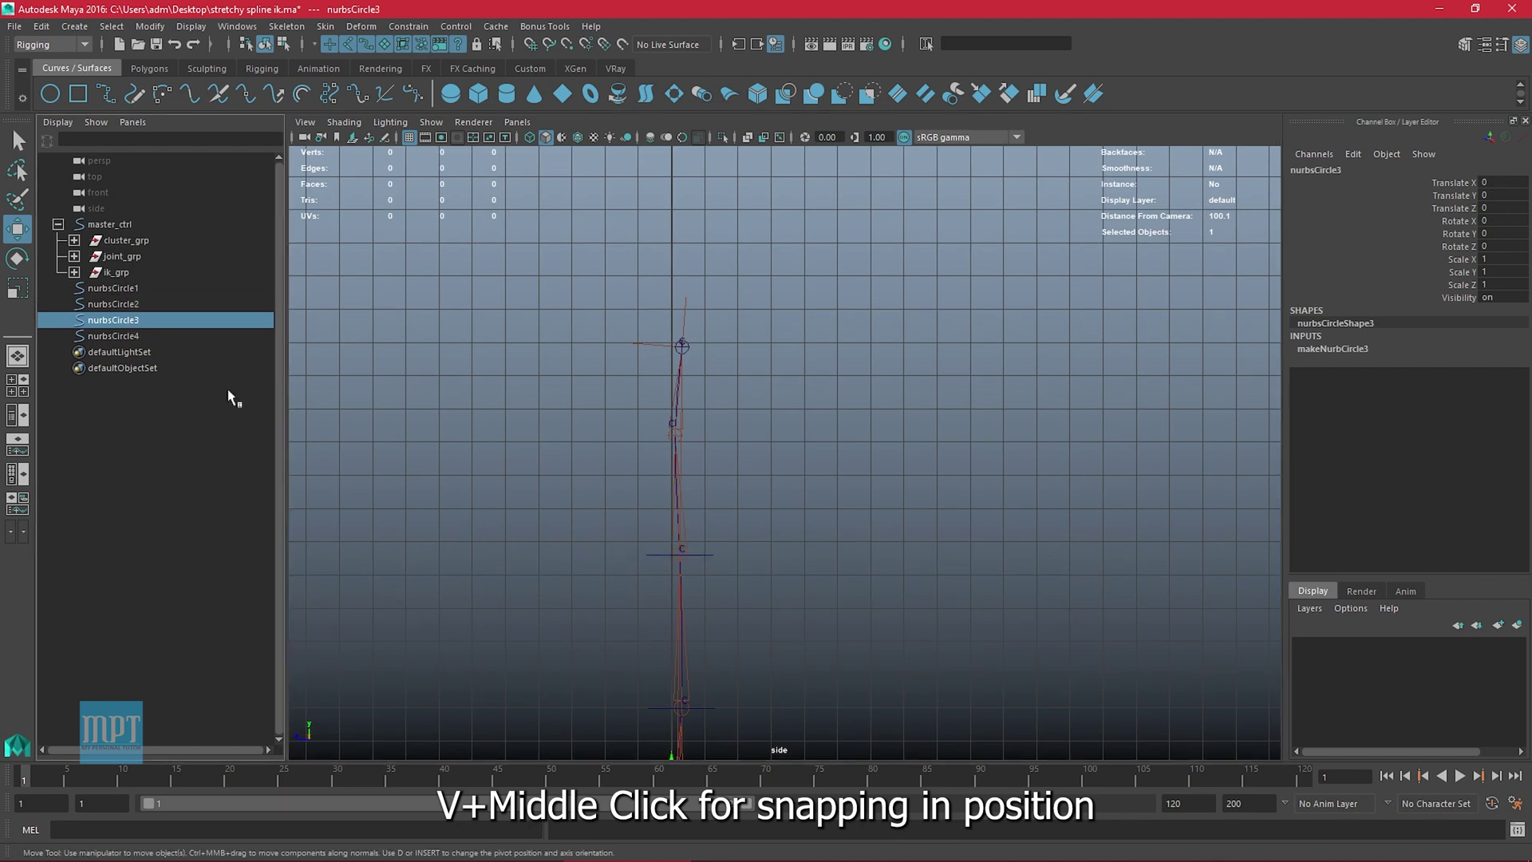
{"action": "key", "text": "v"}
{"action": "middle_click", "coordinate": [690, 448]}
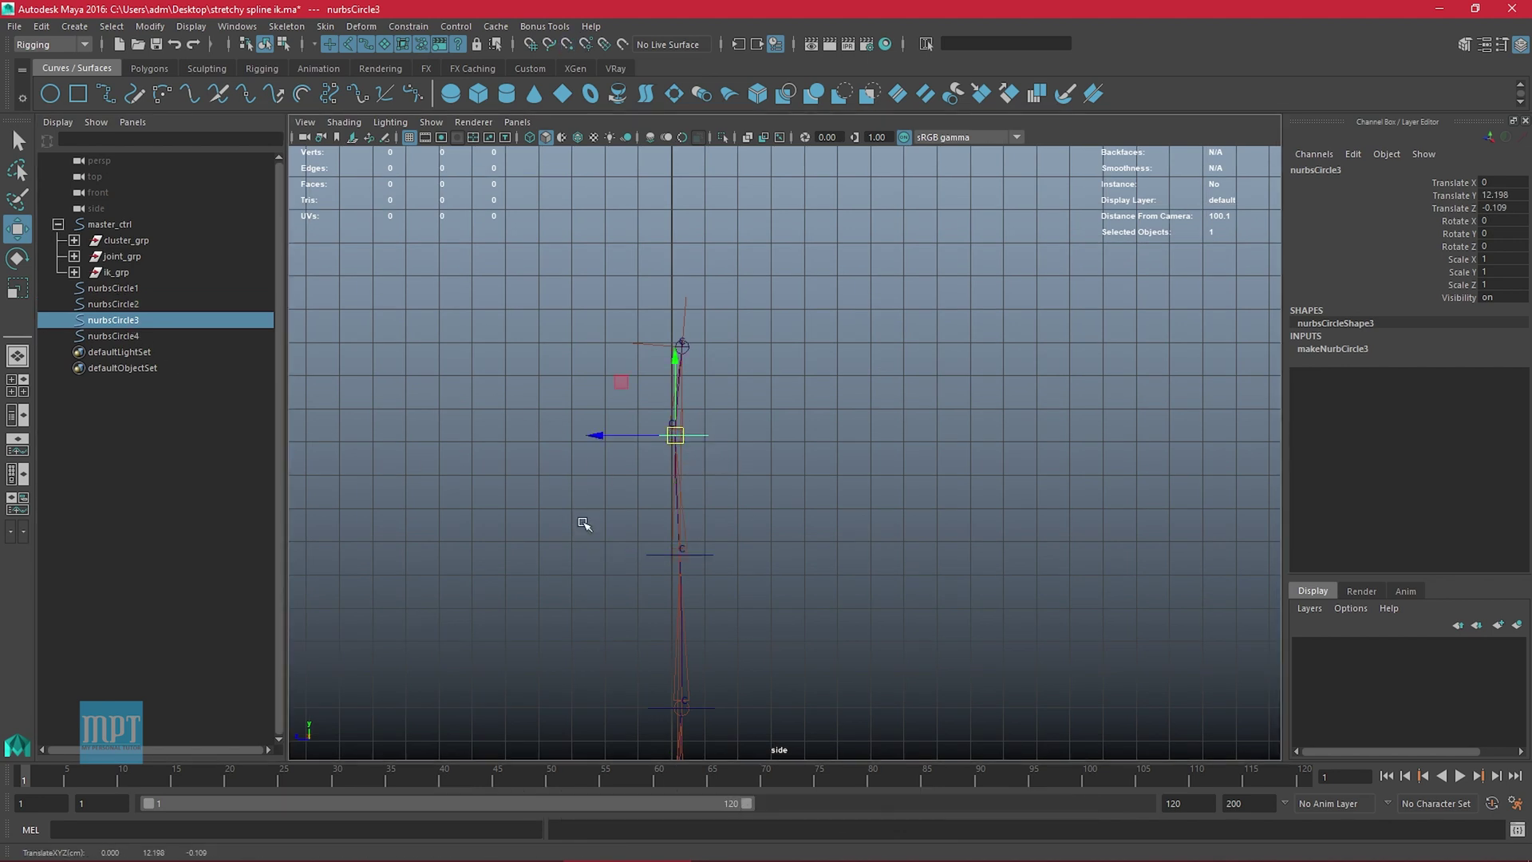
Point-snap nurbsCircle4 onto the top joint of the chain and return to the perspective view
{"action": "left_click", "coordinate": [158, 335]}
{"action": "key", "text": "v"}
{"action": "middle_click", "coordinate": [690, 352]}
{"action": "right_click_drag", "start_coordinate": [768, 466], "coordinate": [758, 470], "text": "alt"}
{"action": "middle_click_drag", "start_coordinate": [756, 470], "coordinate": [709, 367], "text": "alt"}
{"action": "key", "text": "space"}
{"action": "left_click_drag", "start_coordinate": [739, 479], "coordinate": [766, 448]}
Restrict the viewport selection mask to curves so the joints are not picked together with the control circles
{"action": "left_click", "coordinate": [698, 531]}
{"action": "right_click_drag", "start_coordinate": [862, 444], "coordinate": [786, 440]}
{"action": "left_click_drag", "start_coordinate": [589, 493], "coordinate": [776, 595]}
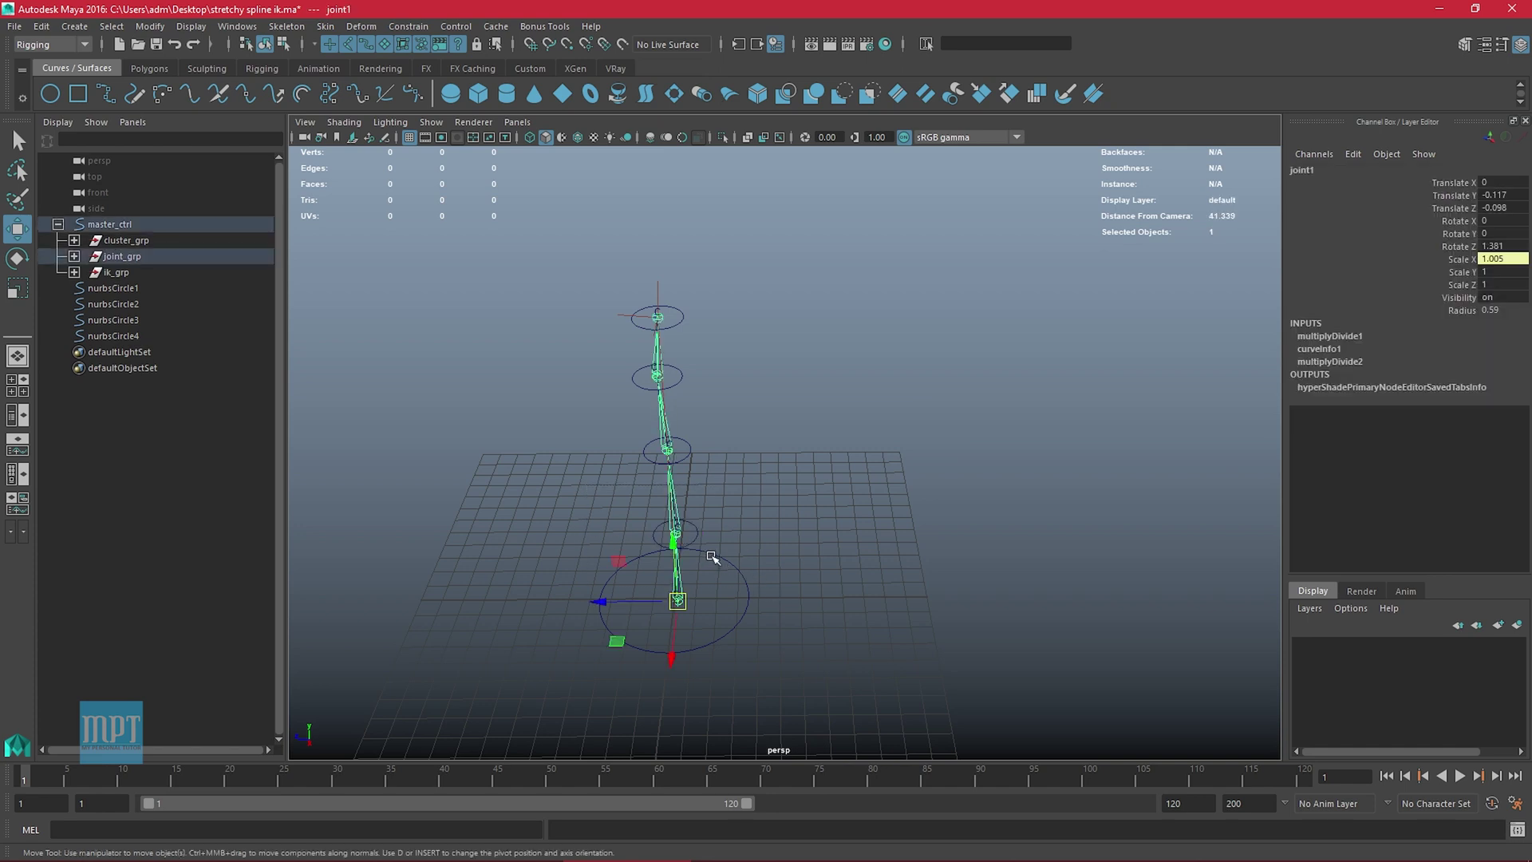
{"action": "left_click_drag", "start_coordinate": [710, 556], "coordinate": [693, 523]}
{"action": "left_click", "coordinate": [315, 45]}
{"action": "left_click", "coordinate": [346, 61]}
{"action": "left_click", "coordinate": [365, 44]}
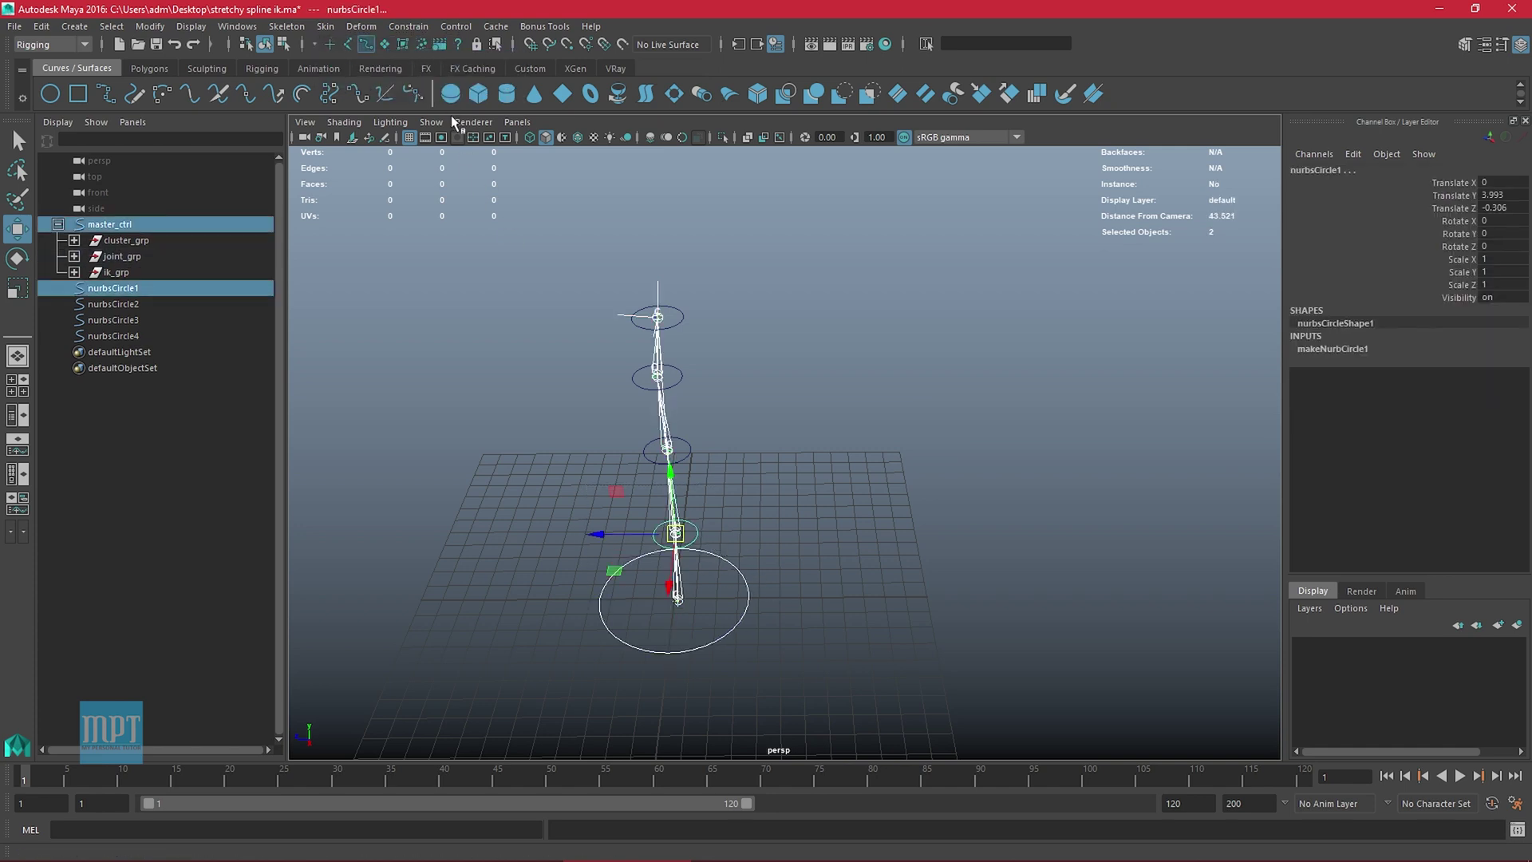
Enlarge nurbsCircle1 by scaling up all of its control vertices and return to object mode
{"action": "left_click", "coordinate": [714, 540]}
{"action": "key", "text": "F8"}
{"action": "left_click_drag", "start_coordinate": [506, 444], "coordinate": [788, 578]}
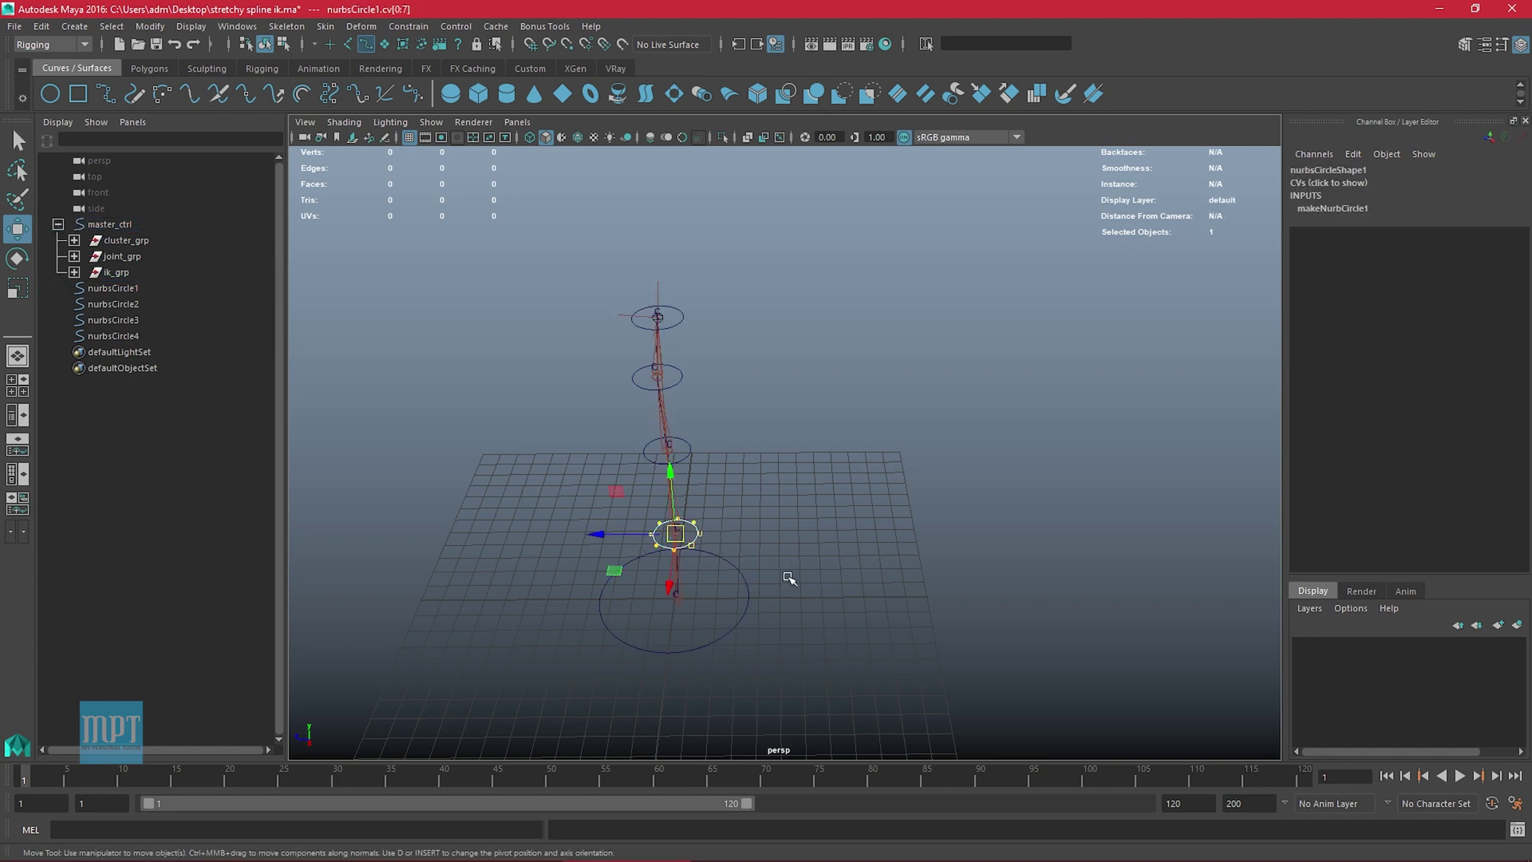
{"action": "key", "text": "r"}
{"action": "left_click_drag", "start_coordinate": [676, 533], "coordinate": [717, 533]}
{"action": "key", "text": "F8"}
Scale up the control vertices of nurbsCircle2, nurbsCircle3 and nurbsCircle4 to enlarge the upper control circles
{"action": "left_click", "coordinate": [691, 454]}
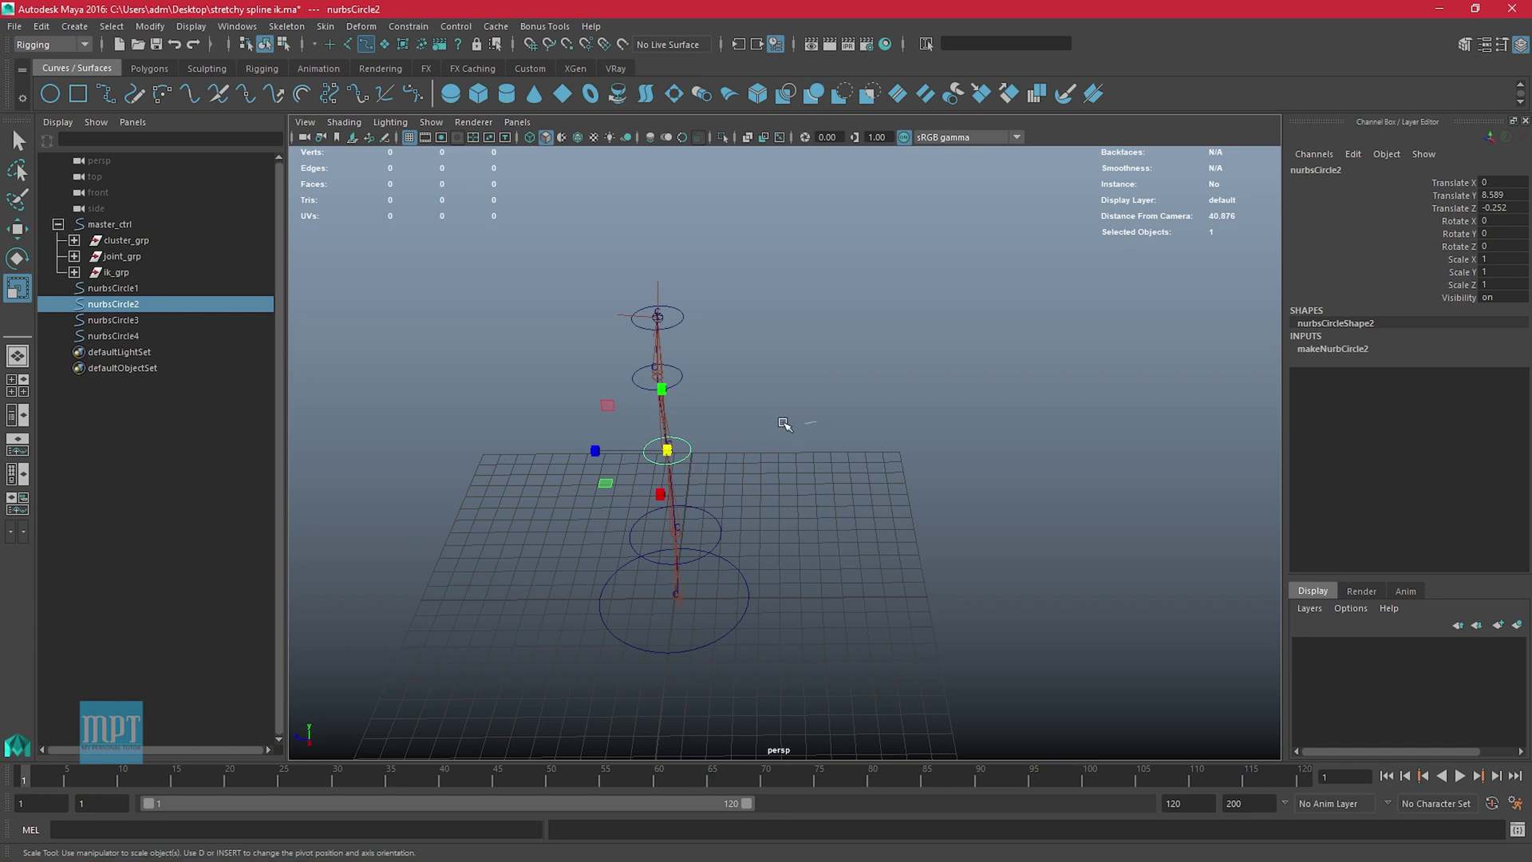
{"action": "key", "text": "F8"}
{"action": "left_click_drag", "start_coordinate": [565, 400], "coordinate": [808, 520]}
{"action": "left_click_drag", "start_coordinate": [668, 451], "coordinate": [692, 449]}
{"action": "left_click_drag", "start_coordinate": [697, 350], "coordinate": [677, 375]}
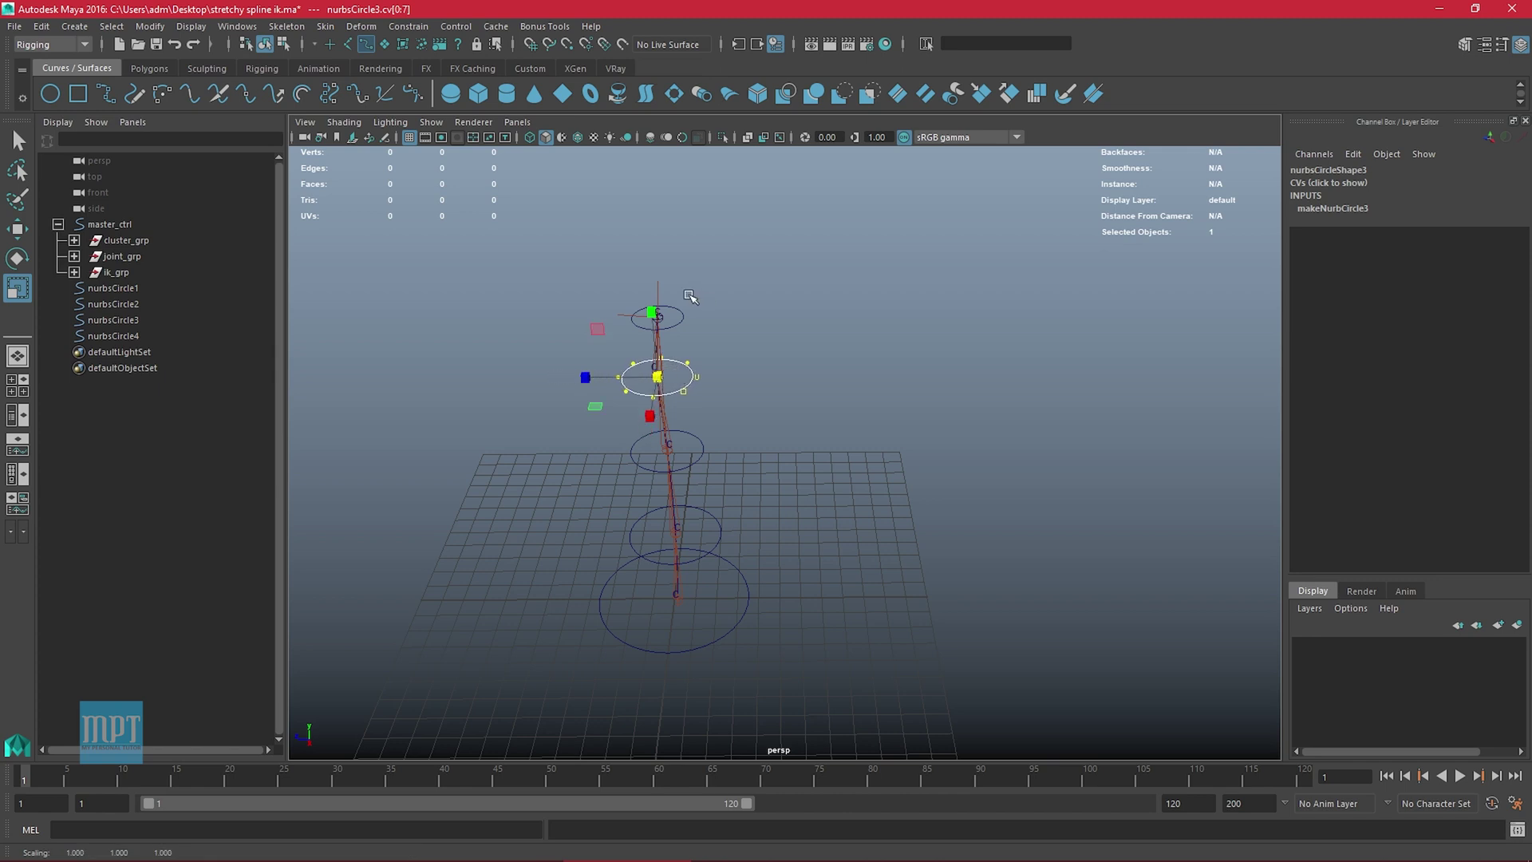
{"action": "left_click_drag", "start_coordinate": [615, 287], "coordinate": [679, 312]}
Scale the control vertices of nurbsCircle2 and nurbsCircle3 up slightly more to even out the circle sizes
{"action": "left_click_drag", "start_coordinate": [706, 431], "coordinate": [697, 463]}
{"action": "right_click_drag", "start_coordinate": [698, 462], "coordinate": [620, 440]}
{"action": "left_click_drag", "start_coordinate": [613, 420], "coordinate": [718, 485]}
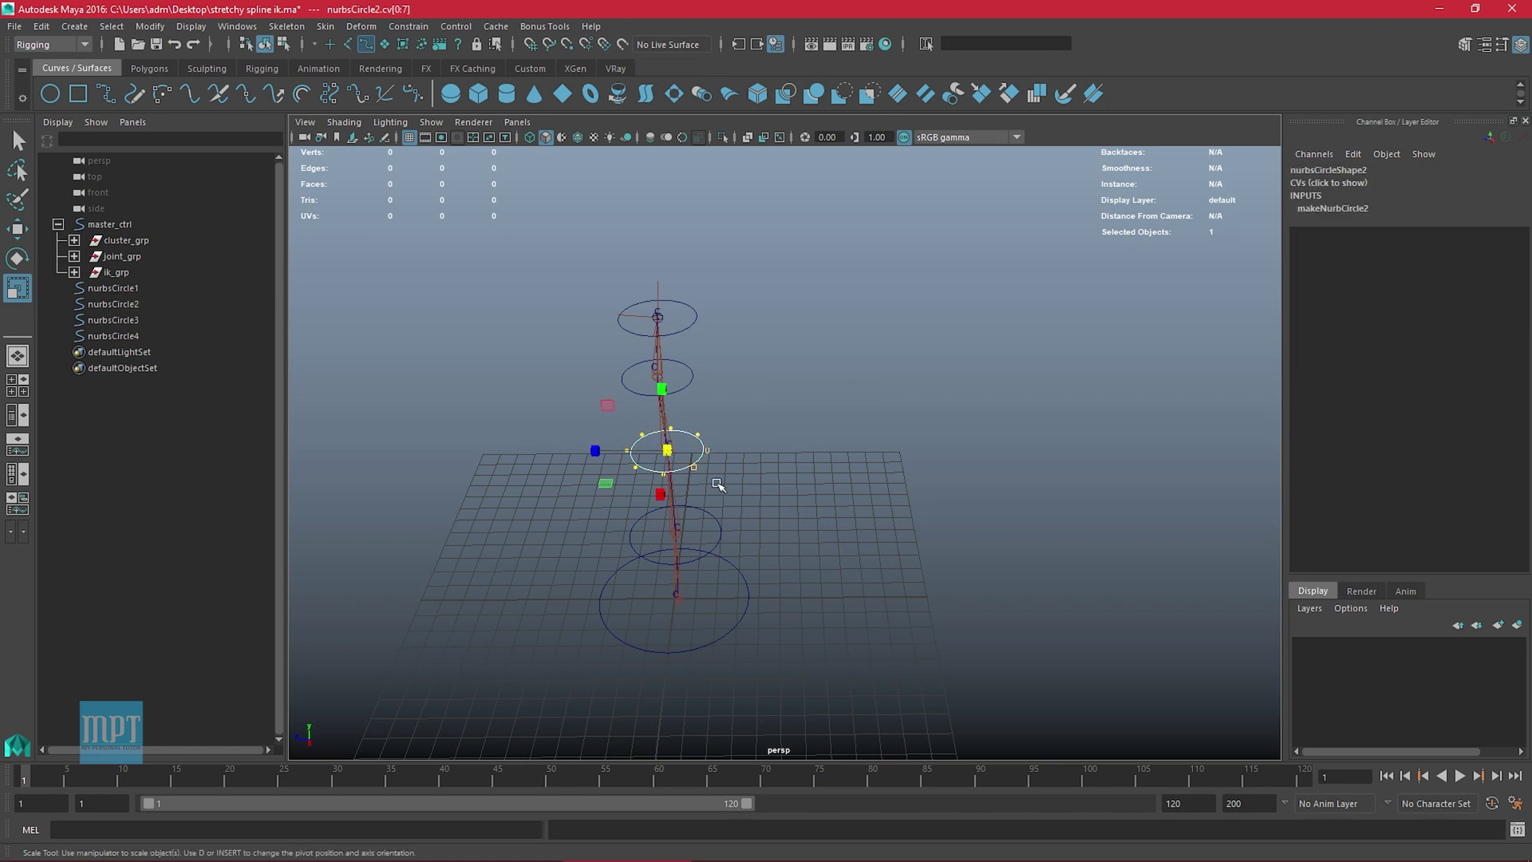
{"action": "left_click", "coordinate": [622, 372]}
{"action": "right_click_drag", "start_coordinate": [622, 372], "coordinate": [568, 354]}
{"action": "left_click_drag", "start_coordinate": [589, 343], "coordinate": [752, 404]}
{"action": "left_click_drag", "start_coordinate": [657, 376], "coordinate": [677, 375]}
Scale the control vertices of nurbsCircle4 up slightly, return to object mode and deselect
{"action": "left_click", "coordinate": [696, 321]}
{"action": "right_click_drag", "start_coordinate": [841, 330], "coordinate": [786, 312]}
{"action": "left_click_drag", "start_coordinate": [562, 248], "coordinate": [808, 380]}
{"action": "left_click_drag", "start_coordinate": [660, 318], "coordinate": [674, 320]}
{"action": "right_click_drag", "start_coordinate": [756, 292], "coordinate": [871, 185]}
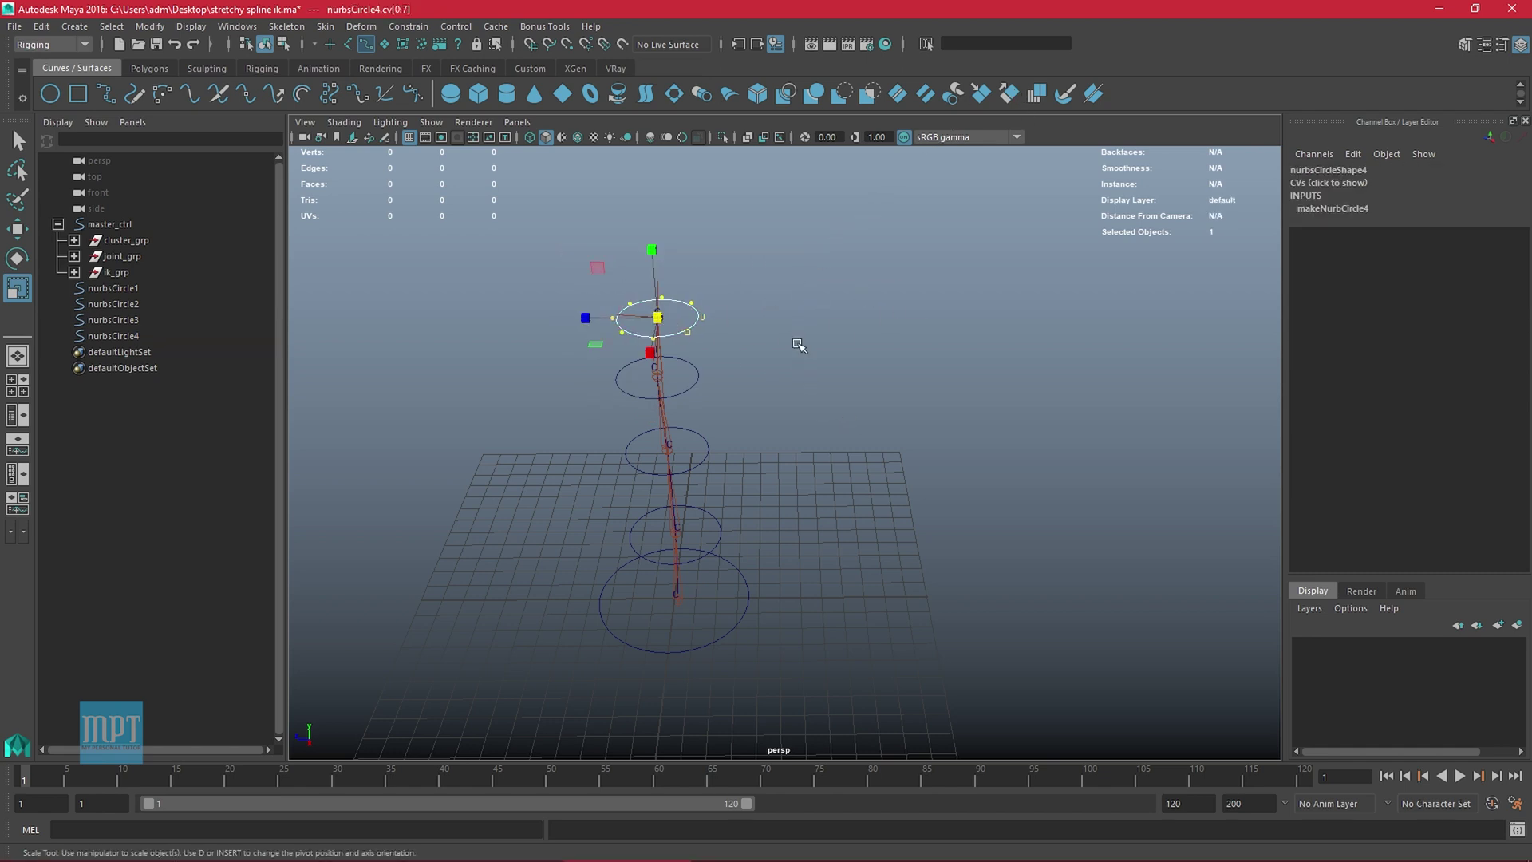
{"action": "scroll", "coordinate": [795, 342], "scroll_direction": "up", "scroll_amount": 2}
{"action": "right_click_drag", "start_coordinate": [783, 353], "coordinate": [962, 177]}
{"action": "right_click_drag", "start_coordinate": [784, 311], "coordinate": [787, 422]}
{"action": "left_click", "coordinate": [802, 398]}
Select all four cluster control circles, freeze their transformations and delete their construction history
{"action": "scroll", "coordinate": [822, 423], "scroll_direction": "down", "scroll_amount": 2}
{"action": "middle_click_drag", "start_coordinate": [839, 459], "coordinate": [874, 463], "text": "alt"}
{"action": "key", "text": "w"}
{"action": "left_click_drag", "start_coordinate": [785, 501], "coordinate": [769, 544], "text": "alt"}
{"action": "left_click_drag", "start_coordinate": [720, 429], "coordinate": [752, 439], "text": "shift"}
{"action": "left_click_drag", "start_coordinate": [710, 330], "coordinate": [731, 368], "text": "shift"}
{"action": "left_click_drag", "start_coordinate": [719, 275], "coordinate": [751, 331], "text": "shift"}
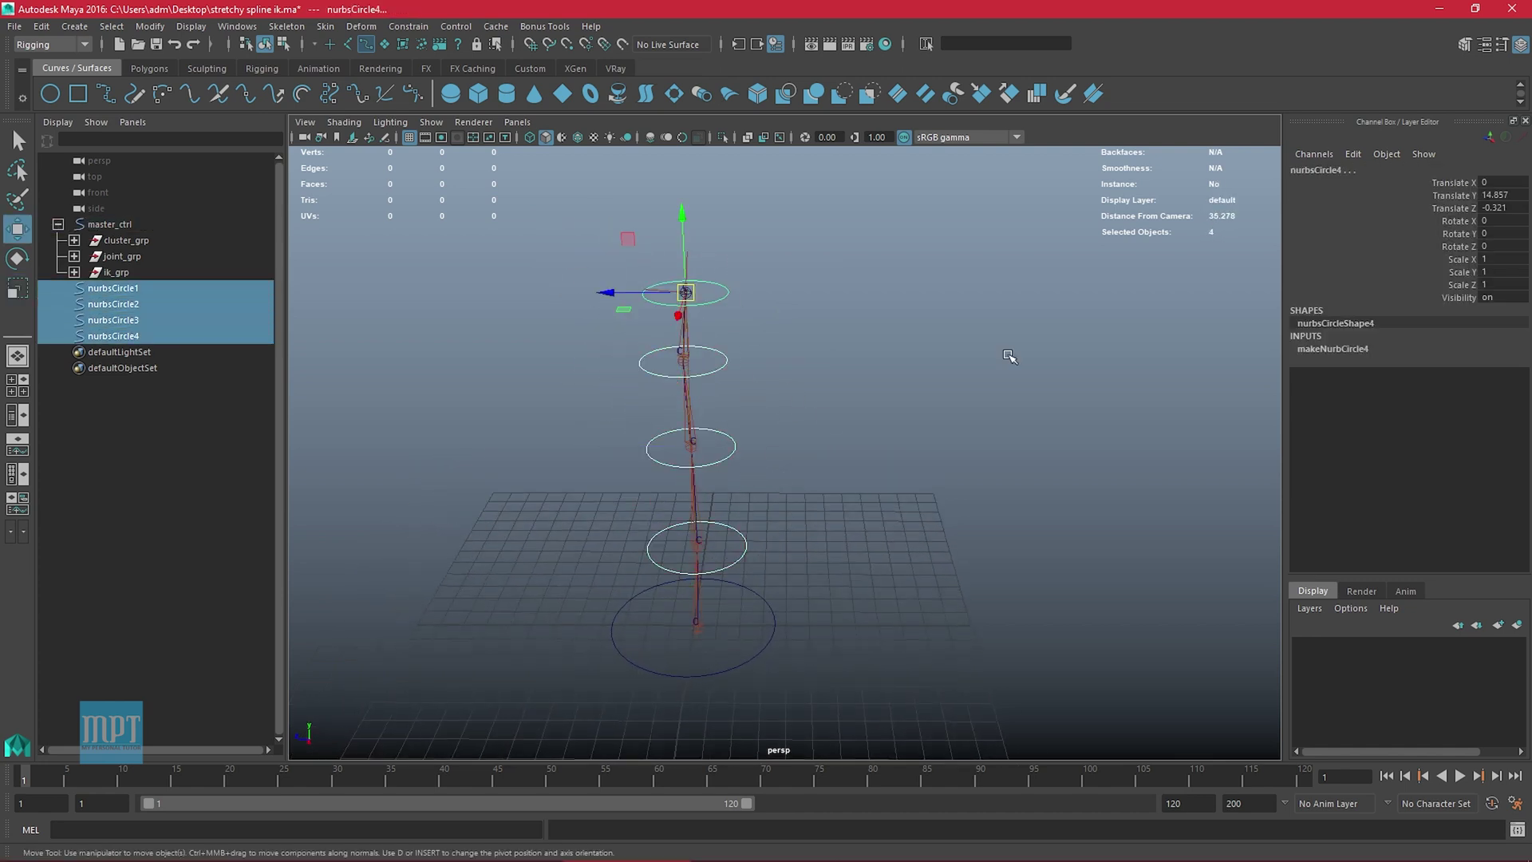
{"action": "left_click", "coordinate": [530, 68]}
{"action": "left_click", "coordinate": [108, 97]}
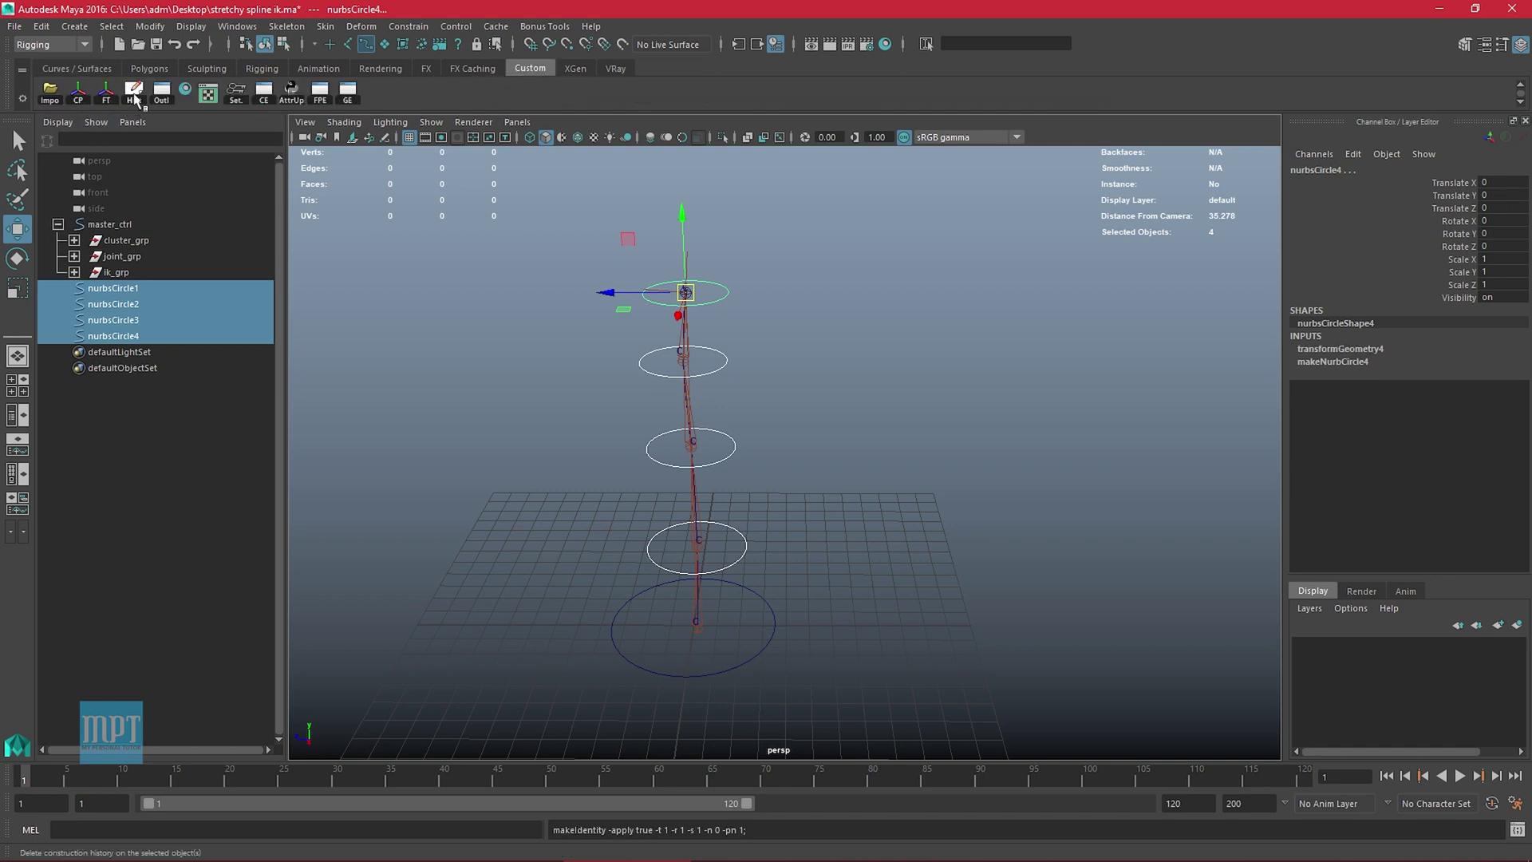
{"action": "left_click", "coordinate": [134, 94]}
{"action": "left_click_drag", "start_coordinate": [739, 500], "coordinate": [924, 490], "text": "alt"}
{"action": "left_click", "coordinate": [830, 453]}
Switch to the side view, expand cluster_grp in the Outliner and select cluster4Handle
{"action": "key", "text": "space"}
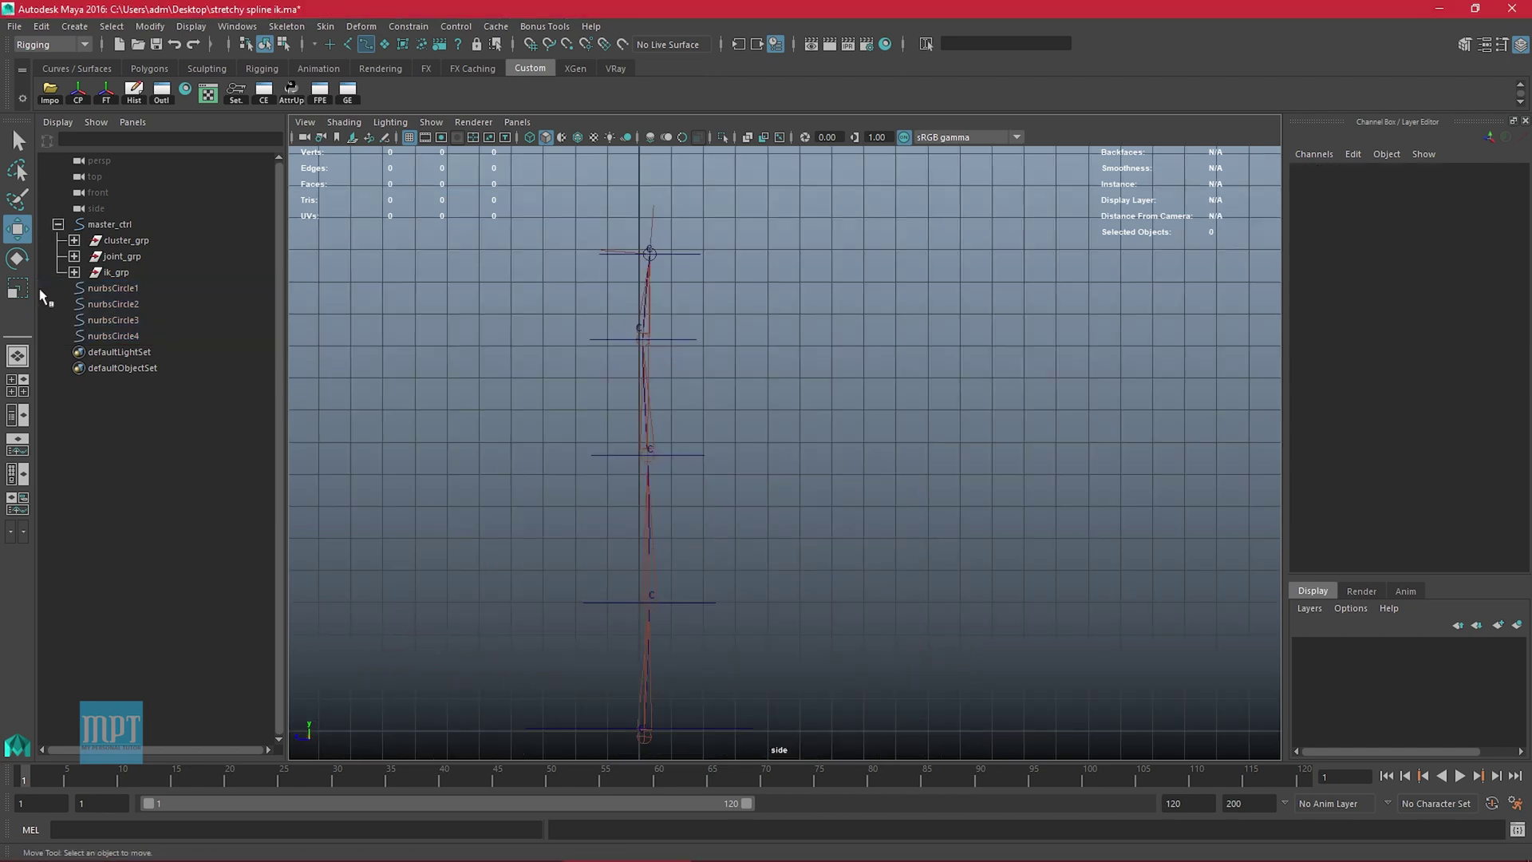
{"action": "left_click", "coordinate": [67, 240]}
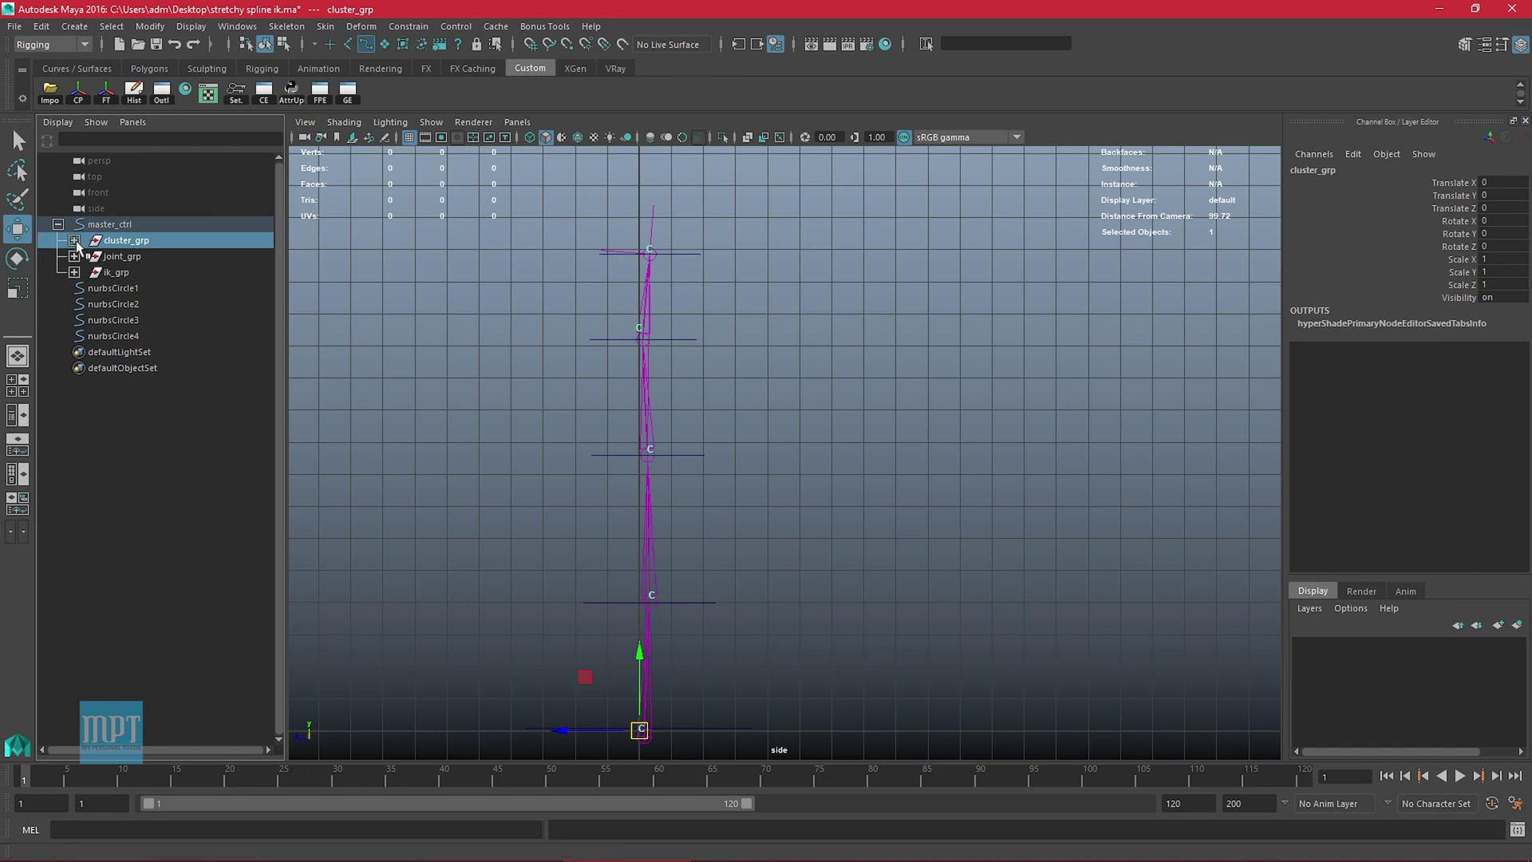
{"action": "left_click", "coordinate": [74, 240]}
{"action": "scroll", "coordinate": [866, 701], "scroll_direction": "up", "scroll_amount": 5}
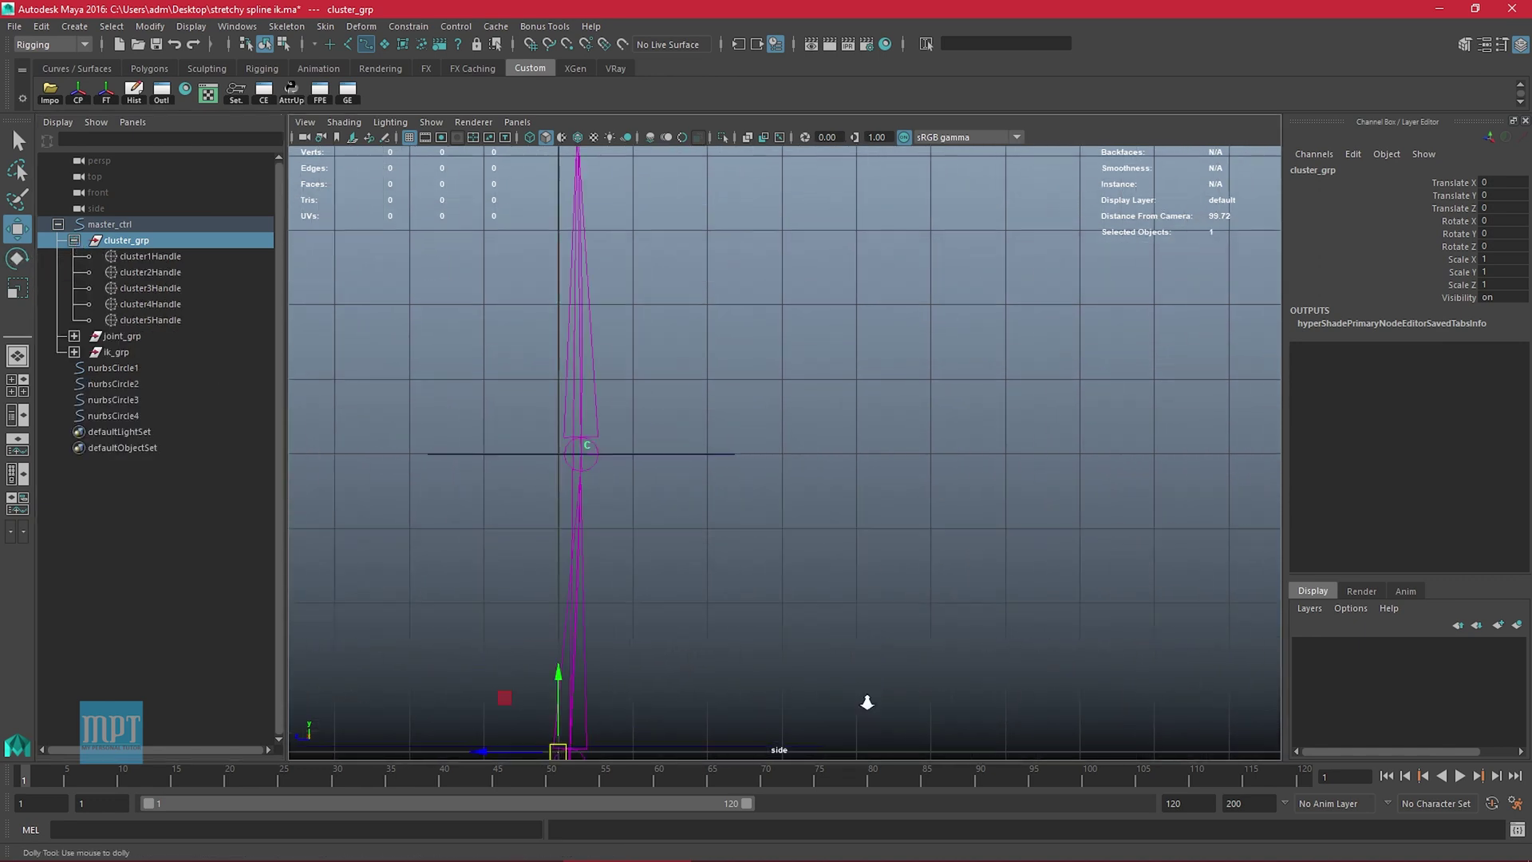
{"action": "left_click", "coordinate": [177, 260]}
{"action": "left_click", "coordinate": [178, 320]}
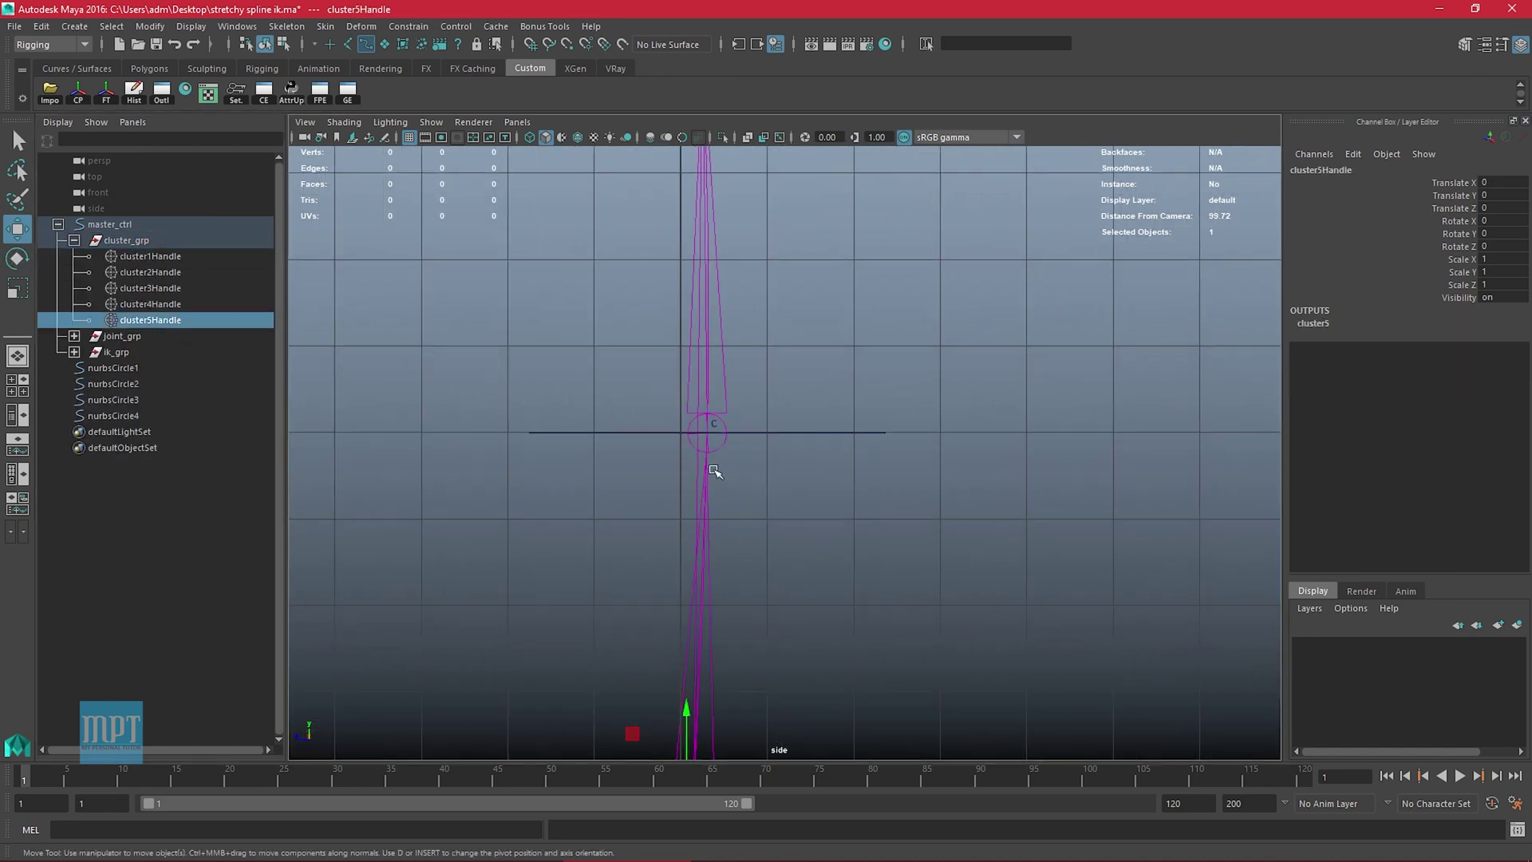
{"action": "left_click", "coordinate": [184, 304]}
Snap the pivot of cluster4Handle to the joint at the centre of nurbsCircle1, and select nurbsCircle1 to compare pivots
{"action": "middle_click_drag", "start_coordinate": [660, 371], "coordinate": [691, 191], "text": "alt"}
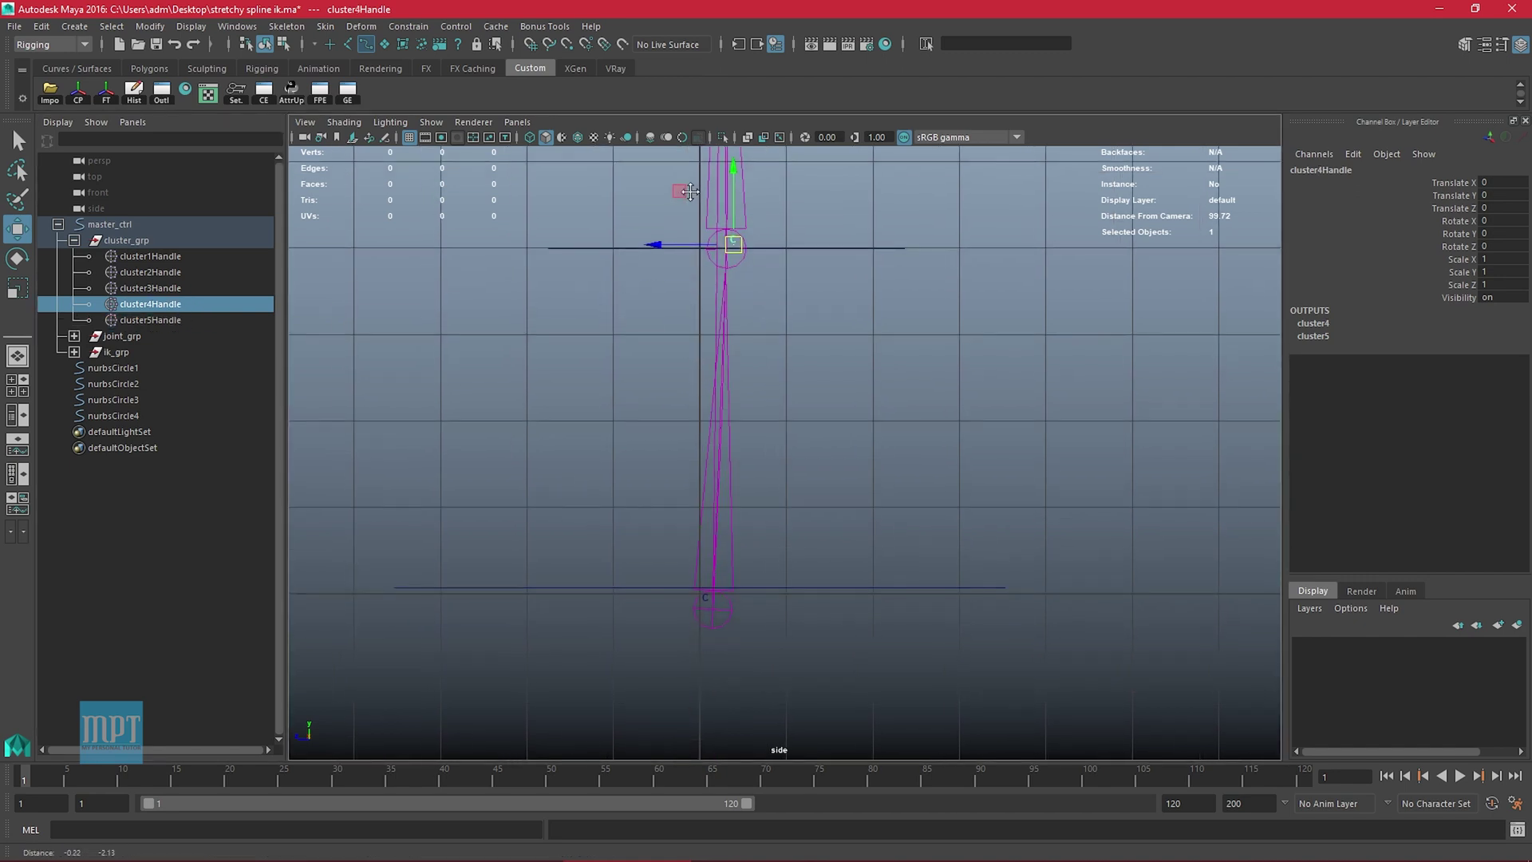
{"action": "middle_click_drag", "start_coordinate": [674, 393], "coordinate": [673, 501], "text": "alt"}
{"action": "right_click_drag", "start_coordinate": [672, 500], "coordinate": [711, 541], "text": "alt"}
{"action": "middle_click_drag", "start_coordinate": [652, 420], "coordinate": [681, 452], "text": "alt"}
{"action": "right_click_drag", "start_coordinate": [681, 452], "coordinate": [731, 585], "text": "alt"}
{"action": "middle_click_drag", "start_coordinate": [671, 524], "coordinate": [838, 445], "text": "alt"}
{"action": "right_click_drag", "start_coordinate": [838, 445], "coordinate": [838, 413], "text": "alt"}
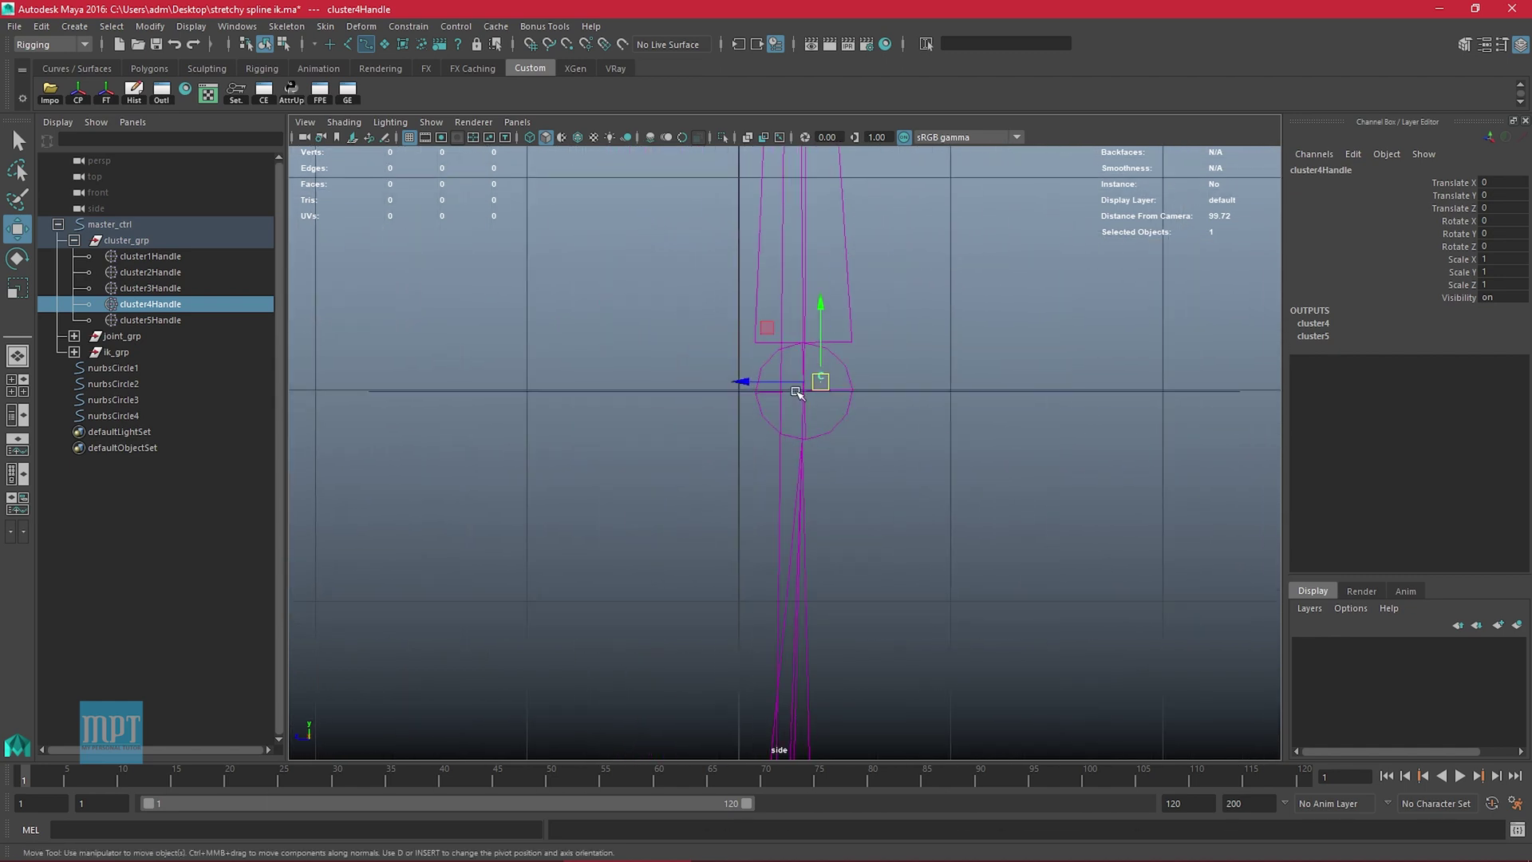
{"action": "key", "text": "d"}
{"action": "key", "text": "v"}
{"action": "middle_click", "coordinate": [768, 417]}
{"action": "left_click_drag", "start_coordinate": [988, 347], "coordinate": [967, 466]}
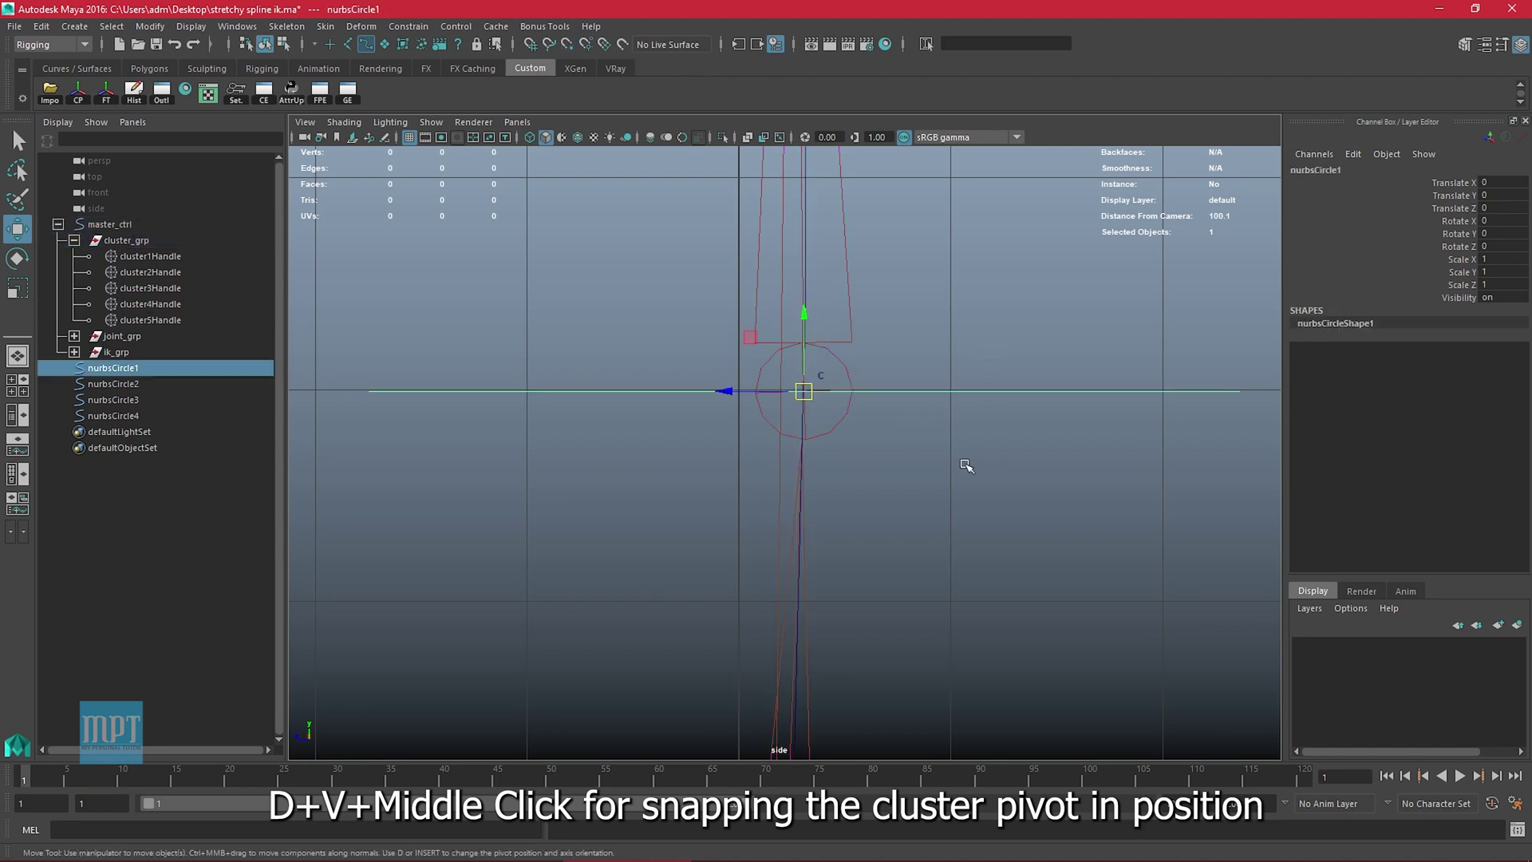
Select cluster3Handle and snap its pivot to the joint at the centre of nurbsCircle2
{"action": "right_click_drag", "start_coordinate": [962, 423], "coordinate": [806, 232], "text": "alt"}
{"action": "middle_click_drag", "start_coordinate": [805, 231], "coordinate": [727, 597], "text": "alt"}
{"action": "right_click_drag", "start_coordinate": [722, 449], "coordinate": [726, 517], "text": "alt"}
{"action": "left_click", "coordinate": [801, 549]}
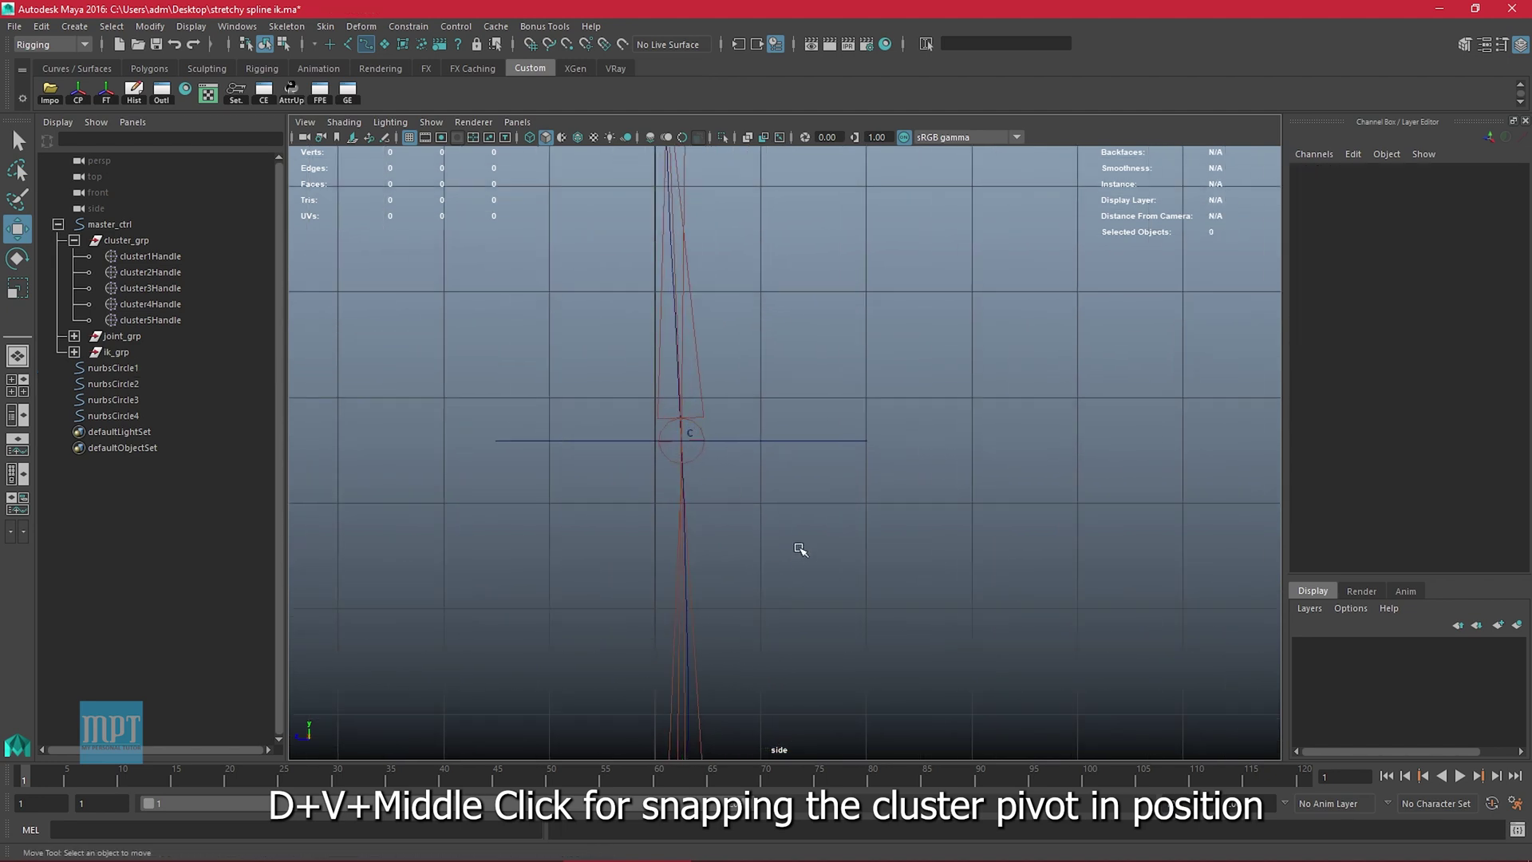
{"action": "left_click", "coordinate": [152, 293]}
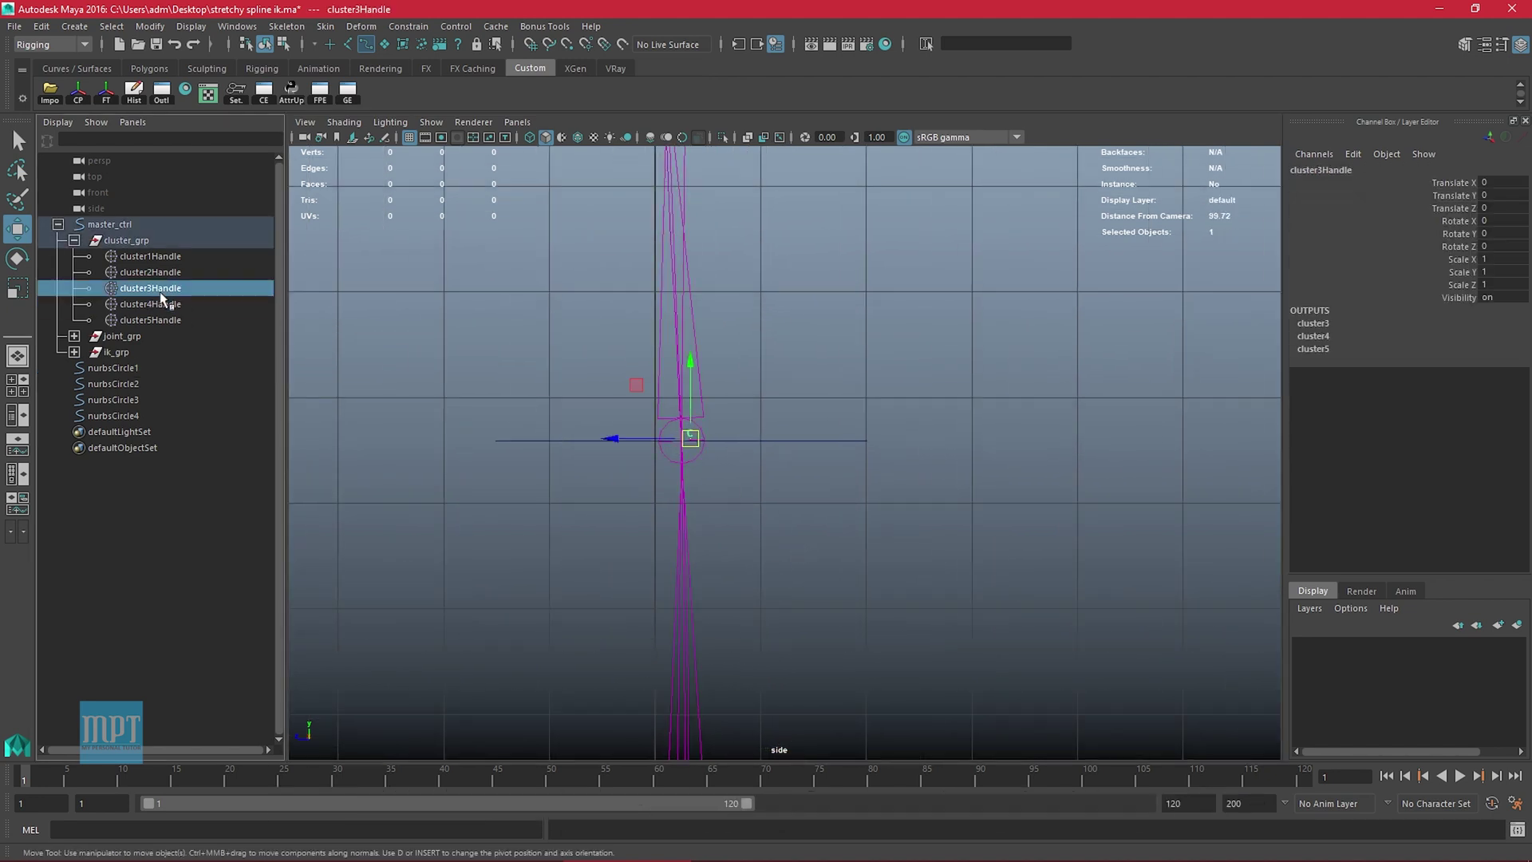
{"action": "key", "text": "d"}
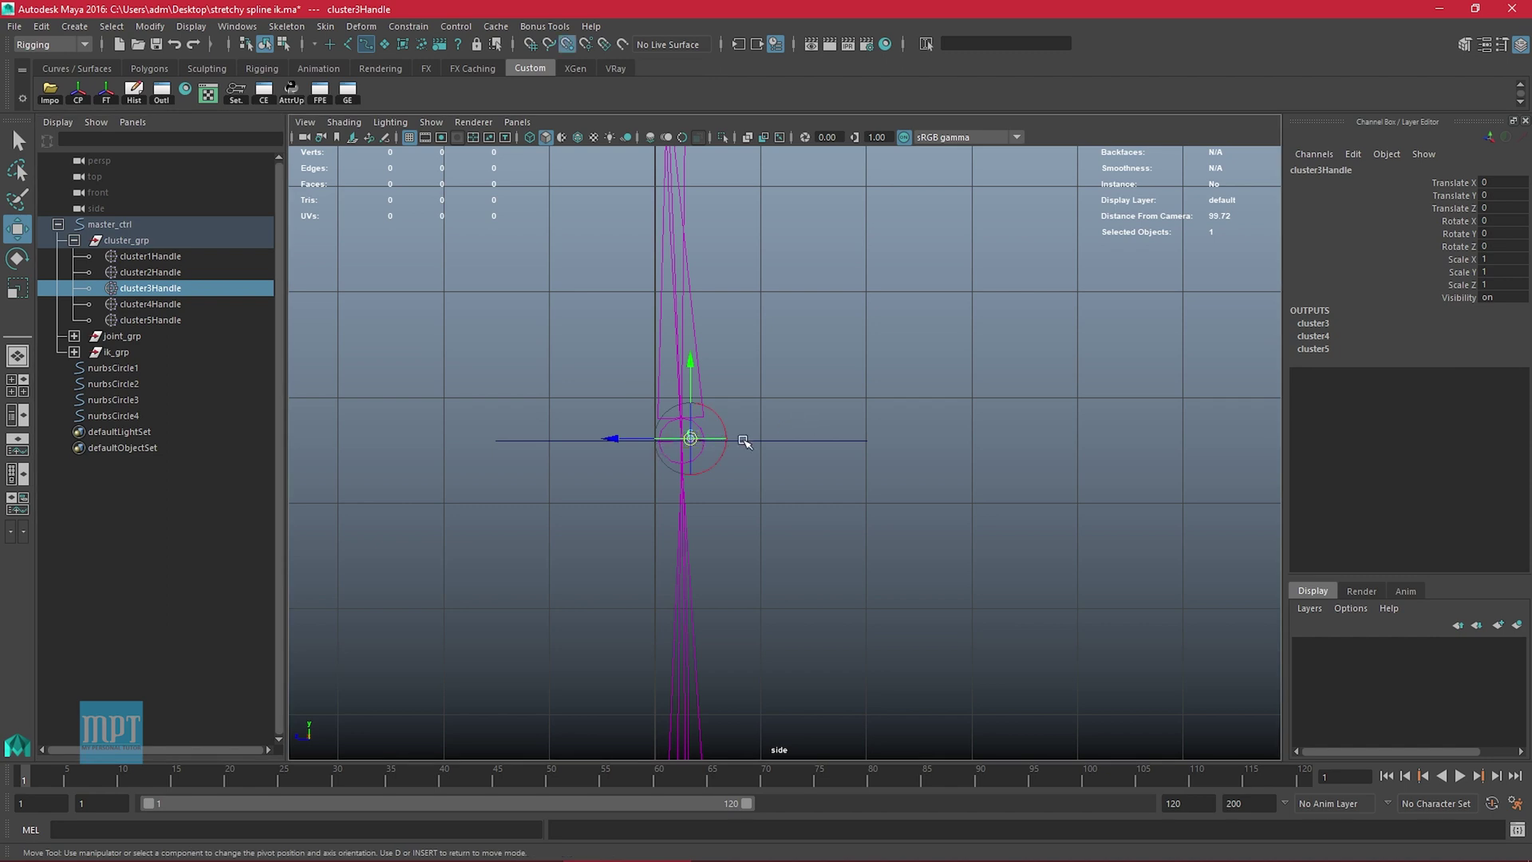
{"action": "key", "text": "d"}
{"action": "key", "text": "v"}
{"action": "middle_click_drag", "start_coordinate": [767, 438], "coordinate": [582, 480]}
Select cluster2Handle and snap its pivot to the joint at the centre of nurbsCircle3
{"action": "right_click_drag", "start_coordinate": [950, 638], "coordinate": [730, 217], "text": "alt"}
{"action": "middle_click_drag", "start_coordinate": [730, 217], "coordinate": [721, 441], "text": "alt"}
{"action": "right_click_drag", "start_coordinate": [721, 441], "coordinate": [832, 621], "text": "alt"}
{"action": "left_click", "coordinate": [163, 275]}
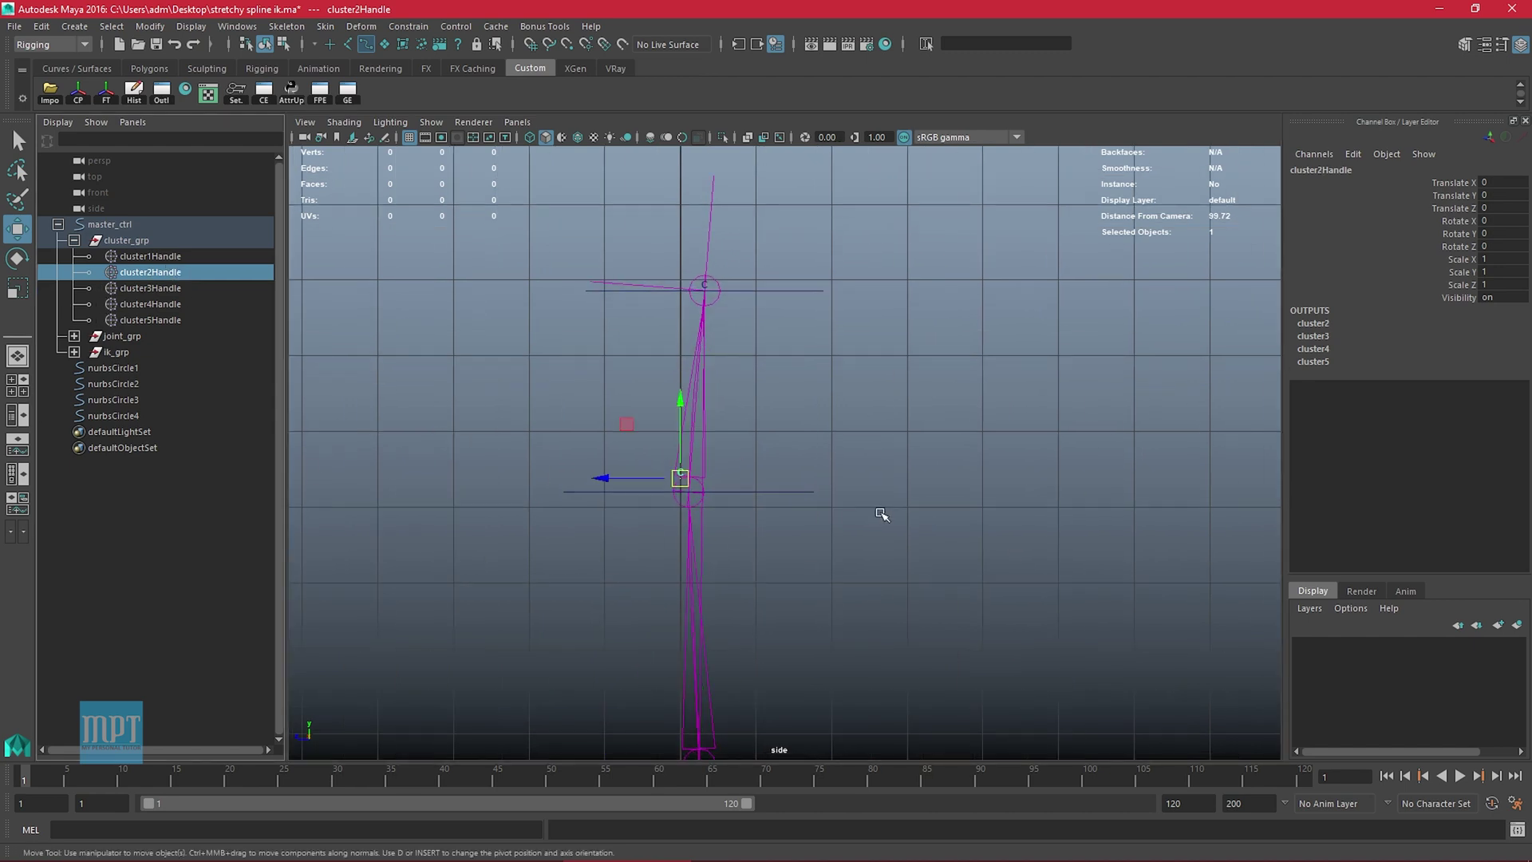
{"action": "middle_click_drag", "start_coordinate": [867, 500], "coordinate": [762, 464]}
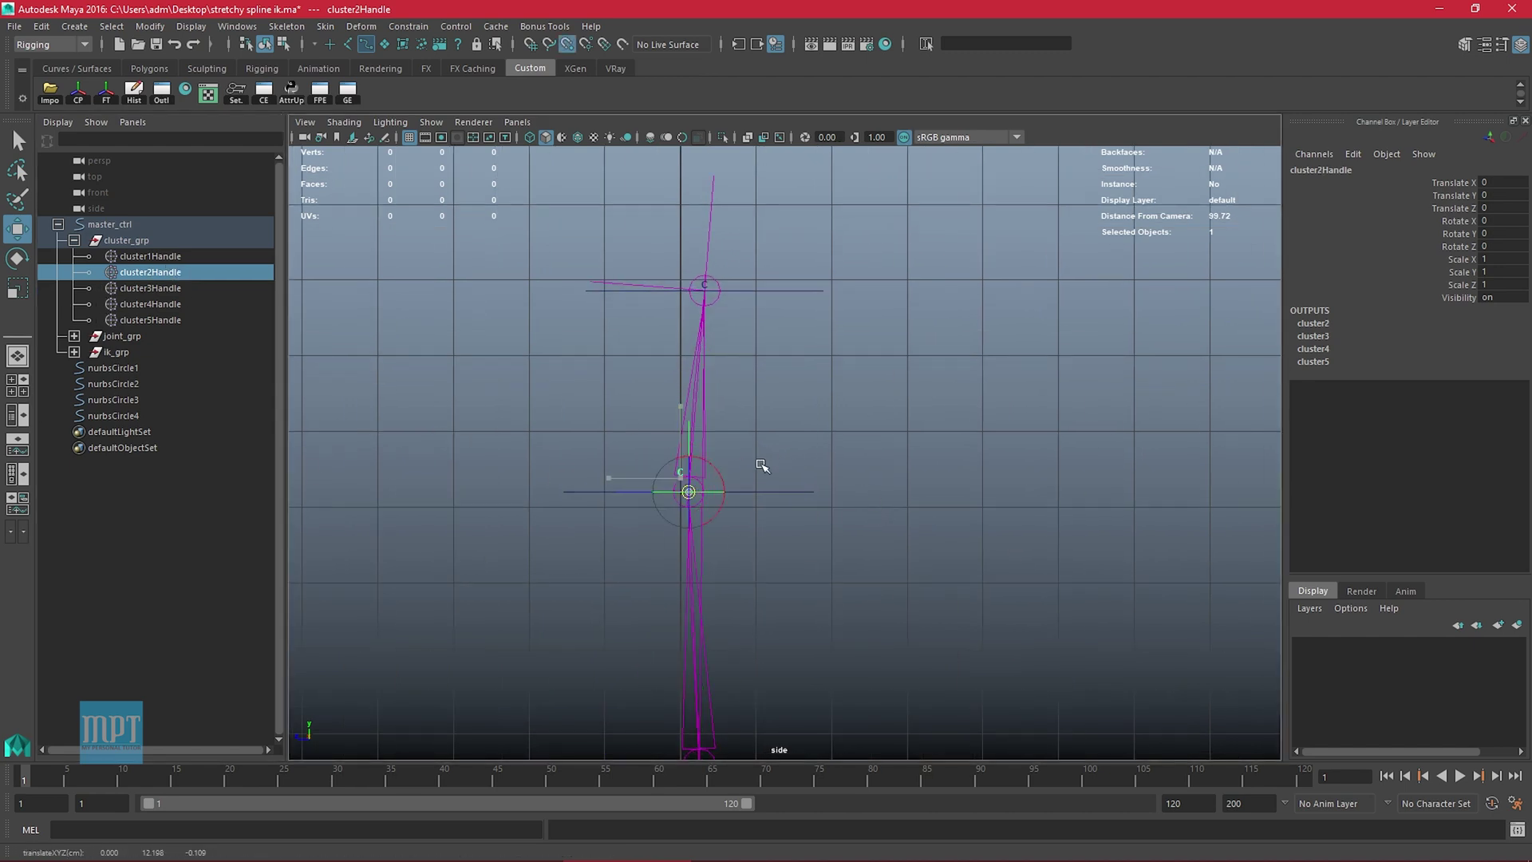
Select cluster1Handle and snap its pivot to the joint at the centre of nurbsCircle4
{"action": "left_click", "coordinate": [150, 256]}
{"action": "key", "text": "d"}
{"action": "key", "text": "v"}
{"action": "middle_click_drag", "start_coordinate": [777, 352], "coordinate": [742, 286]}
{"action": "scroll", "coordinate": [835, 392], "scroll_direction": "up", "scroll_amount": 2}
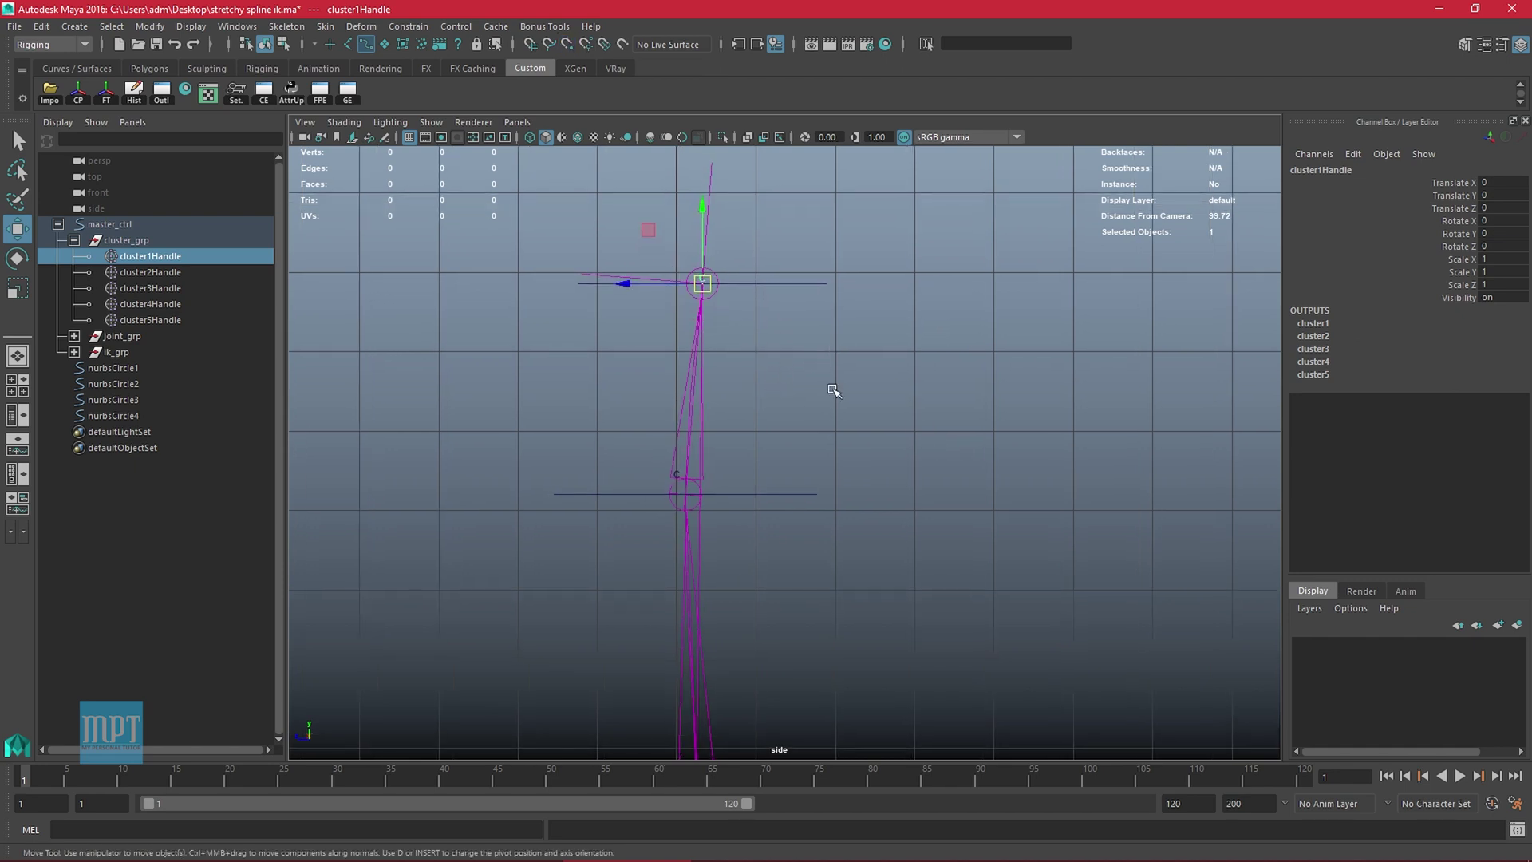
Switch to the perspective view and examine the joint chain with all of its control circles
{"action": "key", "text": "space"}
{"action": "left_click_drag", "start_coordinate": [844, 451], "coordinate": [831, 383]}
{"action": "middle_click_drag", "start_coordinate": [802, 383], "coordinate": [844, 349], "text": "alt"}
{"action": "left_click_drag", "start_coordinate": [806, 487], "coordinate": [769, 499], "text": "alt"}
{"action": "right_click_drag", "start_coordinate": [769, 500], "coordinate": [830, 649], "text": "alt"}
{"action": "middle_click_drag", "start_coordinate": [789, 593], "coordinate": [793, 633], "text": "alt"}
{"action": "right_click_drag", "start_coordinate": [793, 632], "coordinate": [737, 617], "text": "alt"}
{"action": "middle_click_drag", "start_coordinate": [737, 617], "coordinate": [730, 616], "text": "alt"}
{"action": "left_click_drag", "start_coordinate": [730, 617], "coordinate": [706, 613], "text": "alt"}
Point-constrain cluster4Handle to nurbsCircle1 on all axes with maintain offset off
{"action": "left_click", "coordinate": [767, 605]}
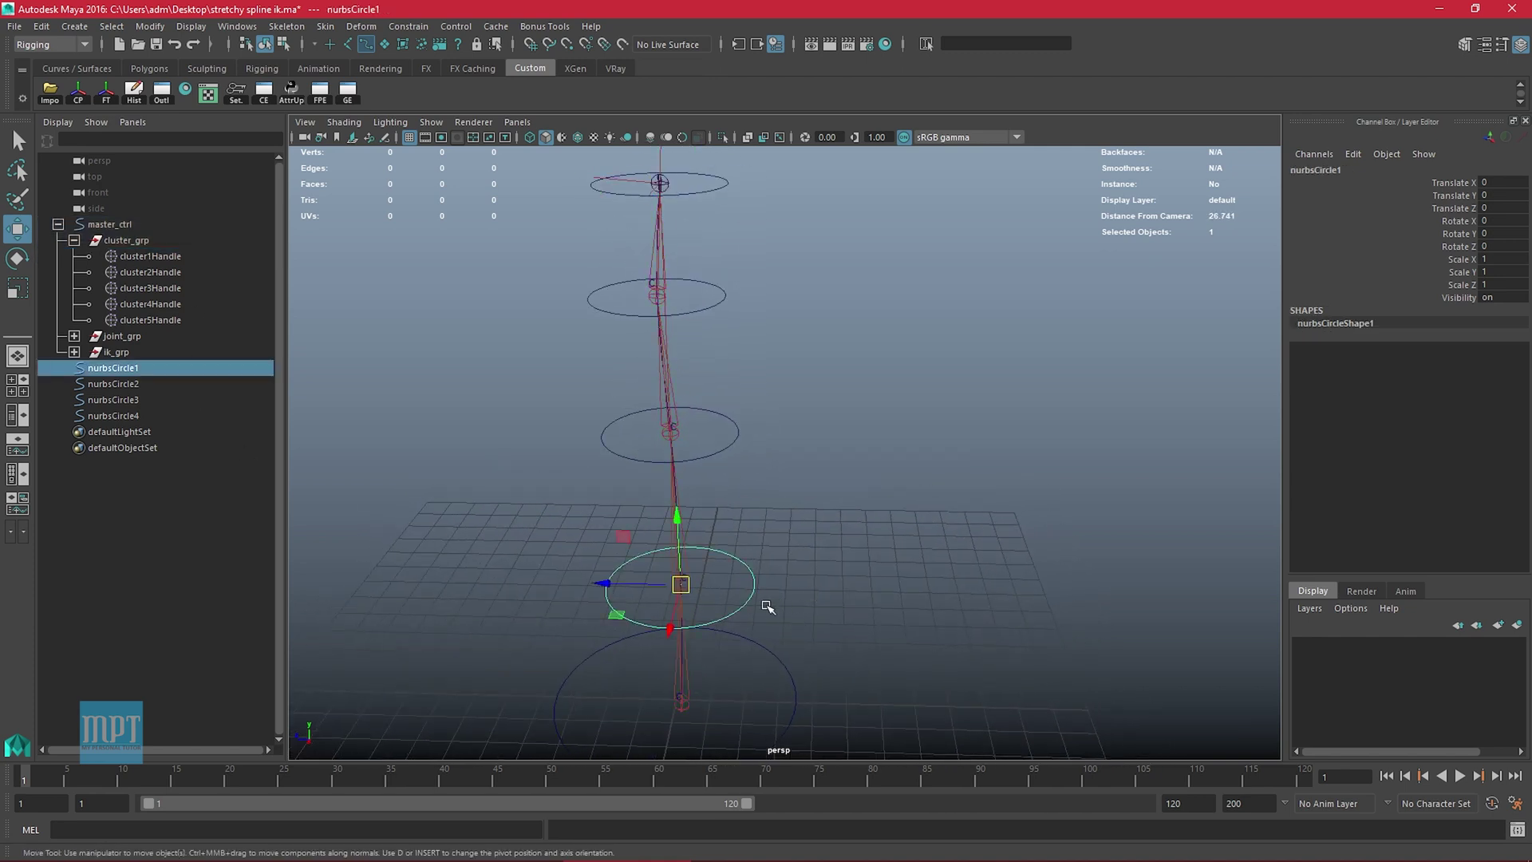
{"action": "left_click", "coordinate": [170, 320], "text": "ctrl"}
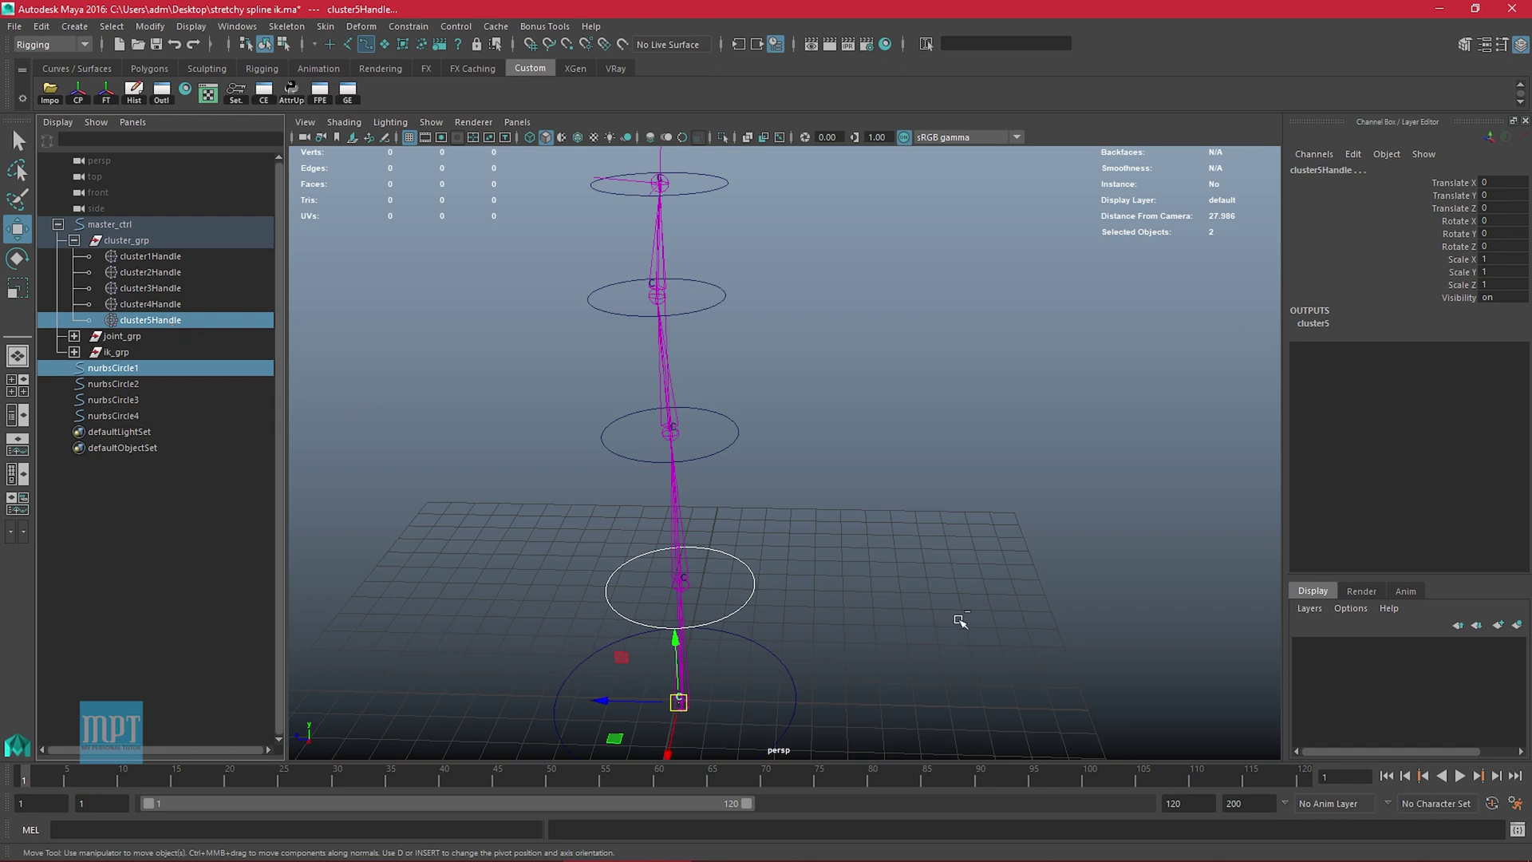
{"action": "left_click", "coordinate": [909, 566]}
{"action": "left_click_drag", "start_coordinate": [746, 565], "coordinate": [761, 590]}
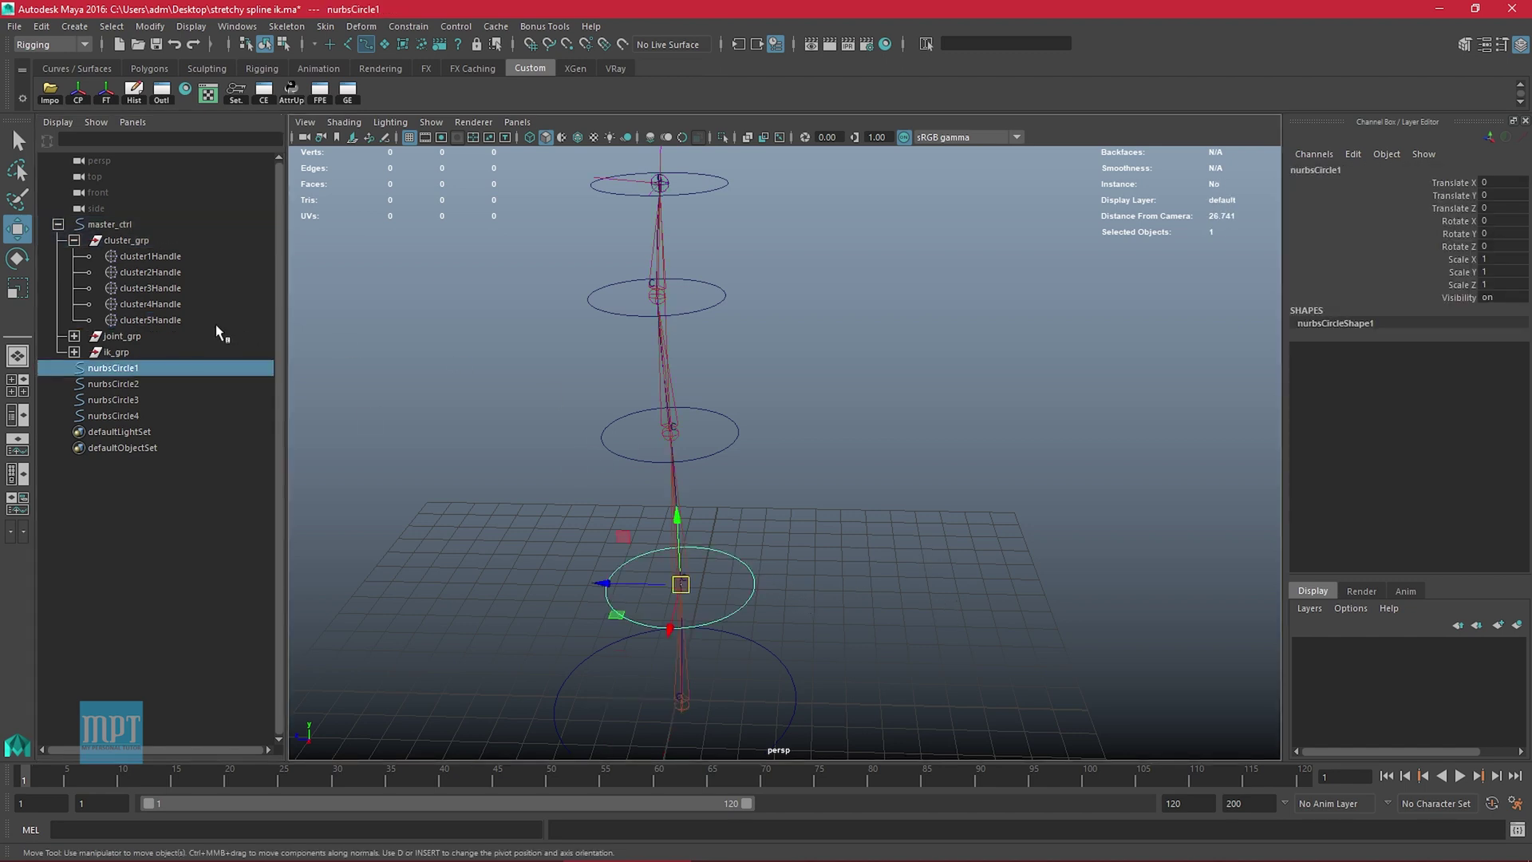
{"action": "left_click", "coordinate": [160, 304], "text": "ctrl"}
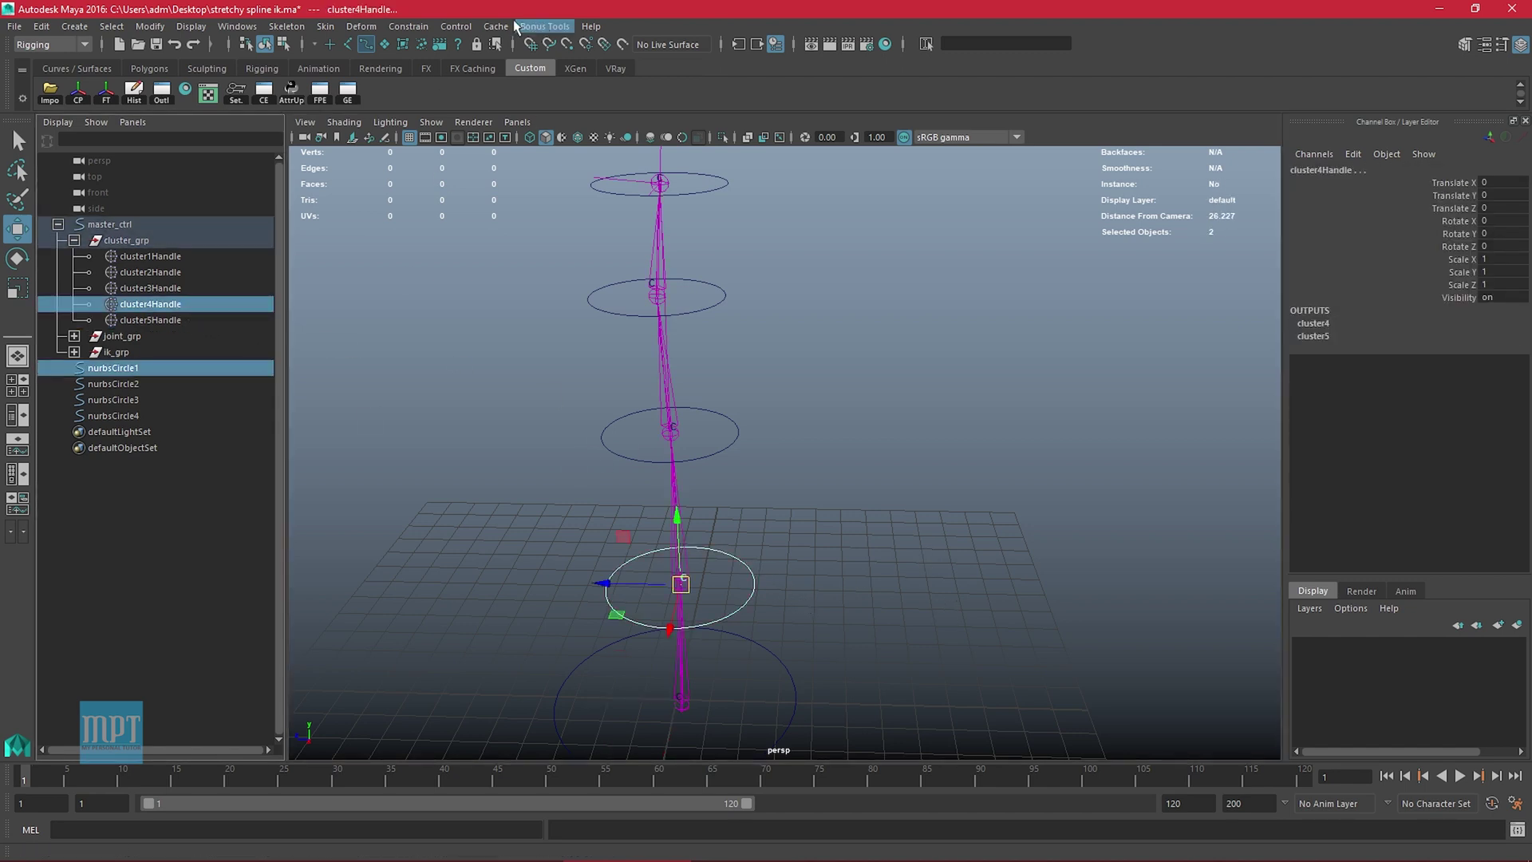
{"action": "left_click", "coordinate": [452, 27]}
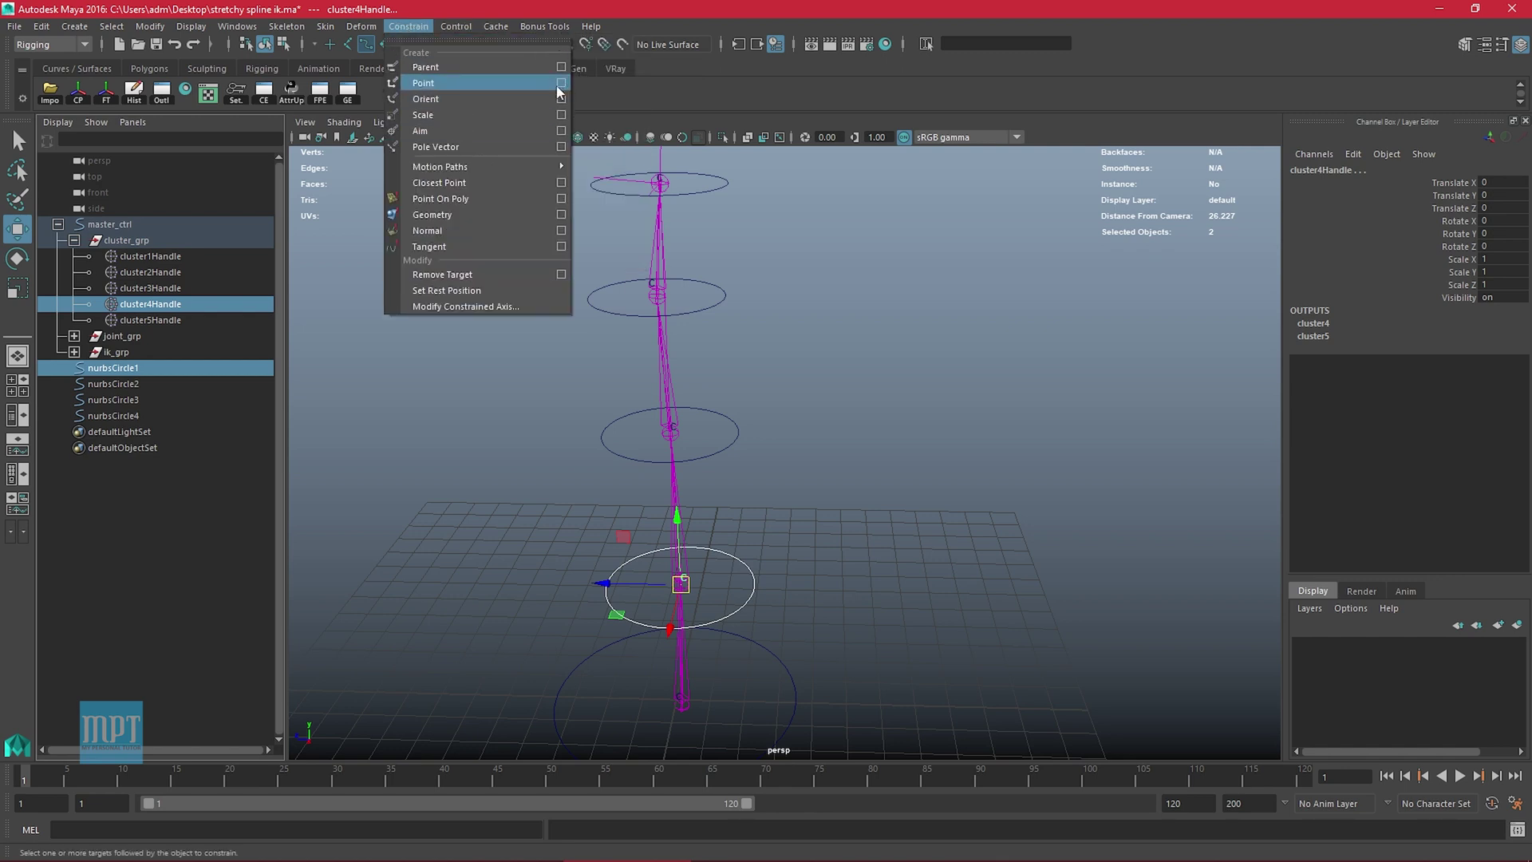
{"action": "left_click", "coordinate": [530, 42]}
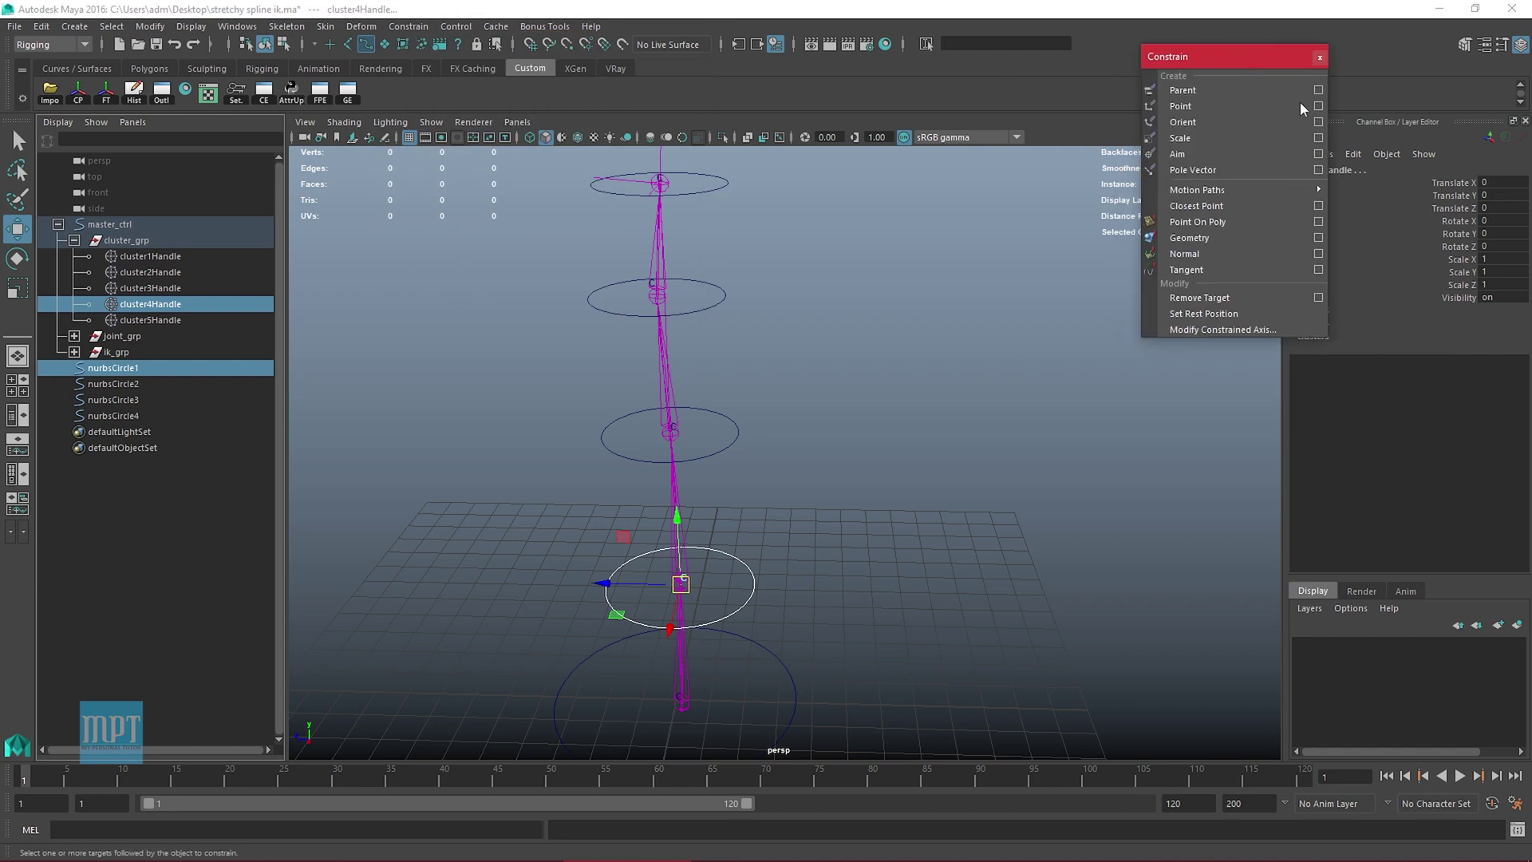
{"action": "left_click", "coordinate": [1319, 106]}
{"action": "left_click", "coordinate": [955, 111]}
{"action": "left_click", "coordinate": [1155, 364]}
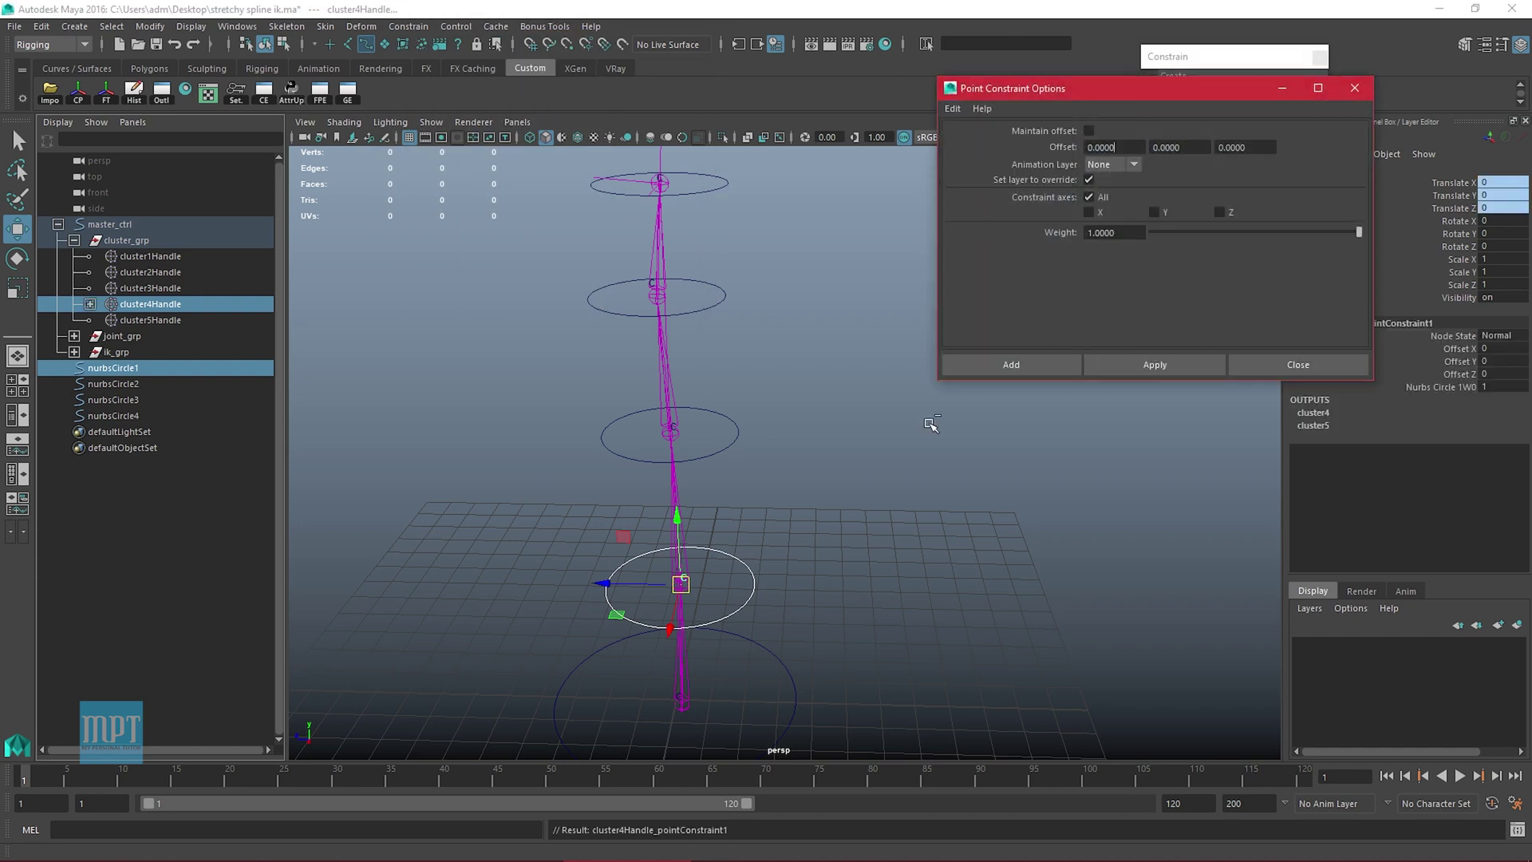
Point-constrain cluster3Handle to nurbsCircle2 with the same constraint options
{"action": "left_click", "coordinate": [729, 435]}
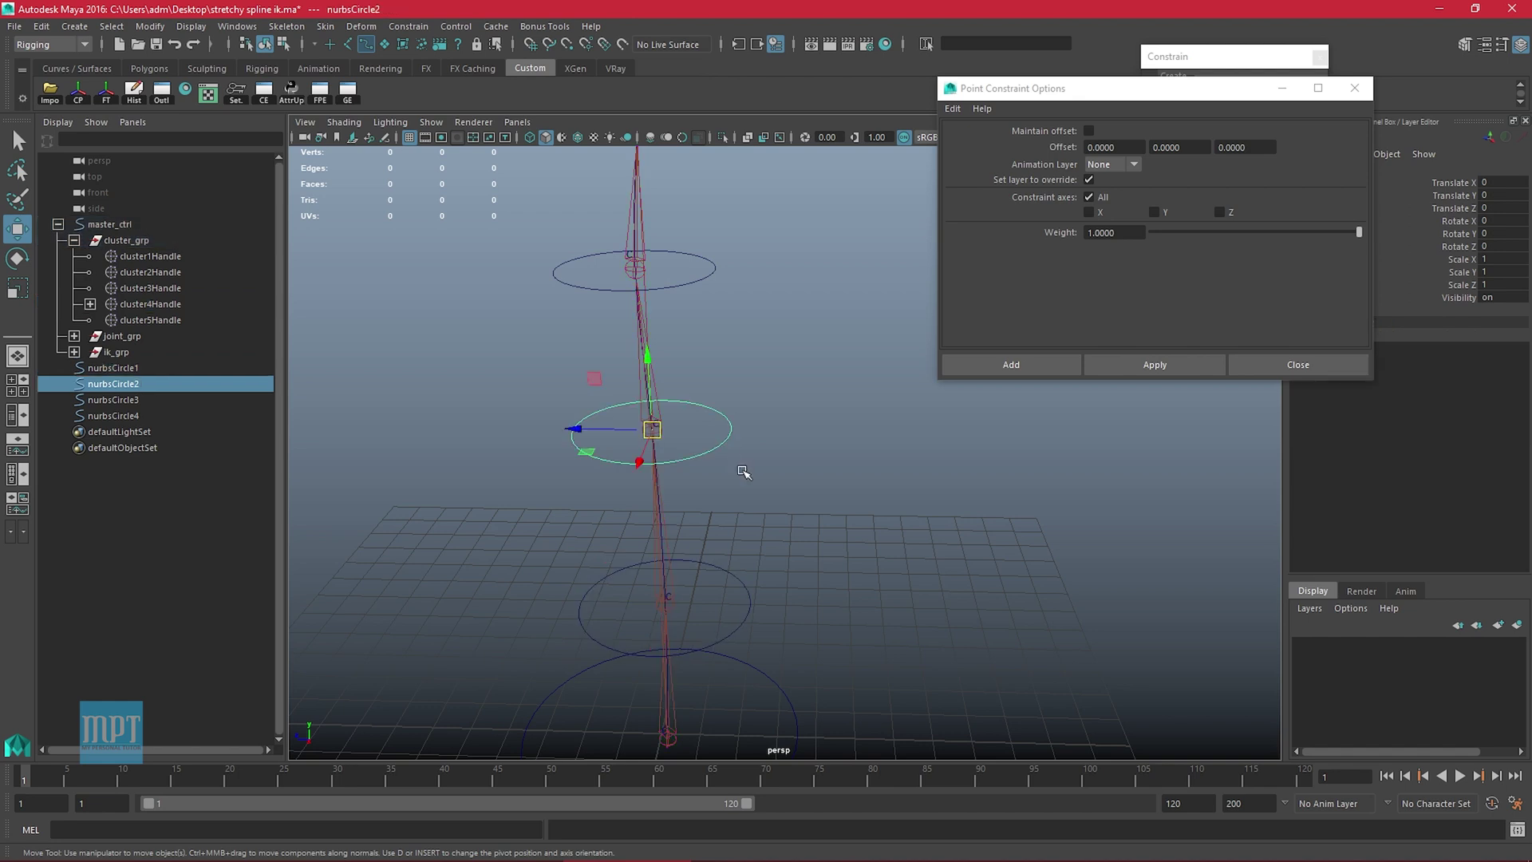
{"action": "left_click", "coordinate": [171, 289], "text": "ctrl"}
{"action": "left_click", "coordinate": [1189, 365]}
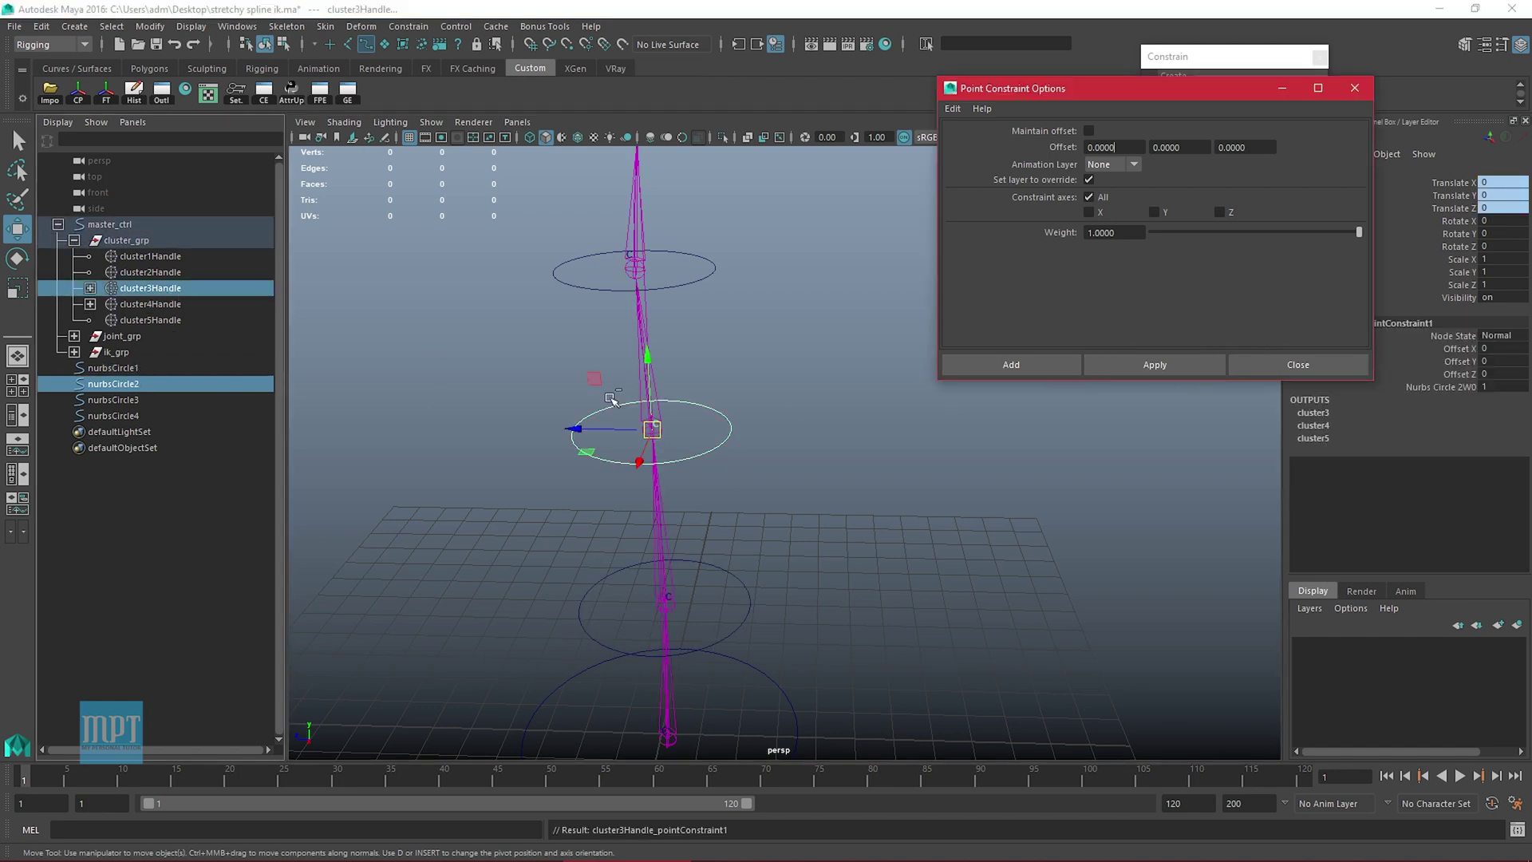
Point-constrain cluster2Handle to nurbsCircle3 with the same constraint options
{"action": "left_click", "coordinate": [693, 257]}
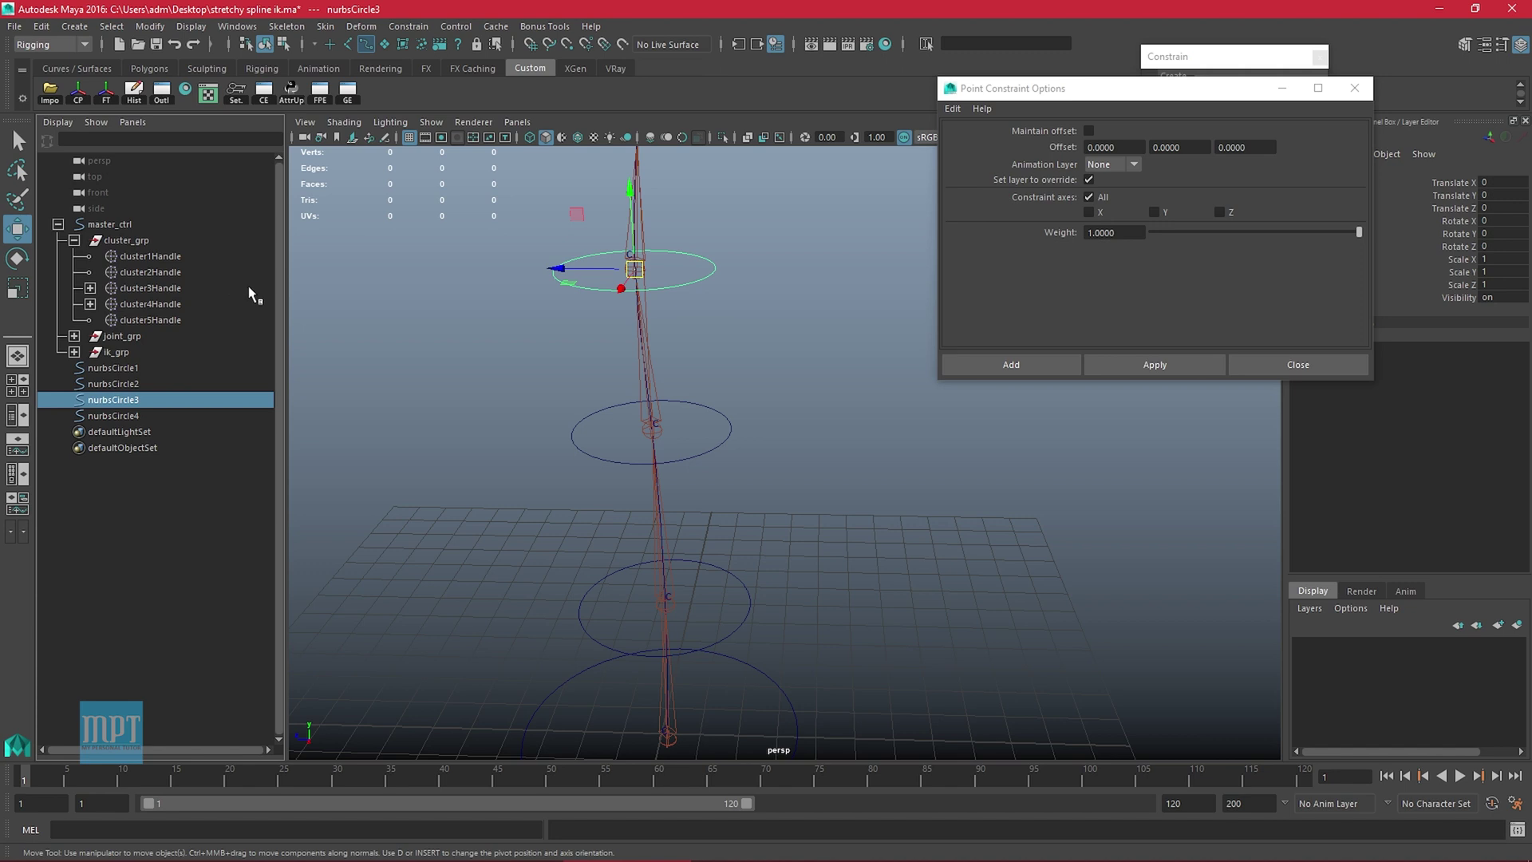
{"action": "left_click", "coordinate": [154, 277], "text": "ctrl"}
{"action": "left_click_drag", "start_coordinate": [794, 423], "coordinate": [831, 445], "text": "alt"}
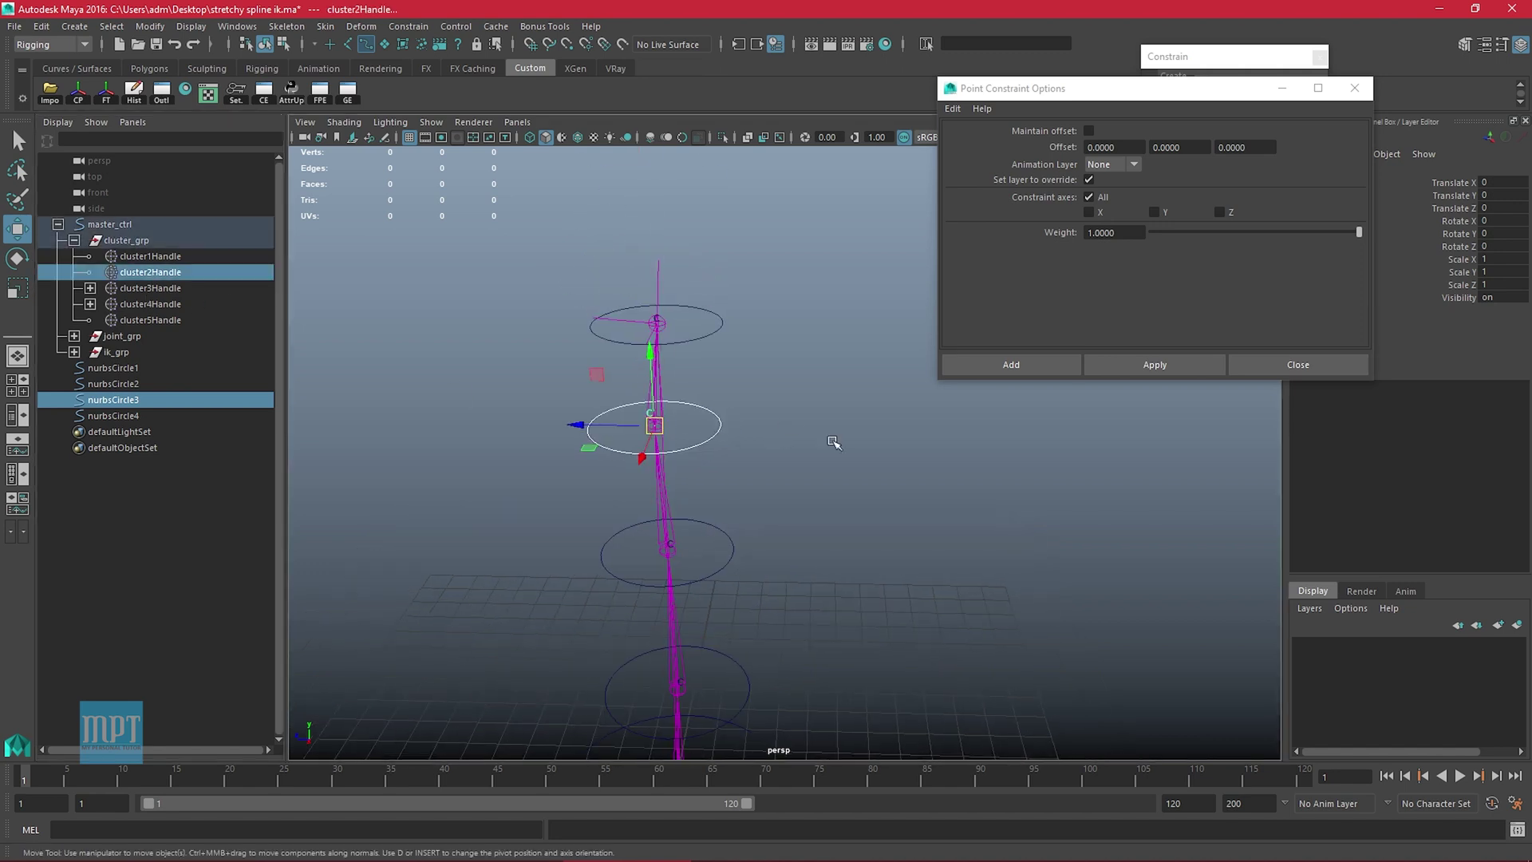
{"action": "left_click", "coordinate": [1125, 367]}
{"action": "right_click_drag", "start_coordinate": [465, 418], "coordinate": [498, 419], "text": "alt"}
Point-constrain cluster1Handle to nurbsCircle4 with the same options and close the constraint options
{"action": "left_click", "coordinate": [179, 259]}
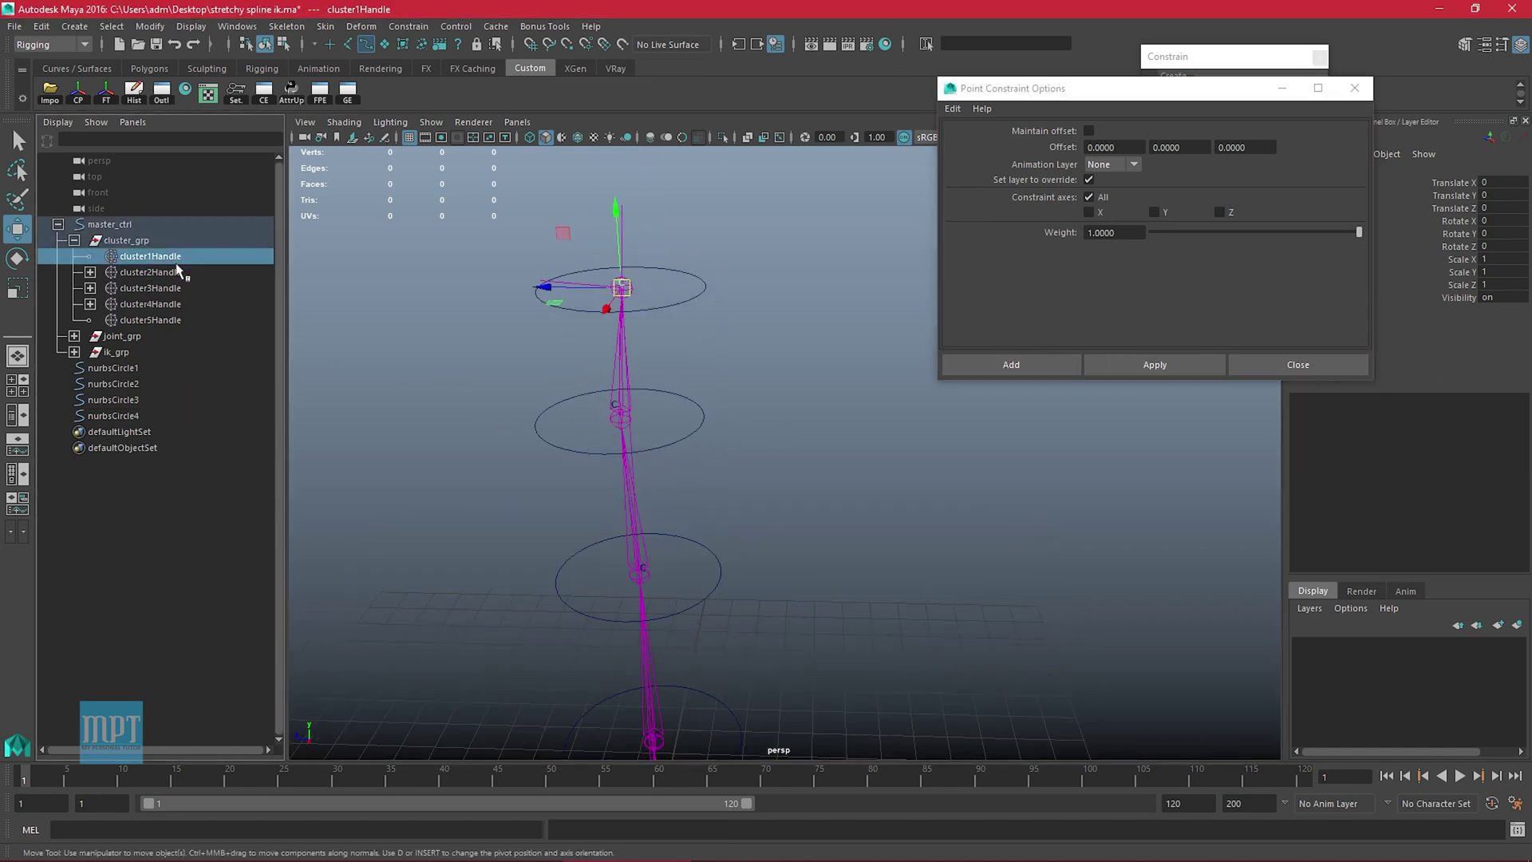
{"action": "left_click", "coordinate": [691, 295]}
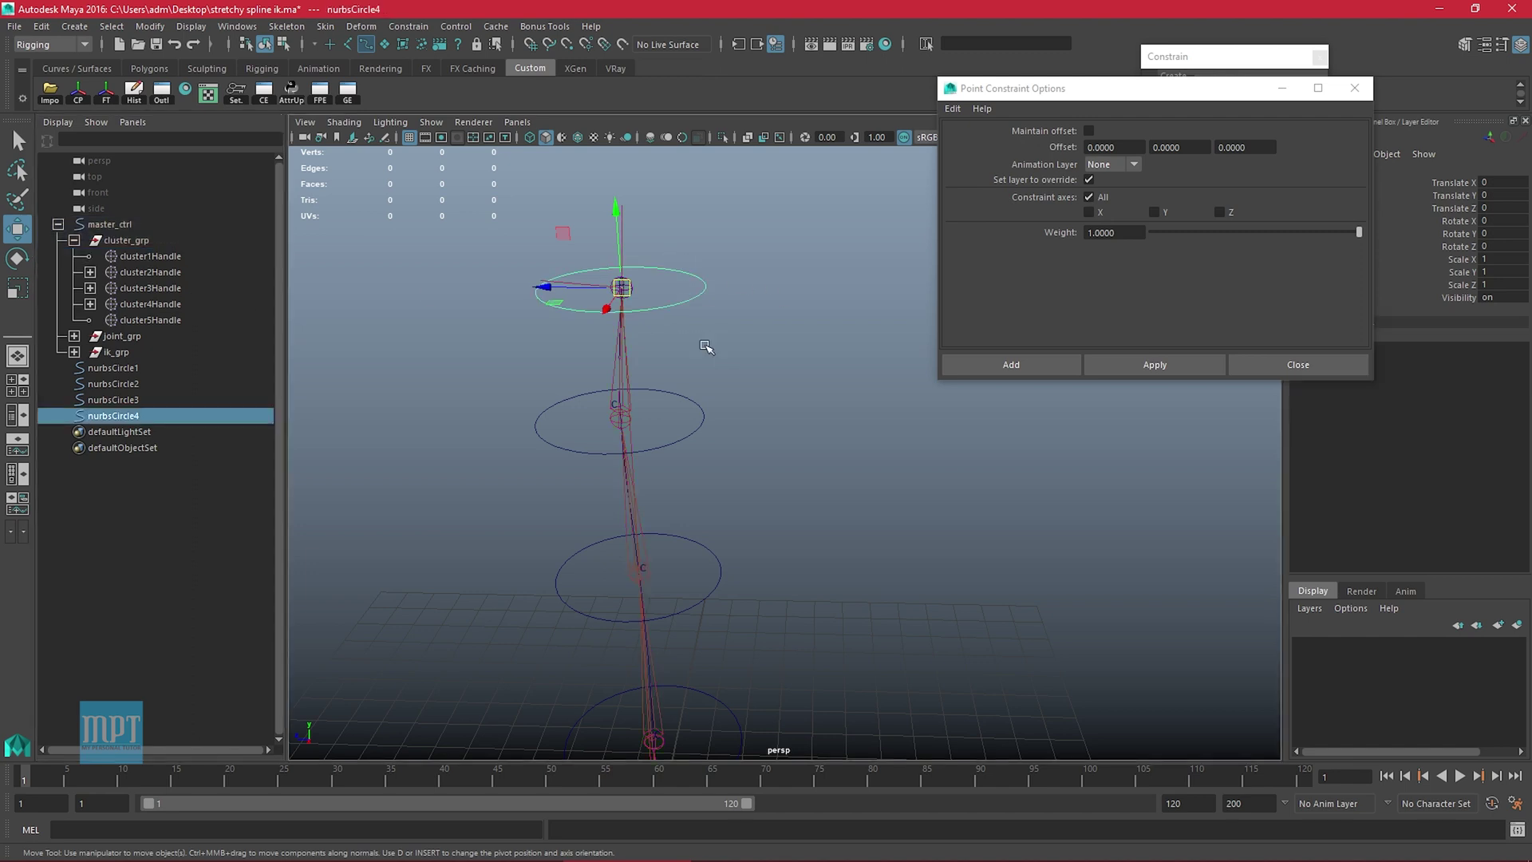
{"action": "left_click", "coordinate": [182, 256], "text": "ctrl"}
{"action": "left_click", "coordinate": [1188, 369]}
{"action": "left_click", "coordinate": [1288, 367]}
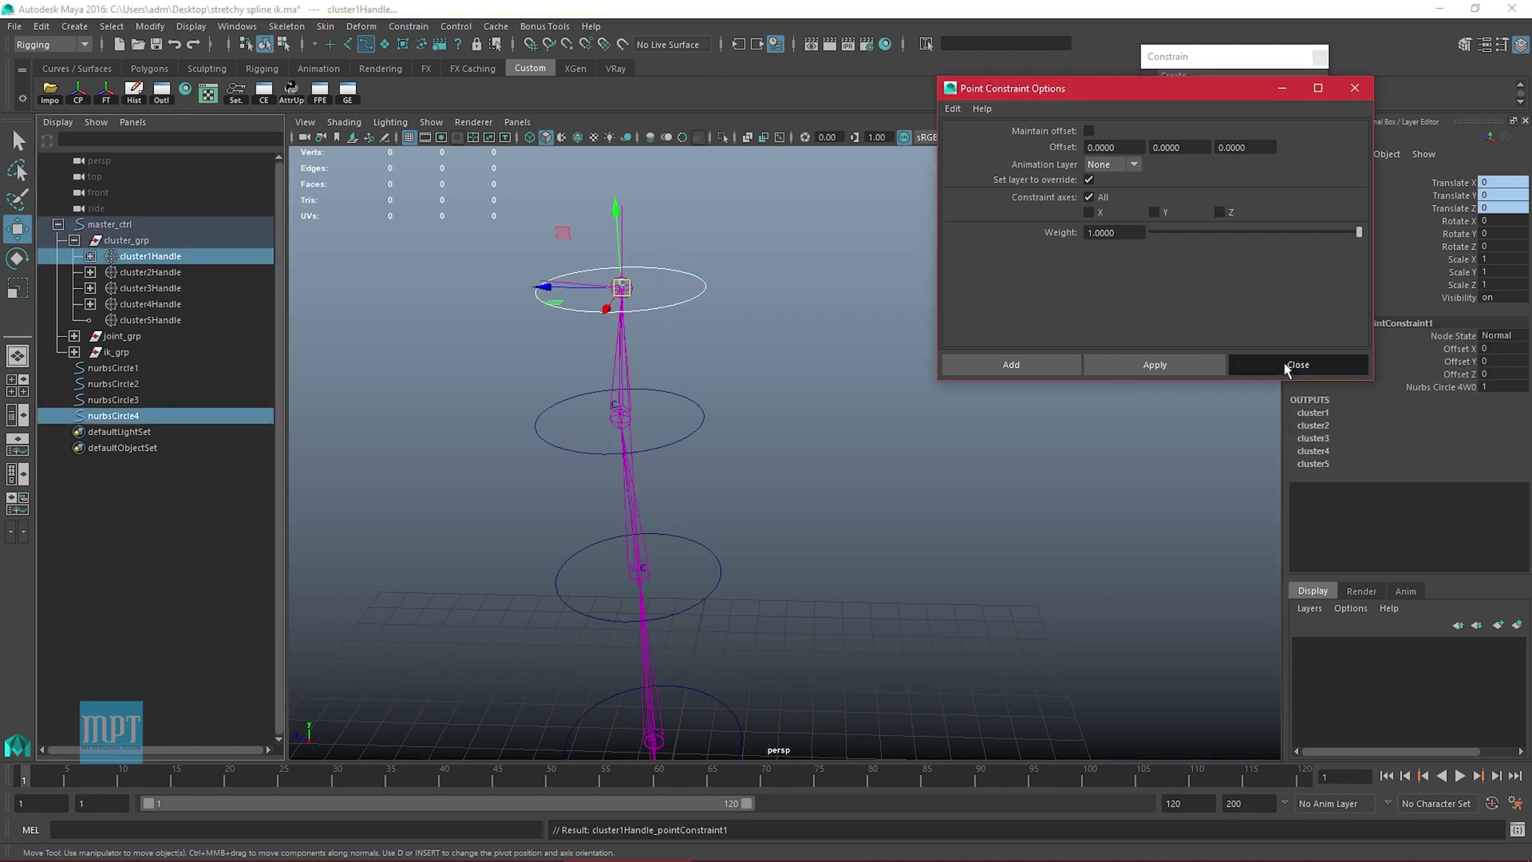
Move the topmost circle, nurbsCircle4, to test its constrained cluster, and undo the move
{"action": "right_click_drag", "start_coordinate": [732, 424], "coordinate": [668, 427], "text": "alt"}
{"action": "middle_click_drag", "start_coordinate": [668, 428], "coordinate": [643, 348], "text": "alt"}
{"action": "right_click_drag", "start_coordinate": [712, 397], "coordinate": [680, 397], "text": "alt"}
{"action": "mouse_move", "coordinate": [759, 428]}
{"action": "middle_mouse_down", "text": "alt"}
{"action": "mouse_move", "coordinate": [728, 400]}
{"action": "mouse_move", "coordinate": [733, 413]}
{"action": "middle_mouse_up", "text": "alt"}
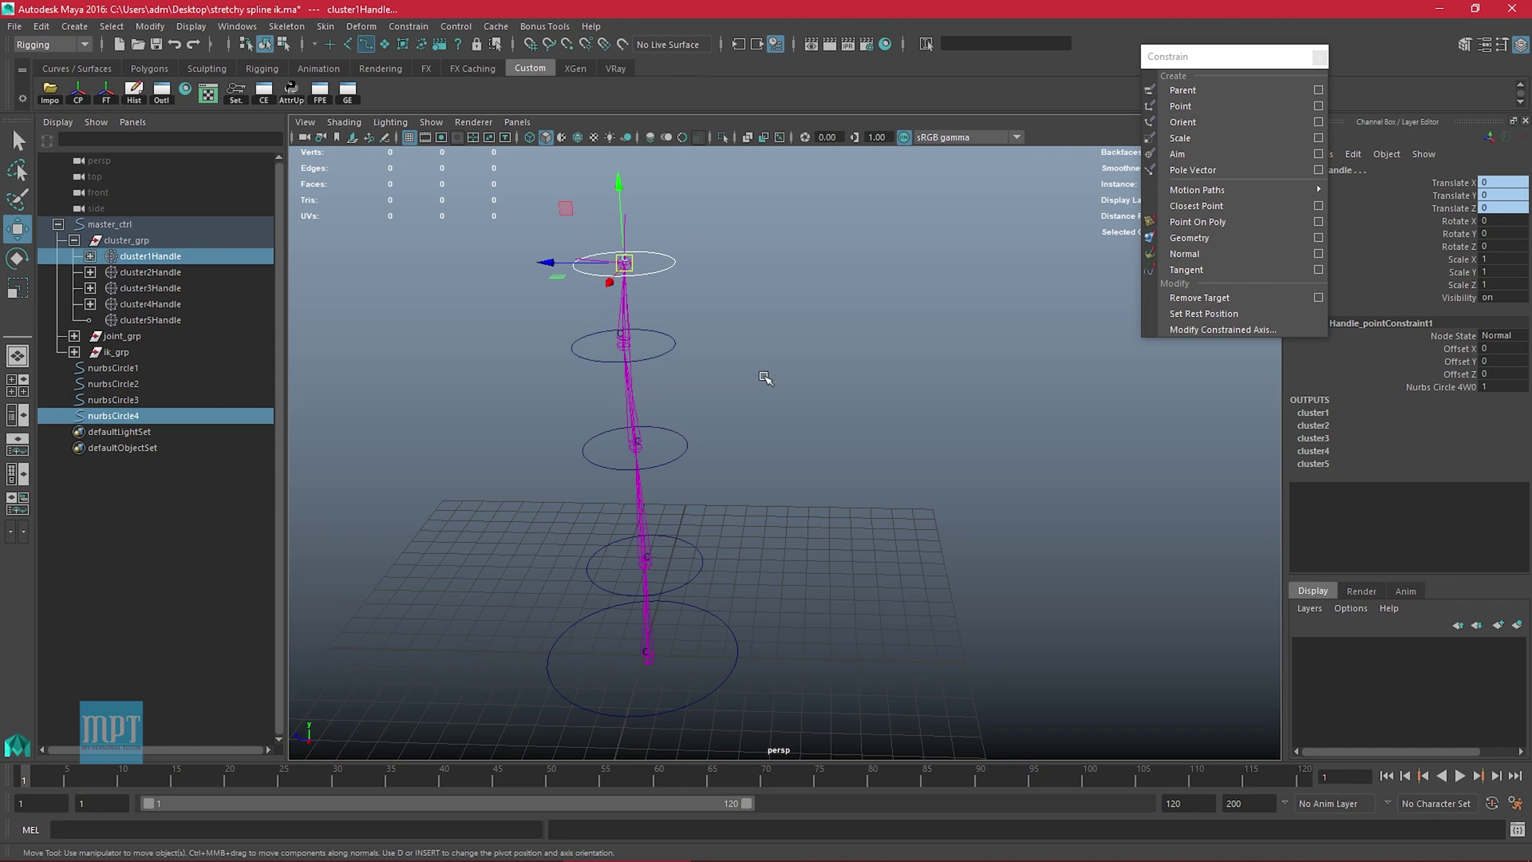
{"action": "left_click_drag", "start_coordinate": [724, 323], "coordinate": [719, 320], "text": "alt"}
{"action": "left_click", "coordinate": [677, 289]}
{"action": "left_click", "coordinate": [674, 268]}
{"action": "mouse_move", "coordinate": [625, 263]}
{"action": "left_mouse_down"}
{"action": "mouse_move", "coordinate": [697, 269]}
{"action": "mouse_move", "coordinate": [609, 245]}
{"action": "left_mouse_up"}
{"action": "key", "text": "ctrl+z"}
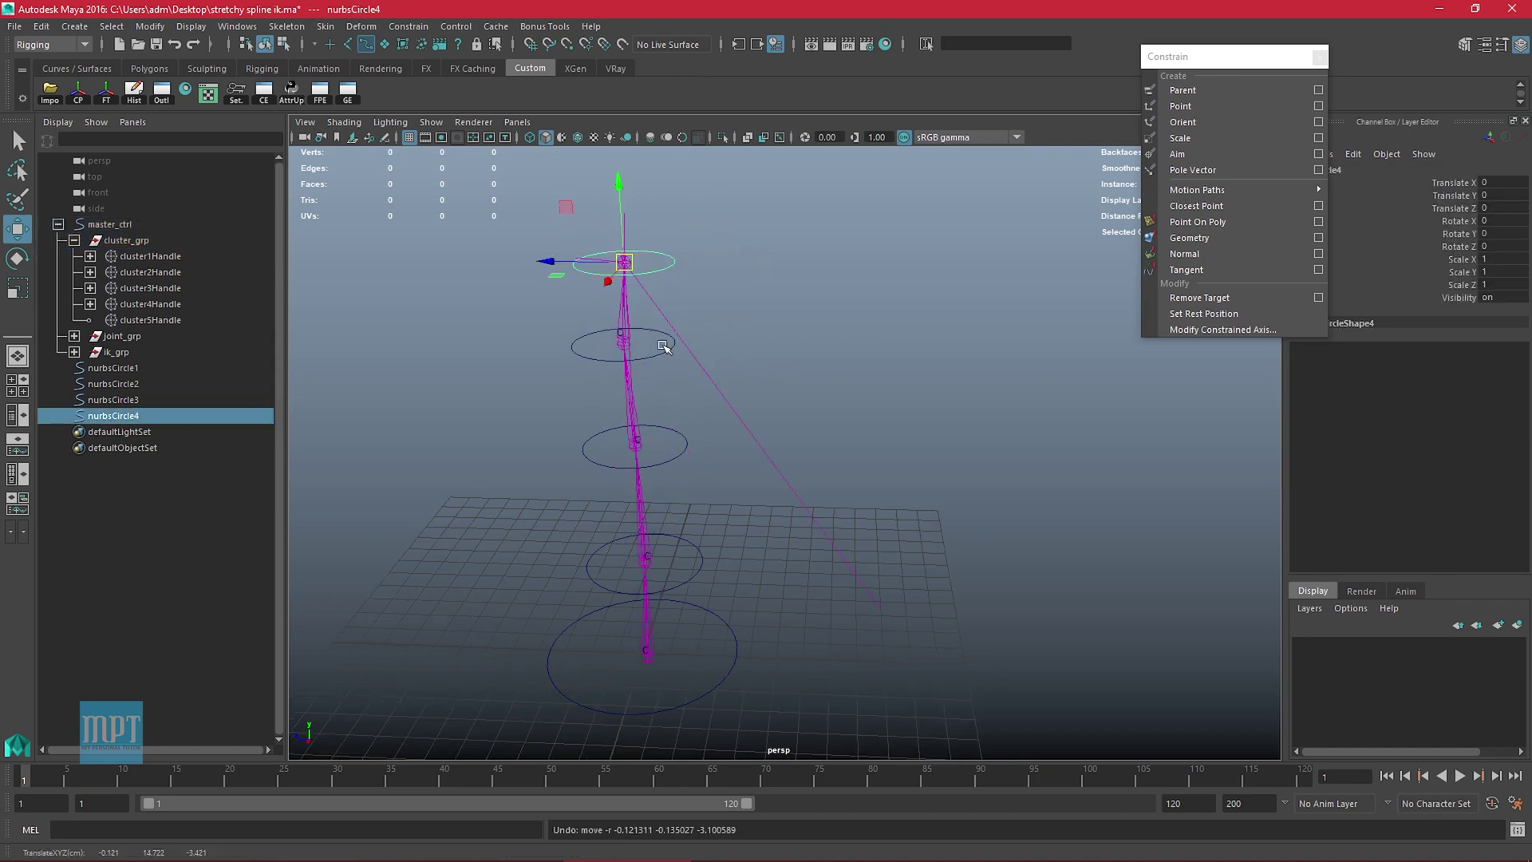
Move nurbsCircle3 to test its constrained cluster, and reset its X, Y and Z translation to 0
{"action": "left_click", "coordinate": [662, 346]}
{"action": "left_click_drag", "start_coordinate": [624, 343], "coordinate": [676, 346]}
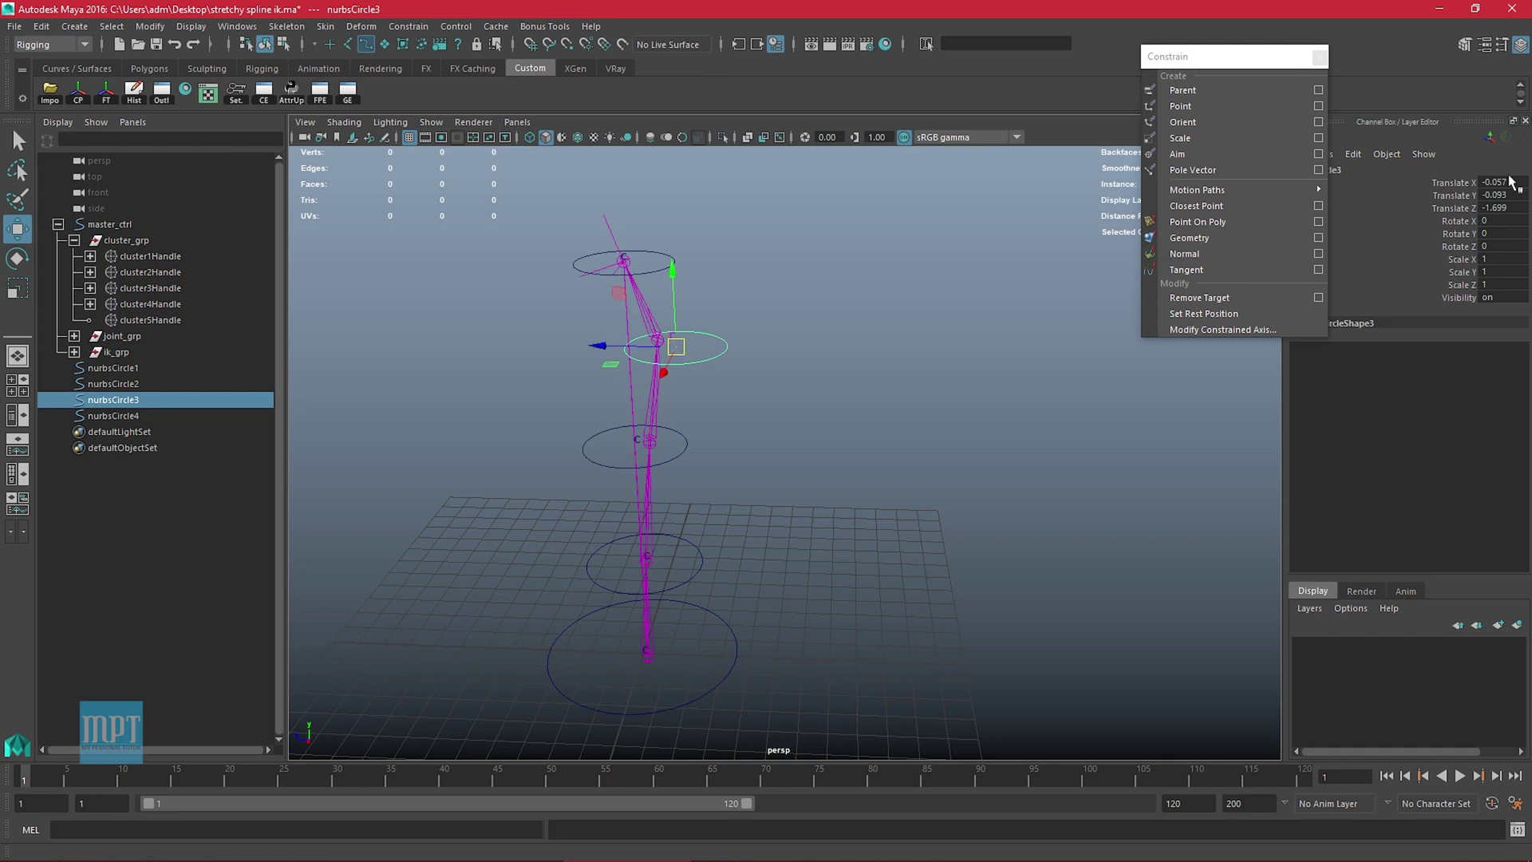
{"action": "left_click_drag", "start_coordinate": [1510, 182], "coordinate": [1508, 208]}
{"action": "type", "text": "0"}
{"action": "key", "text": "Return"}
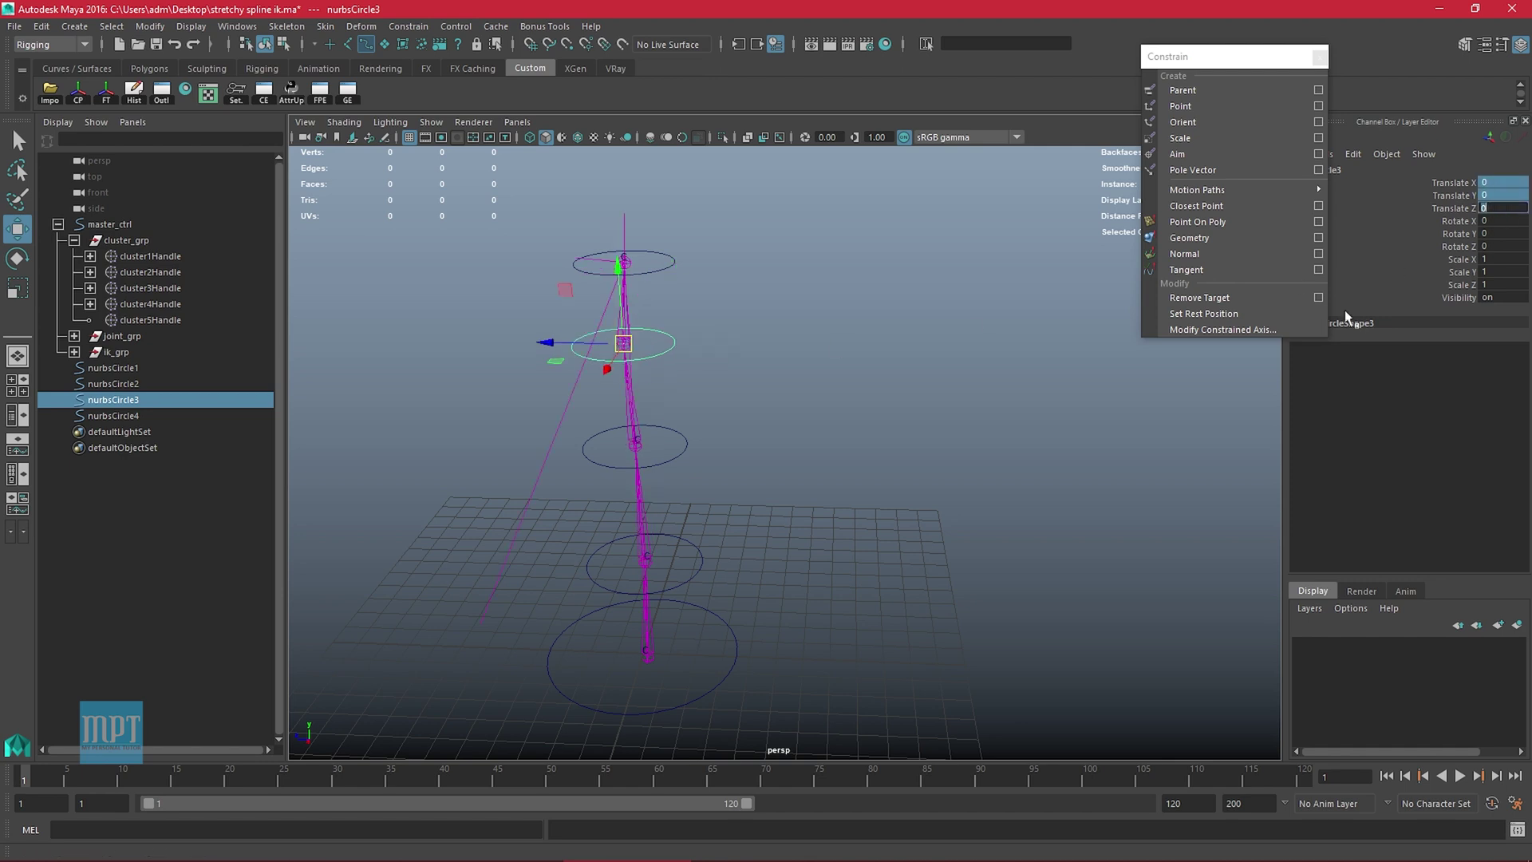
Move nurbsCircle2 to test its constrained cluster, and reset its X, Y and Z translation to 0
{"action": "left_click", "coordinate": [686, 445]}
{"action": "mouse_move", "coordinate": [635, 445]}
{"action": "left_mouse_down"}
{"action": "mouse_move", "coordinate": [692, 437]}
{"action": "mouse_move", "coordinate": [621, 464]}
{"action": "left_mouse_up"}
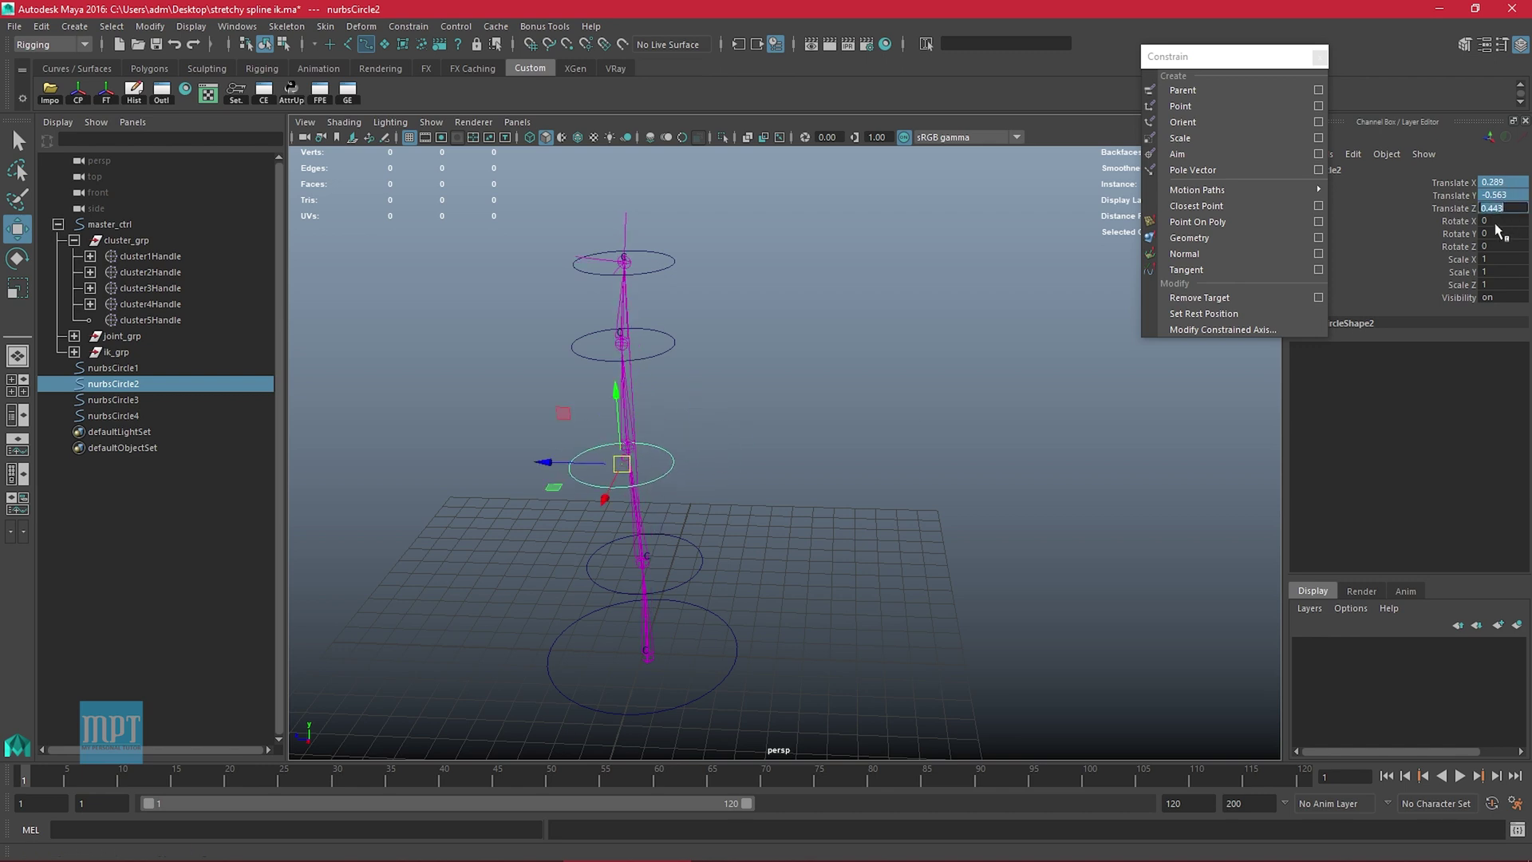
{"action": "type", "text": "0"}
{"action": "key", "text": "Return"}
Move nurbsCircle1 to test its constrained cluster, and reset its X, Y and Z translation to 0
{"action": "left_click", "coordinate": [695, 546]}
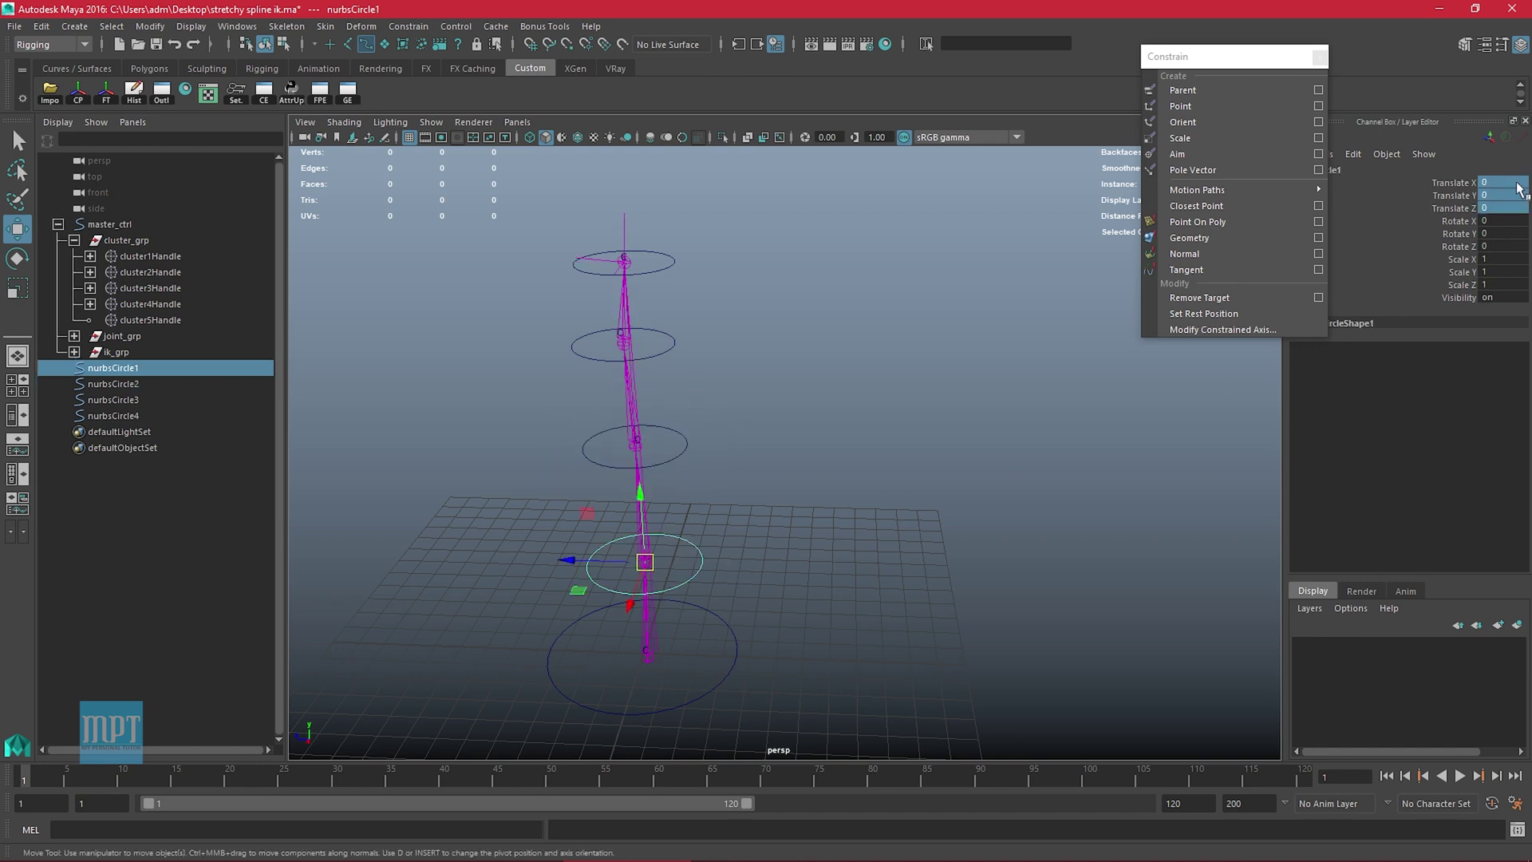
{"action": "left_click_drag", "start_coordinate": [640, 563], "coordinate": [584, 568]}
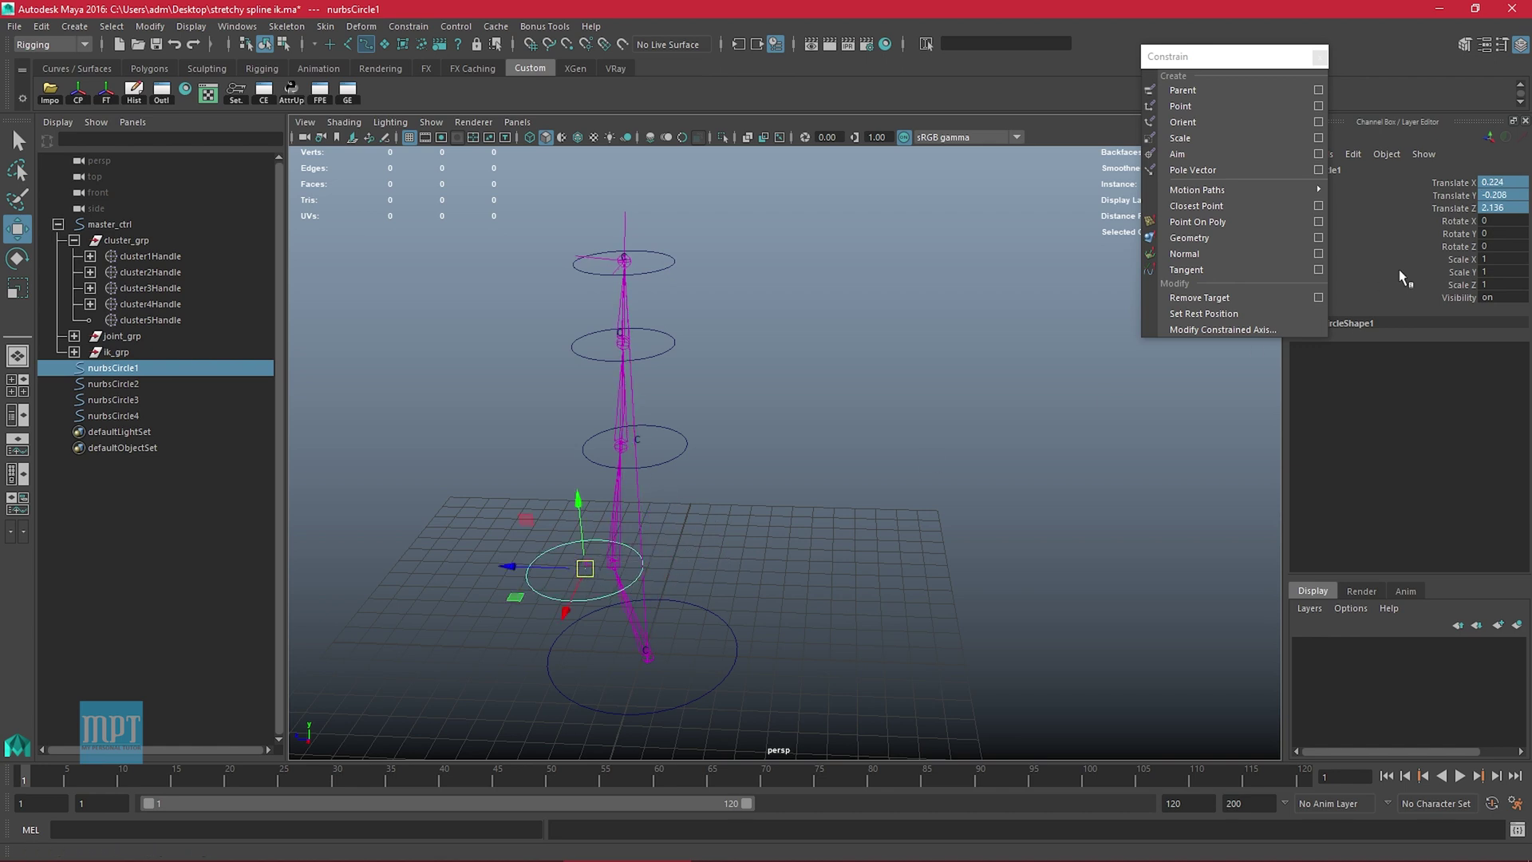
{"action": "left_click_drag", "start_coordinate": [1505, 184], "coordinate": [1505, 209]}
{"action": "type", "text": "0"}
{"action": "key", "text": "Return"}
Try rotating nurbsCircle1 to test the chain's response, and undo the rotation
{"action": "left_click_drag", "start_coordinate": [701, 607], "coordinate": [671, 512], "text": "alt"}
{"action": "key", "text": "e"}
{"action": "key", "text": "ctrl+z"}
{"action": "left_click_drag", "start_coordinate": [742, 550], "coordinate": [702, 490], "text": "alt"}
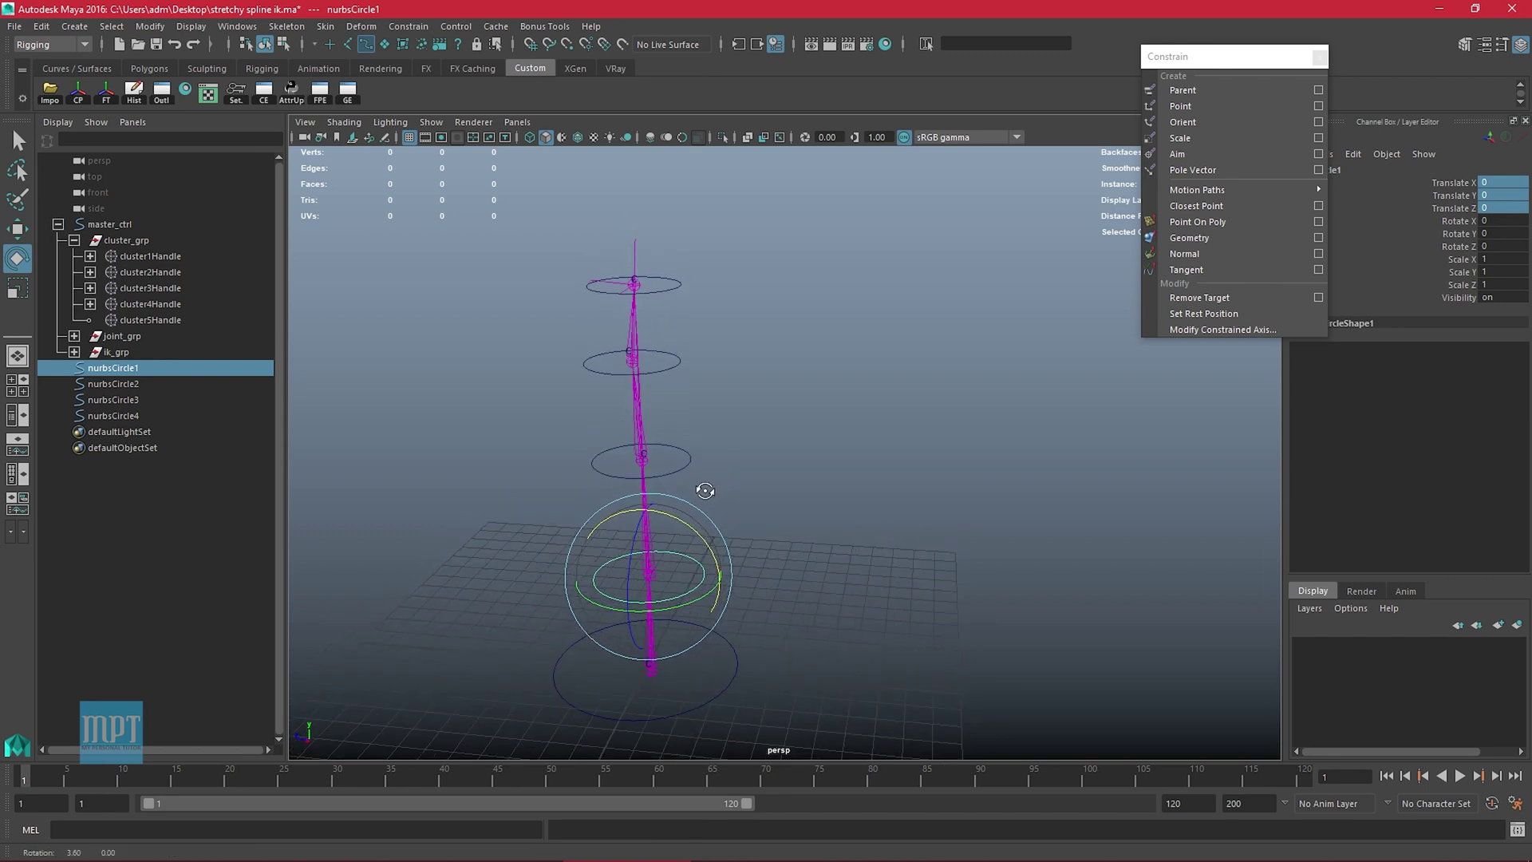
Parent the topmost circle, nurbsCircle4, under nurbsCircle3
{"action": "left_click", "coordinate": [772, 322]}
{"action": "left_click", "coordinate": [672, 278]}
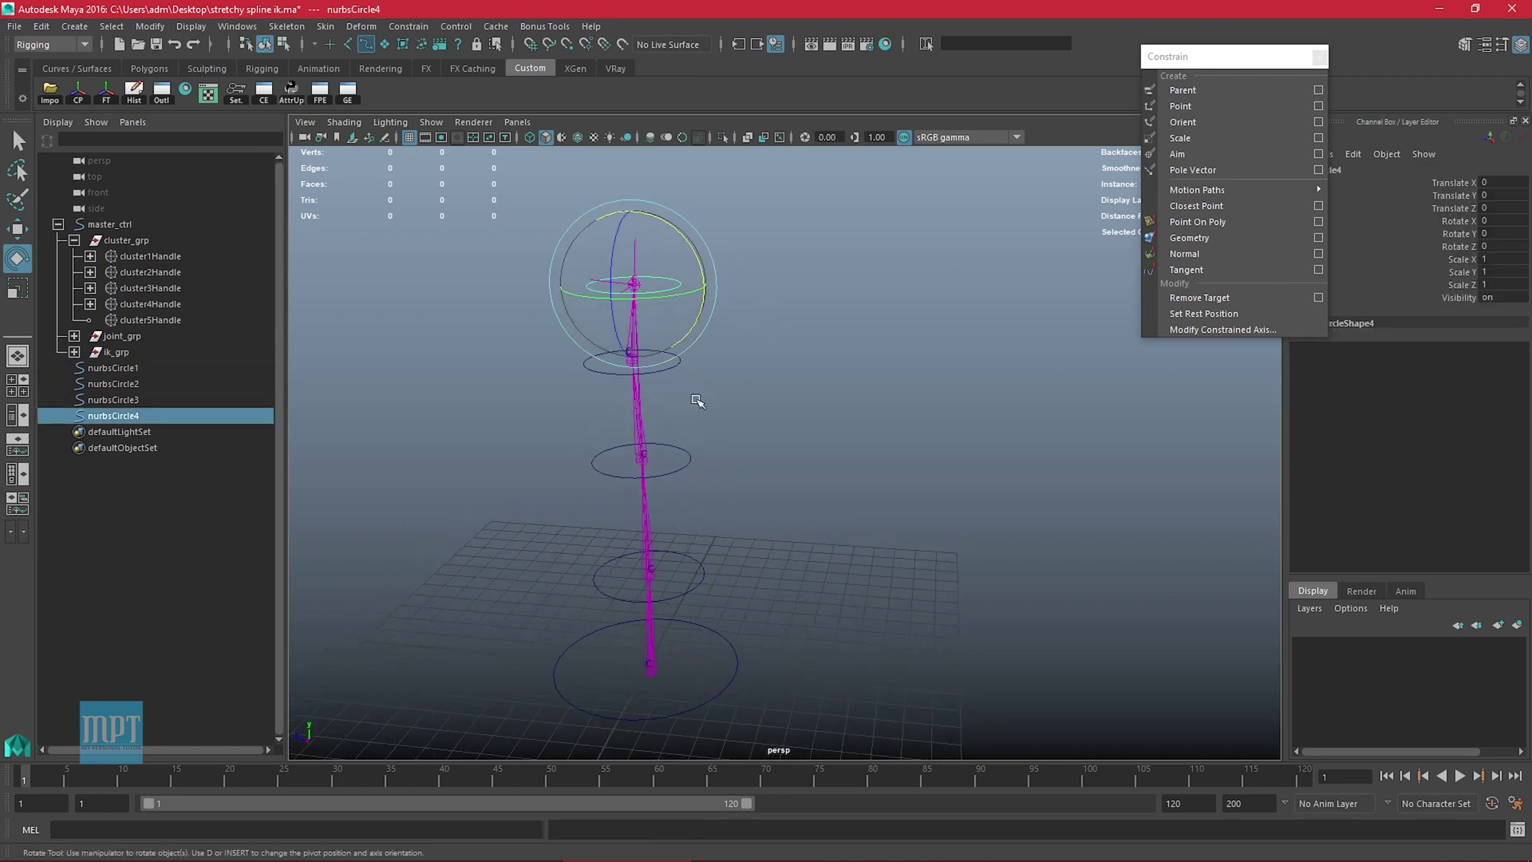
{"action": "key", "text": "w"}
{"action": "left_click", "coordinate": [677, 362], "text": "shift"}
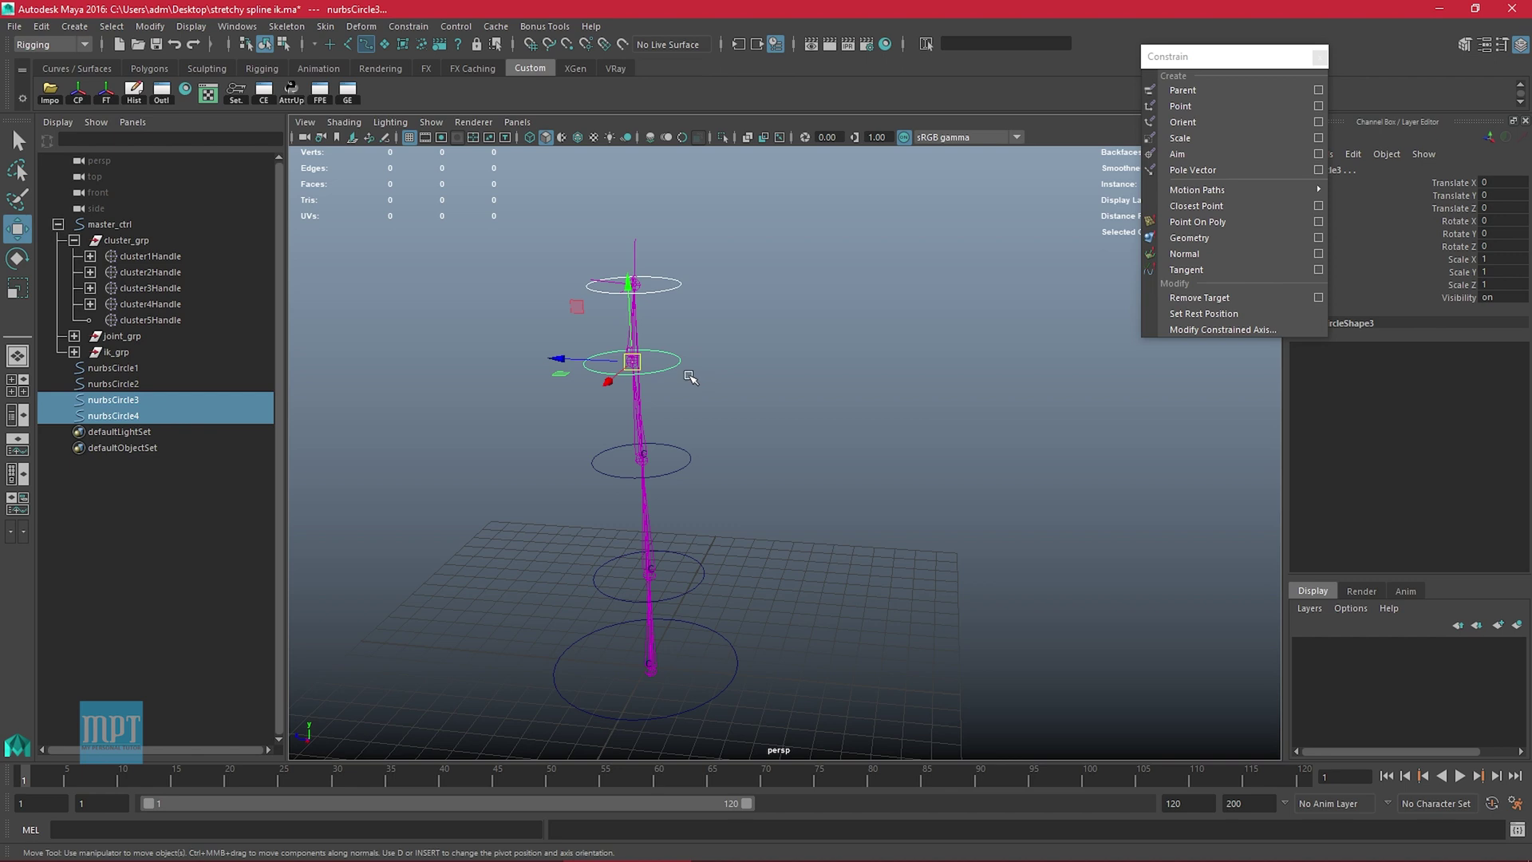
{"action": "key", "text": "p"}
Parent nurbsCircle3 under nurbsCircle2
{"action": "left_click", "coordinate": [695, 391]}
{"action": "left_click", "coordinate": [678, 356]}
{"action": "left_click", "coordinate": [687, 453], "text": "shift"}
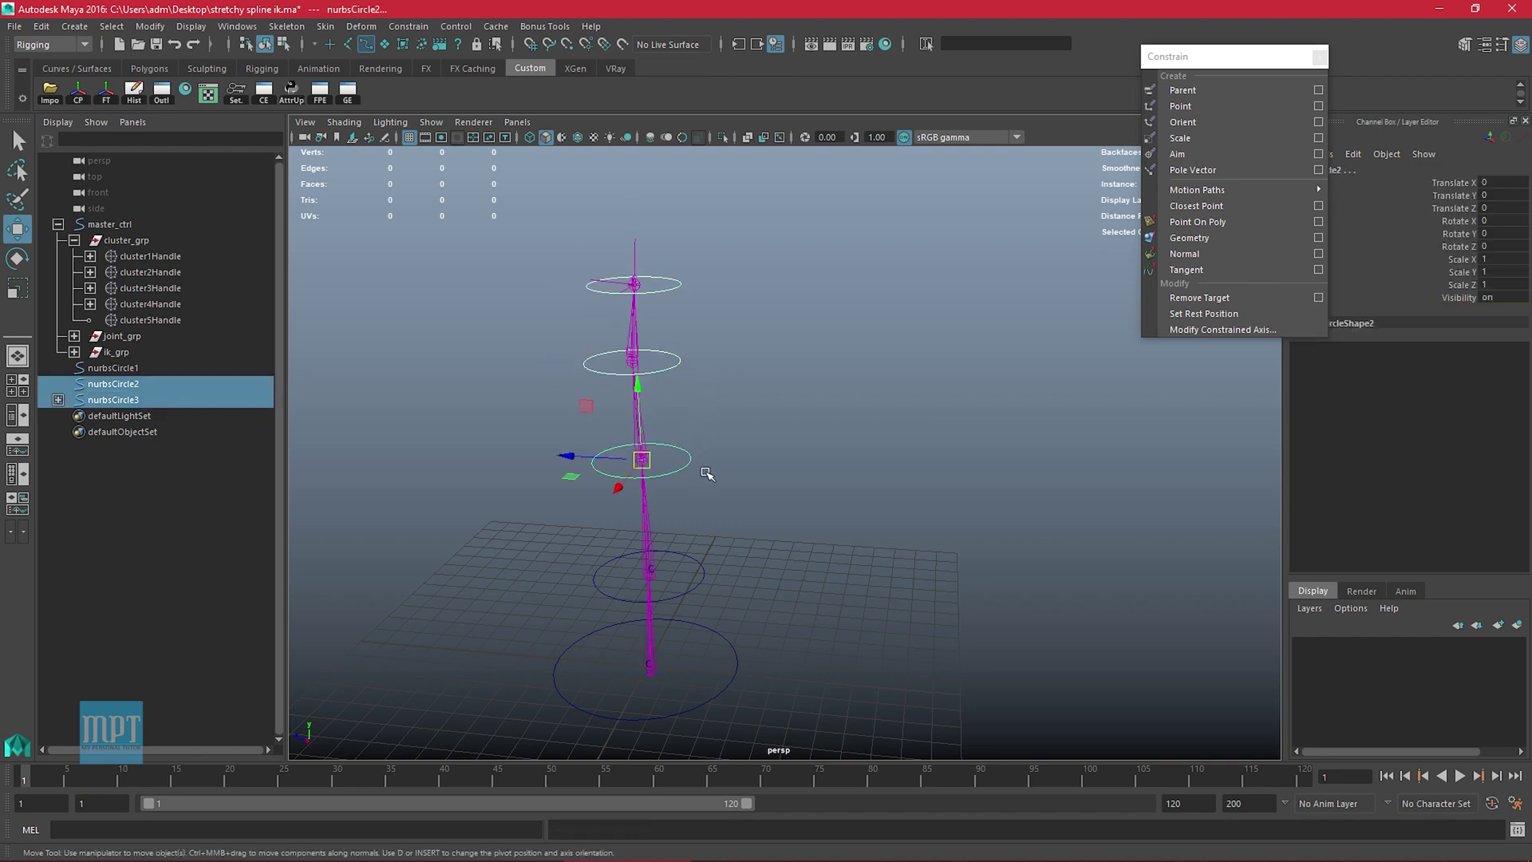
{"action": "key", "text": "p"}
Parent nurbsCircle2 under nurbsCircle1, and expand and collapse nurbsCircle1 in the Outliner to check the hierarchy
{"action": "left_click", "coordinate": [696, 461]}
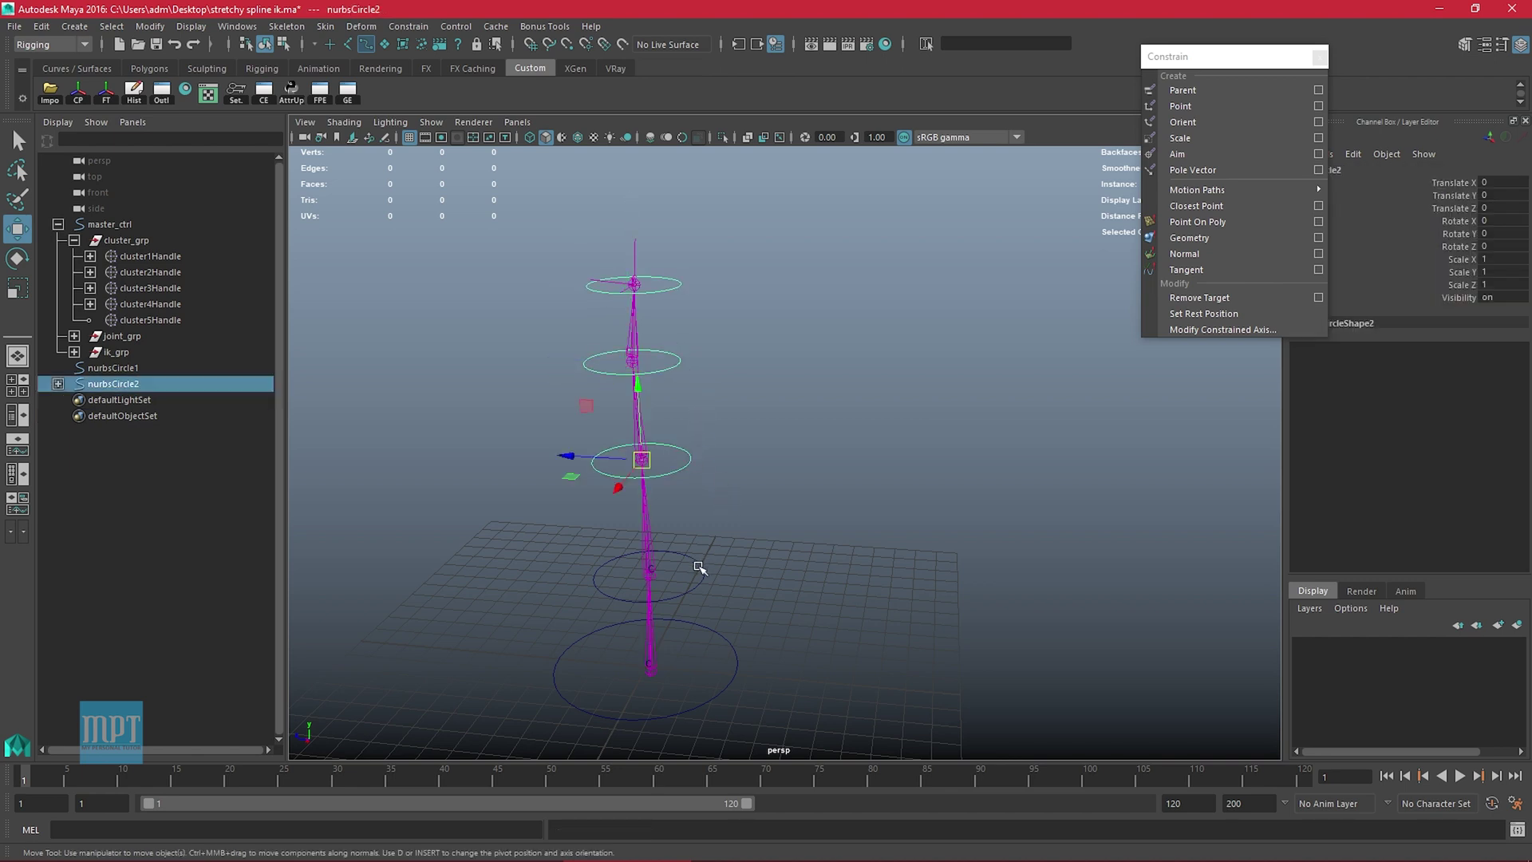
{"action": "left_click", "coordinate": [701, 567], "text": "shift"}
{"action": "key", "text": "p"}
{"action": "left_click", "coordinate": [717, 589]}
{"action": "left_click", "coordinate": [700, 563]}
{"action": "left_click_drag", "start_coordinate": [737, 573], "coordinate": [702, 479], "text": "alt"}
{"action": "left_click", "coordinate": [57, 368]}
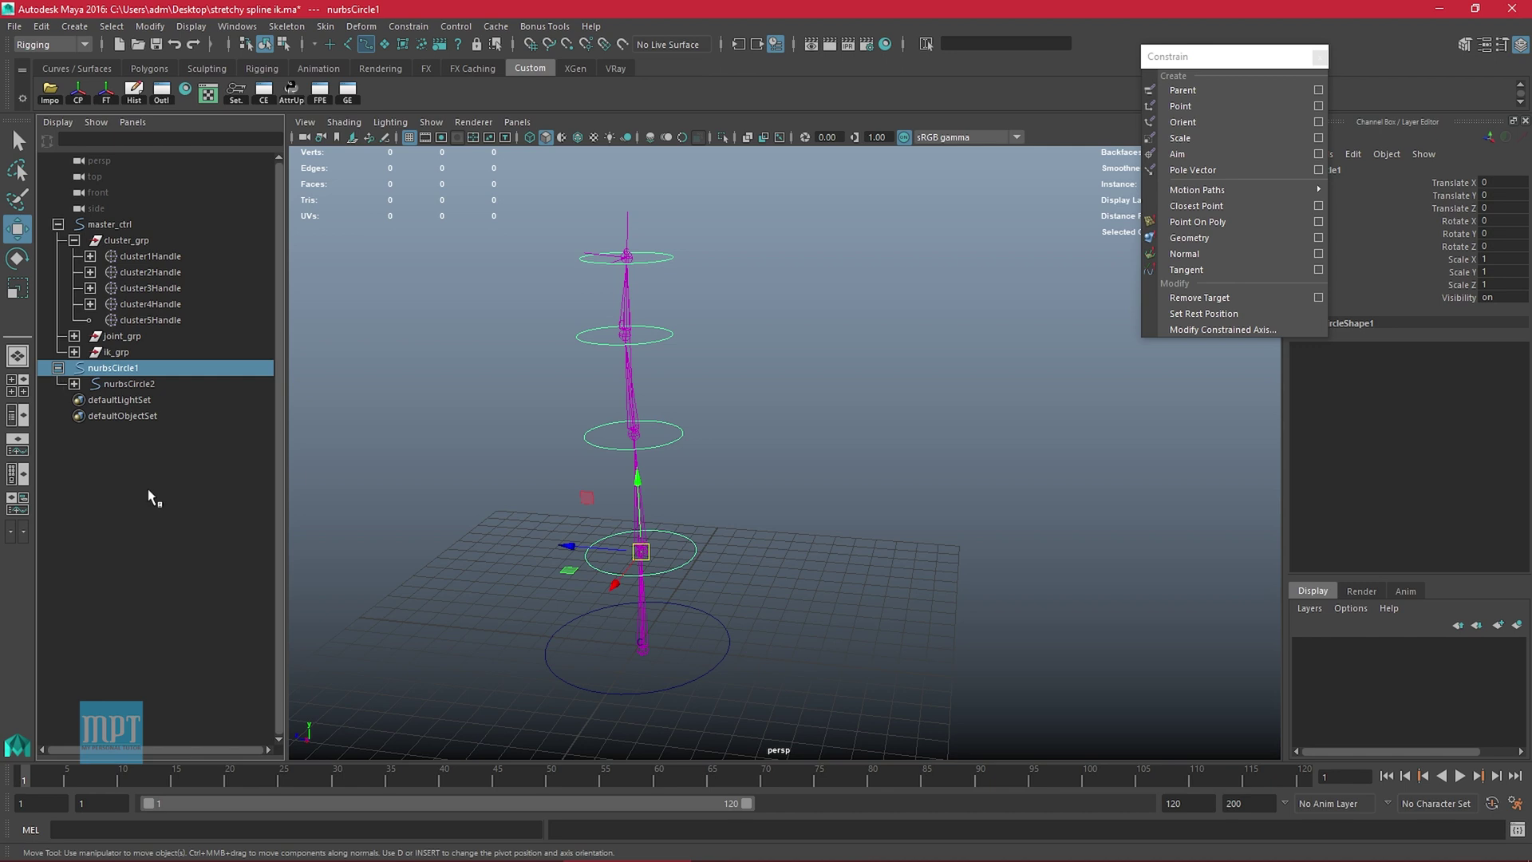
{"action": "left_click", "coordinate": [58, 368]}
Parent nurbsCircle1 under master_ctrl and collapse cluster_grp in the Outliner
{"action": "mouse_move", "coordinate": [739, 530]}
{"action": "left_mouse_down", "text": "alt"}
{"action": "mouse_move", "coordinate": [753, 537]}
{"action": "mouse_move", "coordinate": [743, 573]}
{"action": "mouse_move", "coordinate": [739, 527]}
{"action": "mouse_move", "coordinate": [728, 550]}
{"action": "left_mouse_up", "text": "alt"}
{"action": "left_click", "coordinate": [727, 550]}
{"action": "left_click", "coordinate": [694, 549]}
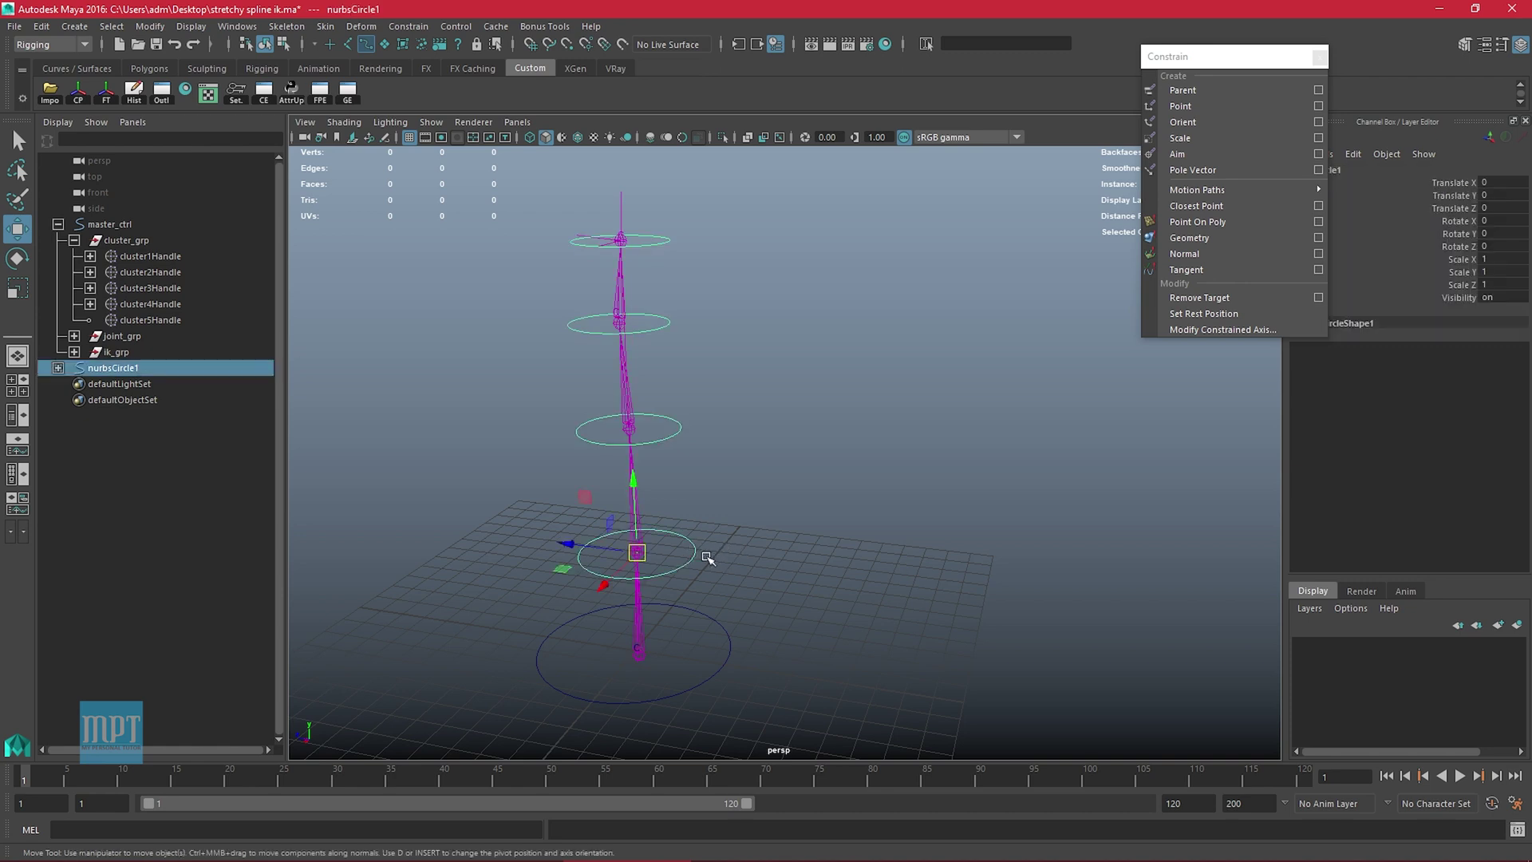
{"action": "left_click", "coordinate": [729, 643], "text": "shift"}
{"action": "key", "text": "p"}
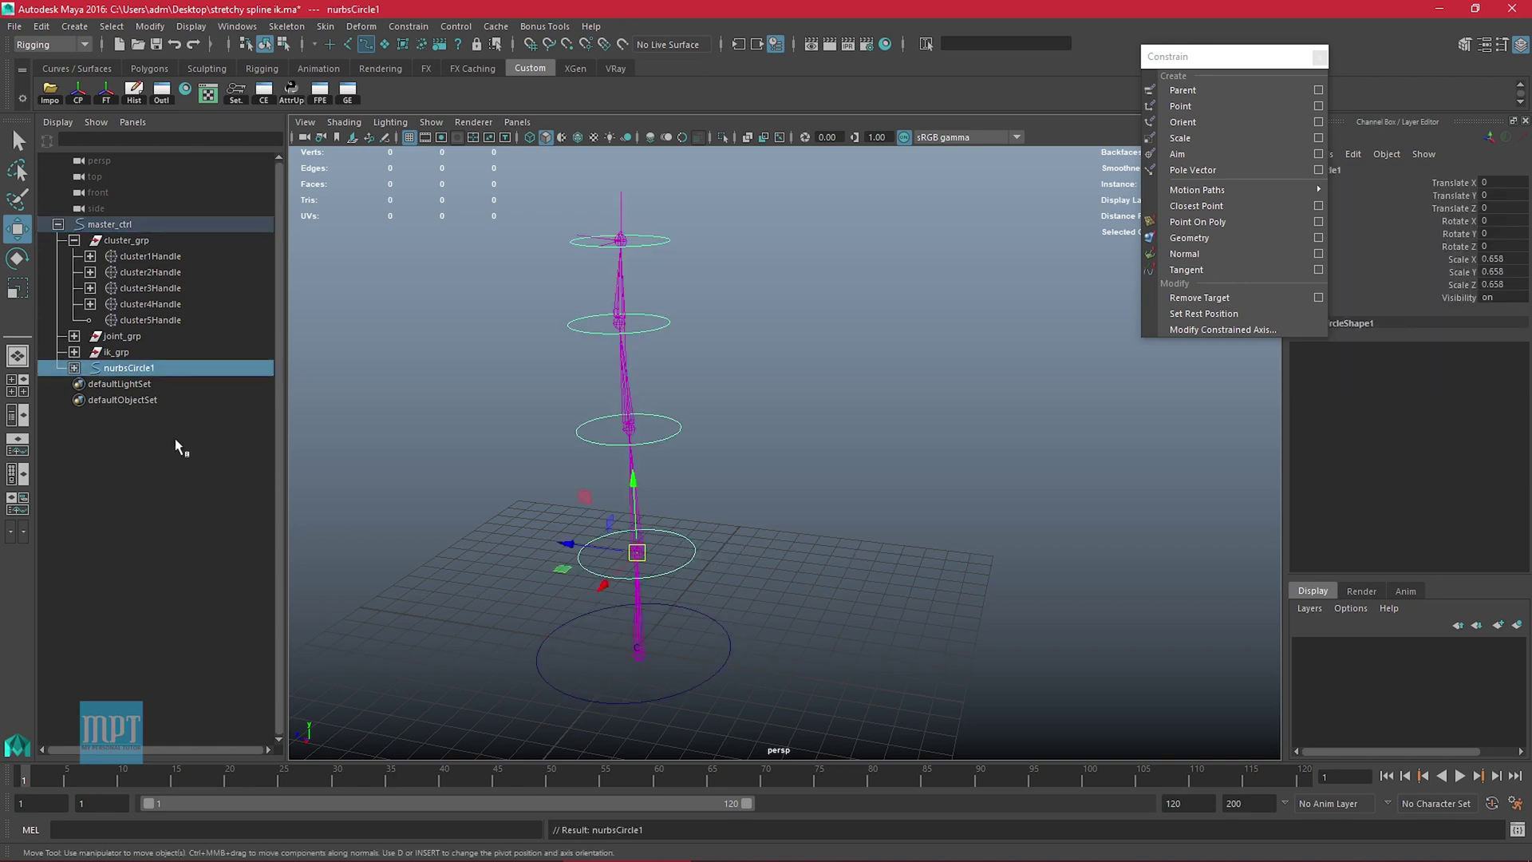
{"action": "left_click", "coordinate": [73, 240]}
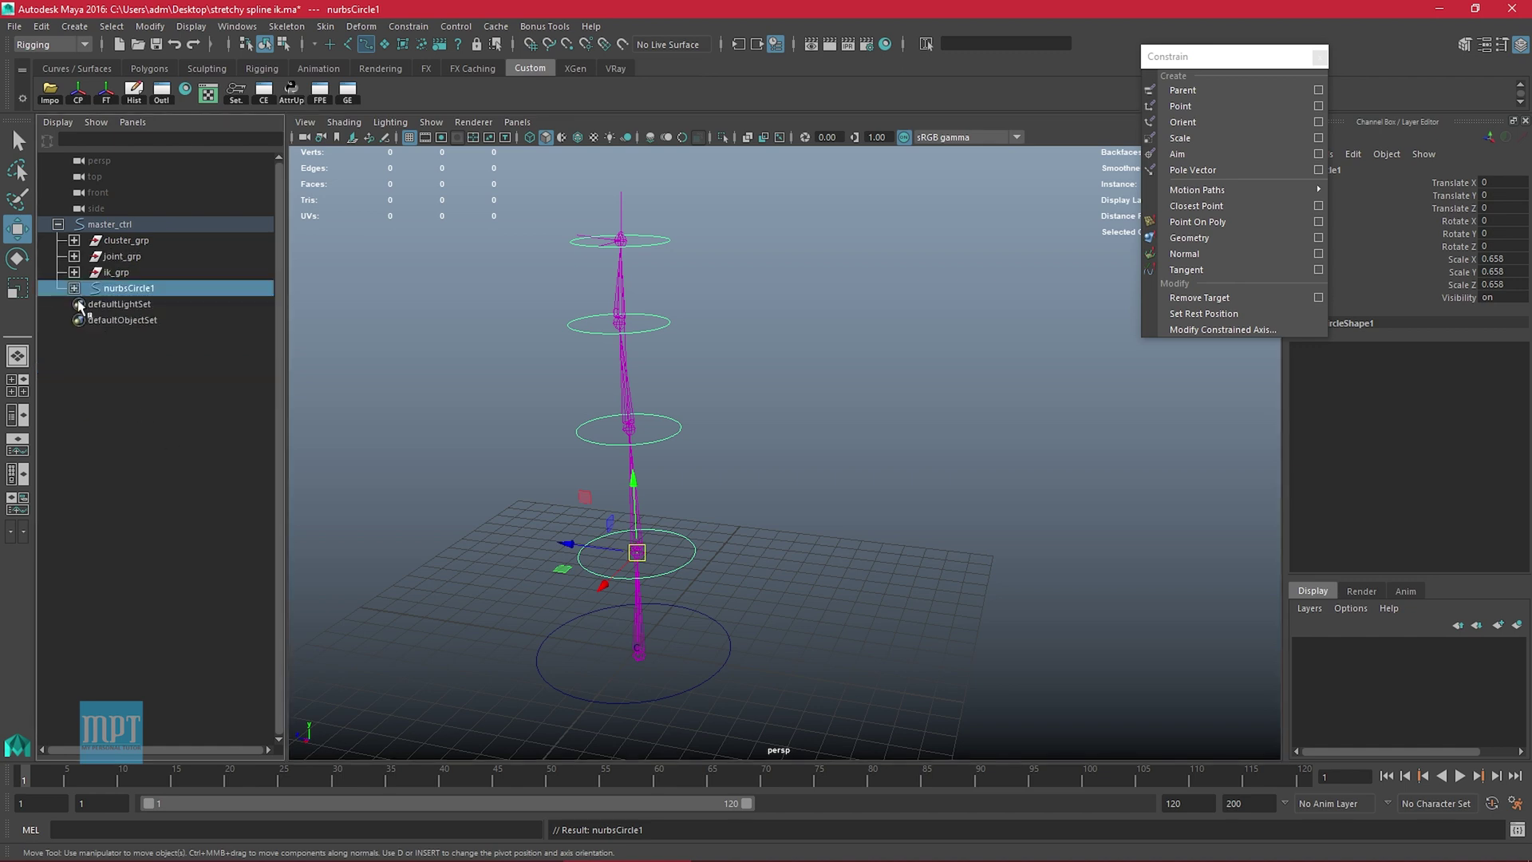
{"action": "left_click", "coordinate": [120, 389]}
{"action": "left_click", "coordinate": [116, 291]}
Move the large master_ctrl circle at the base to test the whole rig, and undo the move
{"action": "scroll", "coordinate": [578, 517], "scroll_direction": "up", "scroll_amount": 1}
{"action": "left_click", "coordinate": [724, 642]}
{"action": "left_click_drag", "start_coordinate": [636, 670], "coordinate": [593, 639]}
{"action": "key", "text": "ctrl+z"}
Rotate nurbsCircle1 to test the parented control circles, and undo the rotation
{"action": "left_click", "coordinate": [666, 539]}
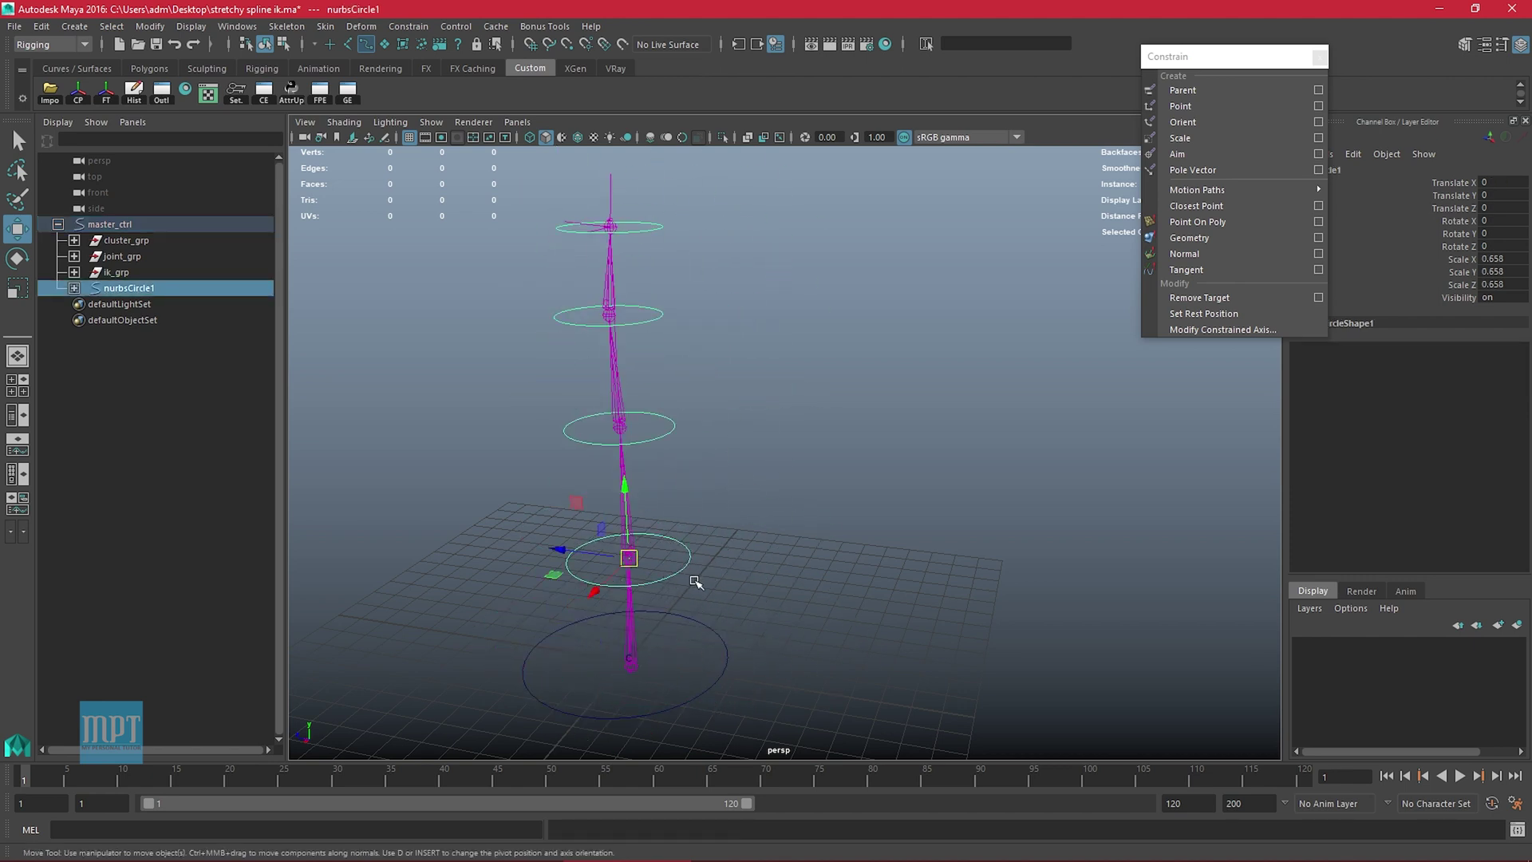
{"action": "key", "text": "e"}
{"action": "left_click_drag", "start_coordinate": [692, 584], "coordinate": [687, 554]}
{"action": "key", "text": "ctrl+z"}
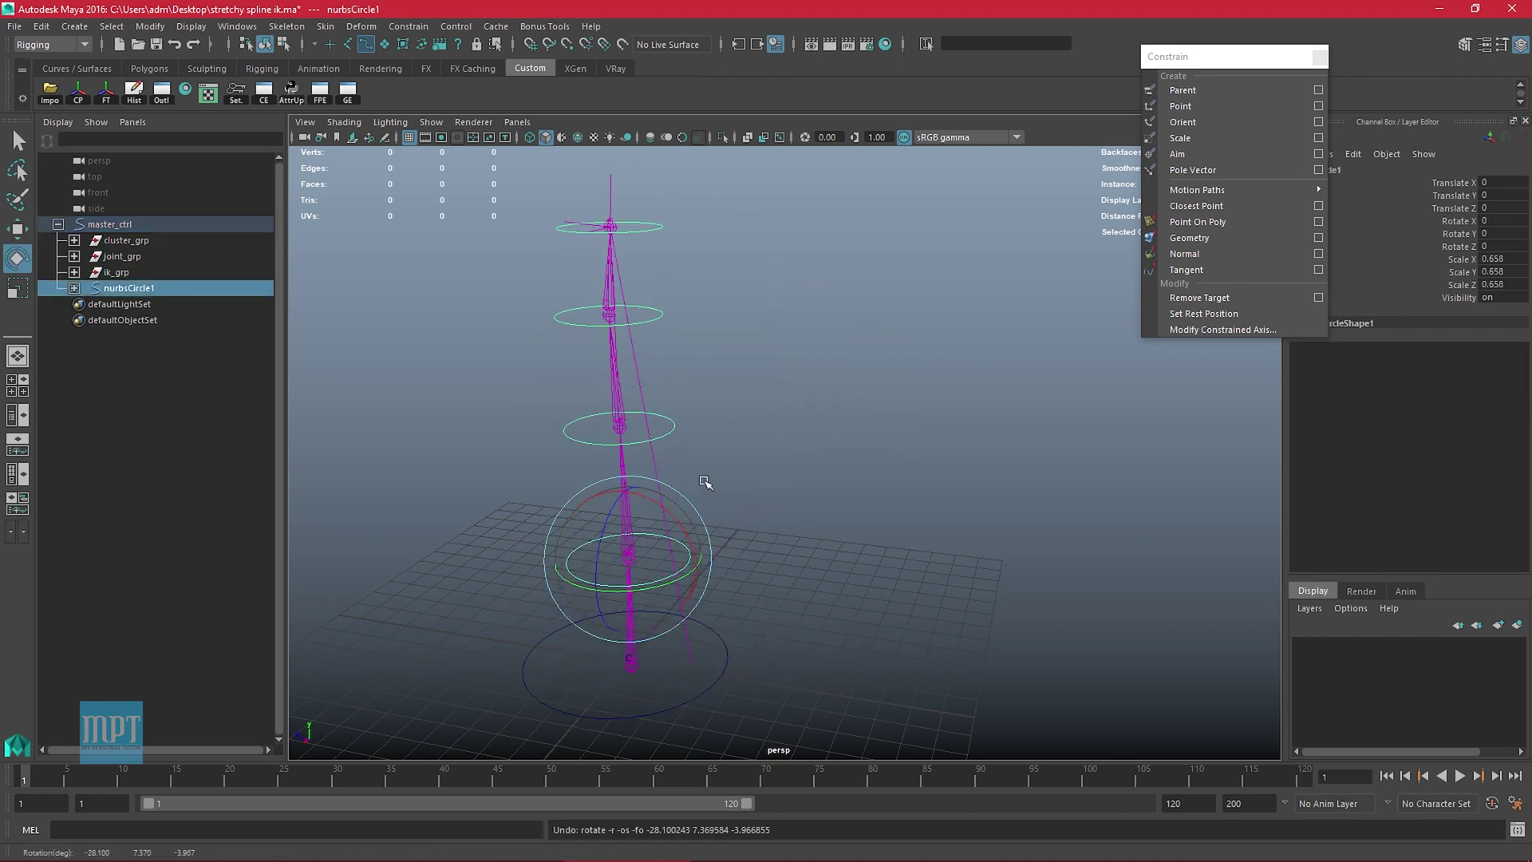
Rotate nurbsCircle2 and the control circles above it to test bending the joint chain
{"action": "left_click", "coordinate": [673, 435]}
{"action": "mouse_move", "coordinate": [677, 417]}
{"action": "left_mouse_down"}
{"action": "mouse_move", "coordinate": [673, 404]}
{"action": "mouse_move", "coordinate": [691, 409]}
{"action": "left_mouse_up"}
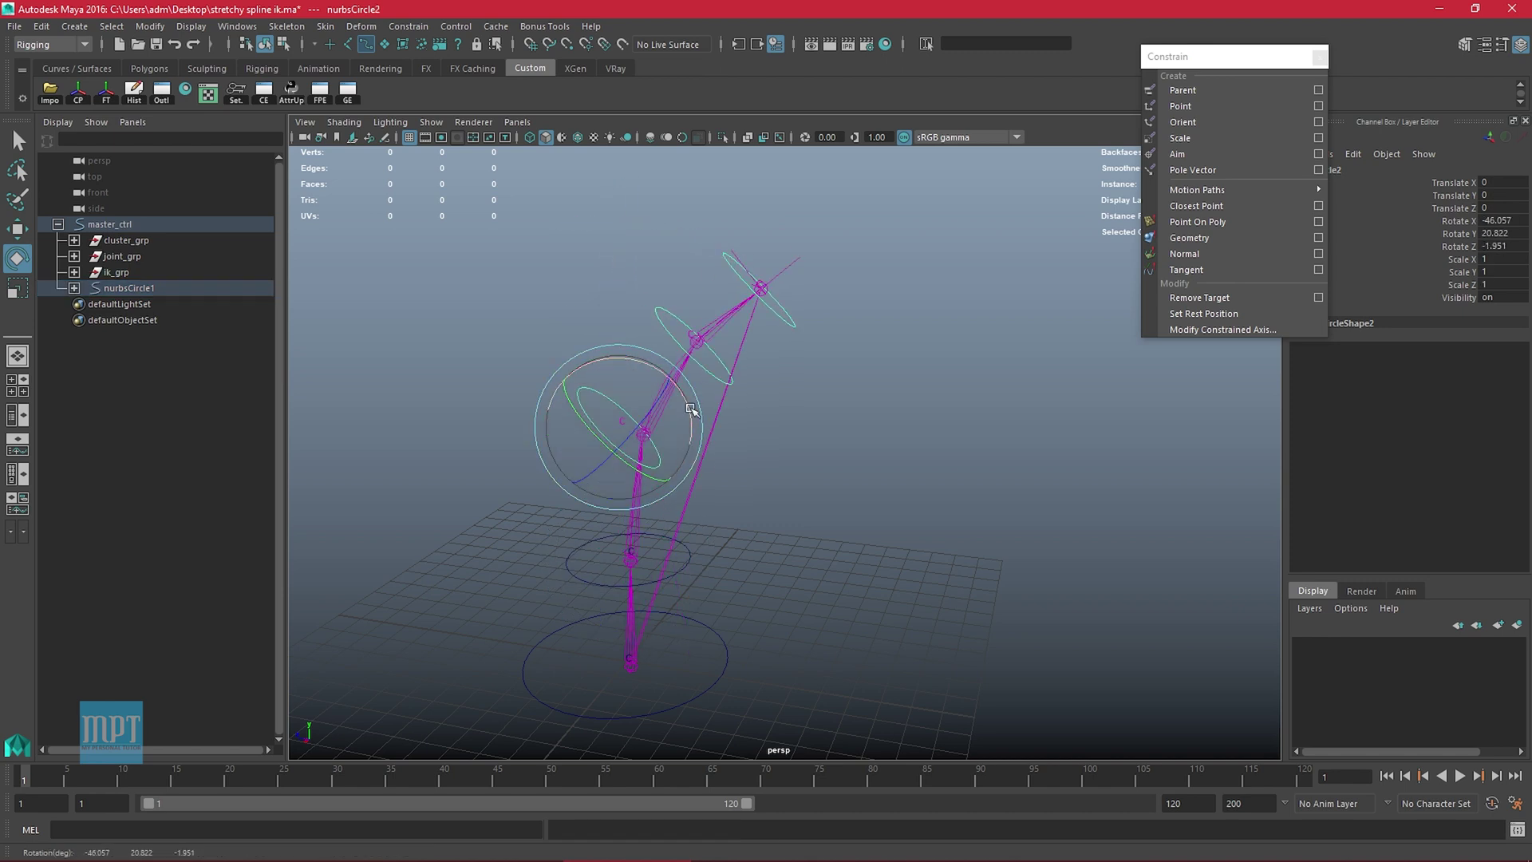
{"action": "left_click", "coordinate": [720, 380]}
{"action": "left_click_drag", "start_coordinate": [766, 330], "coordinate": [798, 369]}
{"action": "mouse_move", "coordinate": [853, 297]}
{"action": "left_mouse_down", "text": "alt"}
{"action": "mouse_move", "coordinate": [838, 328]}
{"action": "mouse_move", "coordinate": [806, 318]}
{"action": "mouse_move", "coordinate": [850, 322]}
{"action": "left_mouse_up", "text": "alt"}
{"action": "left_click_drag", "start_coordinate": [660, 497], "coordinate": [706, 476], "text": "alt"}
Reset the translation and rotation of all control circles to 0
{"action": "left_click_drag", "start_coordinate": [481, 241], "coordinate": [802, 644]}
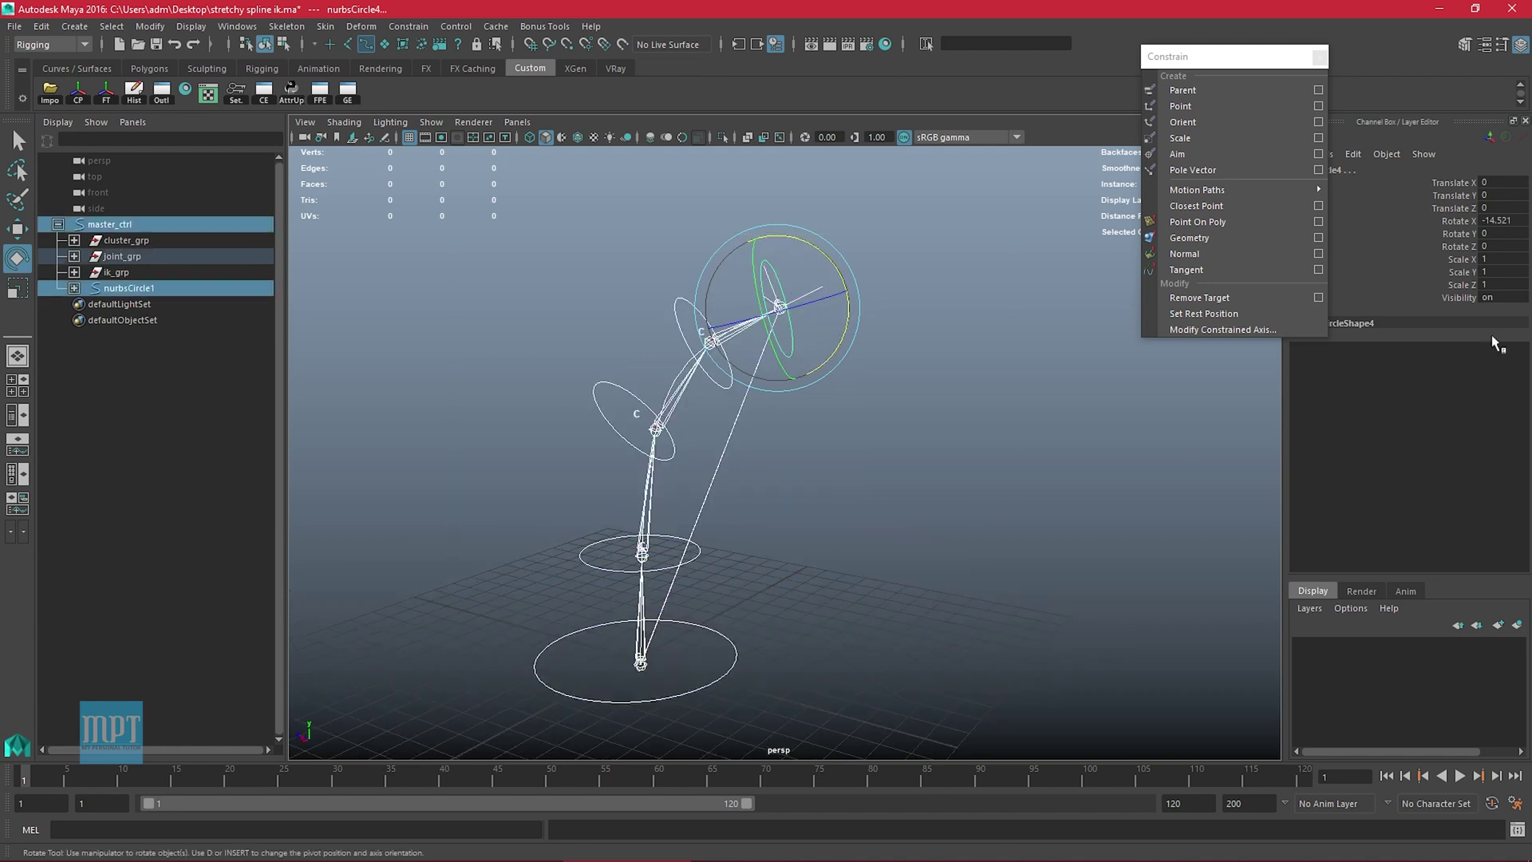
{"action": "left_click_drag", "start_coordinate": [1500, 182], "coordinate": [1502, 240]}
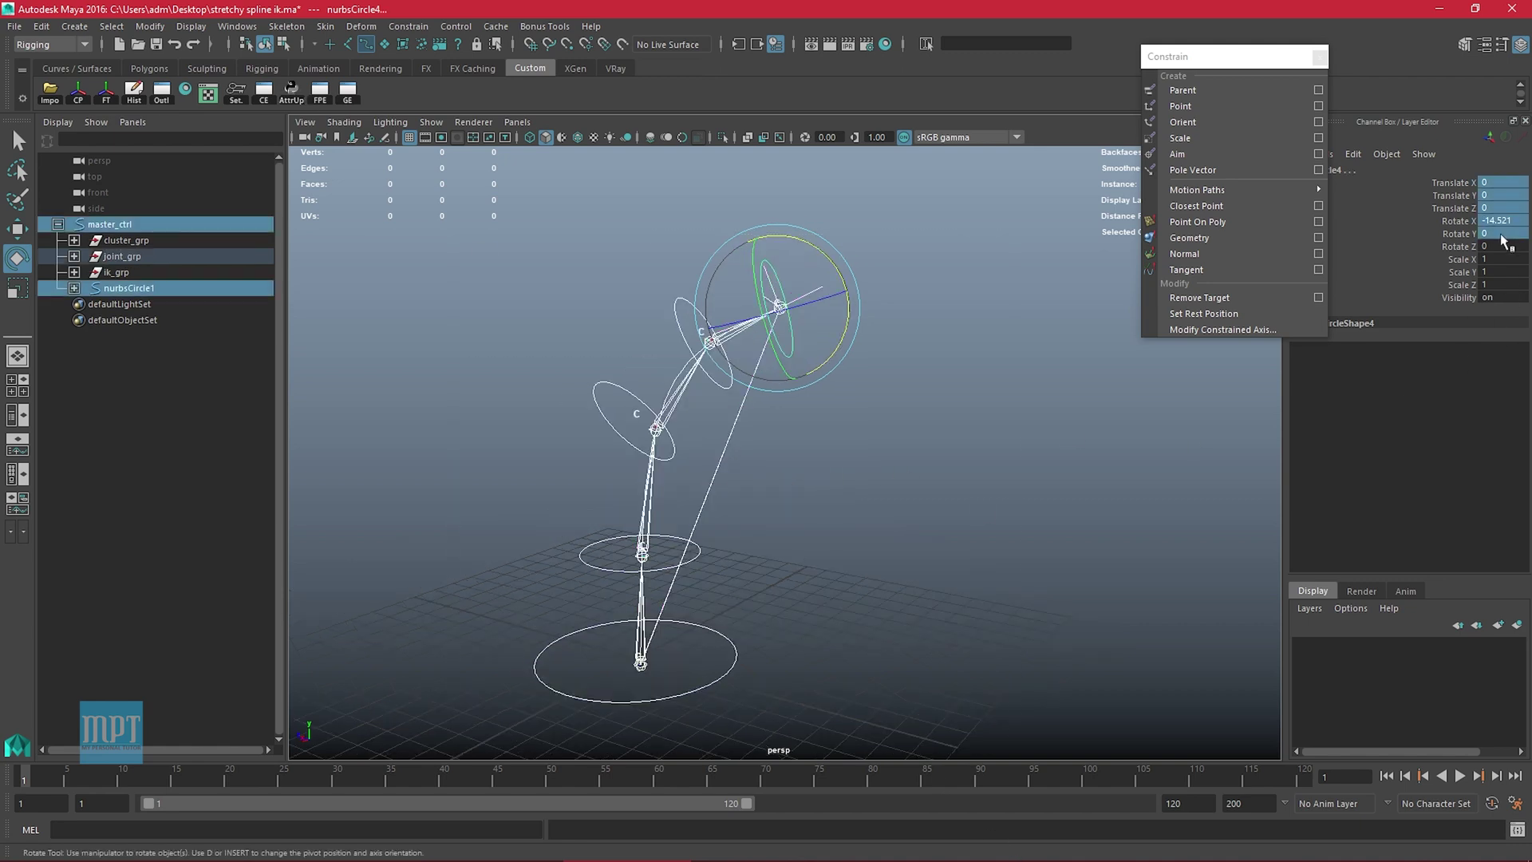
{"action": "key", "text": "Return"}
{"action": "right_click_drag", "start_coordinate": [817, 457], "coordinate": [741, 462], "text": "alt"}
{"action": "middle_click_drag", "start_coordinate": [741, 461], "coordinate": [729, 523], "text": "alt"}
{"action": "key", "text": "w"}
{"action": "left_click_drag", "start_coordinate": [762, 395], "coordinate": [820, 455], "text": "alt"}
{"action": "left_click", "coordinate": [782, 460]}
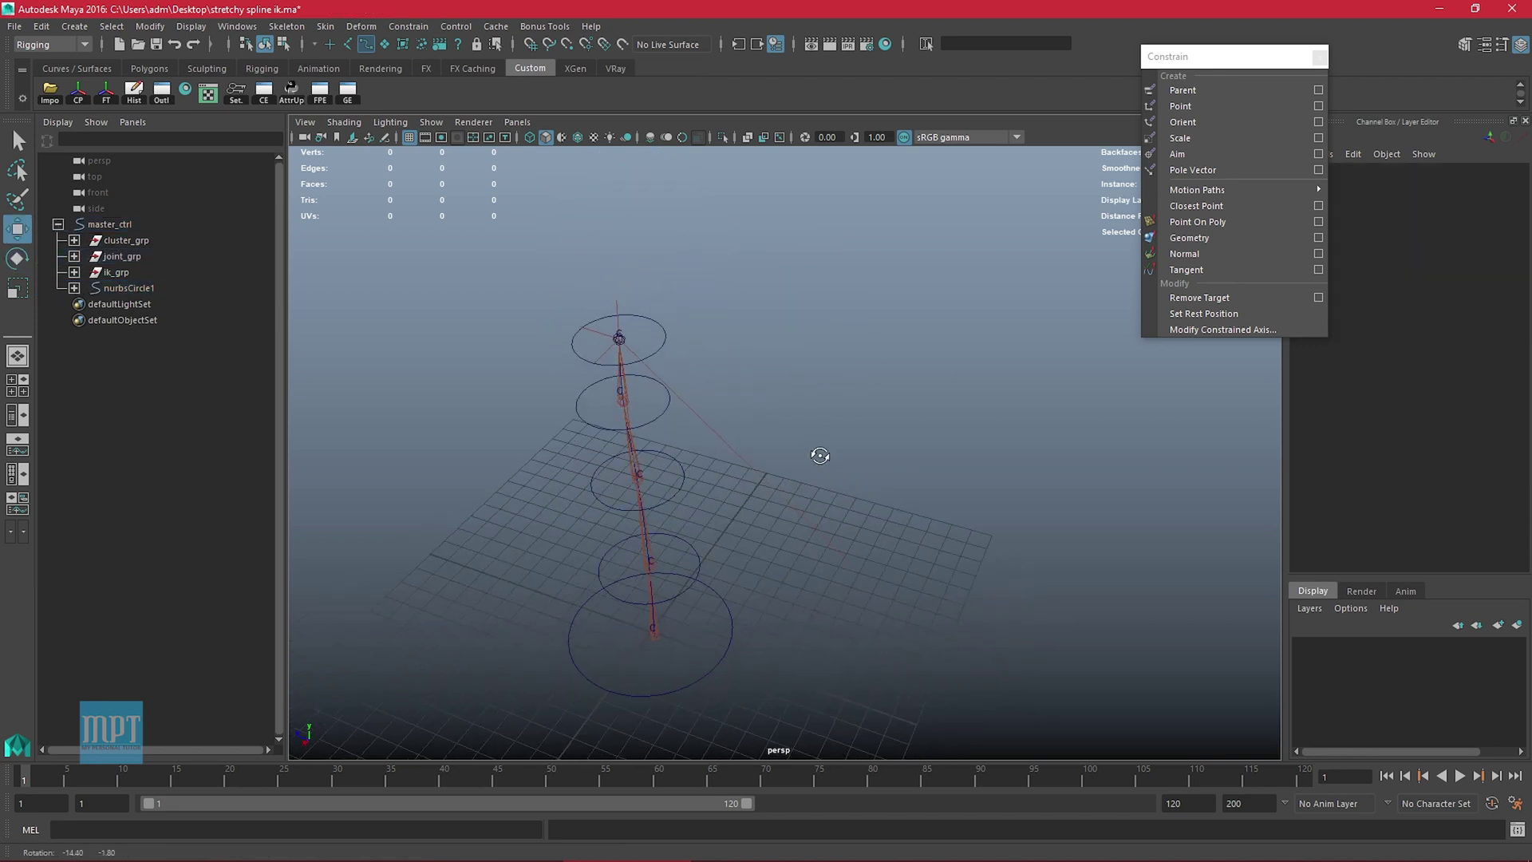
Set master_ctrl's translation to 0 and its scale to 1 on all axes
{"action": "left_click_drag", "start_coordinate": [708, 630], "coordinate": [745, 618], "text": "alt"}
{"action": "left_click", "coordinate": [733, 673]}
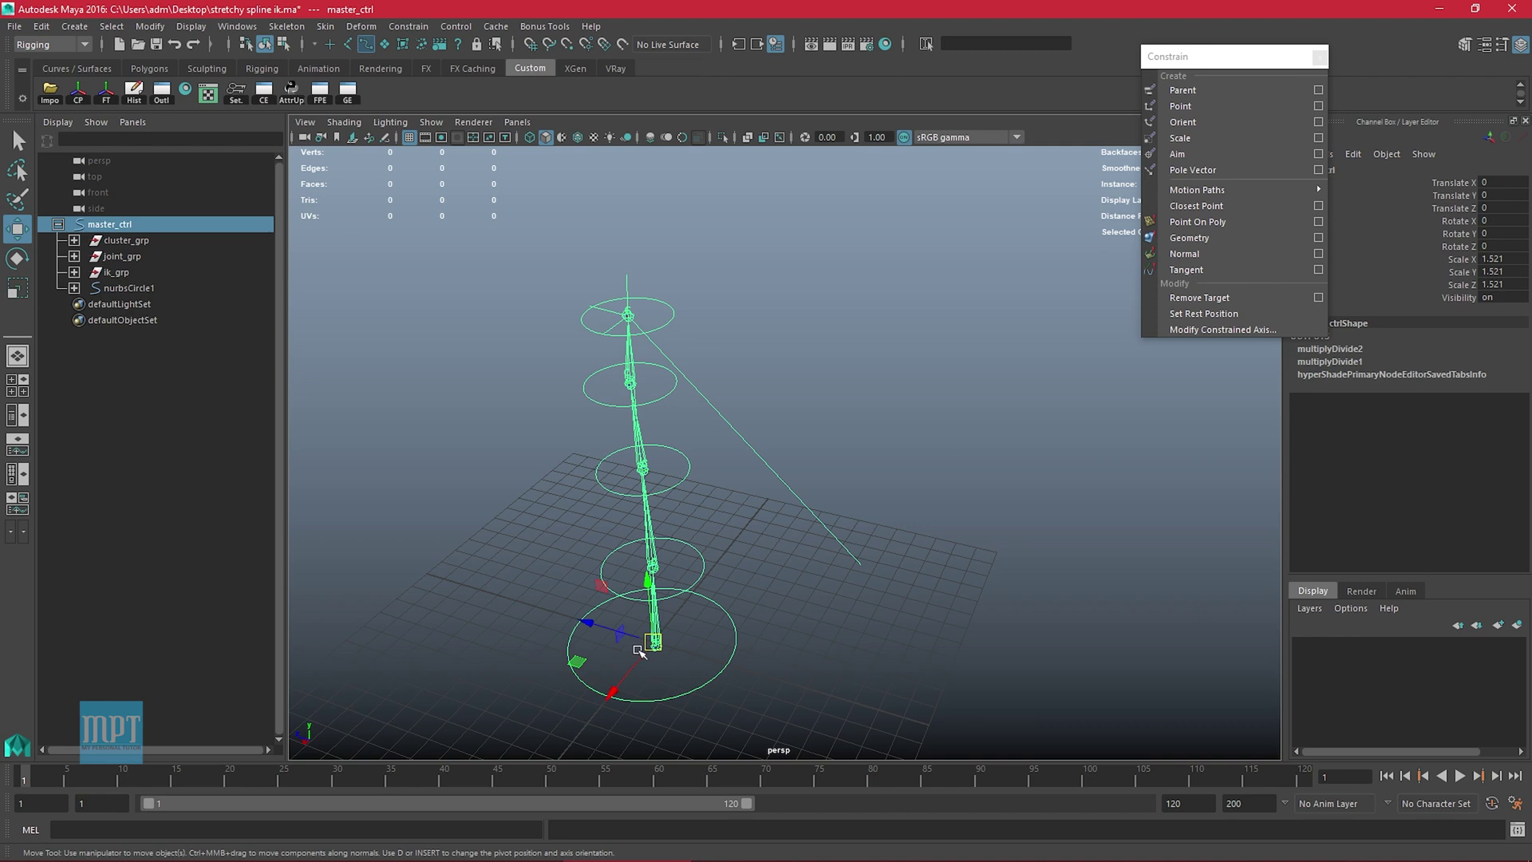
{"action": "left_click_drag", "start_coordinate": [640, 648], "coordinate": [661, 643]}
{"action": "left_click_drag", "start_coordinate": [1506, 182], "coordinate": [1510, 206]}
{"action": "type", "text": "0"}
{"action": "key", "text": "Return"}
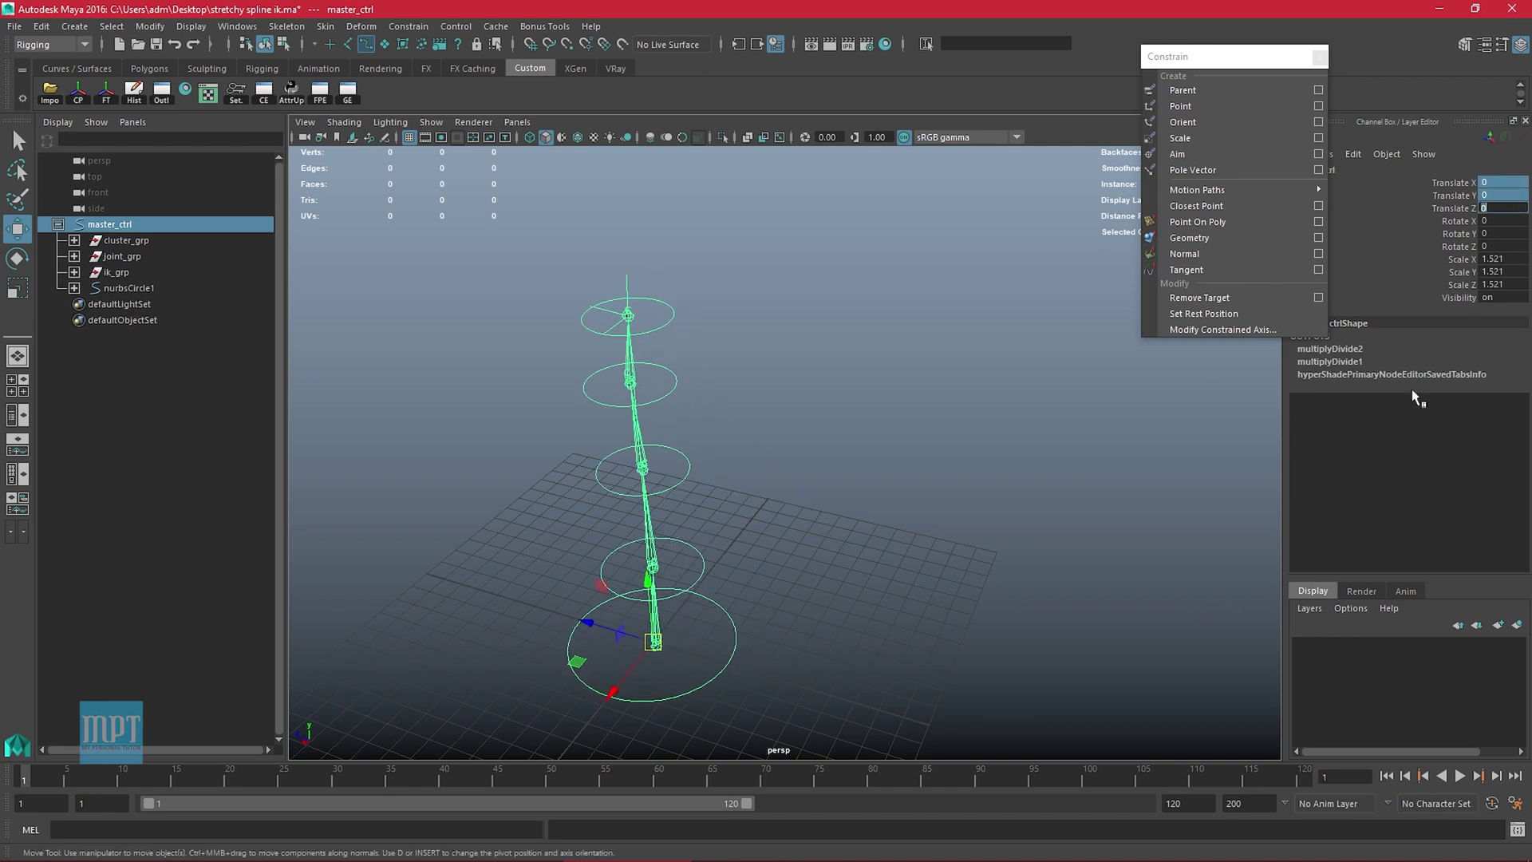
{"action": "left_click_drag", "start_coordinate": [1507, 260], "coordinate": [1506, 285]}
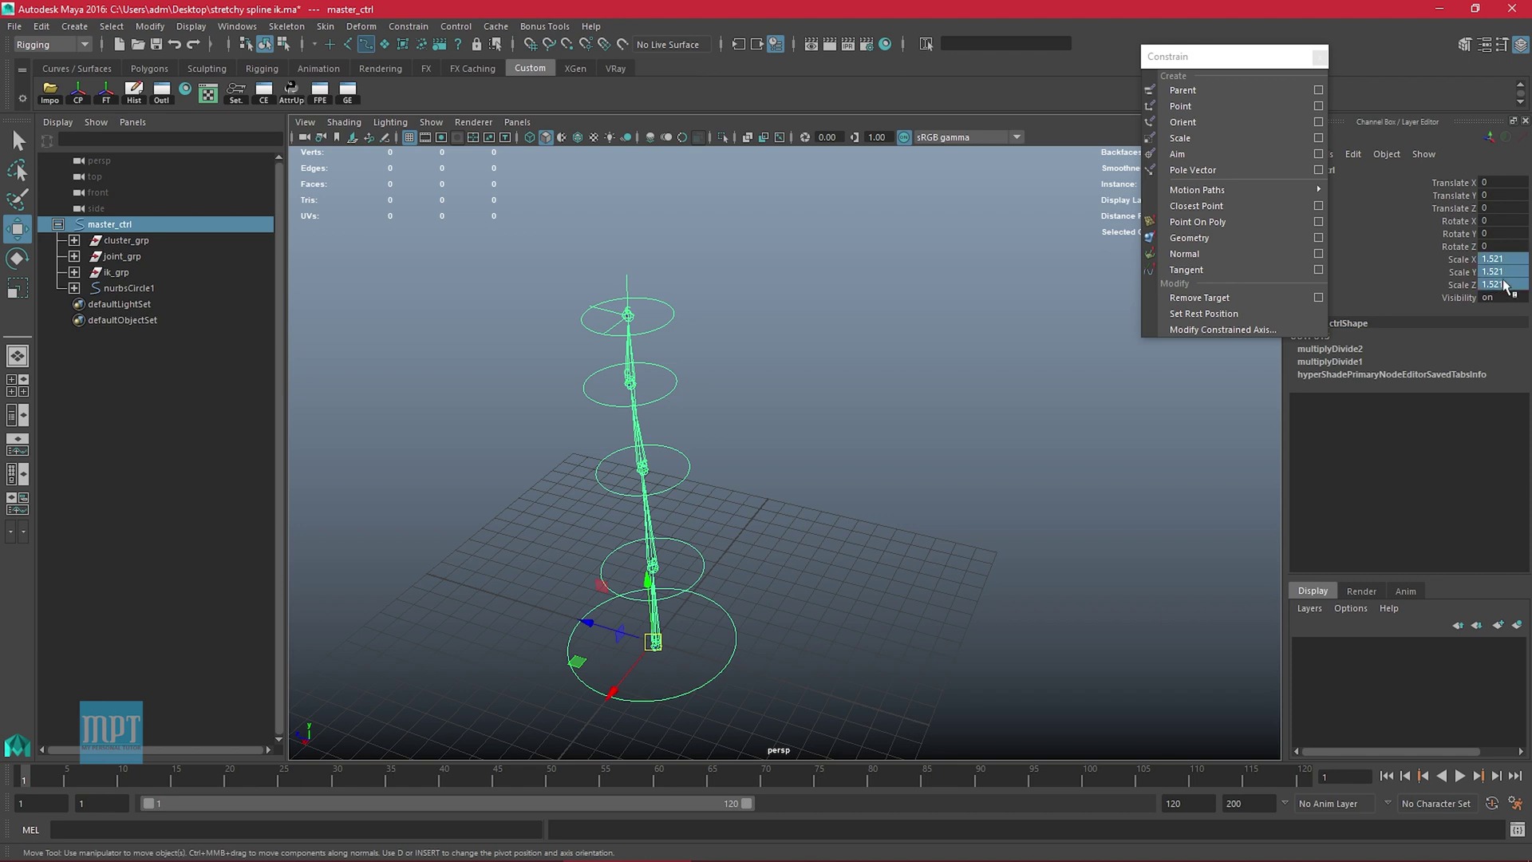
{"action": "type", "text": "1"}
{"action": "key", "text": "Return"}
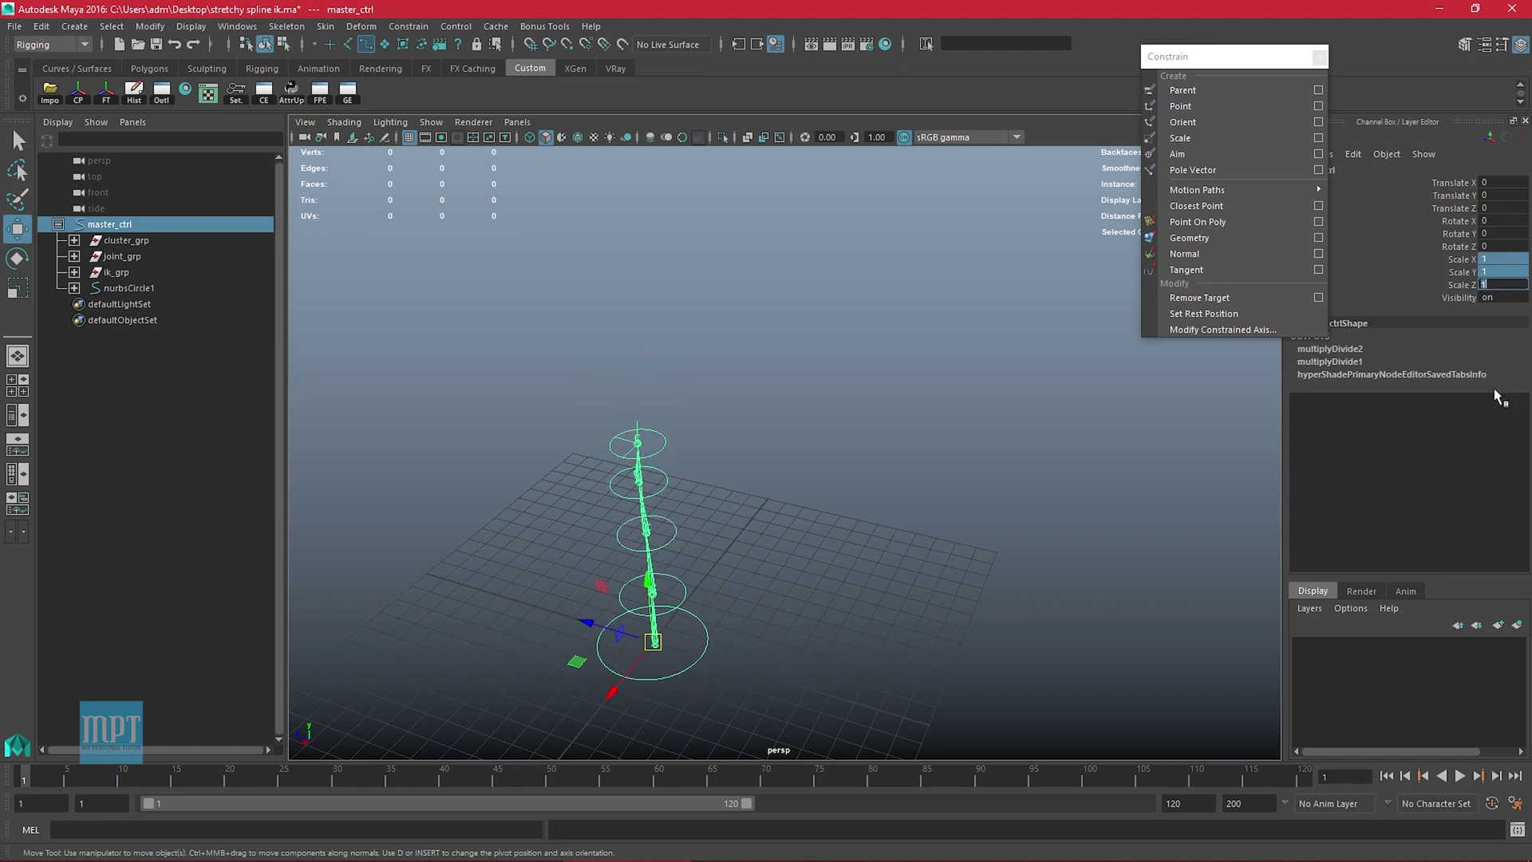
Select the four upper control circles and rotate them together to curl the joint chain
{"action": "left_click_drag", "start_coordinate": [776, 527], "coordinate": [714, 555], "text": "alt"}
{"action": "left_click", "coordinate": [722, 456]}
{"action": "right_click_drag", "start_coordinate": [715, 555], "coordinate": [713, 557], "text": "alt"}
{"action": "left_click", "coordinate": [687, 507]}
{"action": "left_click", "coordinate": [661, 234]}
{"action": "left_click", "coordinate": [642, 222]}
{"action": "left_click", "coordinate": [641, 310], "text": "shift"}
{"action": "left_click", "coordinate": [670, 408], "text": "shift"}
{"action": "left_click", "coordinate": [688, 509], "text": "shift"}
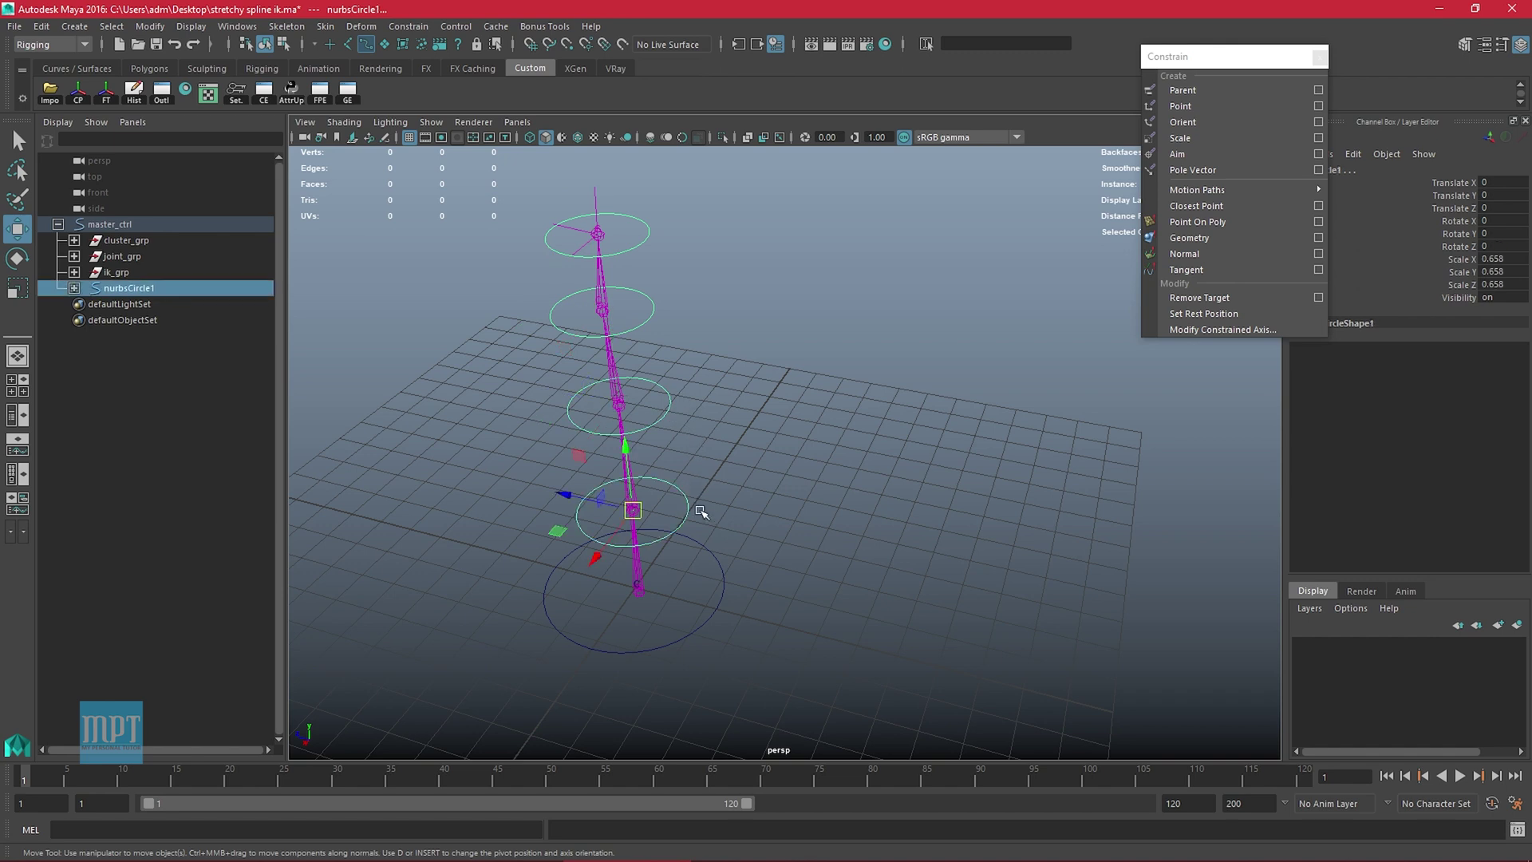
{"action": "key", "text": "e"}
{"action": "left_click_drag", "start_coordinate": [662, 477], "coordinate": [684, 519]}
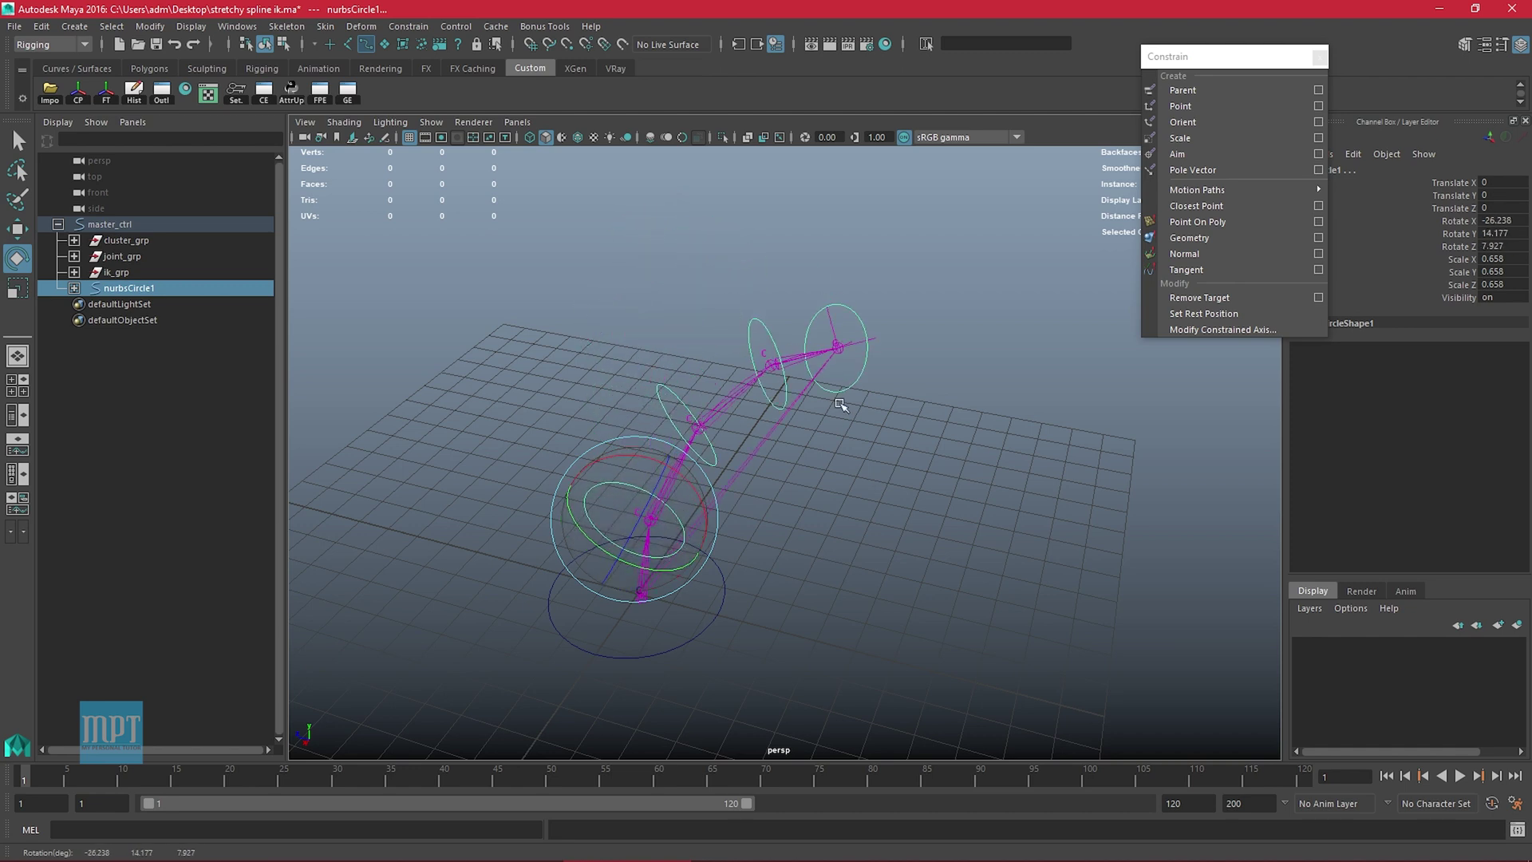
Move the end control circle outward, about 4.86 in Translate Y, to test the chain's stretch
{"action": "left_click", "coordinate": [848, 376]}
{"action": "key", "text": "w"}
{"action": "left_click_drag", "start_coordinate": [872, 427], "coordinate": [983, 359], "text": "alt"}
{"action": "left_click_drag", "start_coordinate": [905, 393], "coordinate": [818, 373], "text": "alt"}
{"action": "left_click_drag", "start_coordinate": [491, 295], "coordinate": [1179, 753]}
{"action": "left_click", "coordinate": [898, 557]}
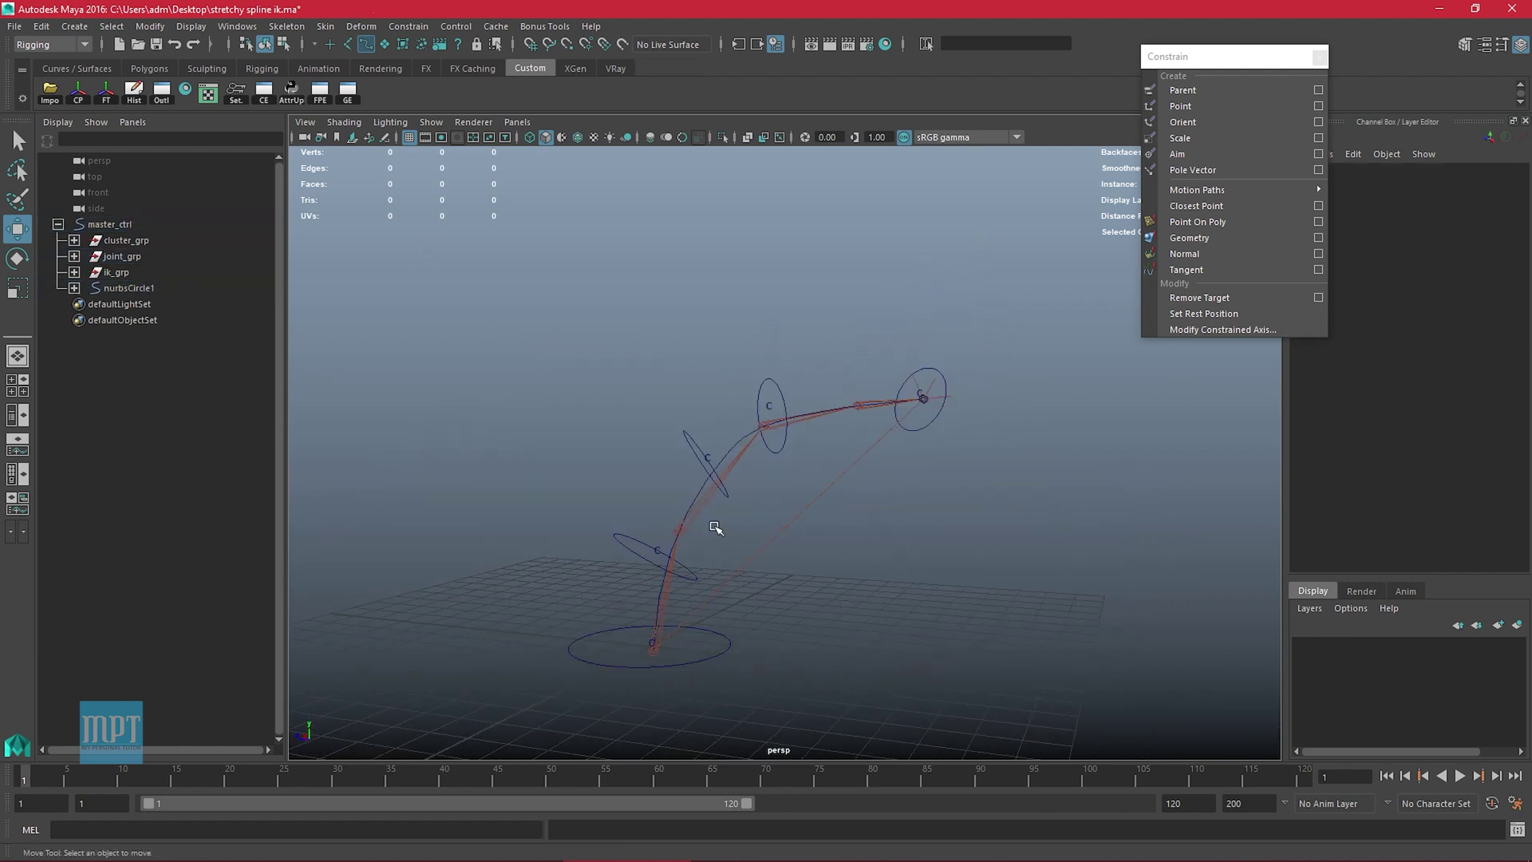
Hide cluster_grp by turning its visibility off
{"action": "left_click", "coordinate": [126, 241]}
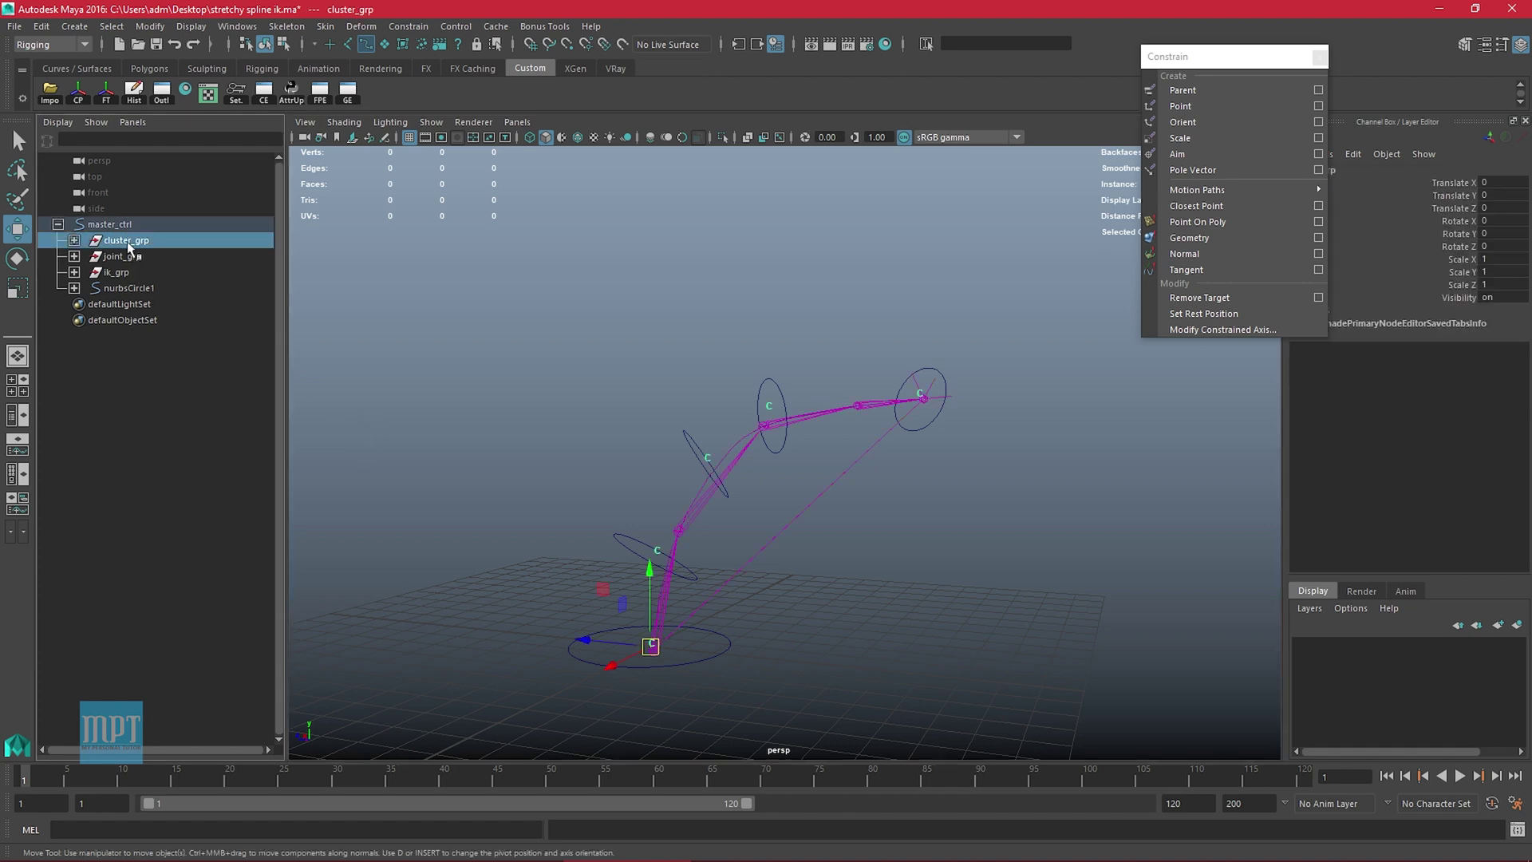
{"action": "scroll", "coordinate": [806, 543], "scroll_direction": "up", "scroll_amount": 1}
{"action": "scroll", "coordinate": [734, 489], "scroll_direction": "up", "scroll_amount": 2}
{"action": "middle_click_drag", "start_coordinate": [742, 500], "coordinate": [736, 497], "text": "alt"}
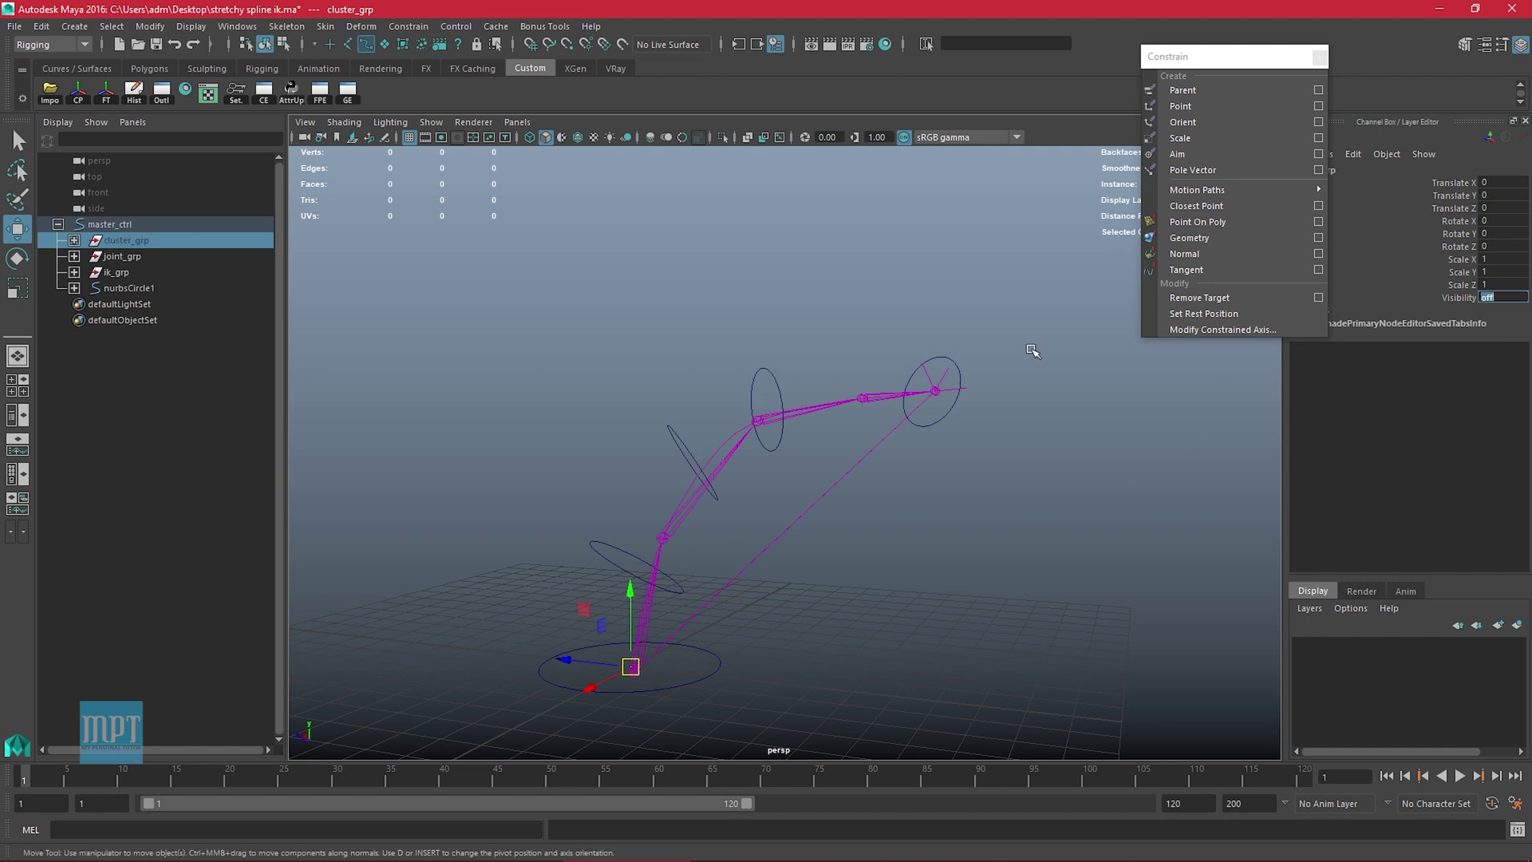
Straighten the chain by setting the posed control circles' translate and rotate values to 0
{"action": "left_click", "coordinate": [956, 369]}
{"action": "left_click_drag", "start_coordinate": [1516, 184], "coordinate": [1514, 244]}
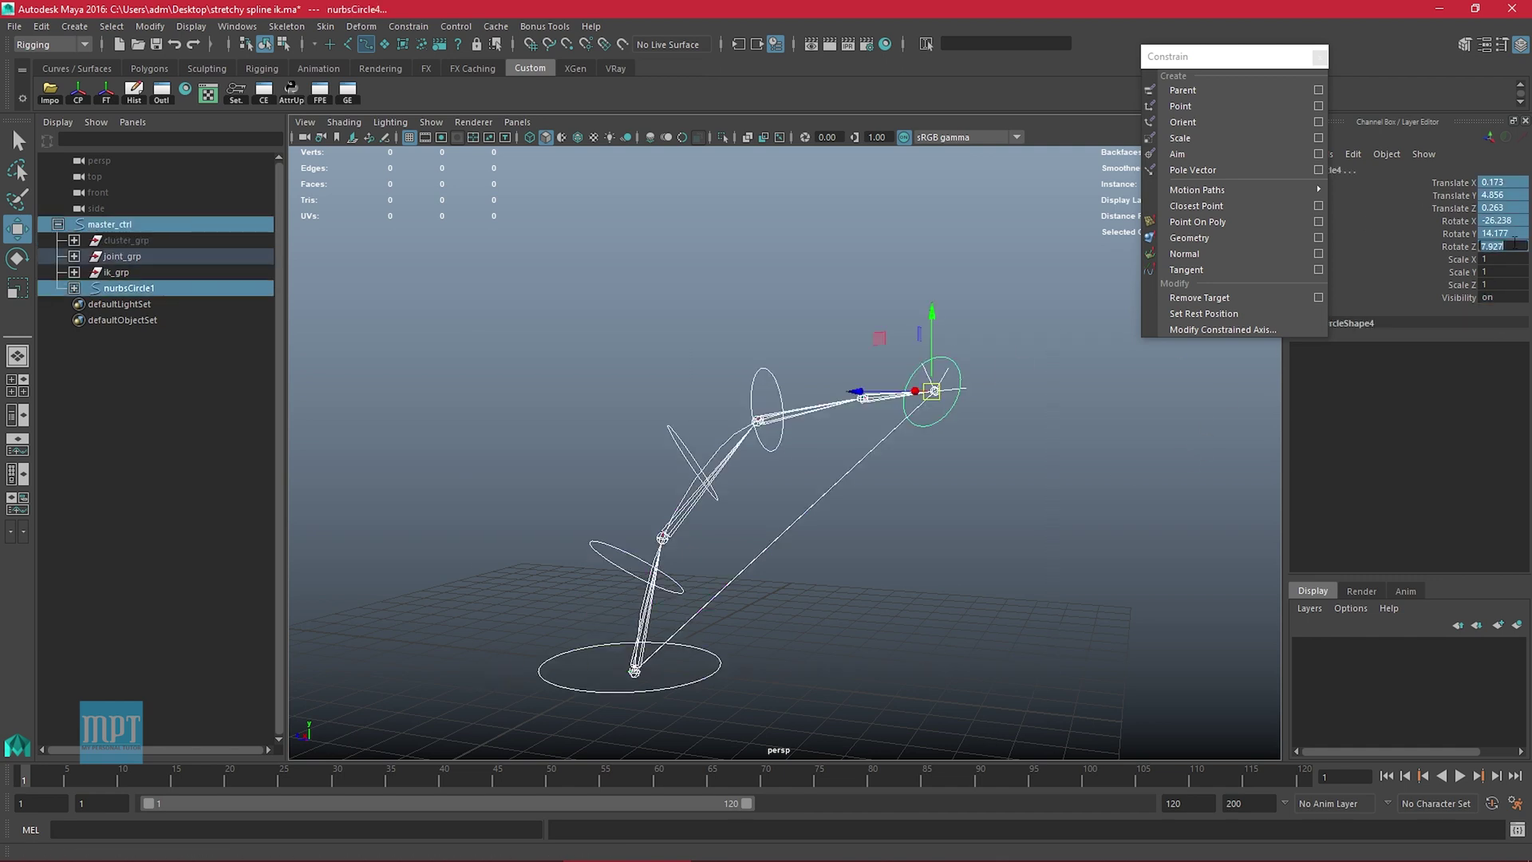
{"action": "type", "text": "0"}
{"action": "key", "text": "Return"}
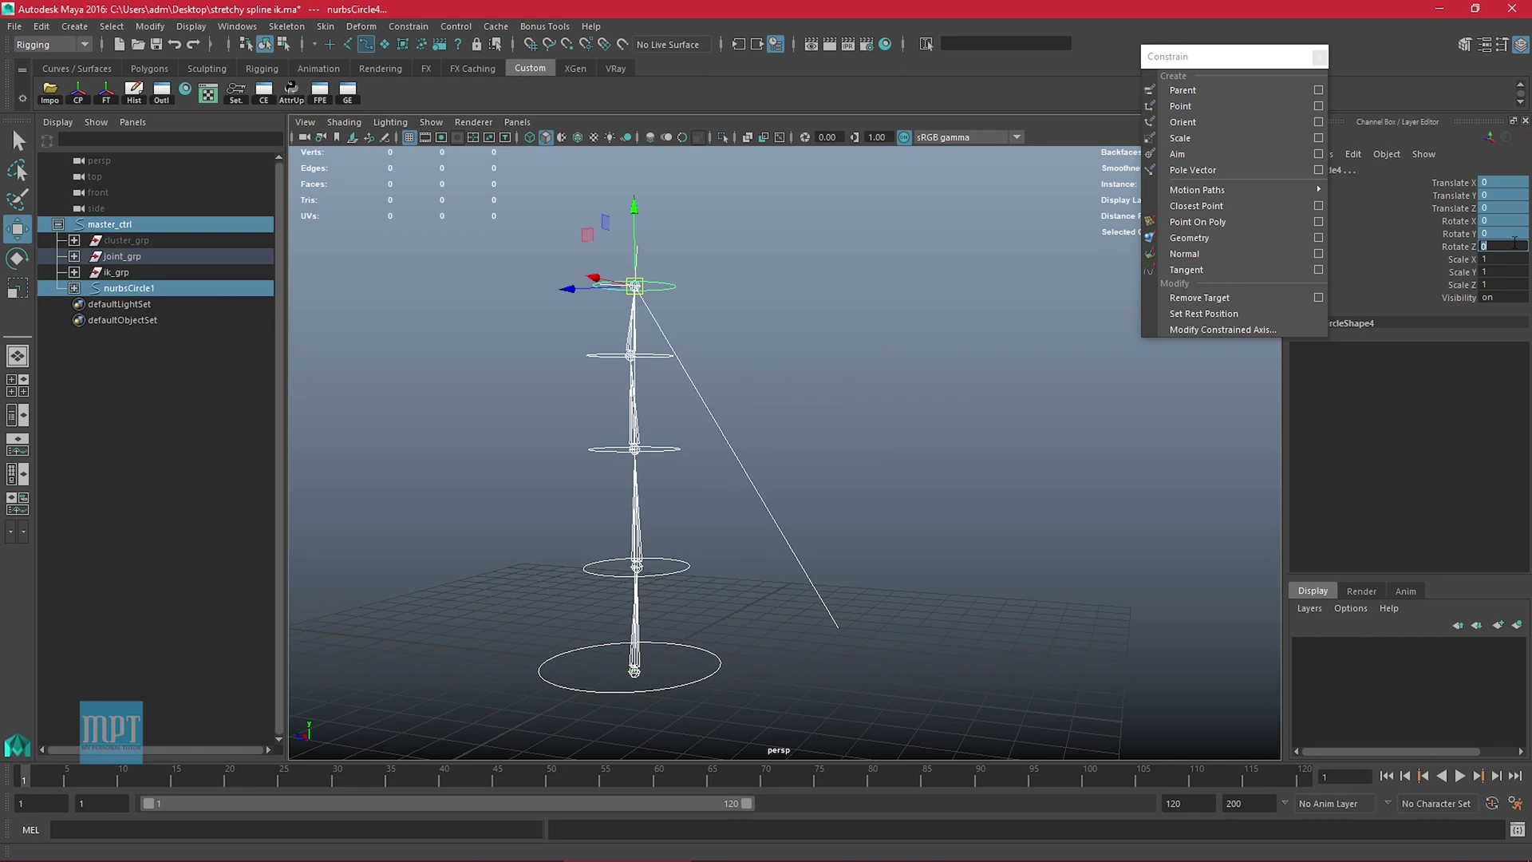
Hide ik_grp by setting its visibility to 0
{"action": "left_click", "coordinate": [119, 273]}
{"action": "left_click", "coordinate": [1496, 295]}
{"action": "type", "text": "0"}
{"action": "key", "text": "Return"}
{"action": "left_click_drag", "start_coordinate": [797, 510], "coordinate": [771, 457], "text": "alt"}
{"action": "key", "text": "space"}
{"action": "left_click_drag", "start_coordinate": [771, 455], "coordinate": [769, 469], "text": "alt"}
{"action": "middle_click_drag", "start_coordinate": [770, 469], "coordinate": [809, 482], "text": "alt"}
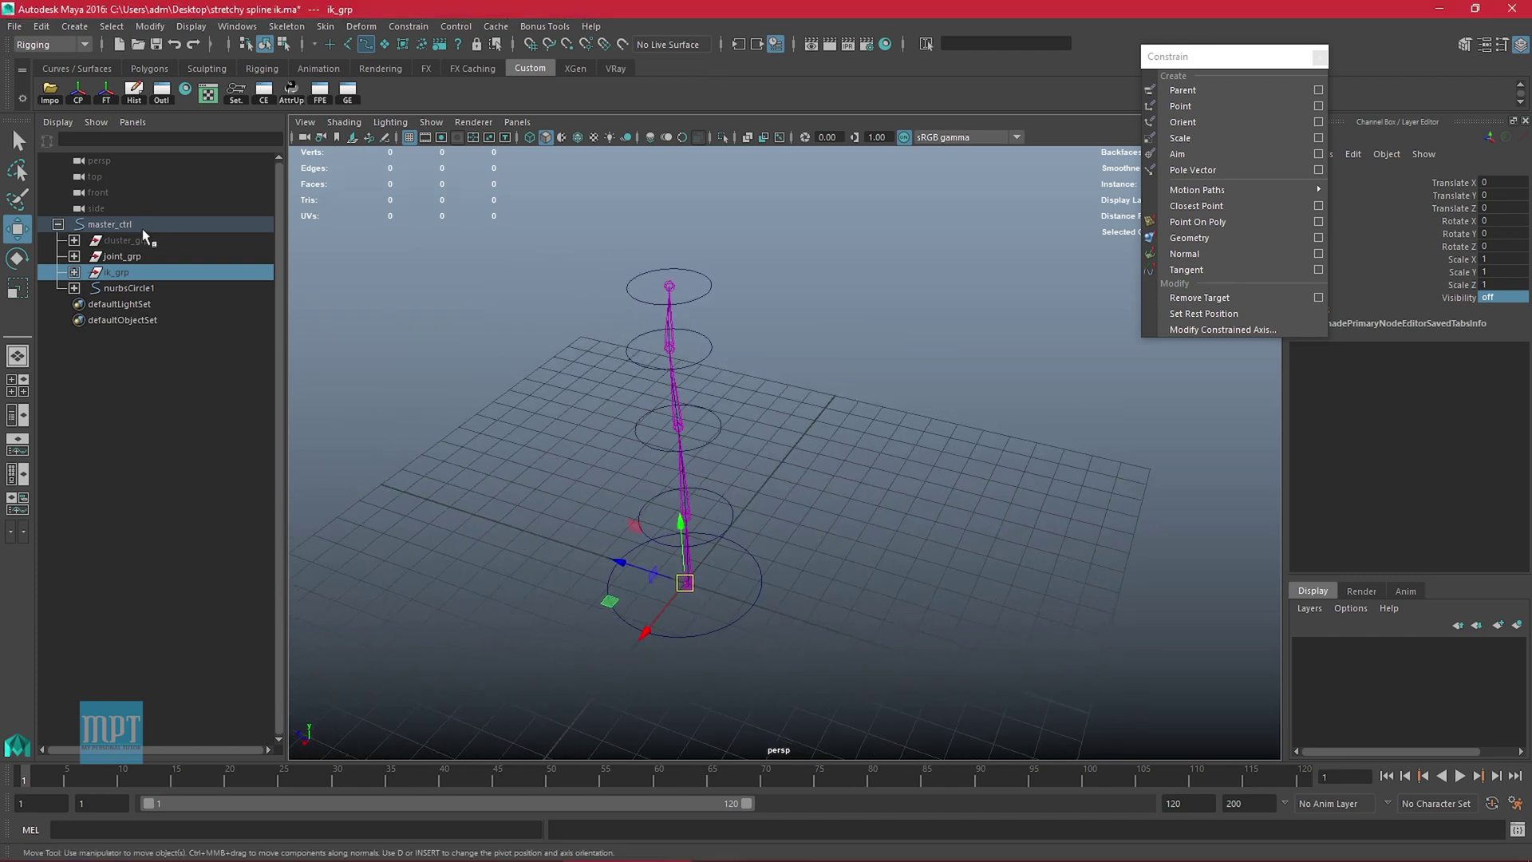
Create a polygon cylinder around the joint chain in the side view, with height 10.1, raised to about 5.11 in Y
{"action": "left_click", "coordinate": [149, 69]}
{"action": "left_click", "coordinate": [105, 95]}
{"action": "key", "text": "space"}
{"action": "left_click_drag", "start_coordinate": [797, 435], "coordinate": [950, 417]}
{"action": "left_click_drag", "start_coordinate": [723, 524], "coordinate": [723, 489]}
{"action": "left_click", "coordinate": [1462, 375]}
{"action": "middle_click_drag", "start_coordinate": [718, 538], "coordinate": [782, 536]}
{"action": "key", "text": "w"}
{"action": "left_click_drag", "start_coordinate": [726, 484], "coordinate": [733, 338]}
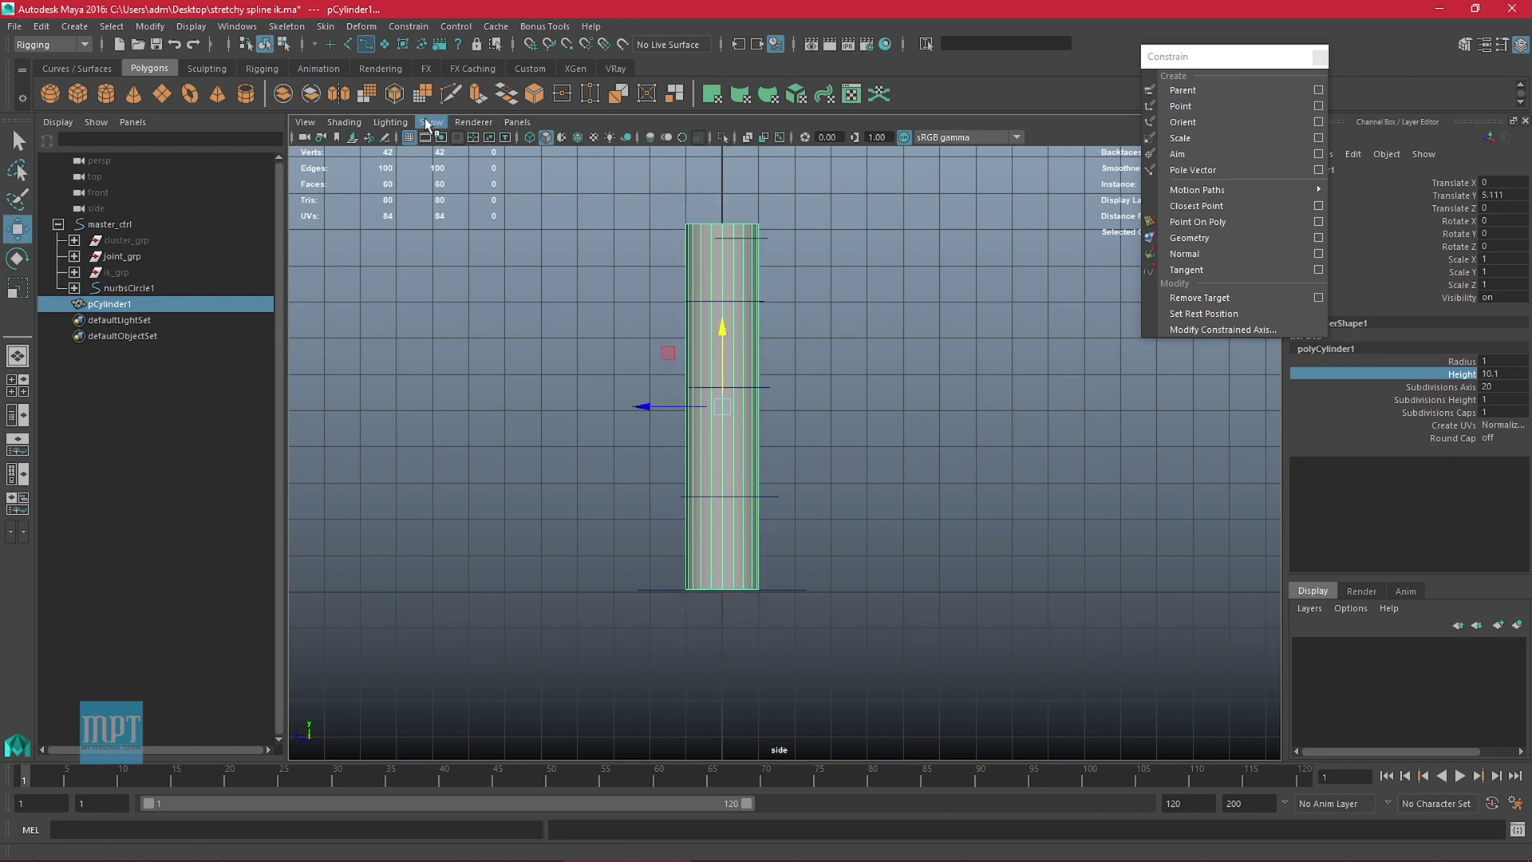
Turn on X-Ray Joints in the side view and deselect the cylinder
{"action": "left_click", "coordinate": [344, 122]}
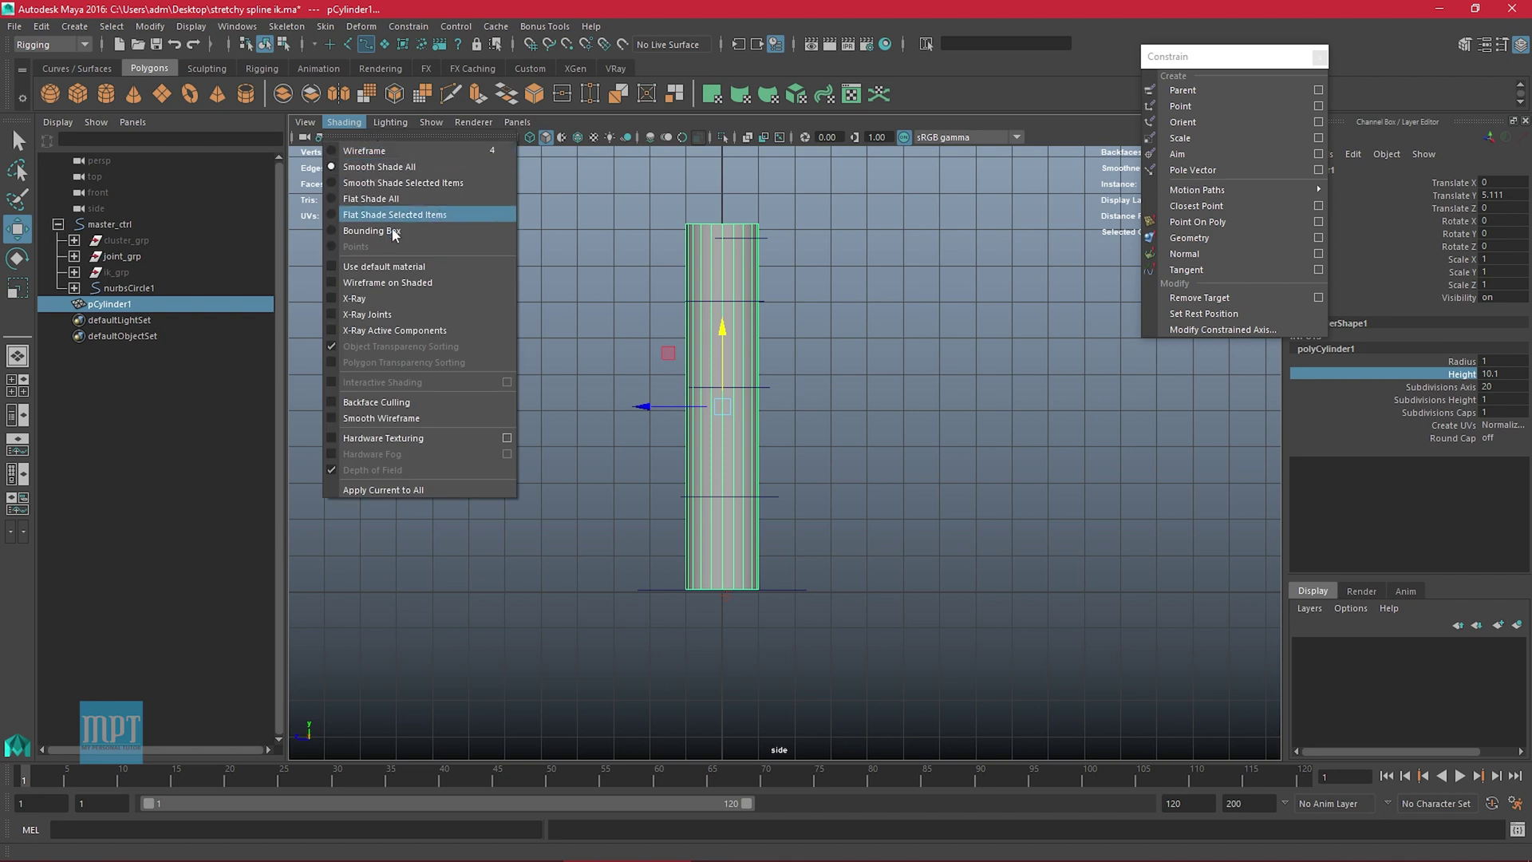
{"action": "left_click", "coordinate": [389, 315]}
{"action": "left_click", "coordinate": [807, 499]}
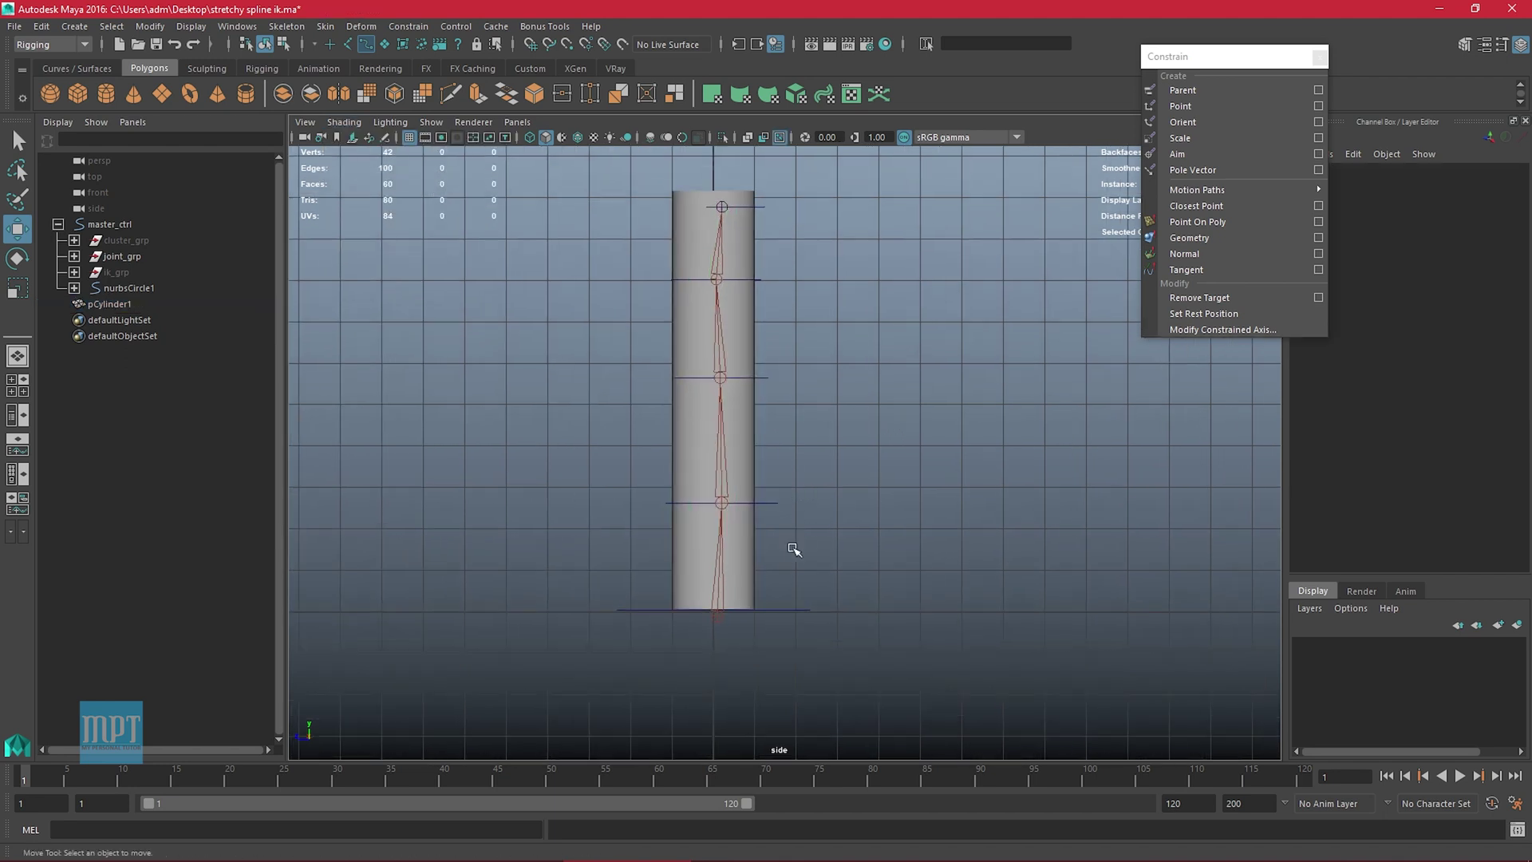
Nudge the cylinder to about -0.019 in Z and set its height subdivisions to 23
{"action": "left_click", "coordinate": [750, 456]}
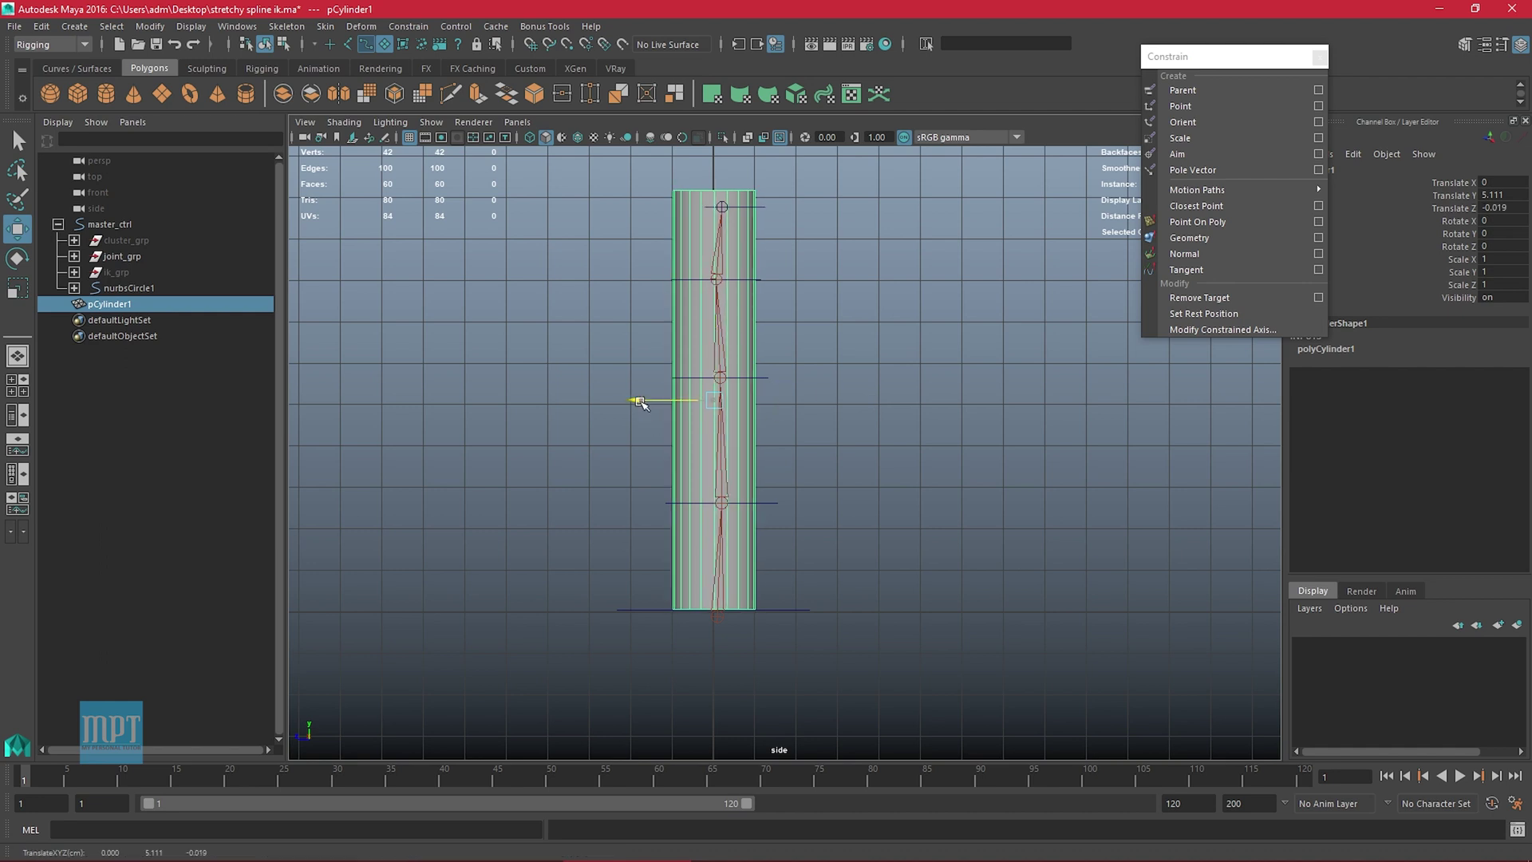
{"action": "left_click", "coordinate": [1337, 355]}
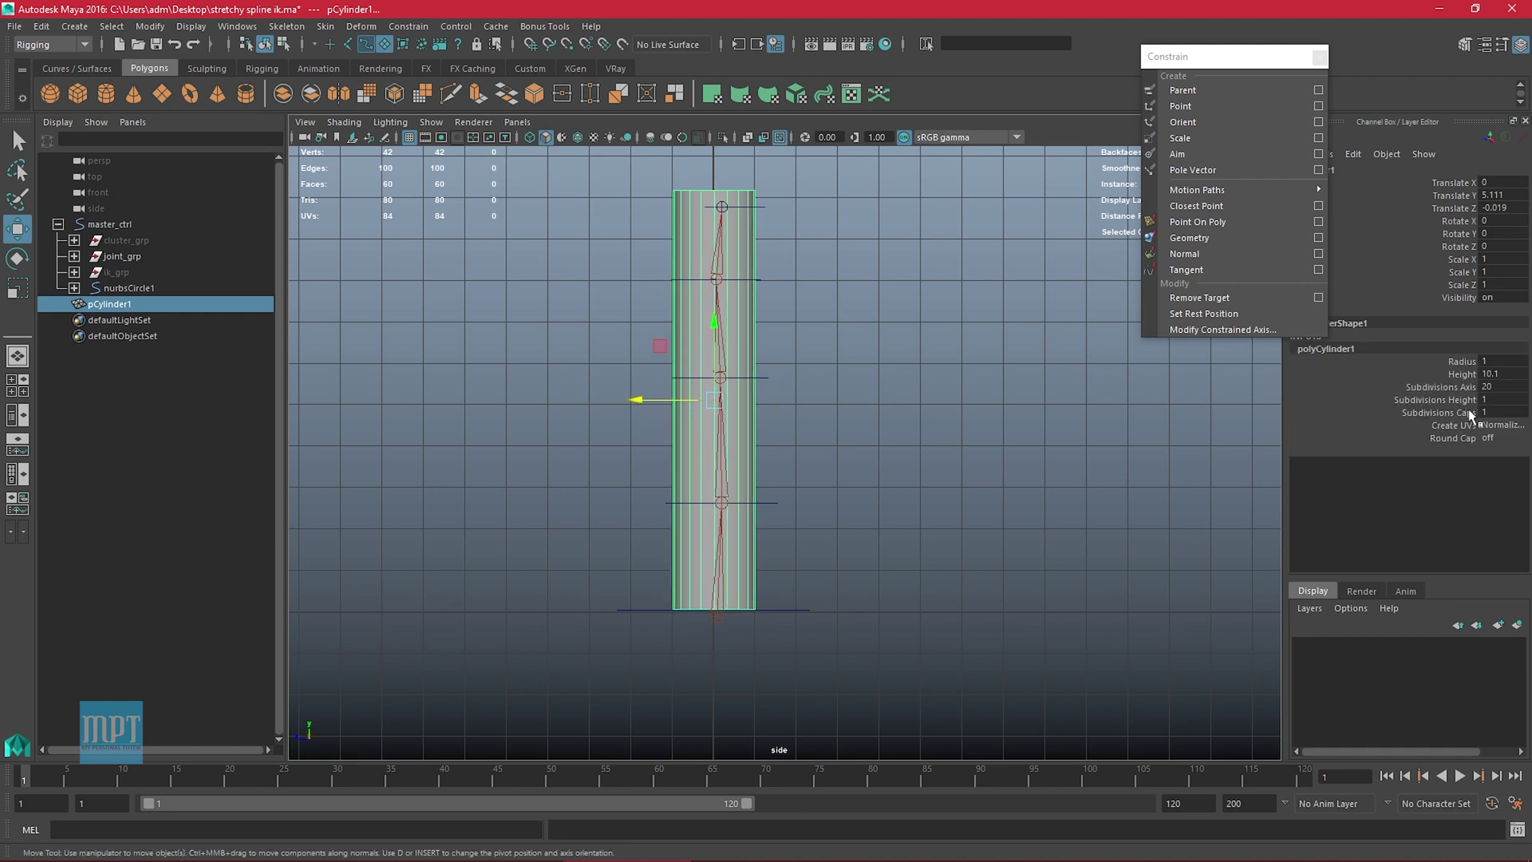
{"action": "left_click", "coordinate": [1469, 399]}
{"action": "middle_click_drag", "start_coordinate": [841, 494], "coordinate": [913, 493]}
Set the cylinder's radius to 0.4 and align it with the joints at about -0.077 in Z
{"action": "left_click", "coordinate": [1462, 361]}
{"action": "key", "text": "w"}
{"action": "left_click_drag", "start_coordinate": [640, 404], "coordinate": [643, 404]}
{"action": "scroll", "coordinate": [797, 416], "scroll_direction": "up", "scroll_amount": 1}
{"action": "key", "text": "space"}
{"action": "key", "text": "space"}
{"action": "middle_click_drag", "start_coordinate": [795, 431], "coordinate": [757, 435], "text": "alt"}
{"action": "right_click_drag", "start_coordinate": [757, 435], "coordinate": [785, 416], "text": "alt"}
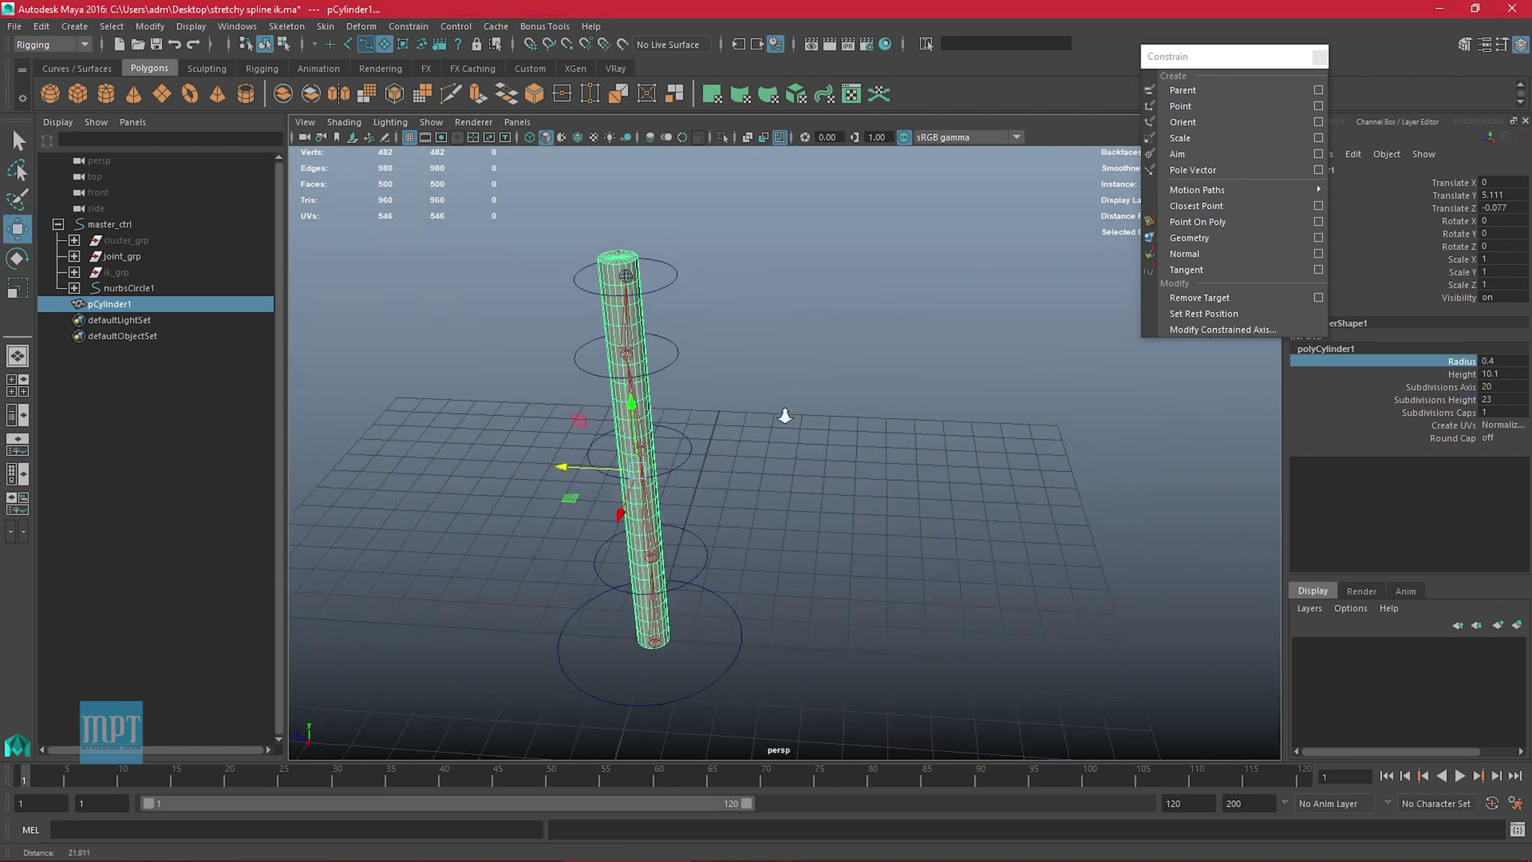
Snap the cylinder's pivot to the grid at its base in the side view
{"action": "left_click_drag", "start_coordinate": [785, 416], "coordinate": [830, 463], "text": "alt"}
{"action": "key", "text": "space"}
{"action": "key", "text": "space"}
{"action": "middle_click_drag", "start_coordinate": [749, 462], "coordinate": [747, 428], "text": "alt"}
{"action": "key", "text": "d"}
{"action": "key", "text": "x"}
{"action": "middle_click", "coordinate": [720, 583]}
{"action": "scroll", "coordinate": [785, 508], "scroll_direction": "up", "scroll_amount": 1}
{"action": "middle_click_drag", "start_coordinate": [786, 506], "coordinate": [787, 547], "text": "alt"}
Set the cylinder's height to 9.9 and fit it over the joints at about 5.002 in Y and -0.094 in Z
{"action": "left_click", "coordinate": [1464, 375]}
{"action": "middle_click_drag", "start_coordinate": [1052, 450], "coordinate": [1041, 451]}
{"action": "key", "text": "w"}
{"action": "left_click_drag", "start_coordinate": [713, 552], "coordinate": [713, 556]}
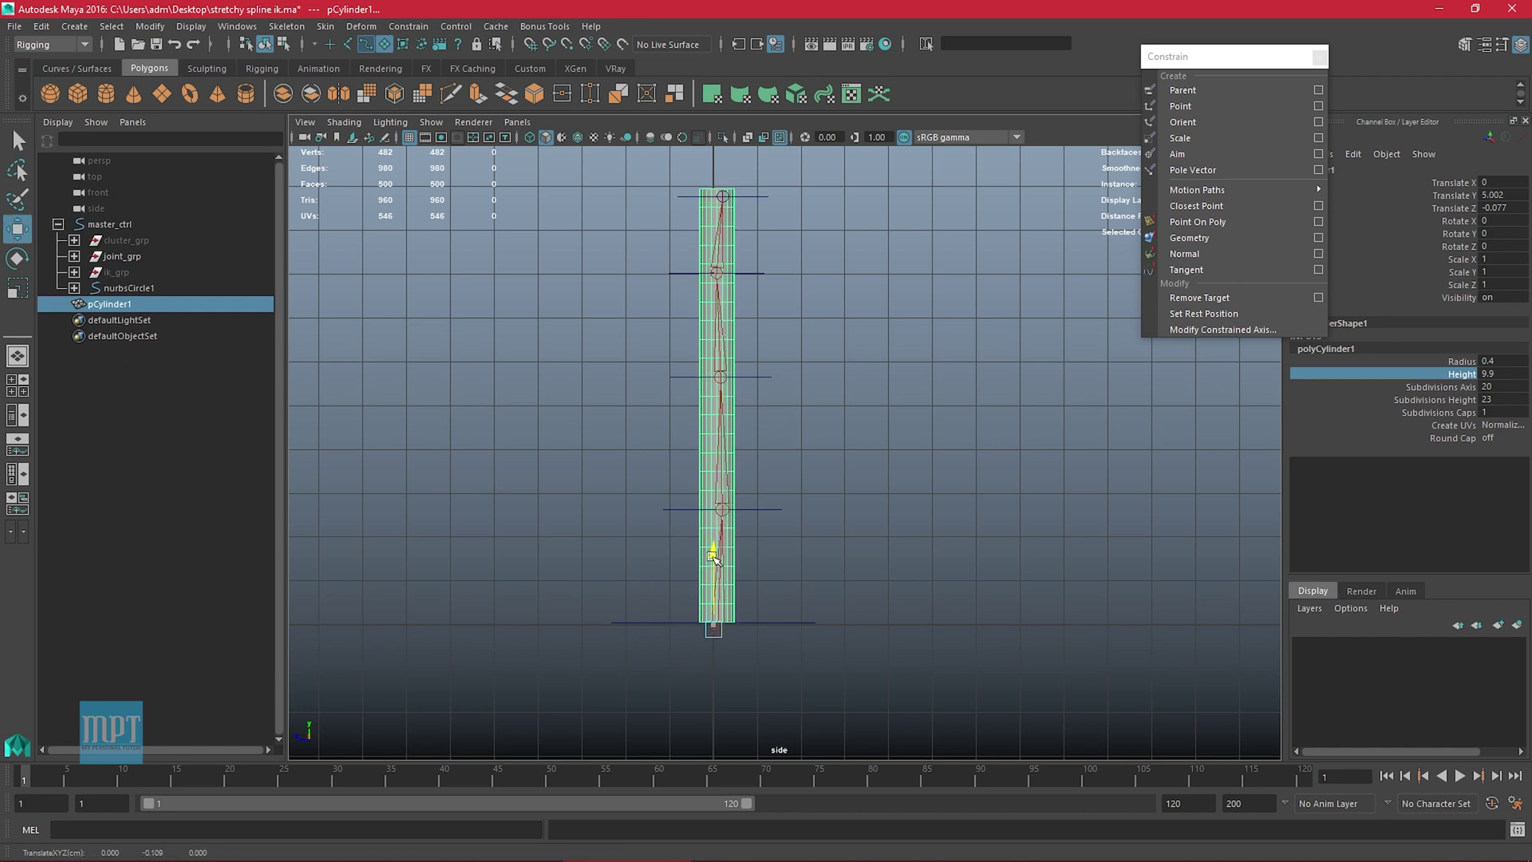
{"action": "scroll", "coordinate": [886, 489], "scroll_direction": "down", "scroll_amount": 1}
{"action": "scroll", "coordinate": [801, 467], "scroll_direction": "up", "scroll_amount": 2}
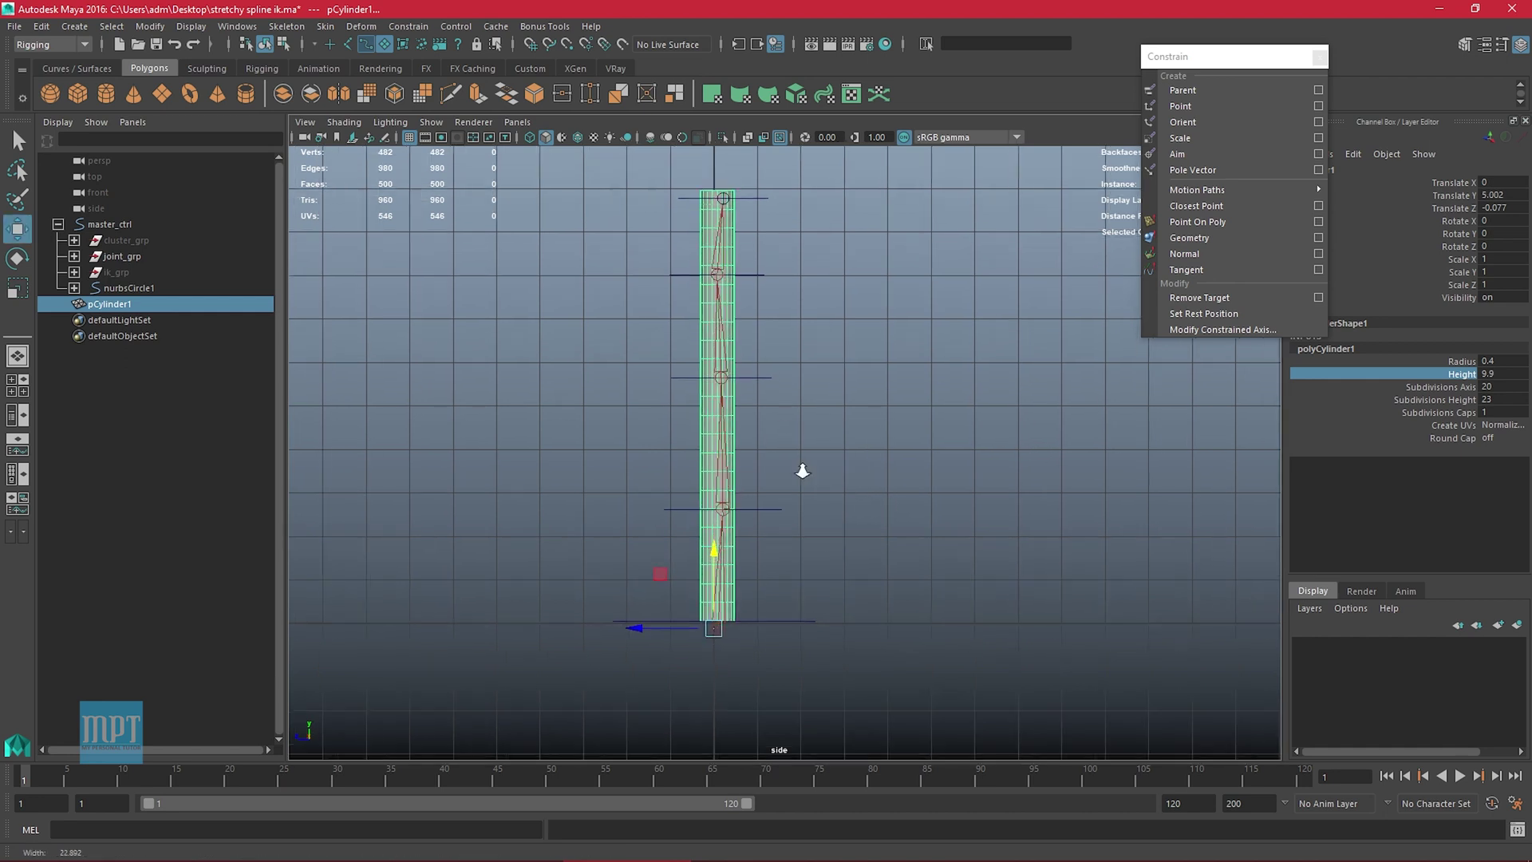
{"action": "middle_click_drag", "start_coordinate": [791, 450], "coordinate": [804, 462], "text": "alt"}
{"action": "left_click_drag", "start_coordinate": [655, 647], "coordinate": [656, 647]}
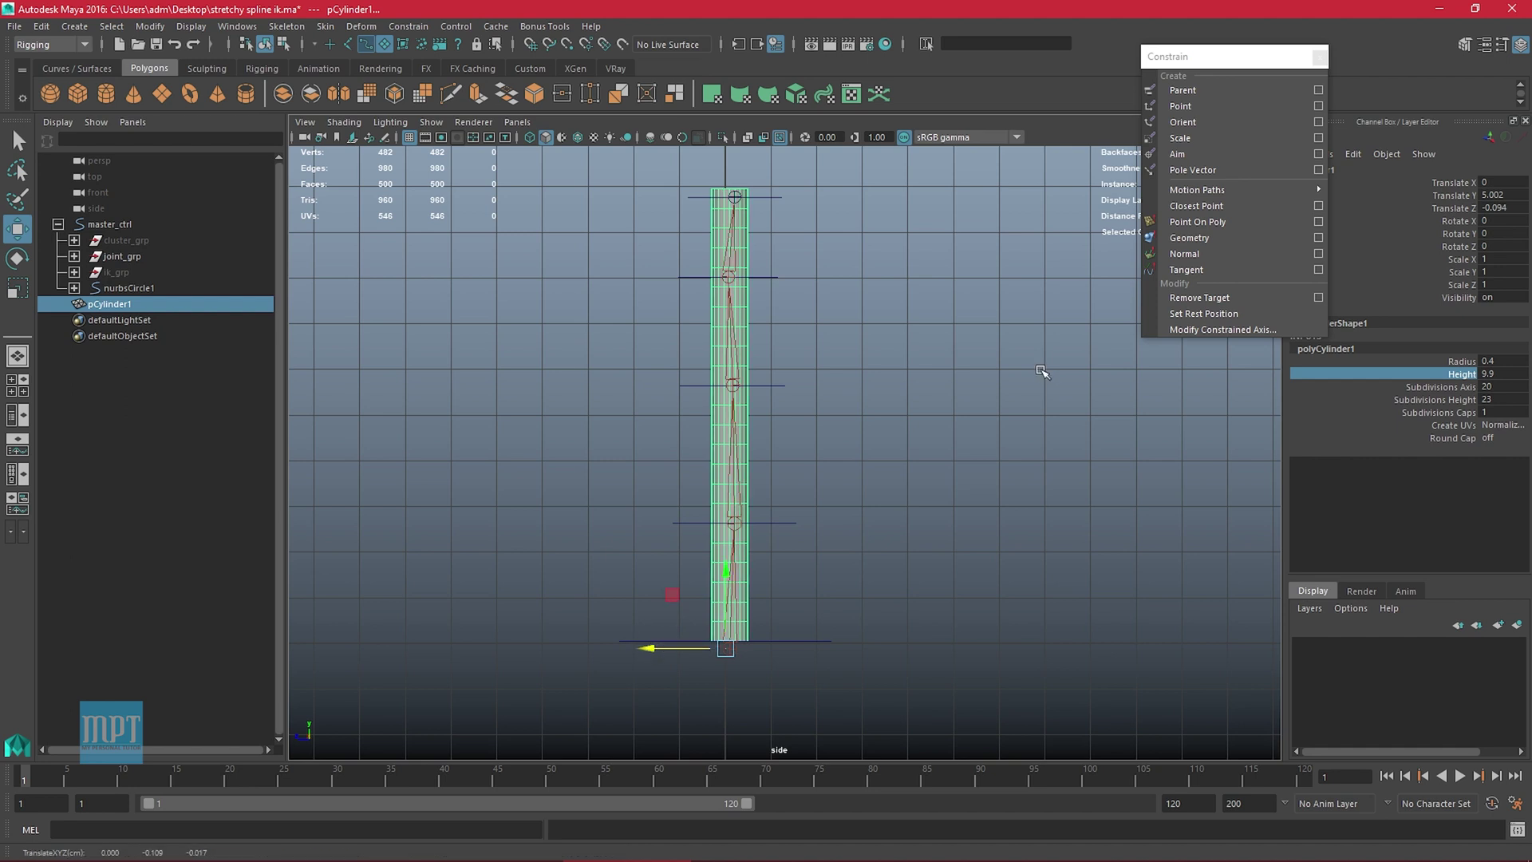
{"action": "key", "text": "space"}
{"action": "key", "text": "space"}
{"action": "left_click_drag", "start_coordinate": [843, 380], "coordinate": [846, 421], "text": "alt"}
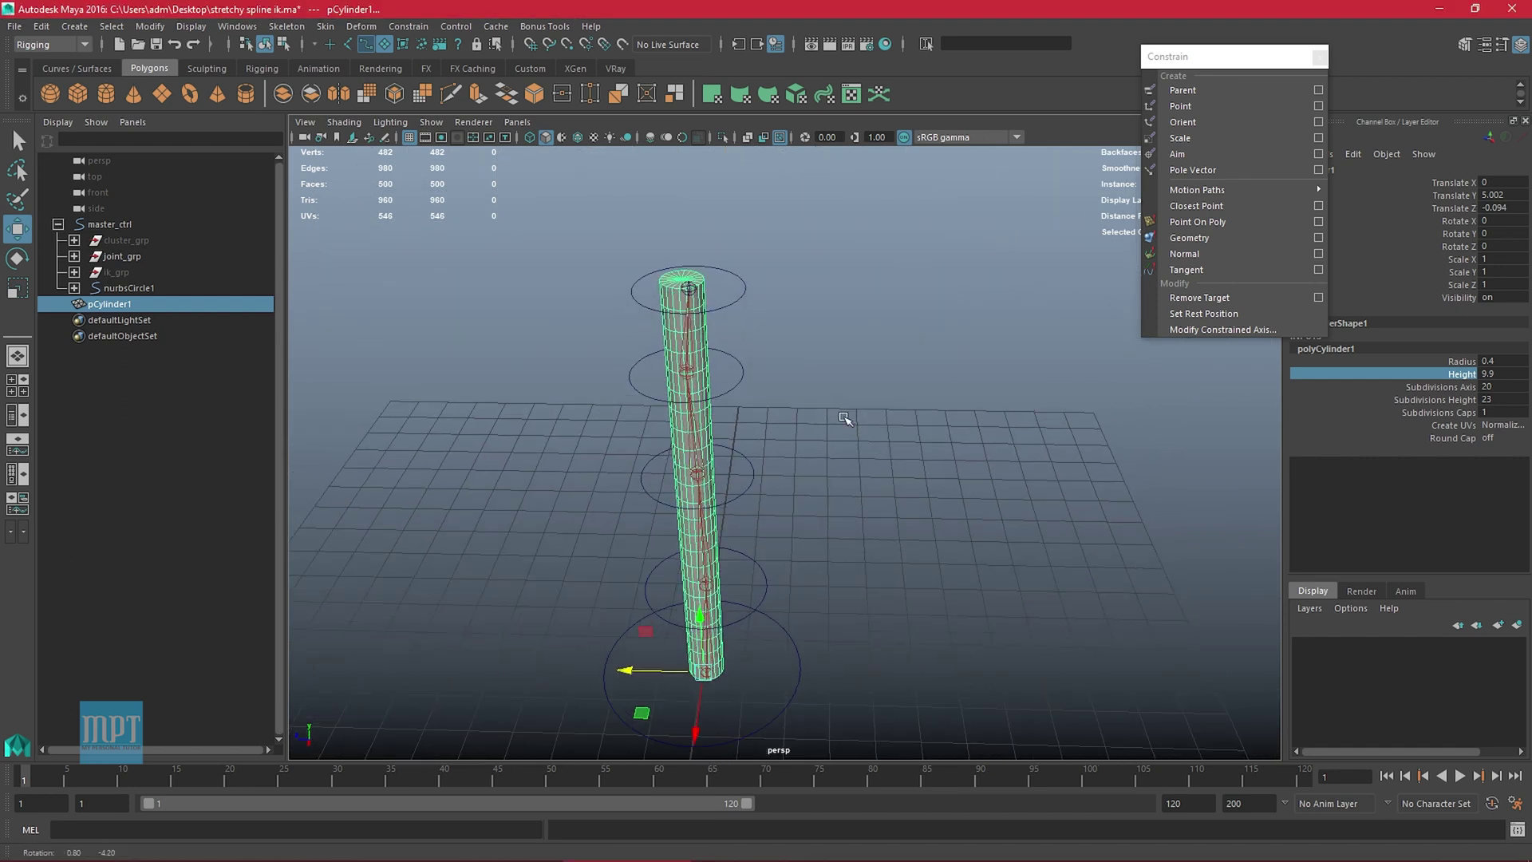
Freeze the cylinder's transformations and delete its construction history
{"action": "left_click", "coordinate": [529, 69]}
{"action": "left_click", "coordinate": [106, 93]}
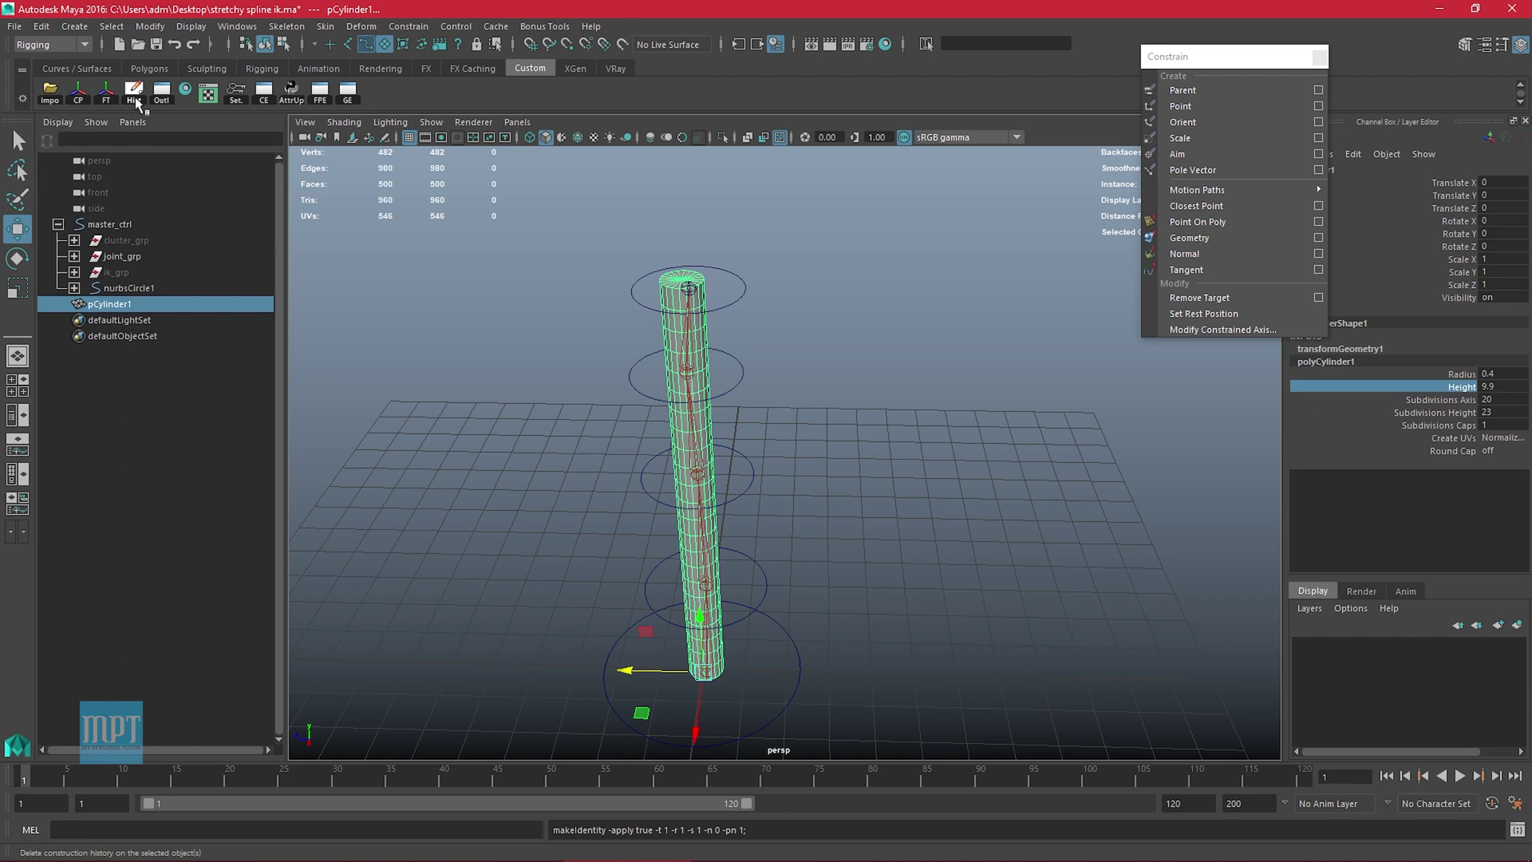
{"action": "left_click", "coordinate": [133, 93]}
Enable joints and polygon surfaces in the selection mask
{"action": "left_click_drag", "start_coordinate": [715, 488], "coordinate": [720, 488], "text": "alt"}
{"action": "middle_click_drag", "start_coordinate": [720, 488], "coordinate": [726, 379], "text": "alt"}
{"action": "right_click_drag", "start_coordinate": [726, 379], "coordinate": [714, 655], "text": "alt"}
{"action": "middle_click_drag", "start_coordinate": [706, 503], "coordinate": [774, 351], "text": "alt"}
{"action": "scroll", "coordinate": [774, 351], "scroll_direction": "up", "scroll_amount": 2}
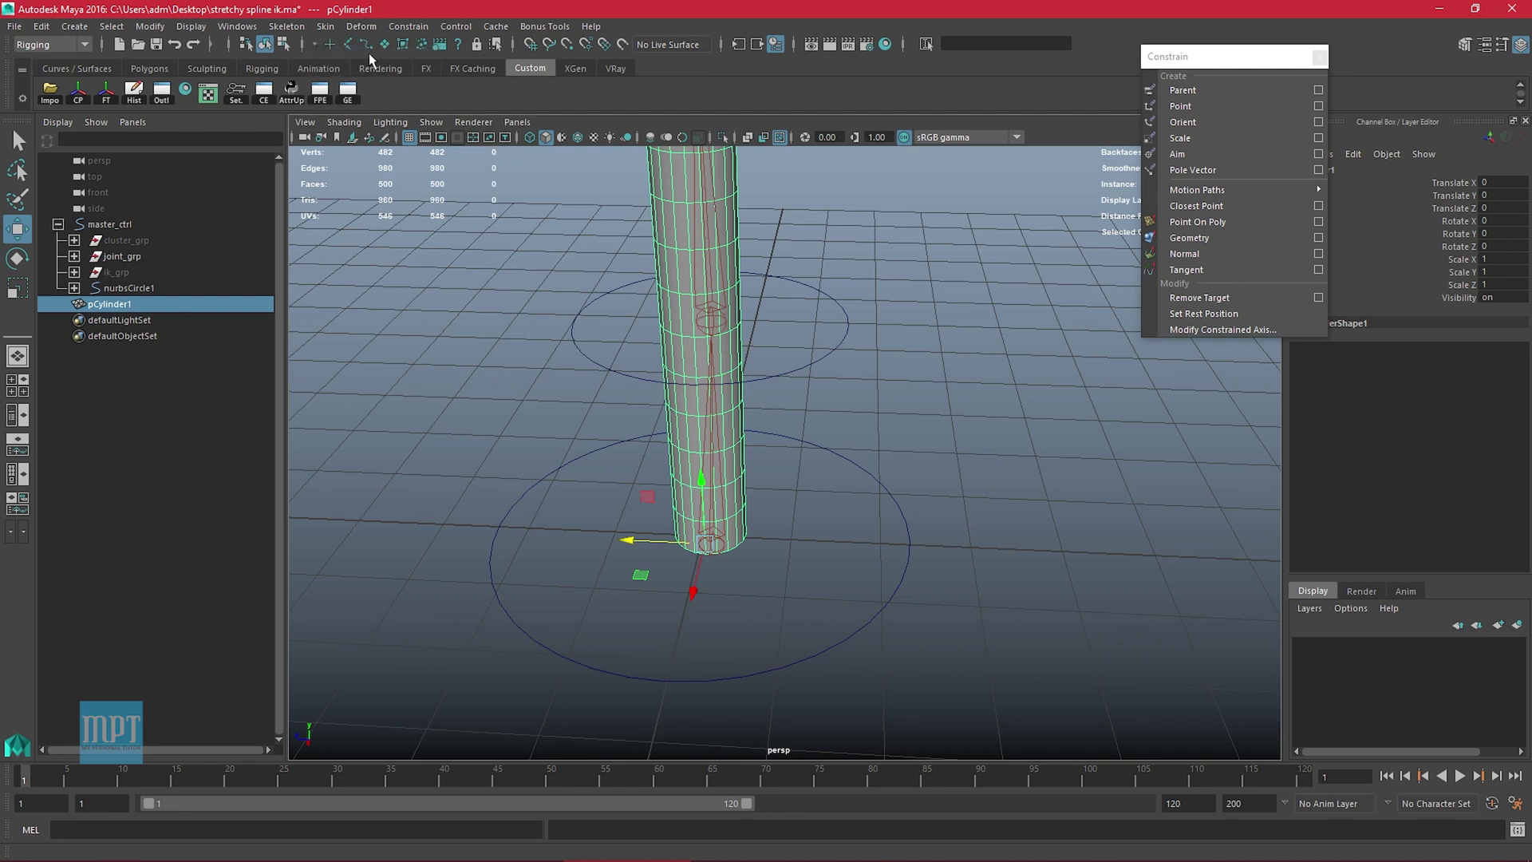
{"action": "left_click", "coordinate": [350, 45]}
{"action": "right_click", "coordinate": [386, 46]}
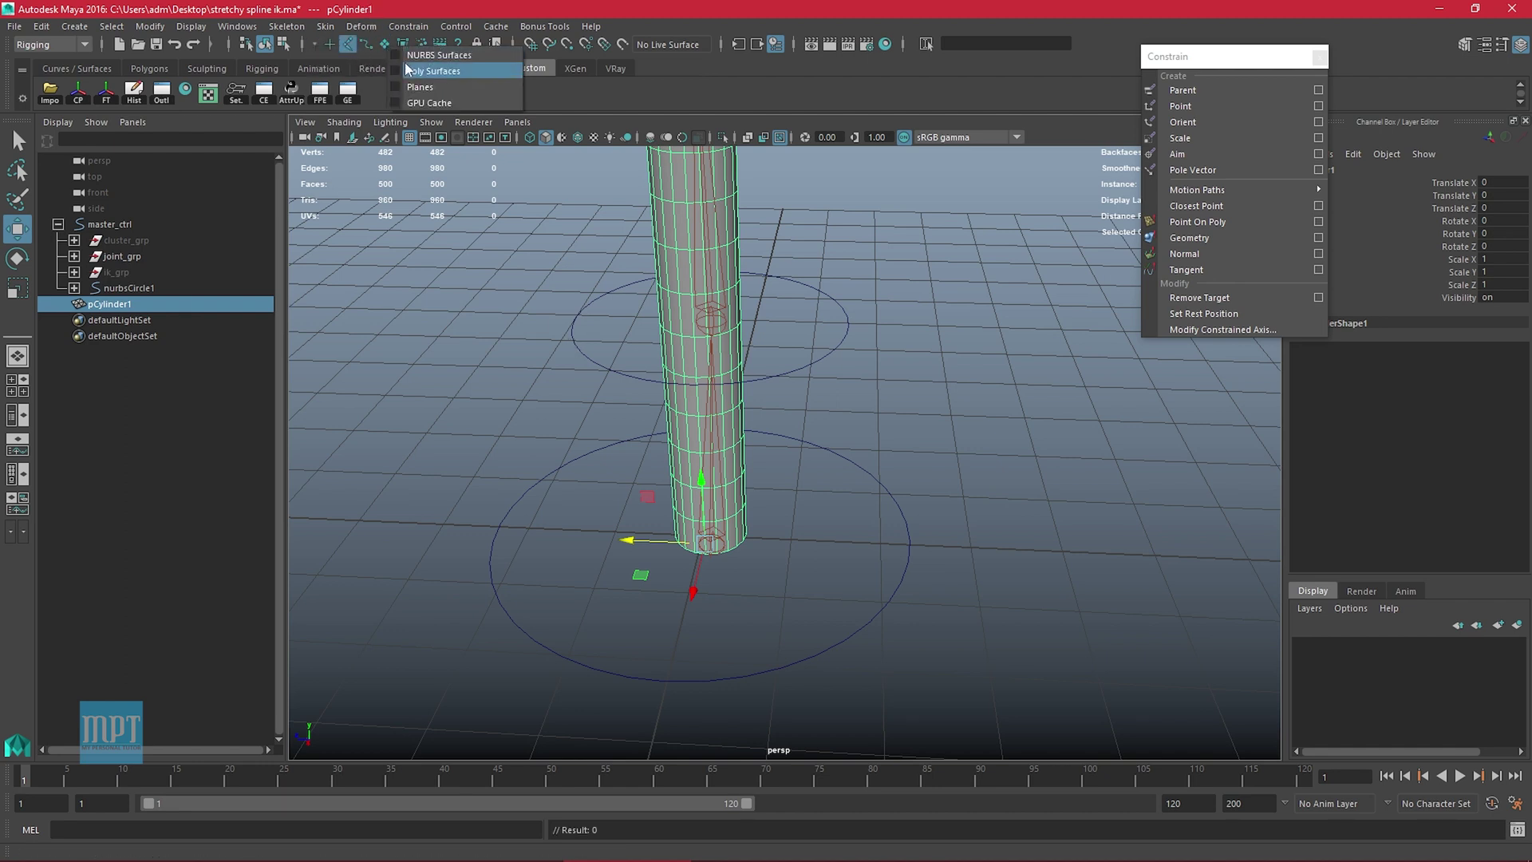
{"action": "left_click", "coordinate": [408, 75]}
{"action": "scroll", "coordinate": [756, 538], "scroll_direction": "up", "scroll_amount": 1}
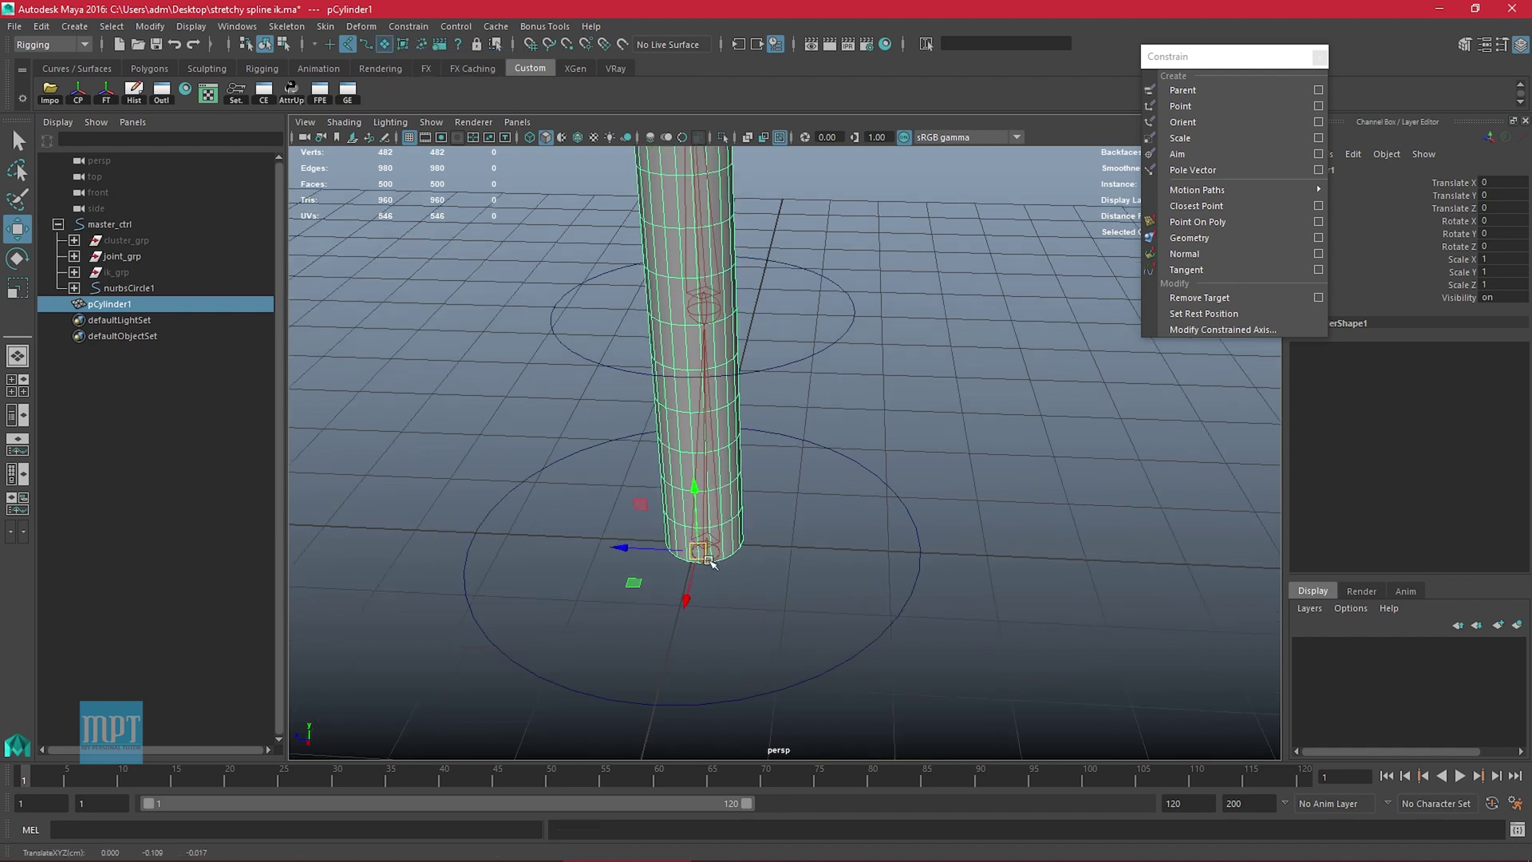
Select the root joint and the cylinder, and bind the skin with Joint hierarchy, Closest distance and 3 max influences
{"action": "left_click", "coordinate": [751, 558]}
{"action": "left_click", "coordinate": [714, 553]}
{"action": "left_click", "coordinate": [741, 489]}
{"action": "scroll", "coordinate": [565, 342], "scroll_direction": "up", "scroll_amount": 4}
{"action": "left_click", "coordinate": [325, 27]}
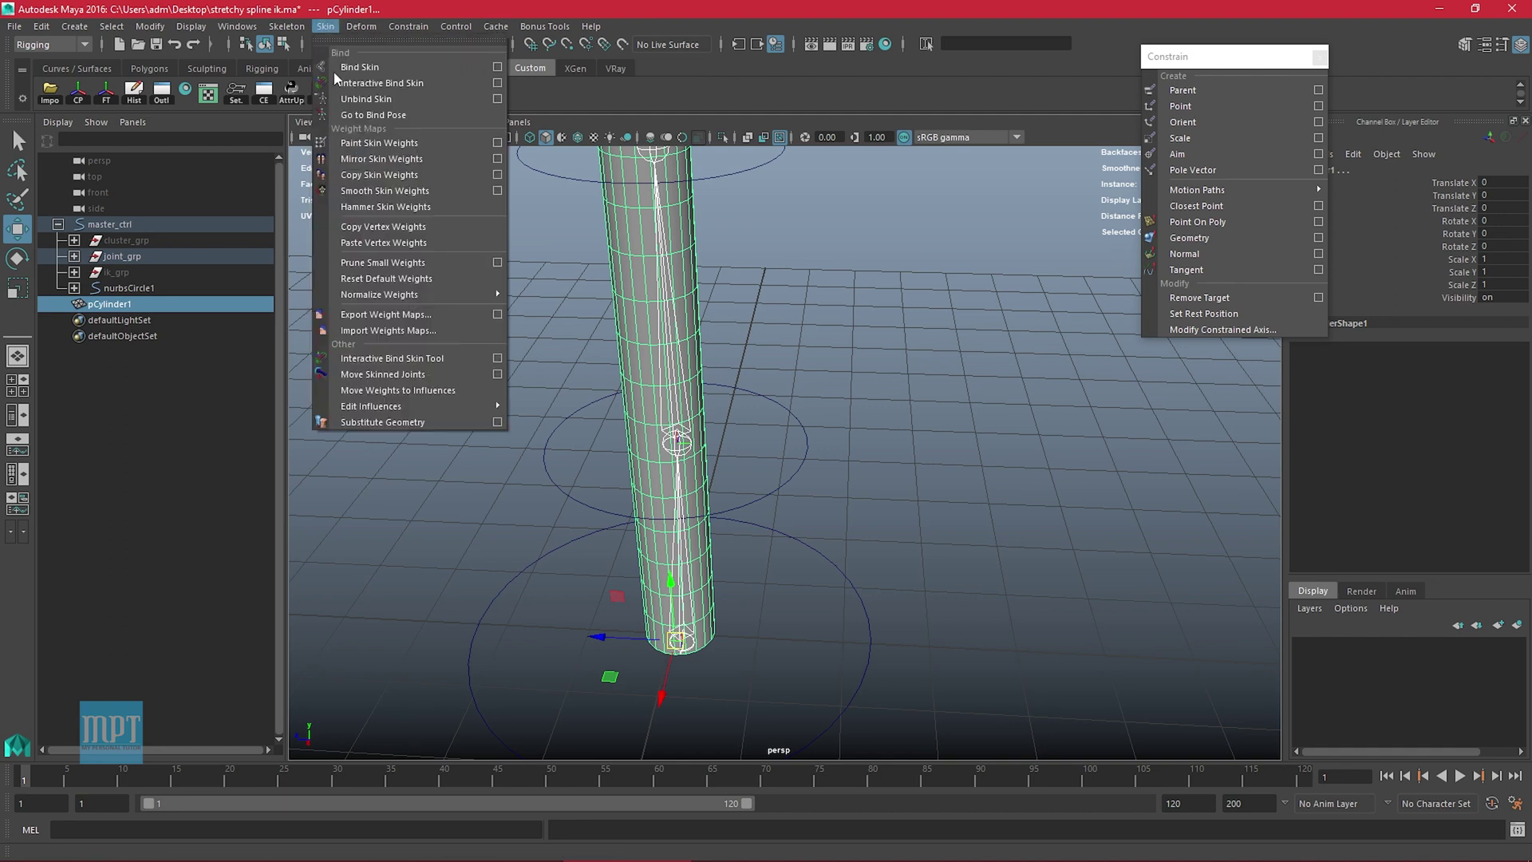
{"action": "left_click", "coordinate": [499, 67]}
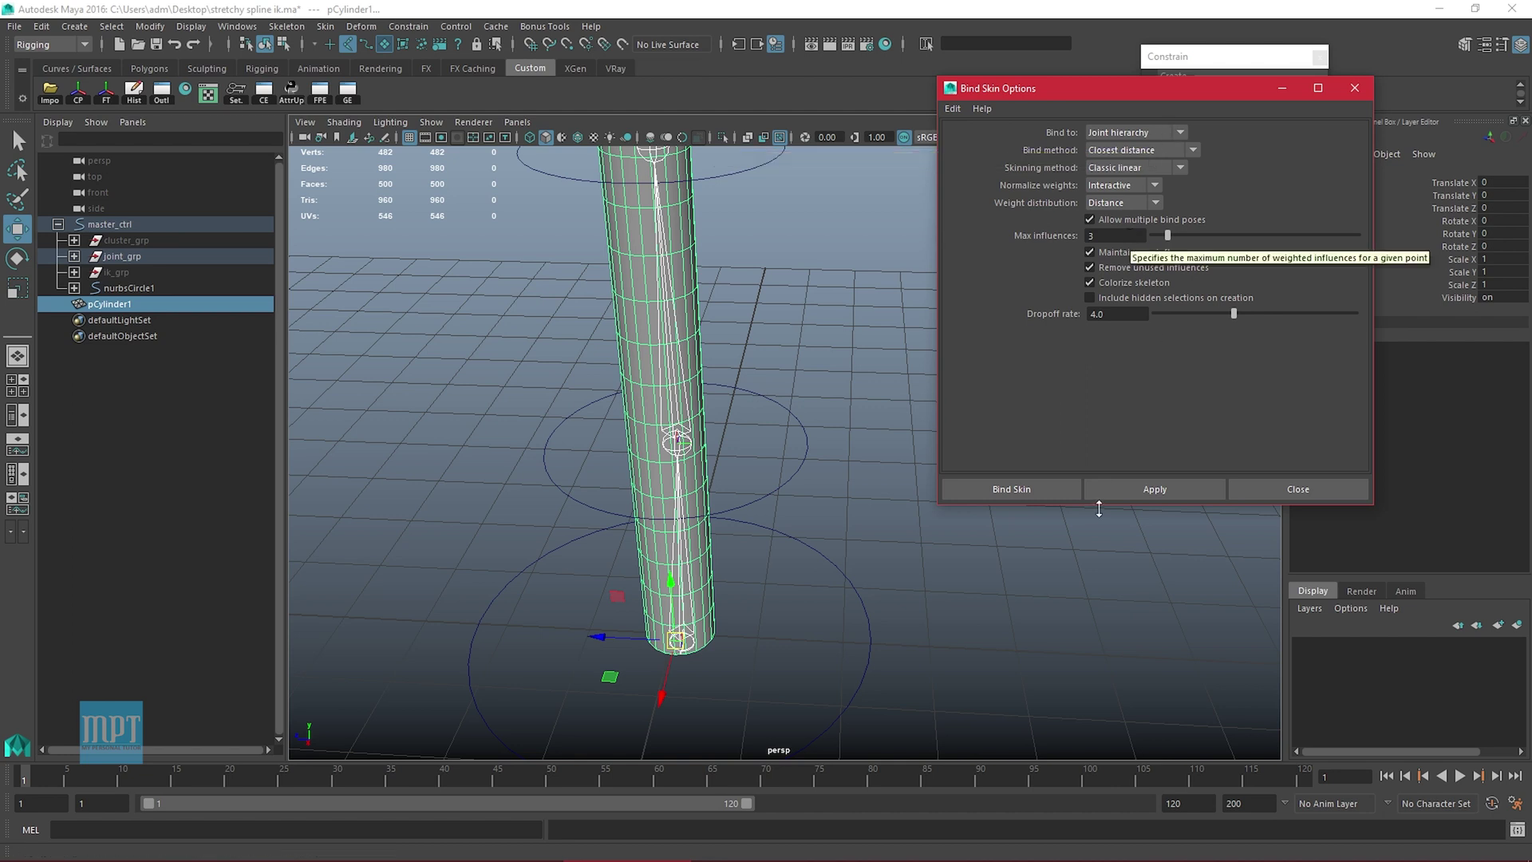
{"action": "left_click", "coordinate": [1206, 487]}
{"action": "left_click", "coordinate": [1293, 487]}
Deselect the bound cylinder and make curves selectable again in the selection mask
{"action": "right_click_drag", "start_coordinate": [917, 510], "coordinate": [738, 523], "text": "alt"}
{"action": "middle_click_drag", "start_coordinate": [810, 537], "coordinate": [785, 585], "text": "alt"}
{"action": "right_click_drag", "start_coordinate": [966, 494], "coordinate": [730, 517], "text": "alt"}
{"action": "middle_click_drag", "start_coordinate": [870, 470], "coordinate": [834, 530], "text": "alt"}
{"action": "left_click", "coordinate": [786, 389]}
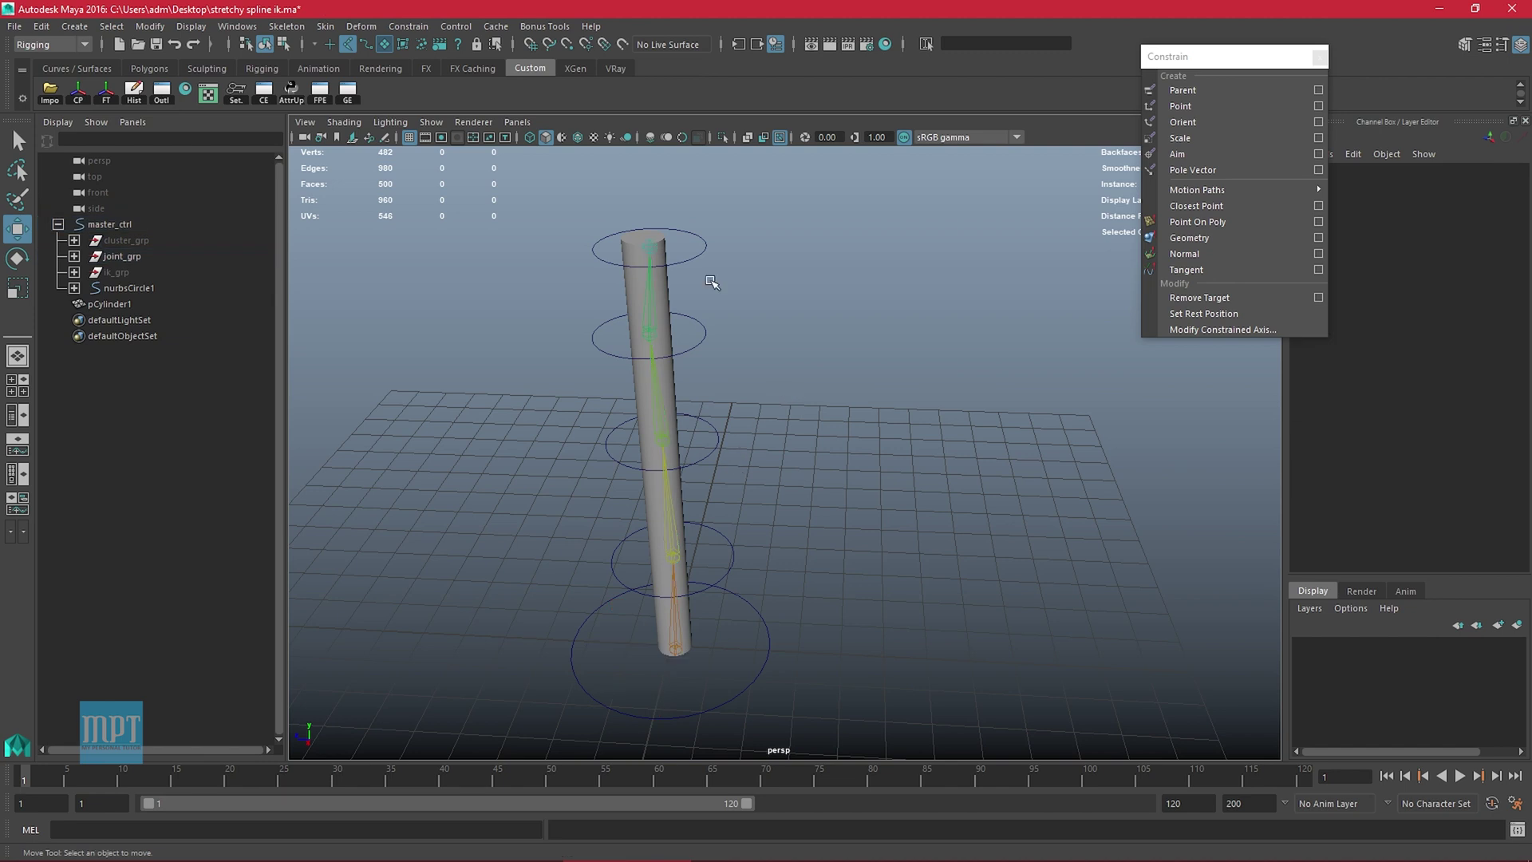
{"action": "left_click_drag", "start_coordinate": [712, 295], "coordinate": [748, 295], "text": "alt"}
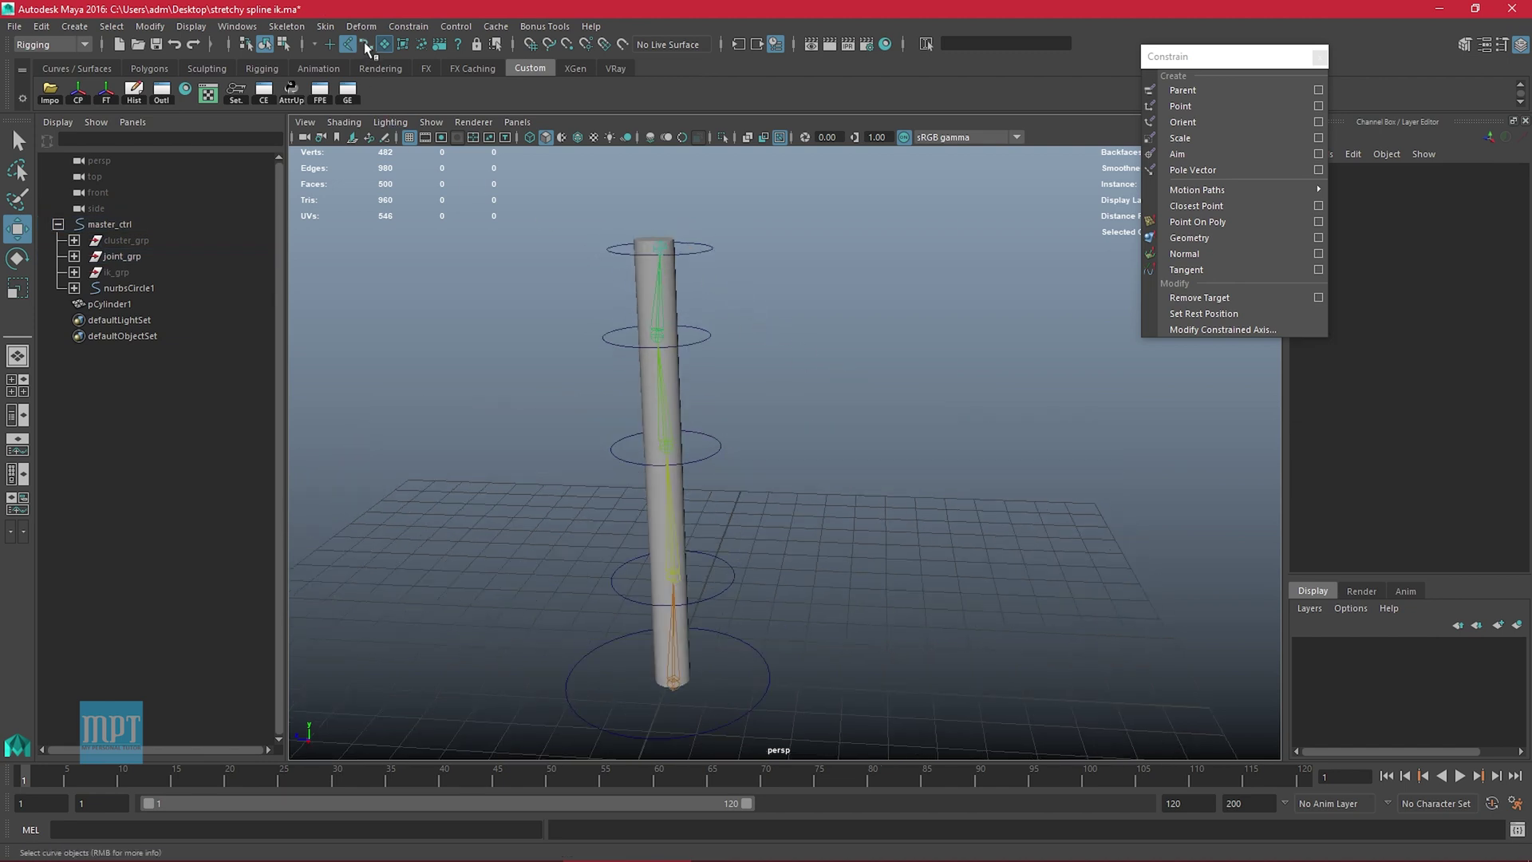
{"action": "left_click", "coordinate": [364, 44]}
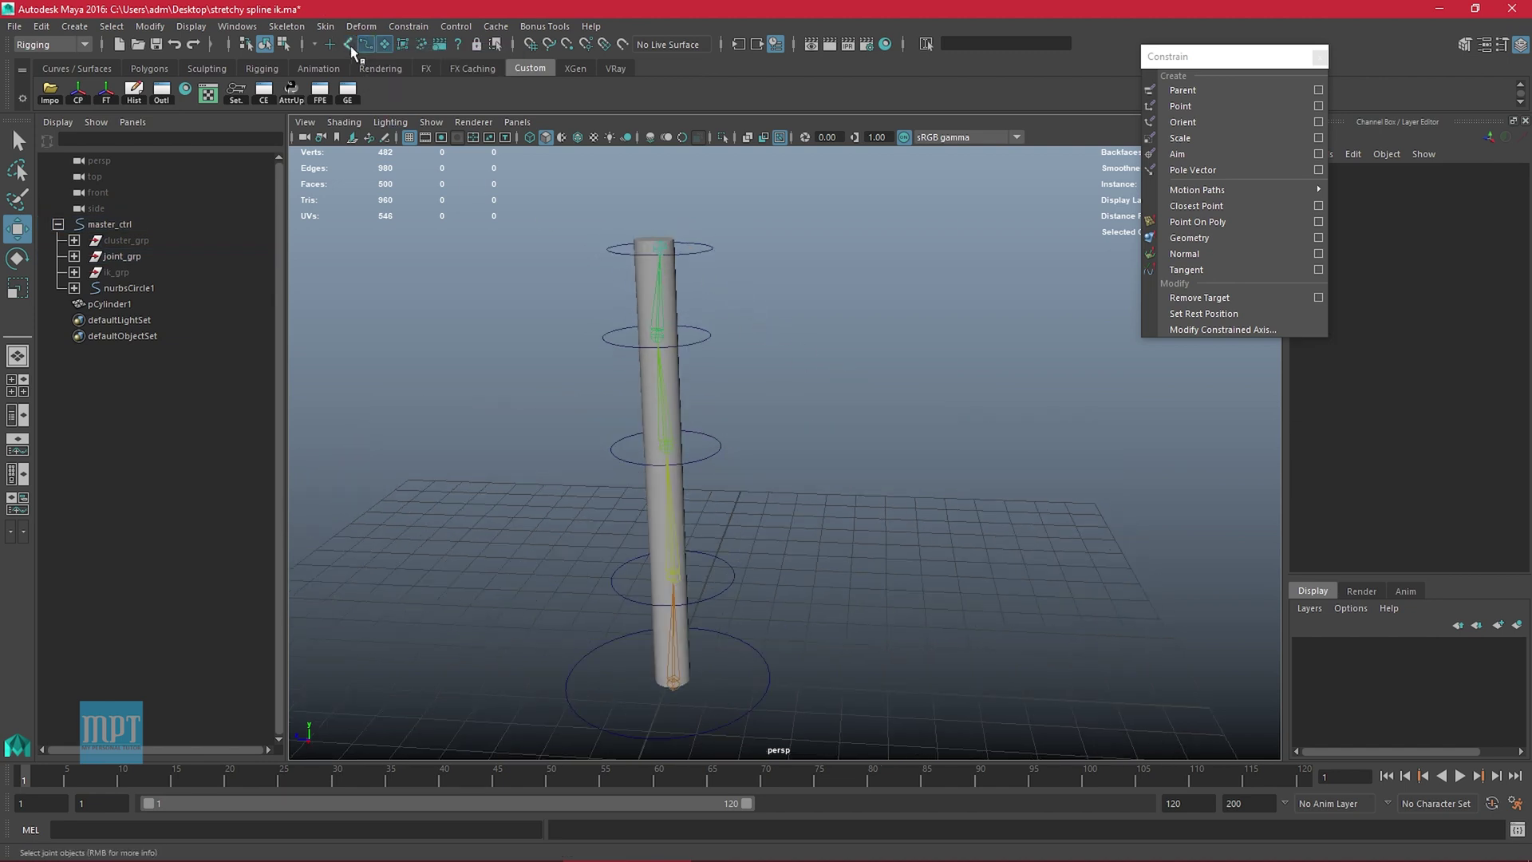
Test the bend by moving the top circle controller away from the column, and reset its translation to 0
{"action": "left_click", "coordinate": [710, 250]}
{"action": "left_click_drag", "start_coordinate": [659, 249], "coordinate": [850, 203]}
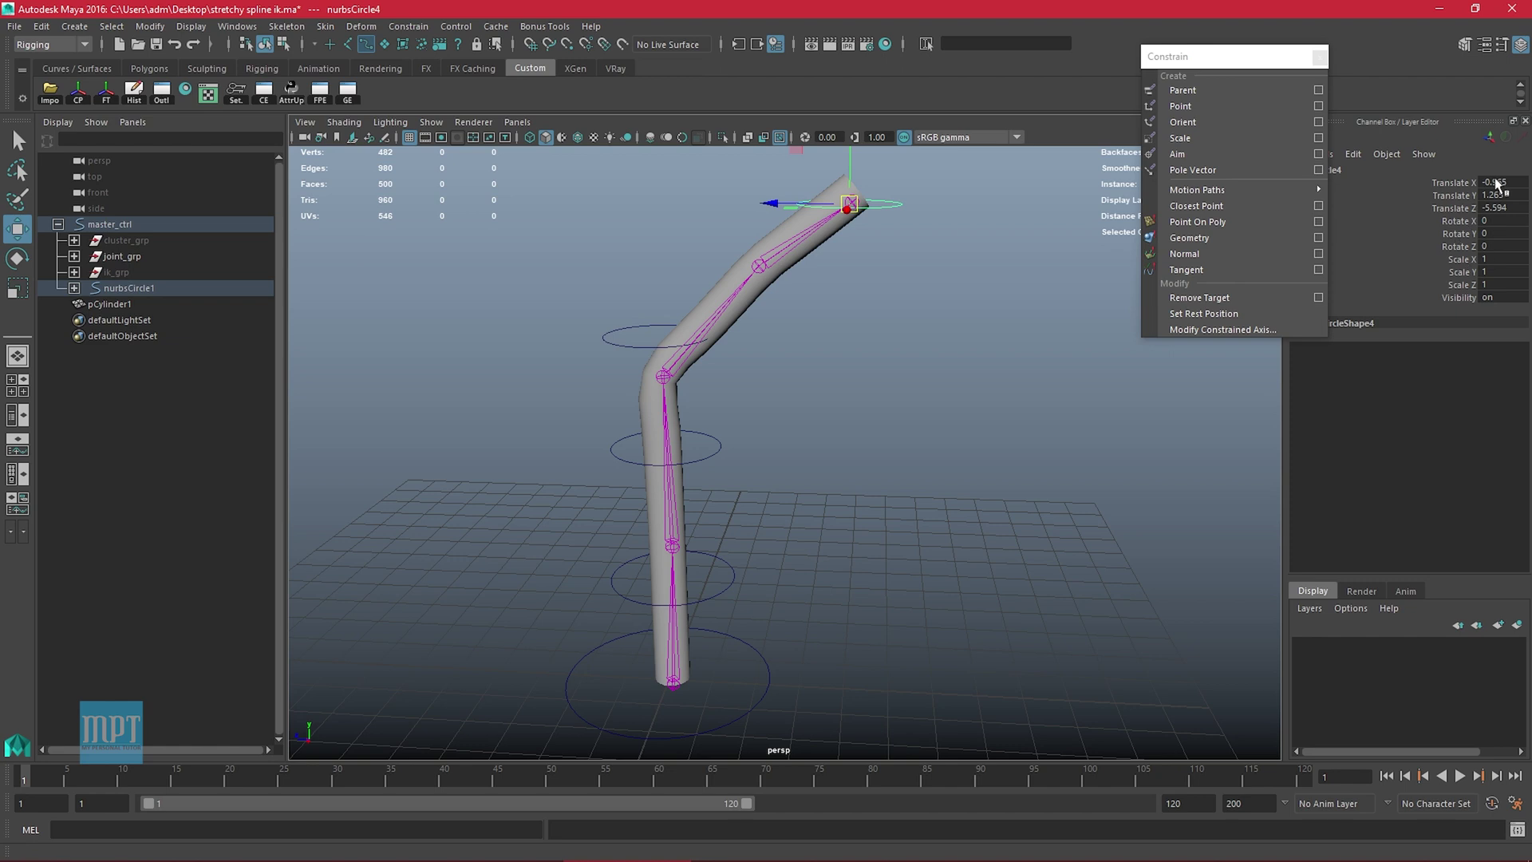
{"action": "key", "text": "Return"}
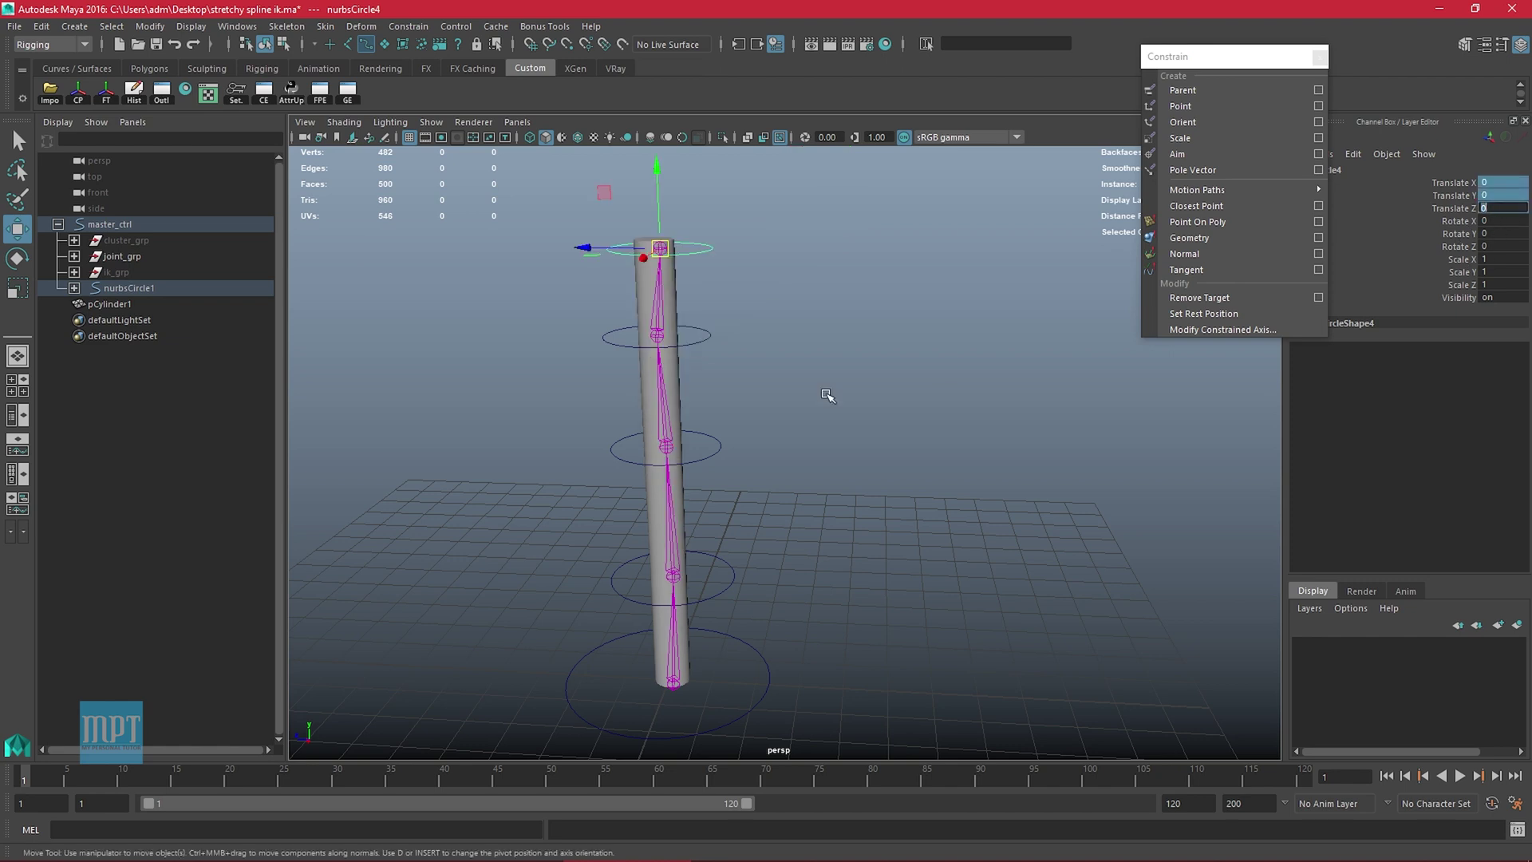
Pose the bound cylinder into an S-bend by offsetting the circle controller above the master control and the two uppermost controllers
{"action": "left_click_drag", "start_coordinate": [710, 409], "coordinate": [733, 504]}
{"action": "left_click_drag", "start_coordinate": [613, 455], "coordinate": [719, 542]}
{"action": "left_click", "coordinate": [720, 557]}
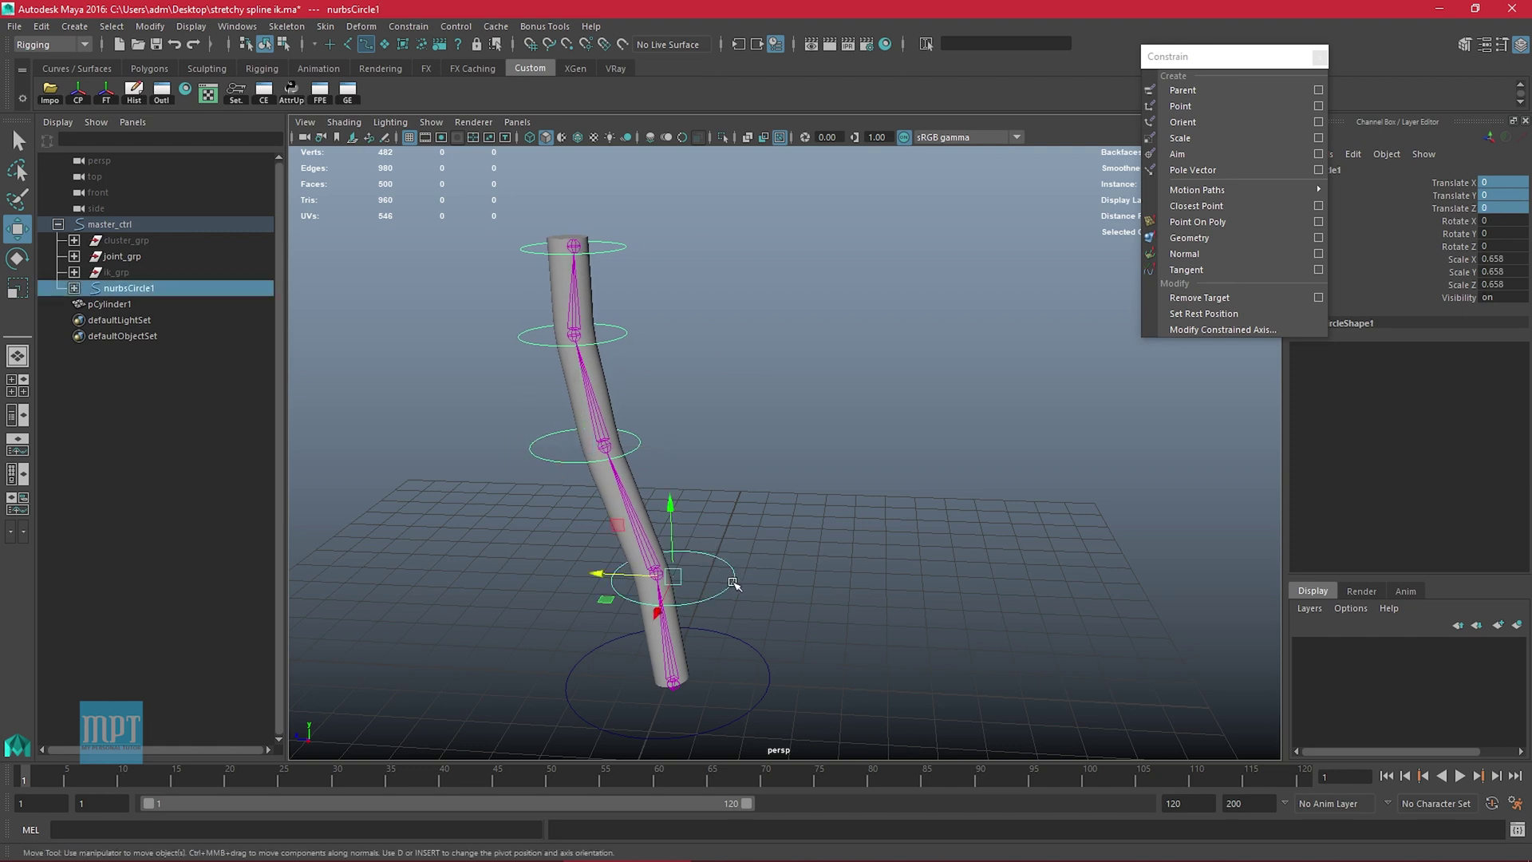
{"action": "left_click_drag", "start_coordinate": [628, 576], "coordinate": [691, 581]}
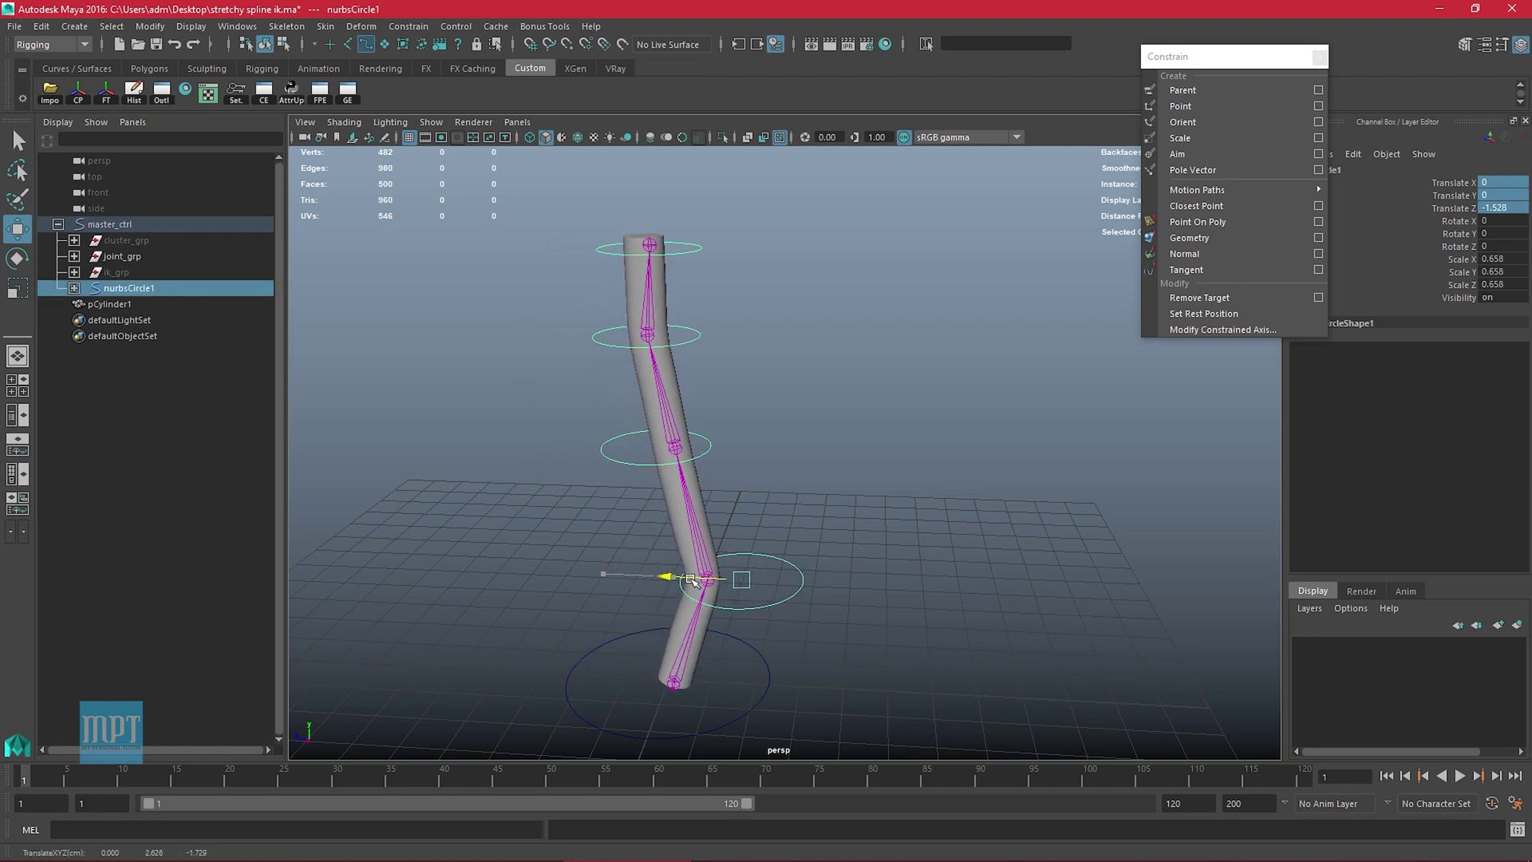
{"action": "left_click", "coordinate": [627, 333]}
{"action": "left_click_drag", "start_coordinate": [604, 336], "coordinate": [550, 333]}
{"action": "left_click", "coordinate": [603, 246]}
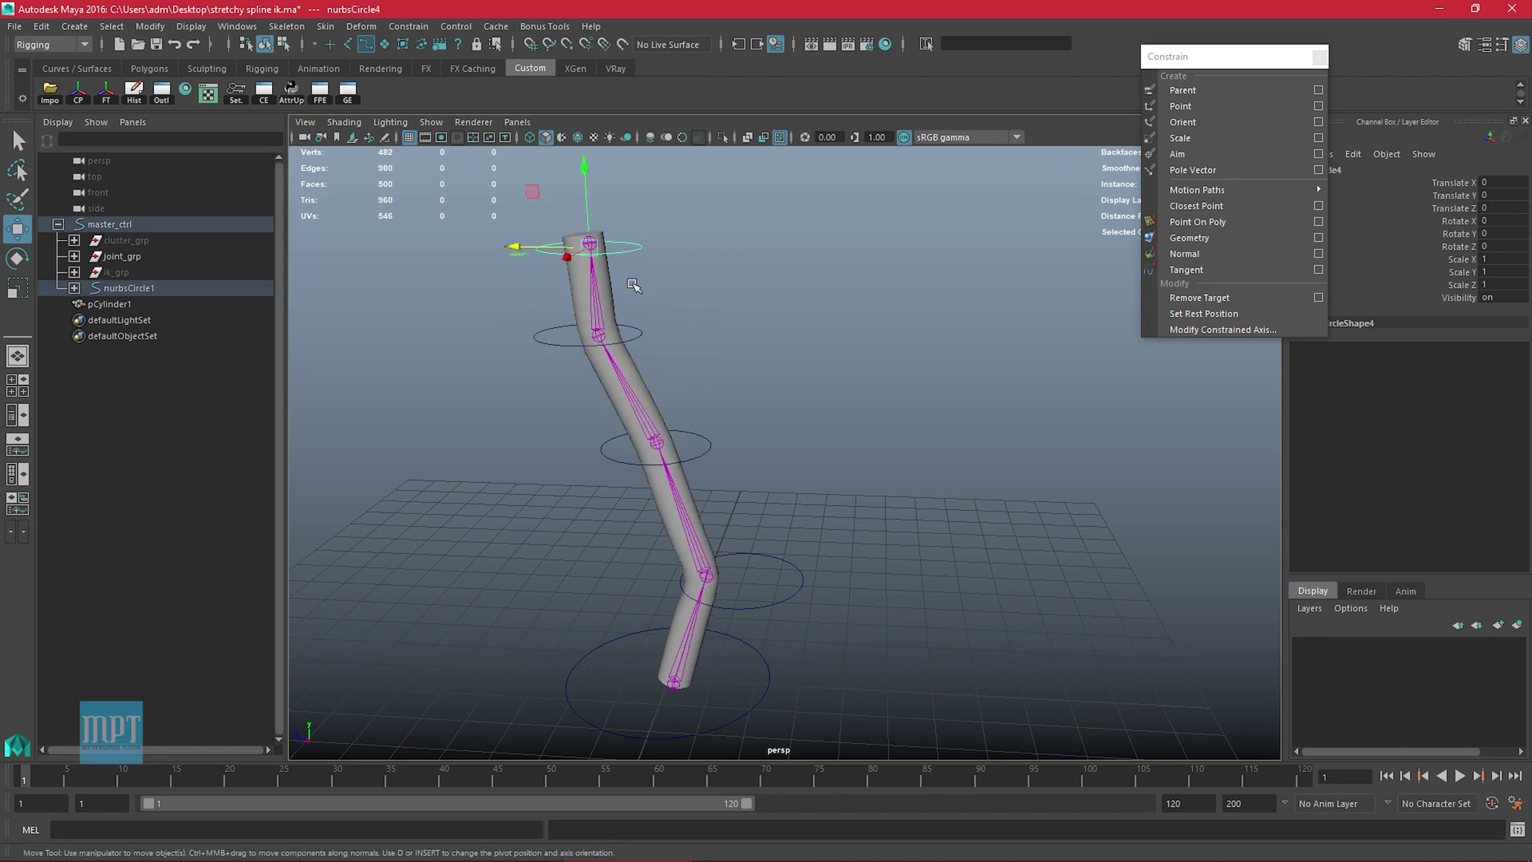
{"action": "left_click_drag", "start_coordinate": [517, 245], "coordinate": [669, 214]}
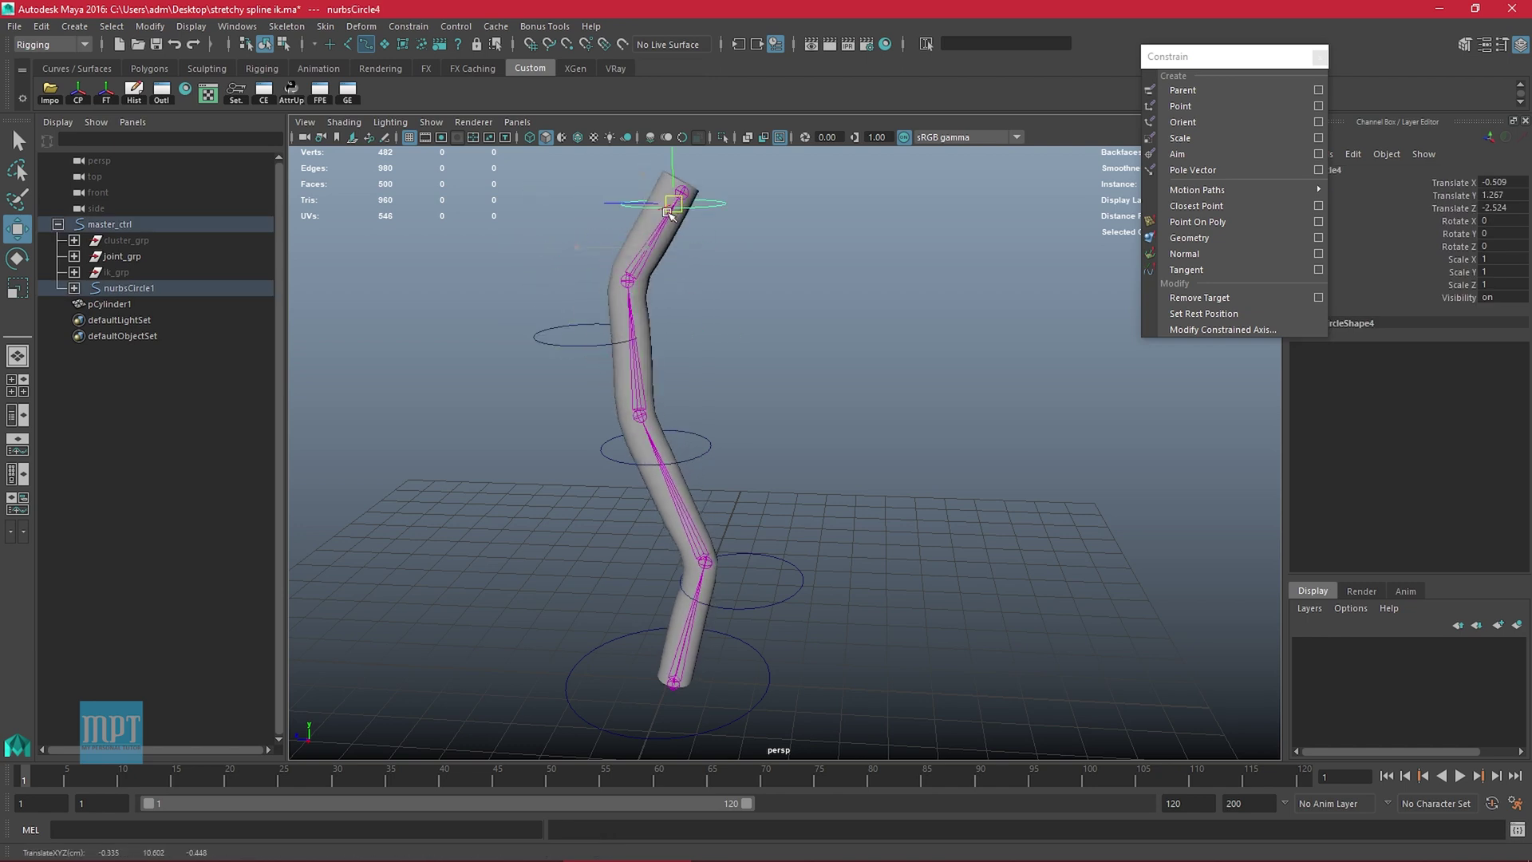
Select all the rig's controllers and reset their translation and rotation to 0
{"action": "left_click_drag", "start_coordinate": [678, 460], "coordinate": [683, 391], "text": "alt"}
{"action": "scroll", "coordinate": [686, 445], "scroll_direction": "down", "scroll_amount": 3}
{"action": "left_click_drag", "start_coordinate": [563, 213], "coordinate": [933, 739]}
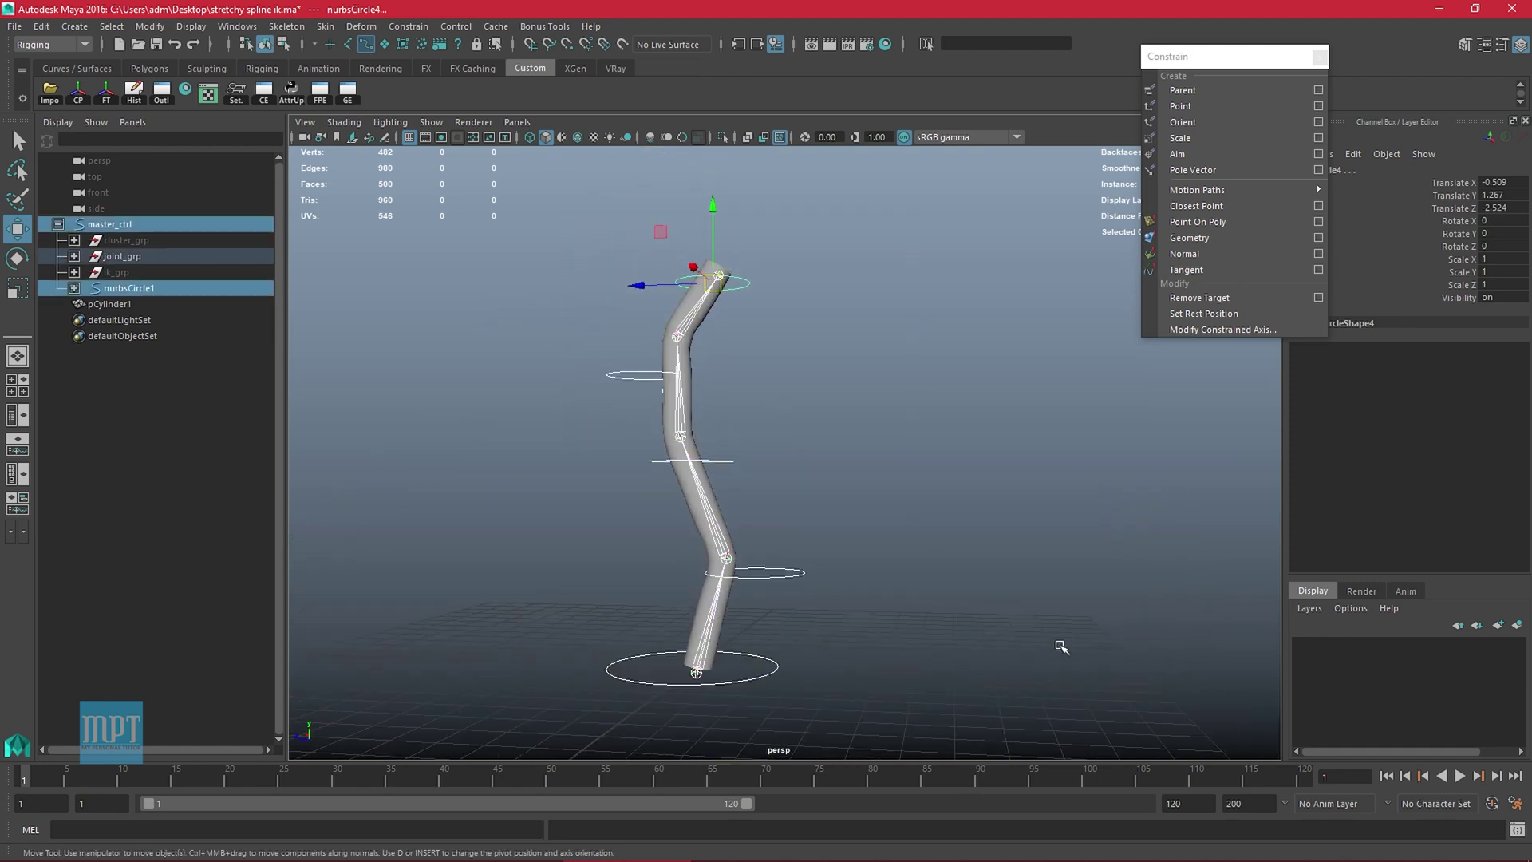
{"action": "left_click_drag", "start_coordinate": [1503, 185], "coordinate": [1502, 278]}
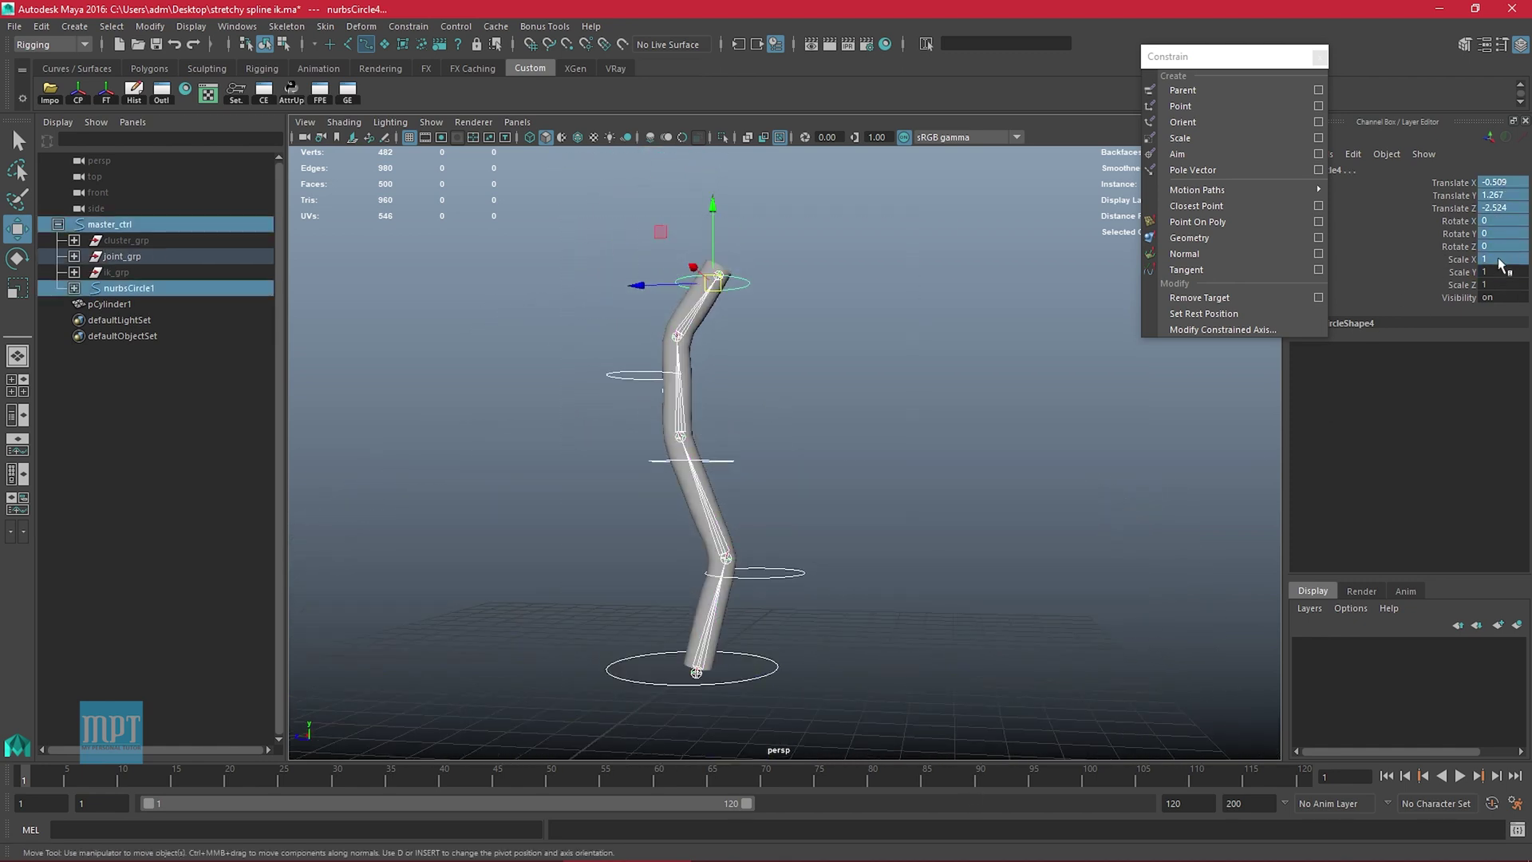
{"action": "key", "text": "Return"}
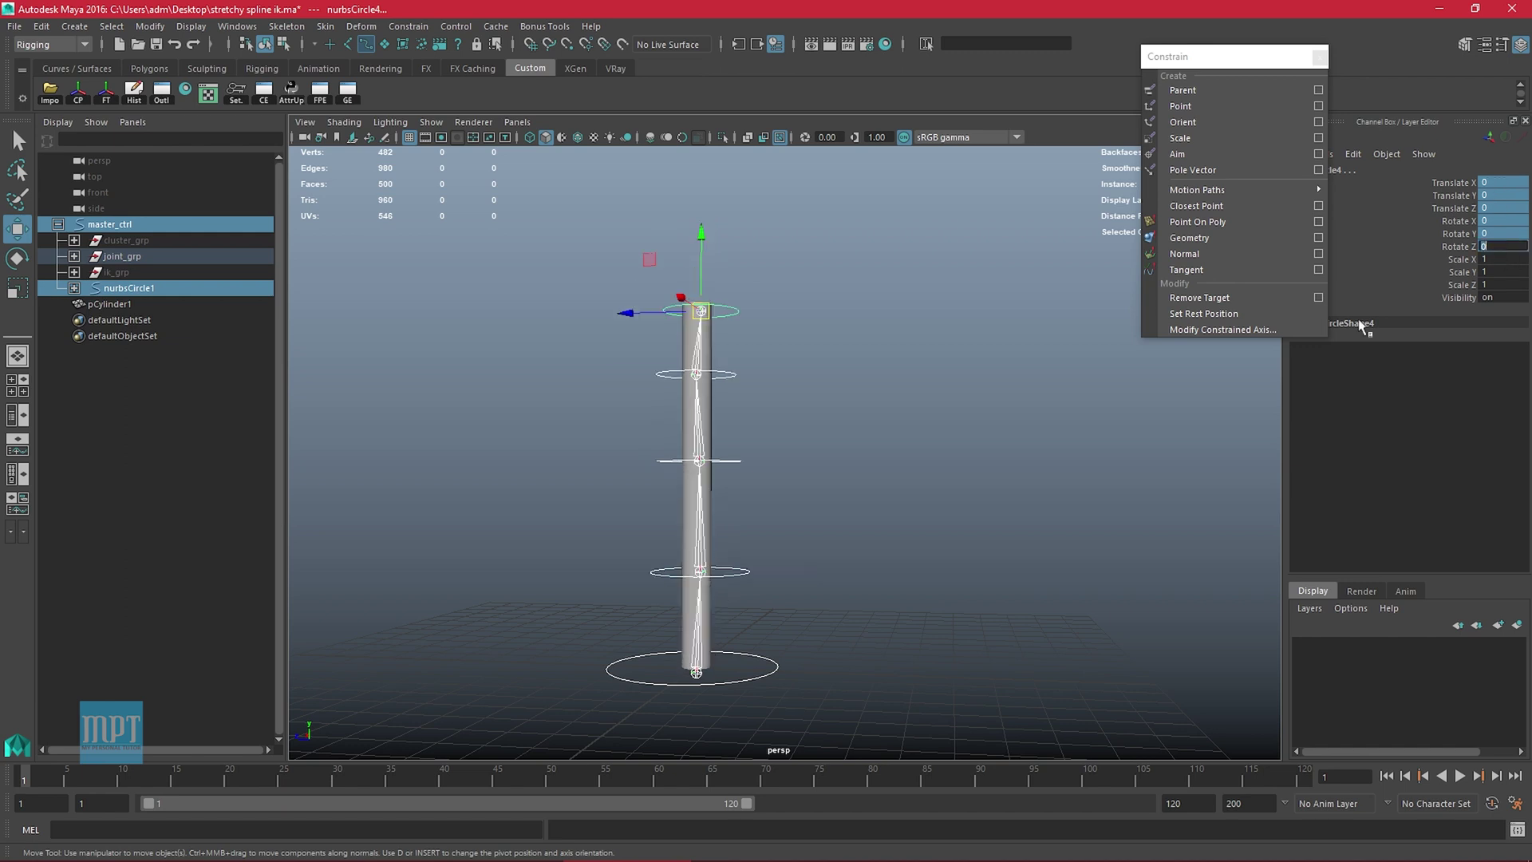
Turn off the X-ray joints display in the perspective view and deselect all controllers
{"action": "mouse_move", "coordinate": [694, 481]}
{"action": "left_mouse_down", "text": "alt"}
{"action": "mouse_move", "coordinate": [684, 502]}
{"action": "mouse_move", "coordinate": [688, 485]}
{"action": "left_mouse_up", "text": "alt"}
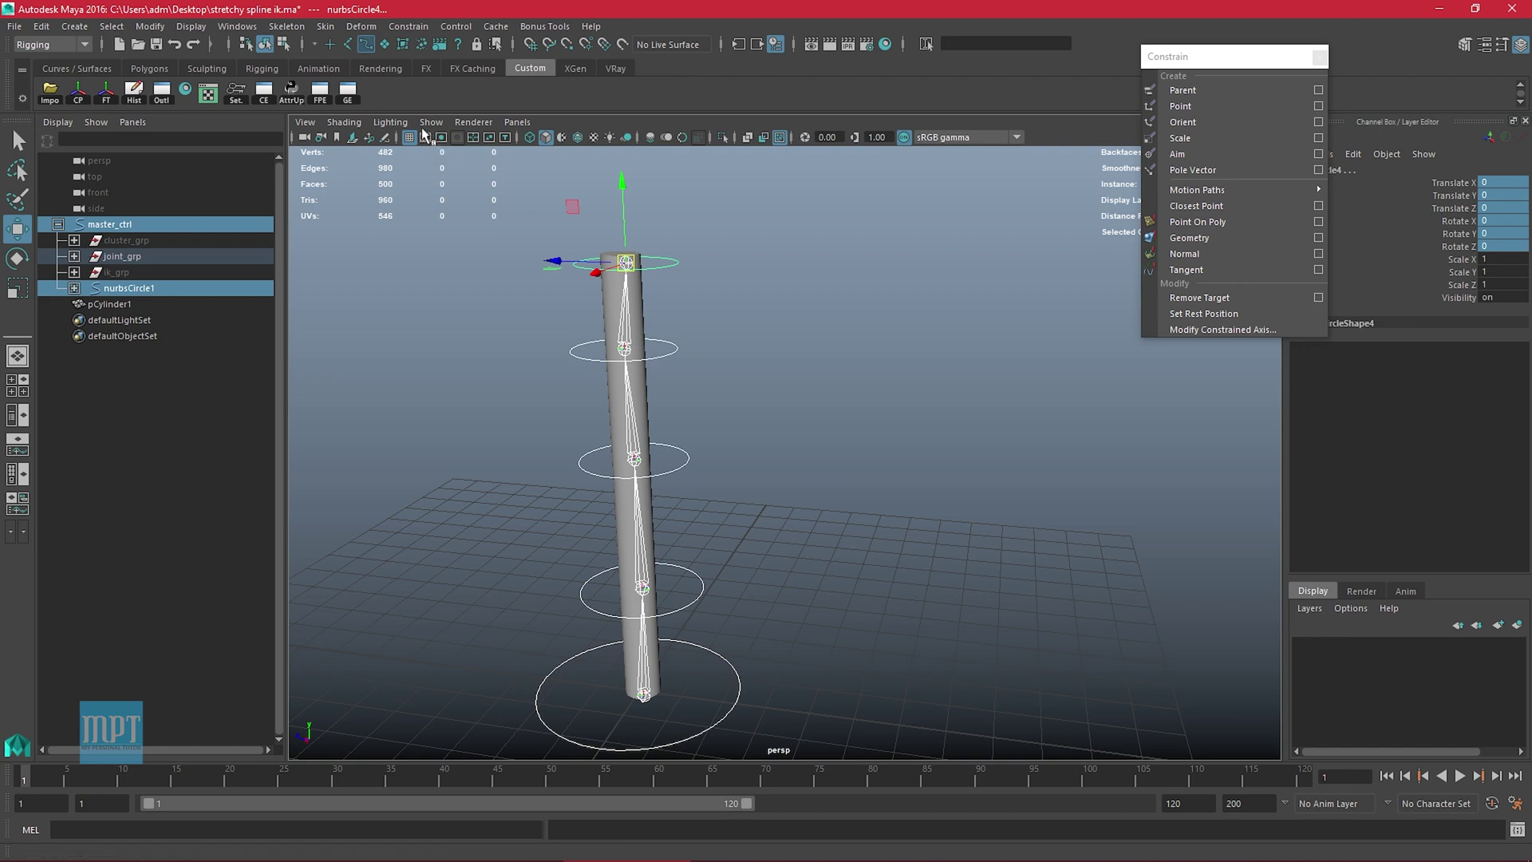
{"action": "left_click", "coordinate": [345, 122]}
{"action": "left_click", "coordinate": [376, 305]}
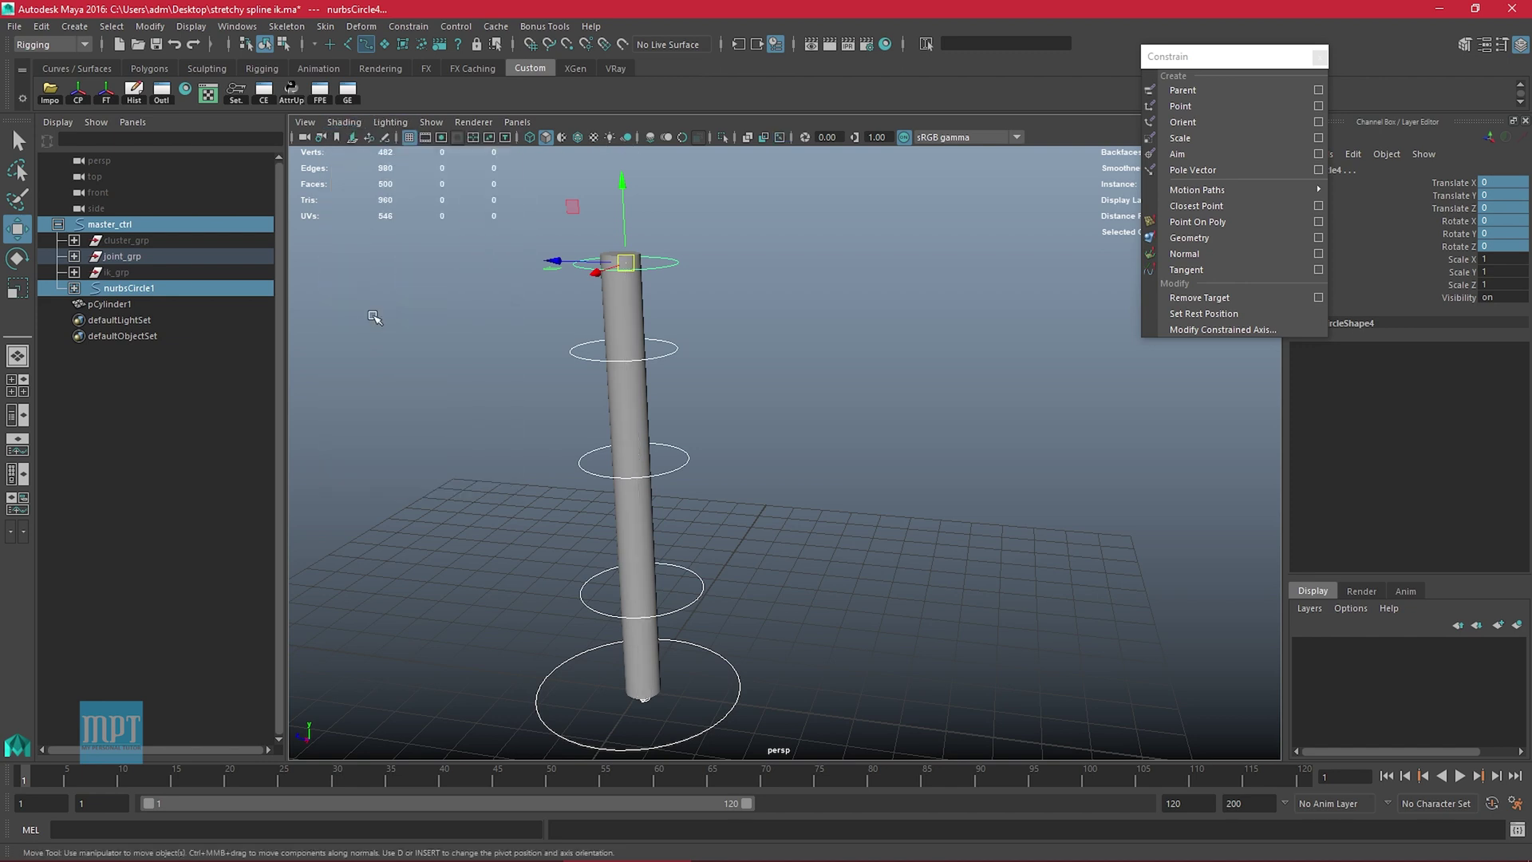
{"action": "left_click", "coordinate": [911, 323]}
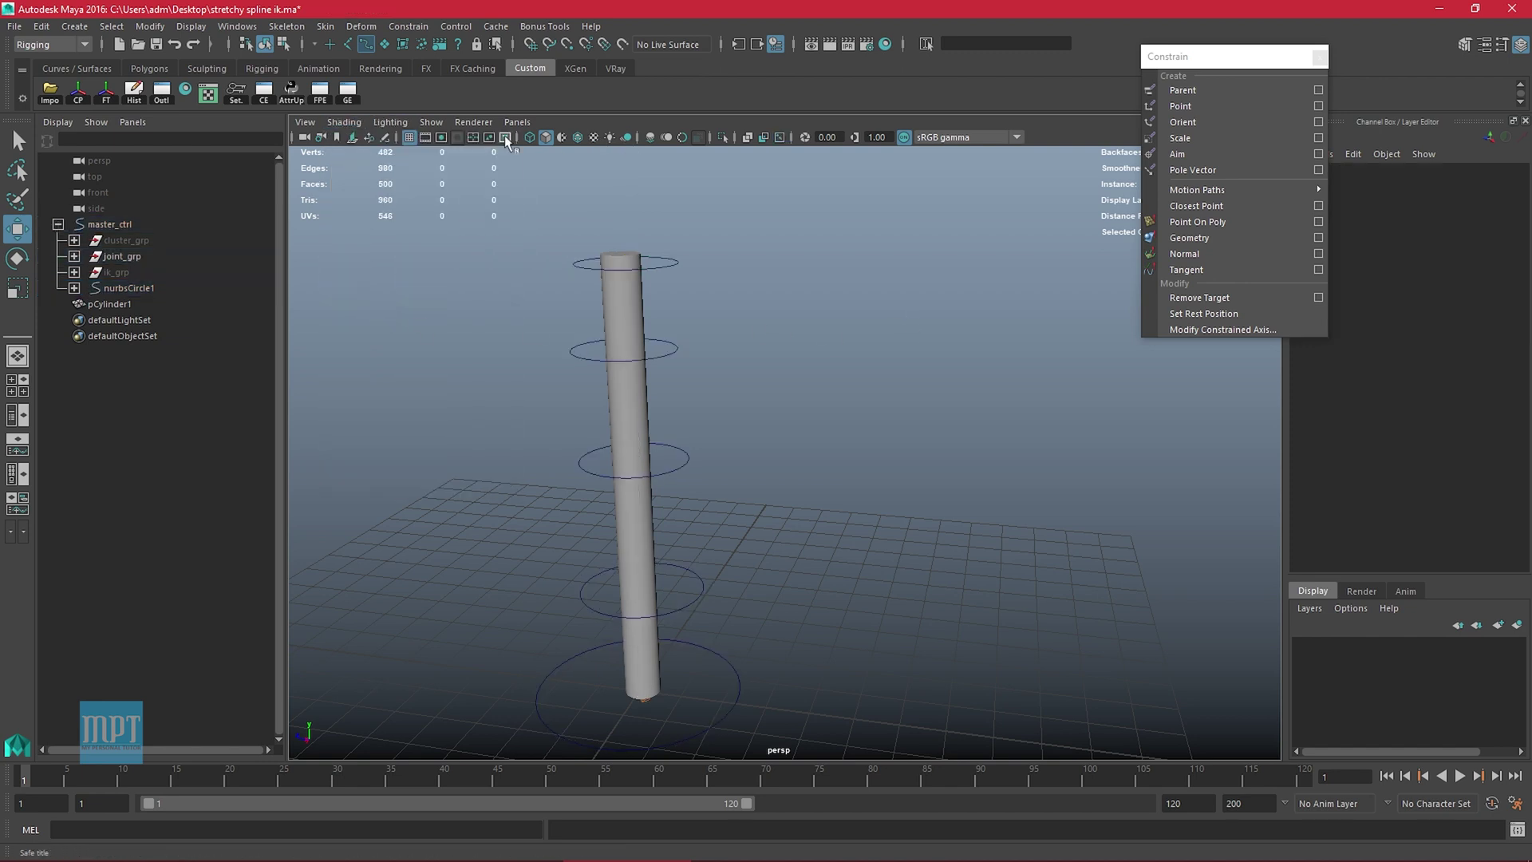
Turn on the wireframe overlay on the shaded view and make surfaces selectable in the selection mask
{"action": "left_click", "coordinate": [576, 136]}
{"action": "left_click", "coordinate": [682, 263]}
{"action": "right_click", "coordinate": [385, 49]}
{"action": "left_click", "coordinate": [425, 75]}
Smooth the cylinder mesh with 2 divisions
{"action": "left_click", "coordinate": [649, 296]}
{"action": "right_click", "coordinate": [896, 232], "text": "shift"}
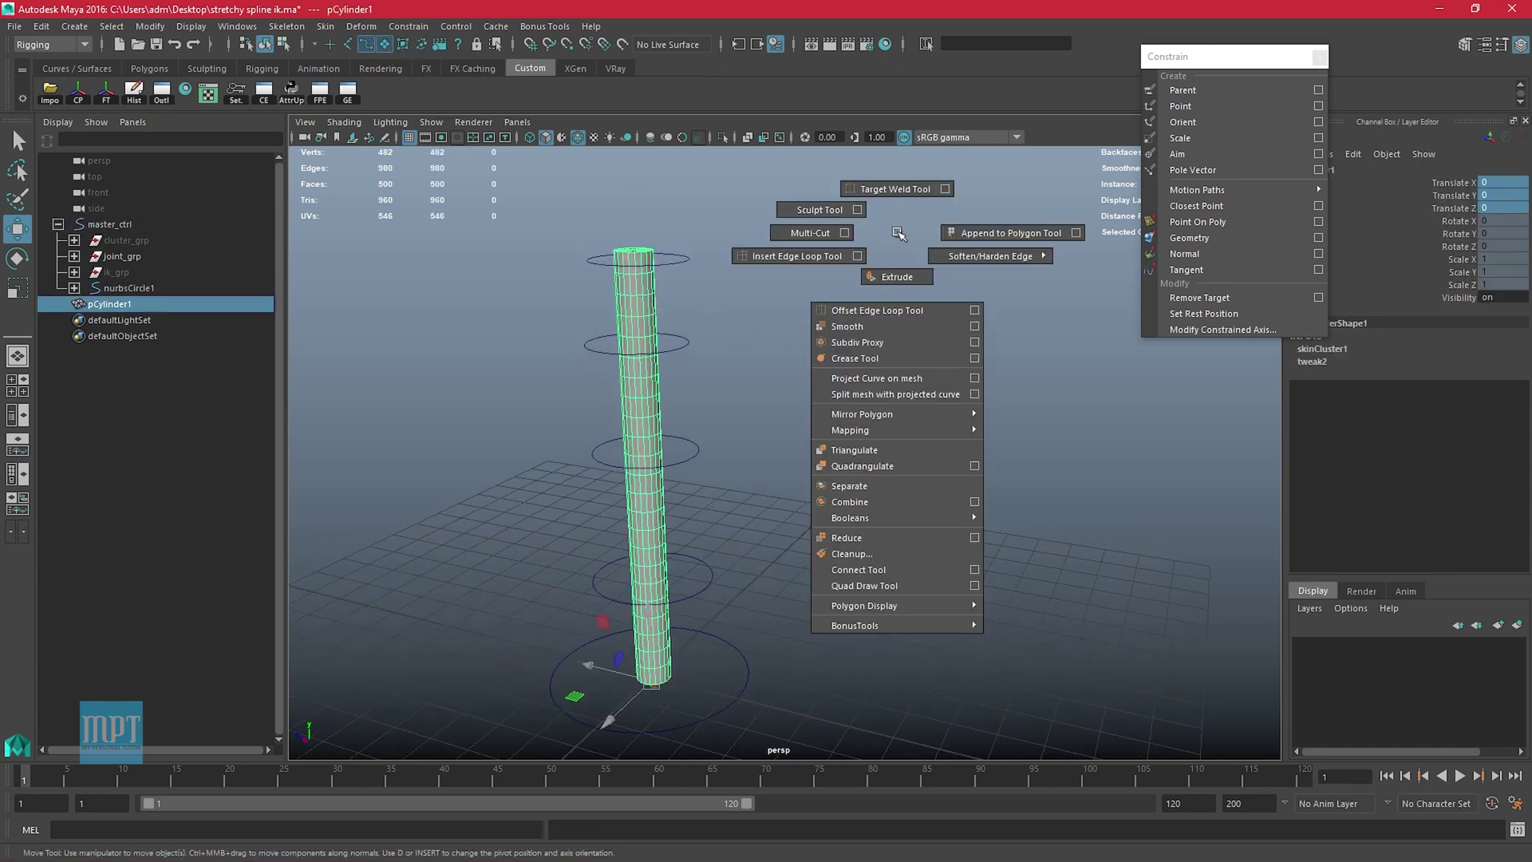
{"action": "left_click", "coordinate": [891, 326]}
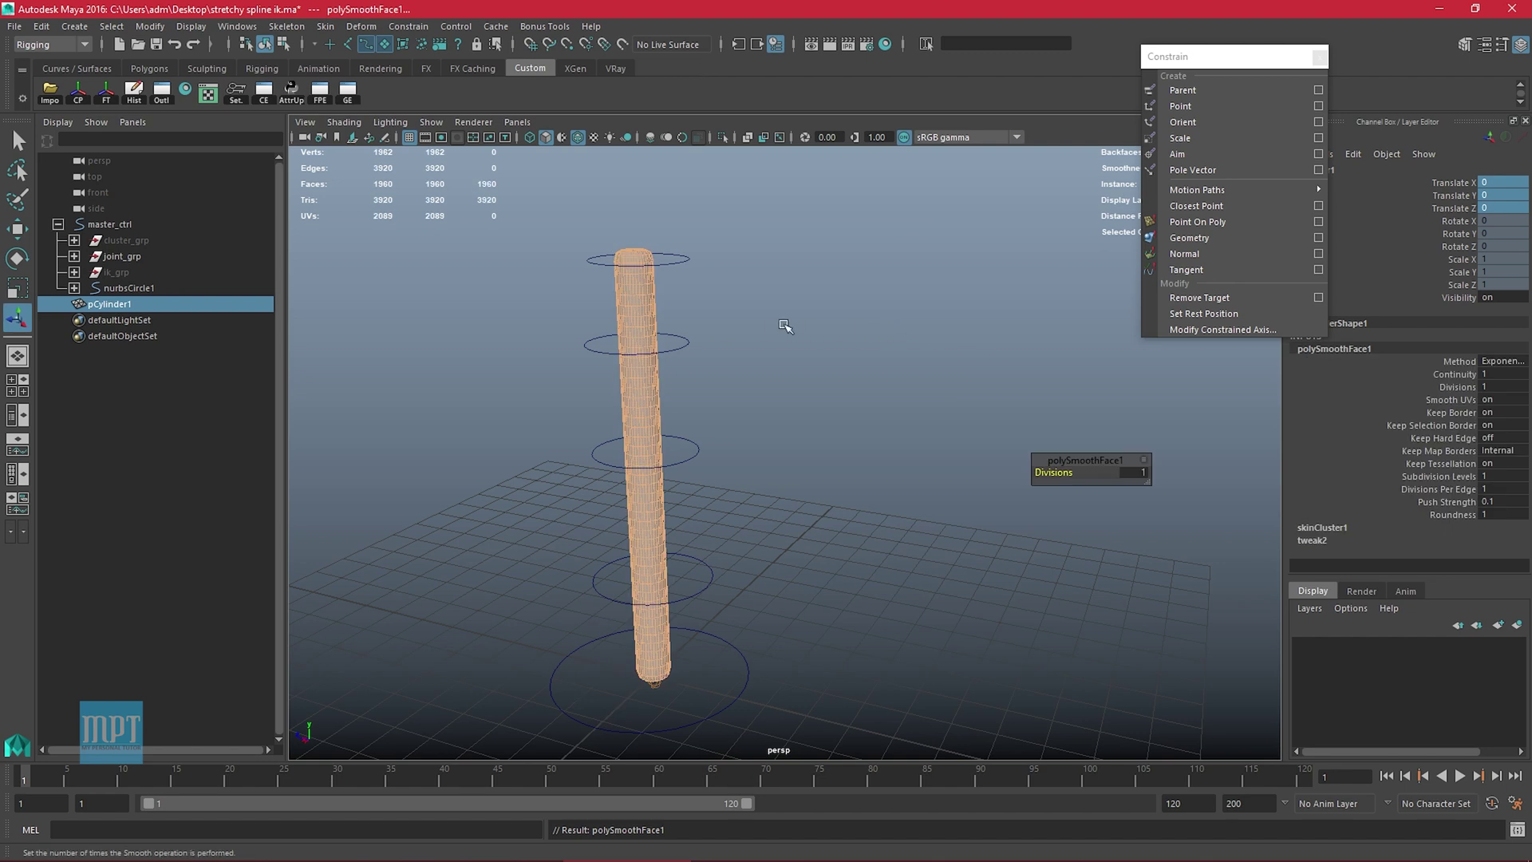
{"action": "left_click", "coordinate": [1099, 482]}
{"action": "type", "text": "2"}
{"action": "key", "text": "Return"}
Select the top circle controller instead of the cylinder and turn off the wireframe overlay on the shaded view
{"action": "scroll", "coordinate": [703, 368], "scroll_direction": "up", "scroll_amount": 1}
{"action": "right_click_drag", "start_coordinate": [595, 258], "coordinate": [929, 114]}
{"action": "left_click", "coordinate": [625, 257]}
{"action": "left_click", "coordinate": [782, 279]}
{"action": "left_click", "coordinate": [668, 237]}
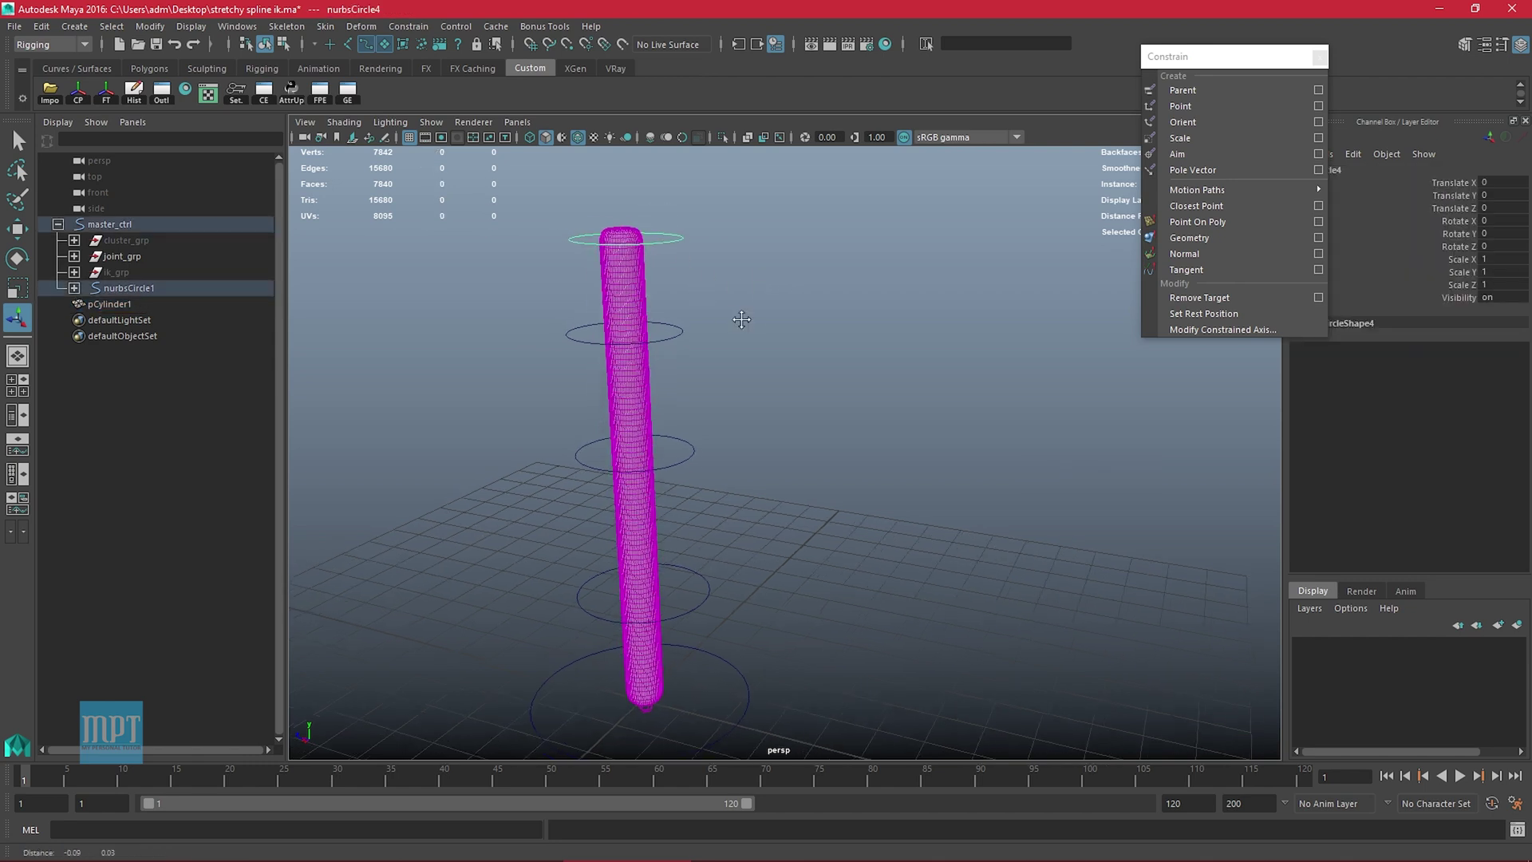
{"action": "left_click", "coordinate": [575, 132]}
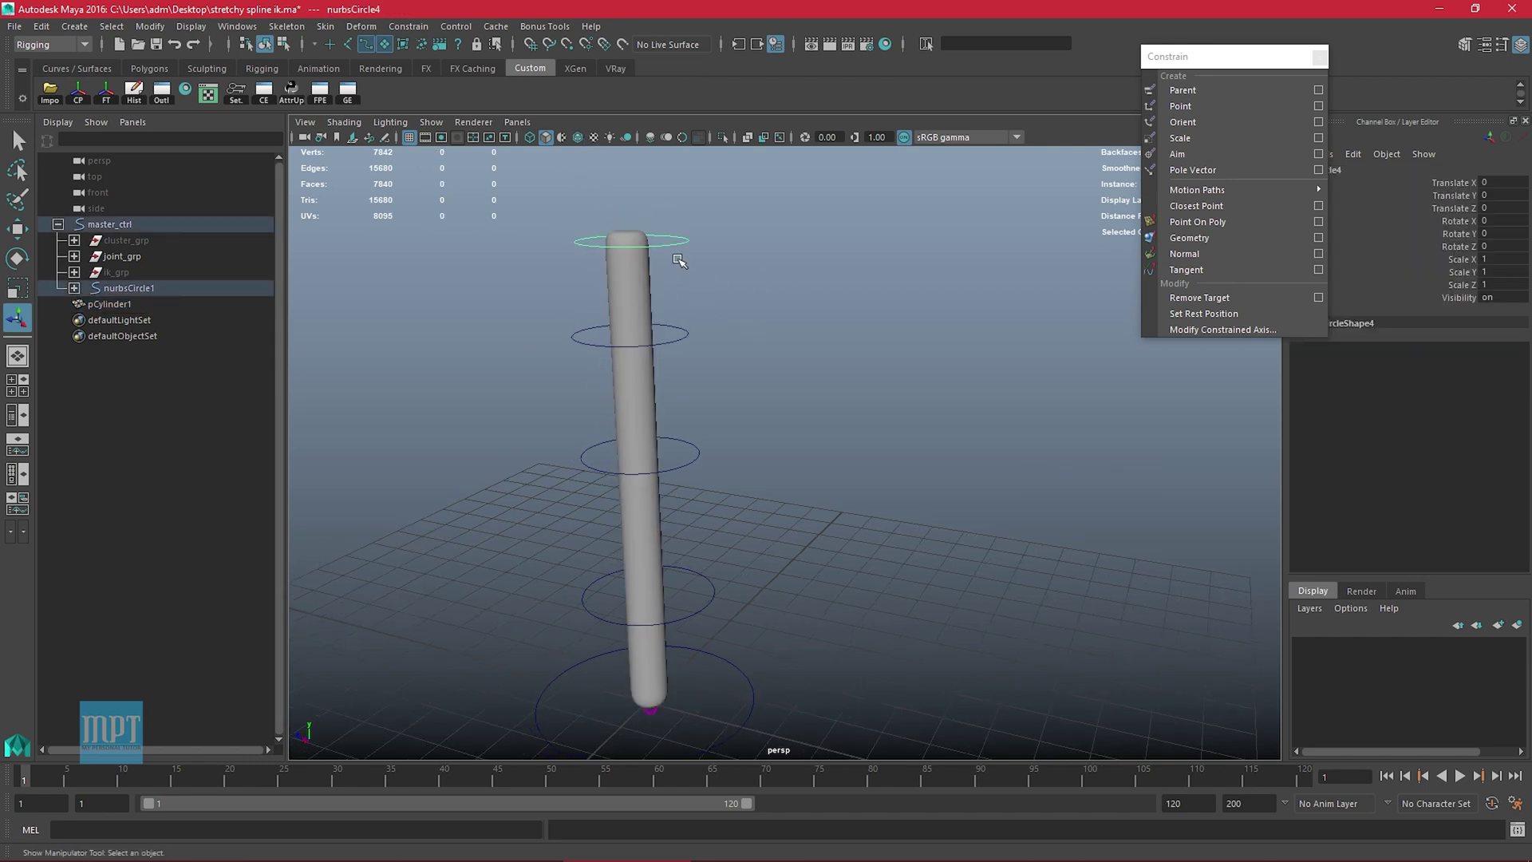
Stretch the smoothed cylinder by raising the top controller about 4.65 units, and offset two middle controllers sideways in opposite directions
{"action": "key", "text": "w"}
{"action": "left_click_drag", "start_coordinate": [635, 241], "coordinate": [675, 103]}
{"action": "right_click_drag", "start_coordinate": [845, 416], "coordinate": [759, 399], "text": "alt"}
{"action": "middle_click_drag", "start_coordinate": [758, 399], "coordinate": [771, 533], "text": "alt"}
{"action": "left_click", "coordinate": [722, 498]}
{"action": "left_click_drag", "start_coordinate": [666, 501], "coordinate": [610, 500]}
{"action": "left_click", "coordinate": [734, 607]}
{"action": "left_click_drag", "start_coordinate": [648, 577], "coordinate": [699, 588]}
Test uniform scaling of the whole rig with the master control, and reset its X, Y and Z scale to 1
{"action": "middle_click_drag", "start_coordinate": [719, 581], "coordinate": [731, 430], "text": "alt"}
{"action": "left_click_drag", "start_coordinate": [774, 597], "coordinate": [627, 750], "text": "alt"}
{"action": "left_click", "coordinate": [770, 629]}
{"action": "key", "text": "r"}
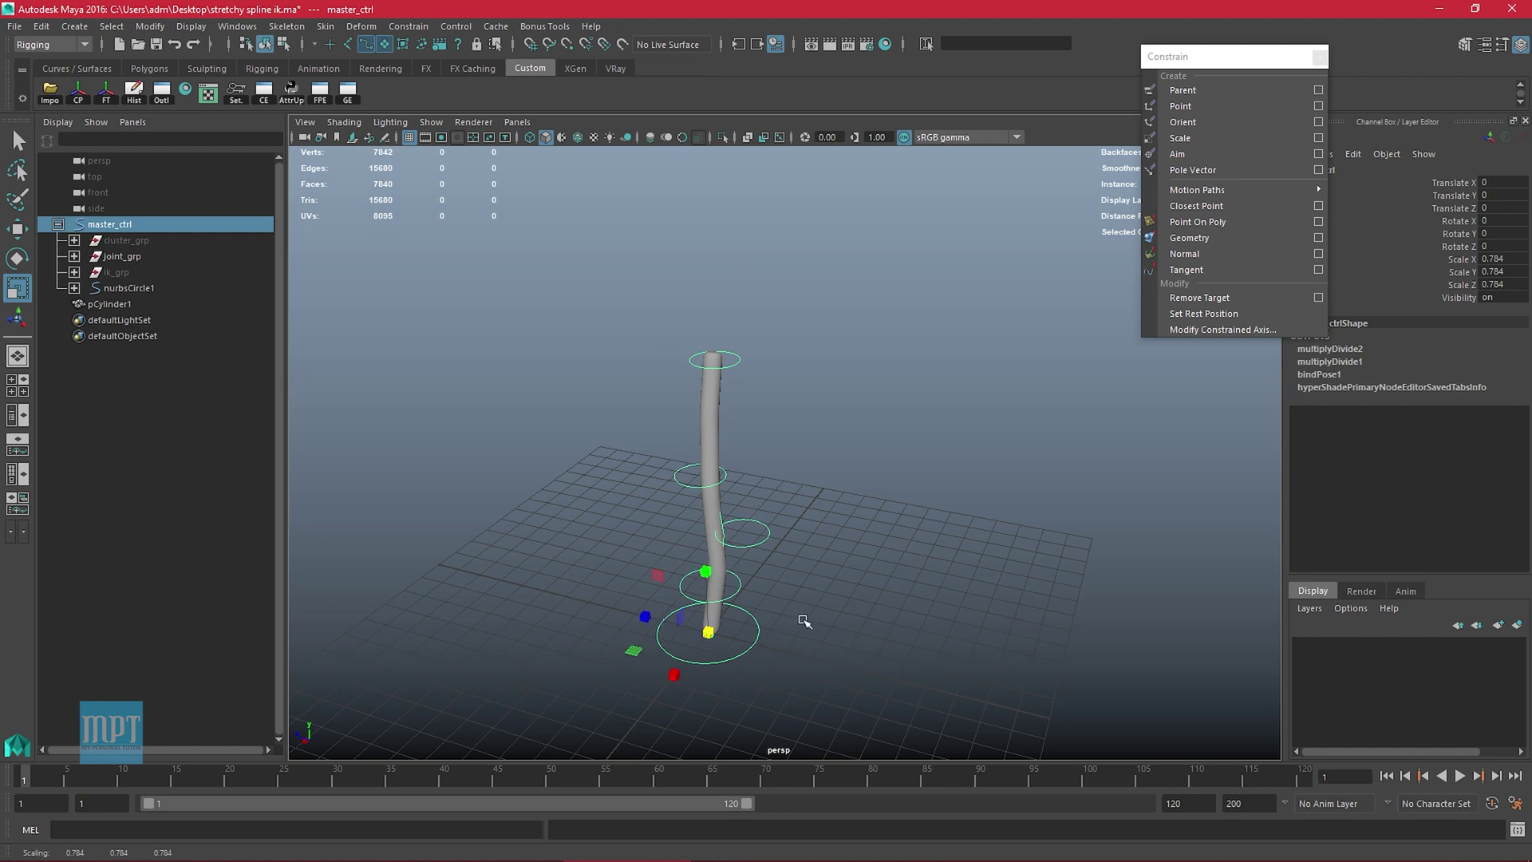
{"action": "left_click_drag", "start_coordinate": [1497, 256], "coordinate": [1501, 285]}
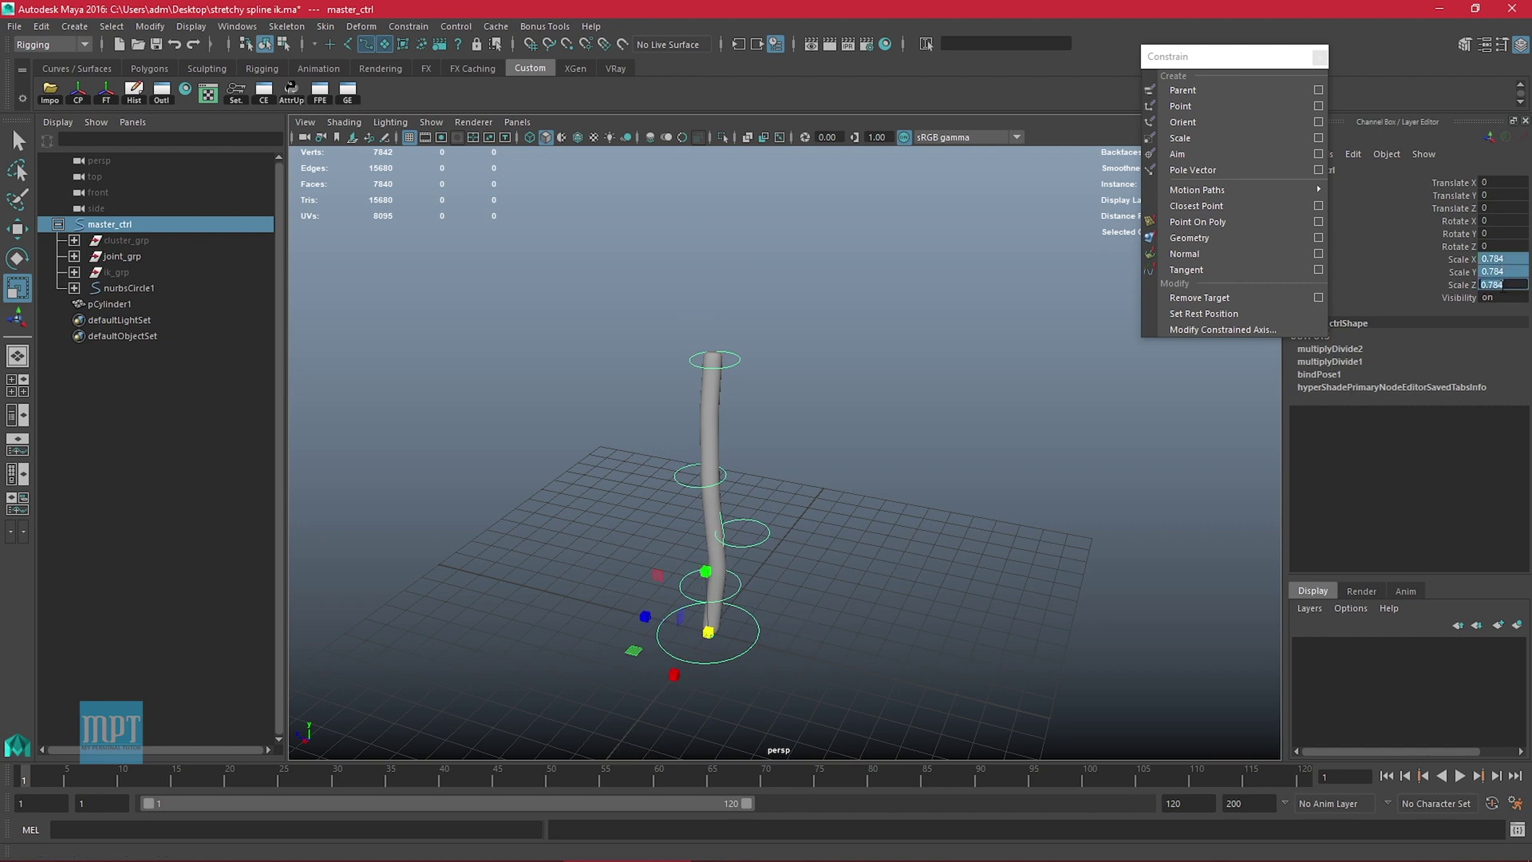
{"action": "type", "text": "1"}
{"action": "key", "text": "Return"}
Make surfaces unselectable in the selection mask, and reset the translation of the four circle controllers above the master control to 0
{"action": "left_click_drag", "start_coordinate": [633, 233], "coordinate": [858, 610]}
{"action": "left_click", "coordinate": [385, 45]}
{"action": "left_click_drag", "start_coordinate": [599, 222], "coordinate": [828, 599]}
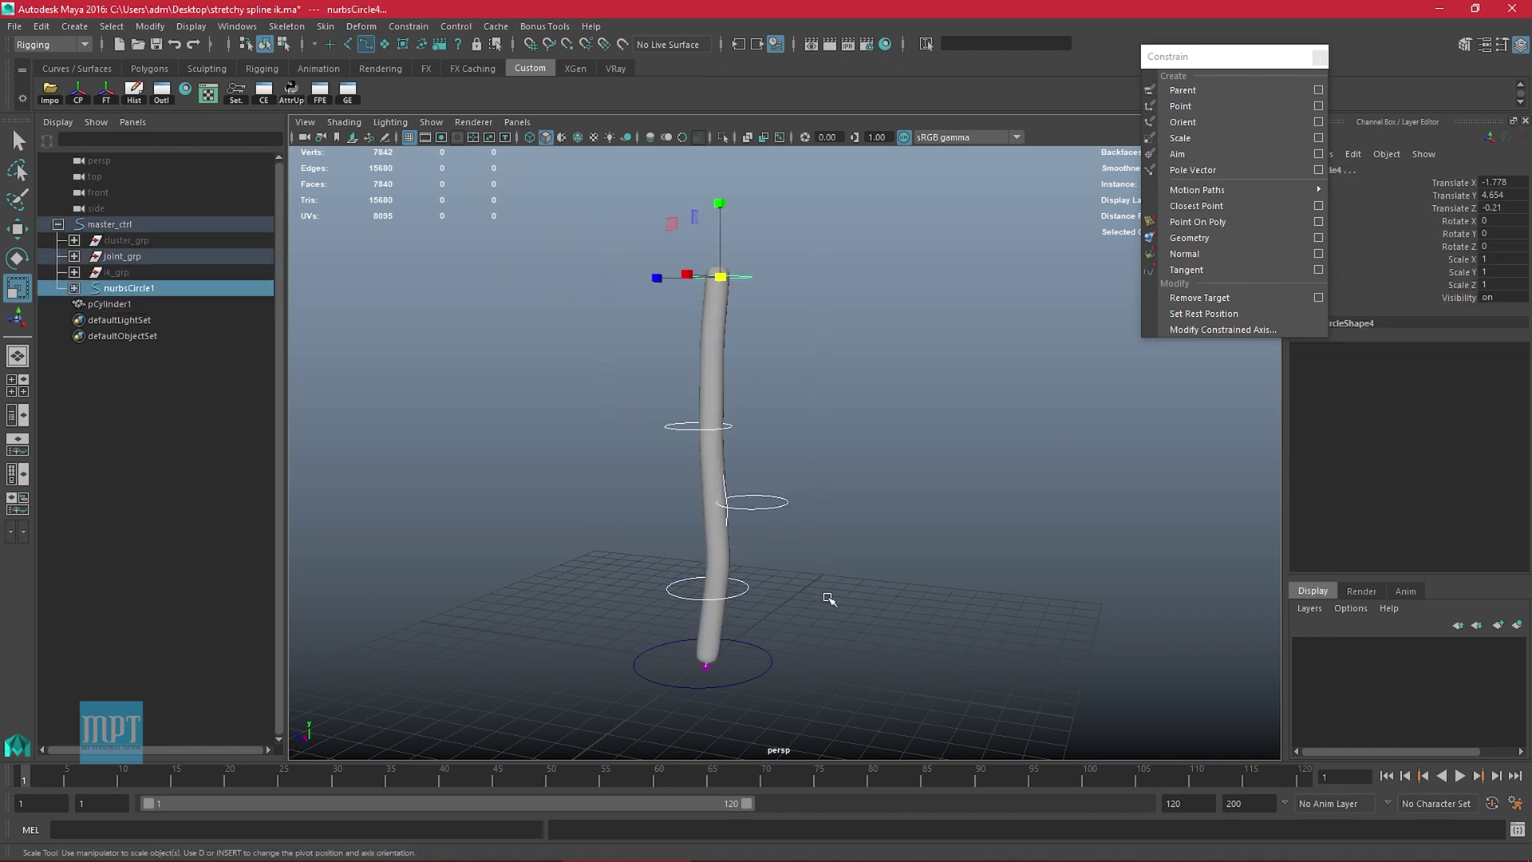
{"action": "left_click_drag", "start_coordinate": [1514, 196], "coordinate": [1513, 217]}
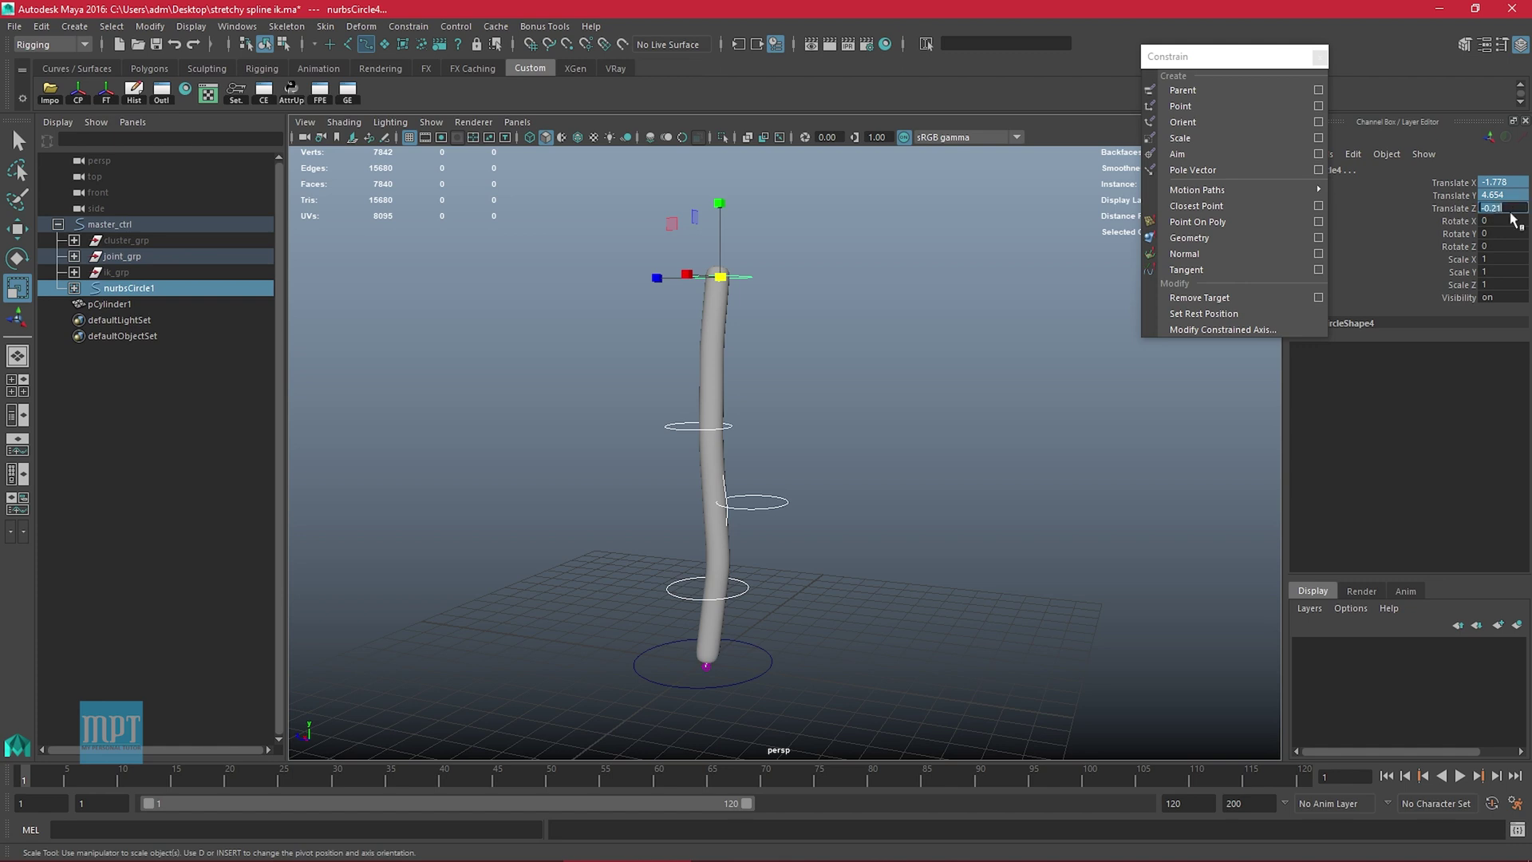
{"action": "type", "text": "0"}
{"action": "key", "text": "Return"}
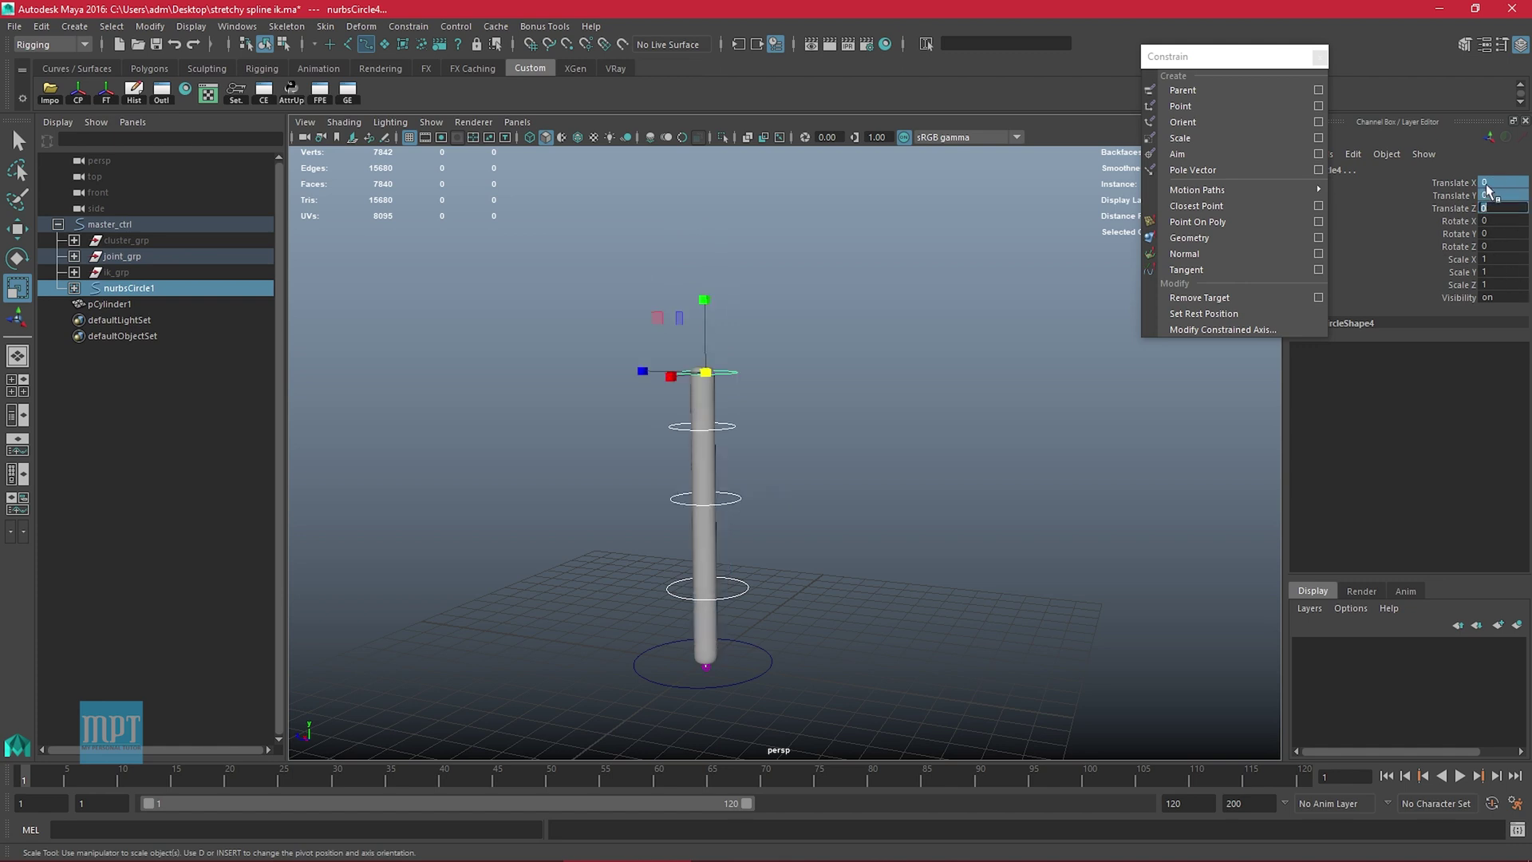
{"action": "left_click_drag", "start_coordinate": [1486, 183], "coordinate": [1497, 273]}
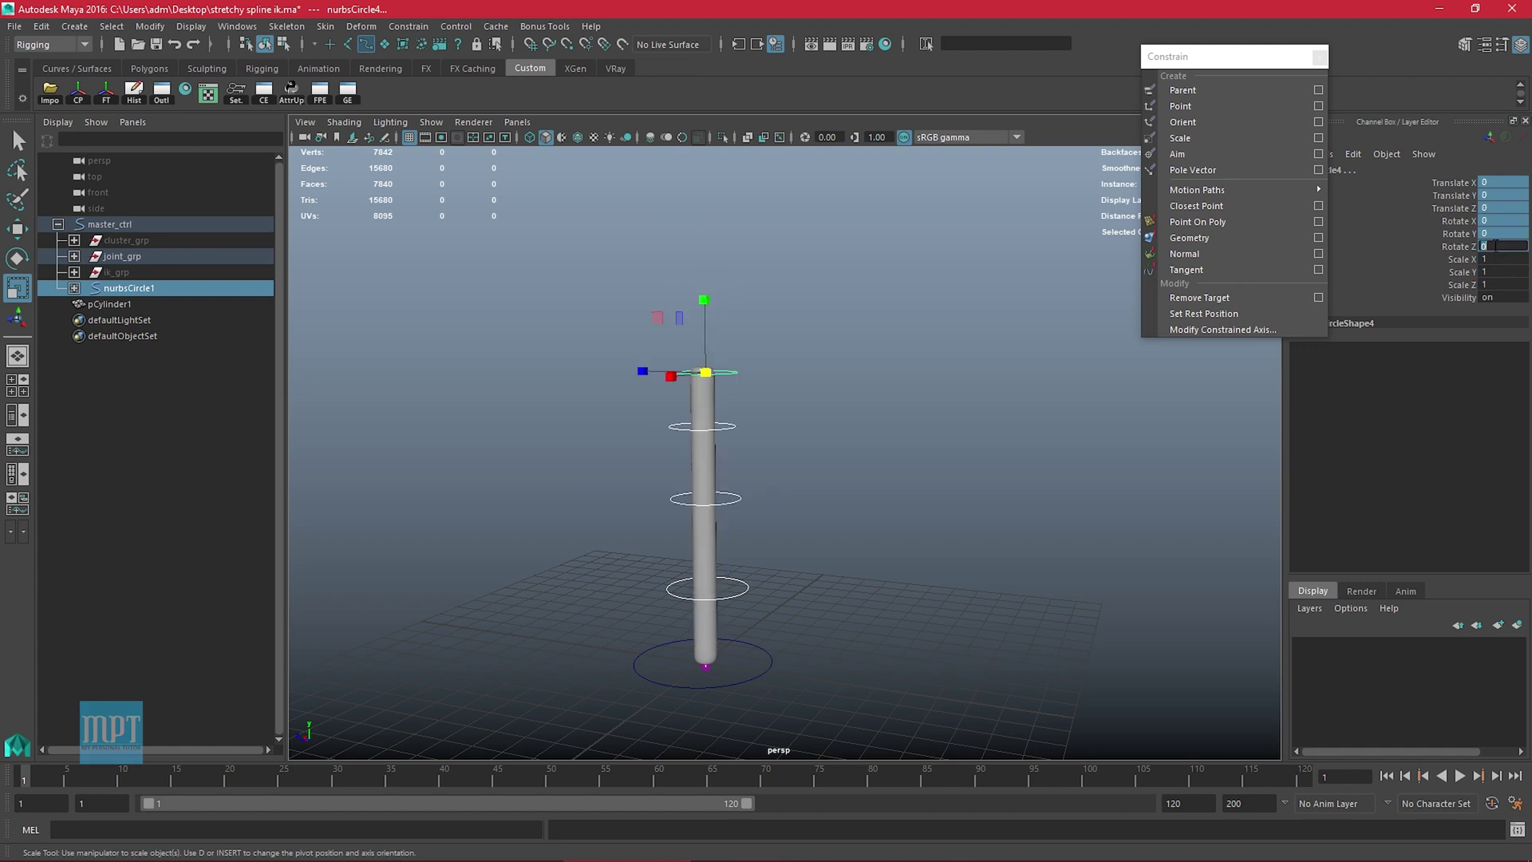
Select the master control with the Move tool active
{"action": "right_click_drag", "start_coordinate": [880, 489], "coordinate": [846, 495], "text": "alt"}
{"action": "key", "text": "w"}
{"action": "left_click_drag", "start_coordinate": [846, 494], "coordinate": [832, 536], "text": "alt"}
{"action": "left_click_drag", "start_coordinate": [757, 650], "coordinate": [790, 684]}
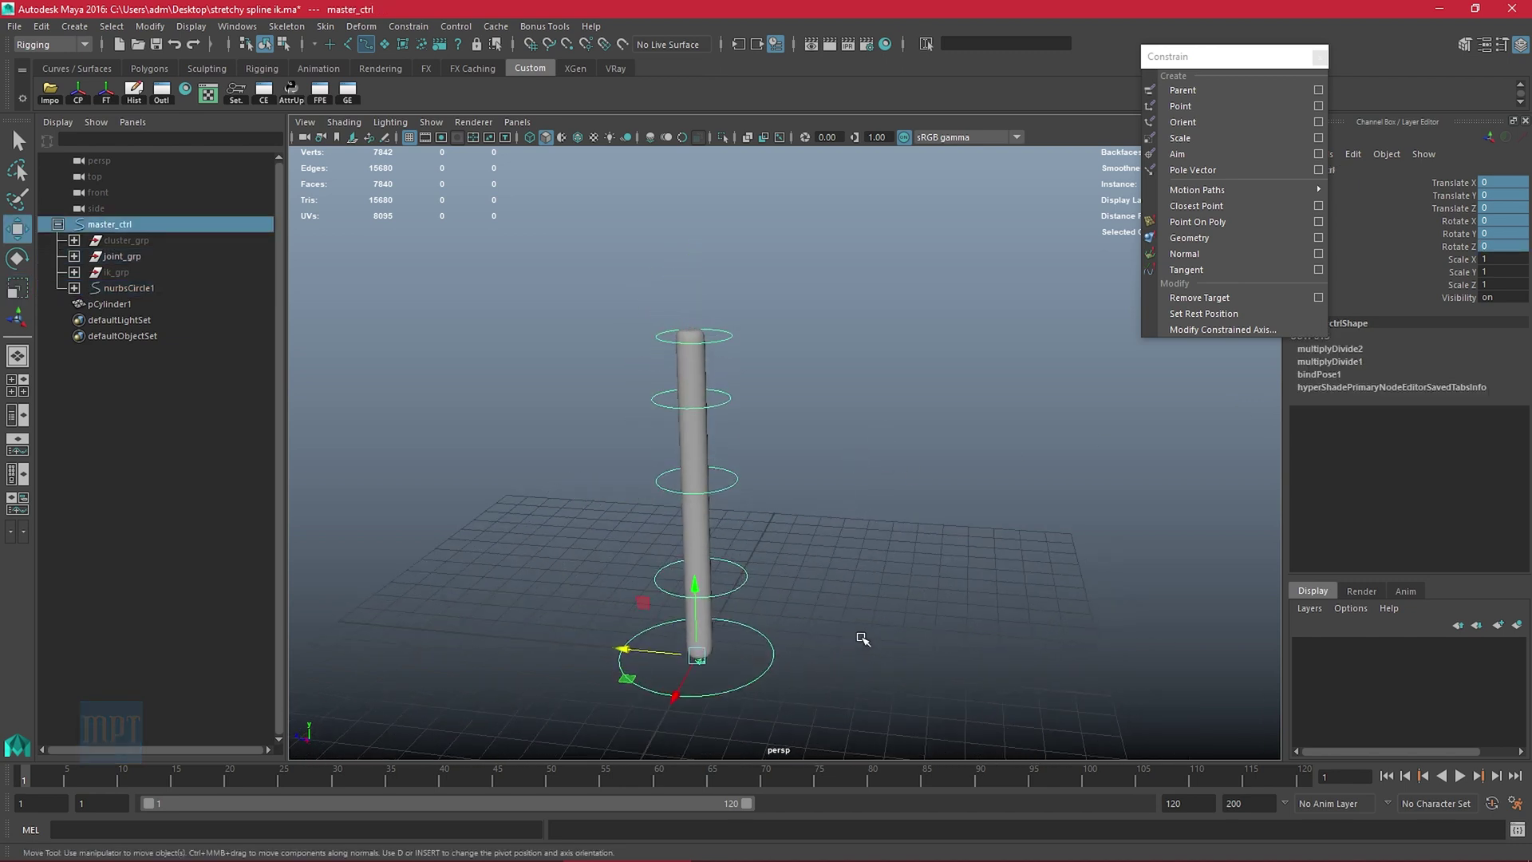